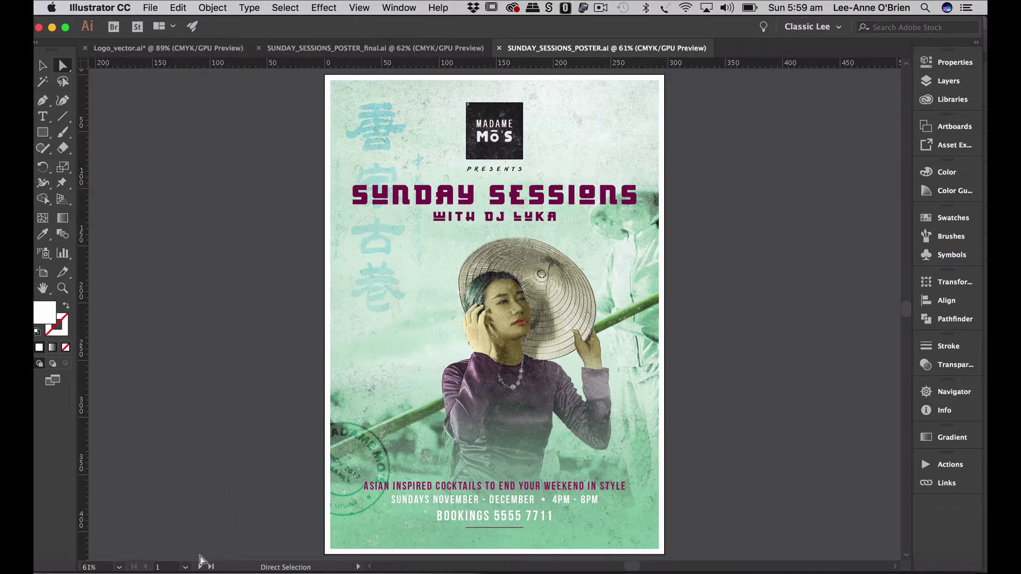
Step: View the reference images on the second artboard and return to the poster artboard
click(200, 567)
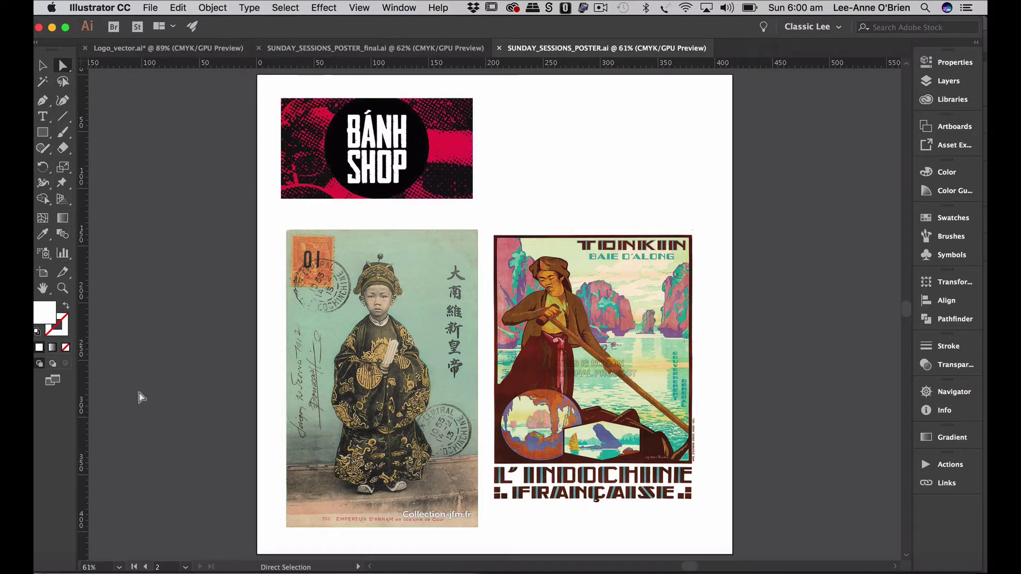
click(146, 567)
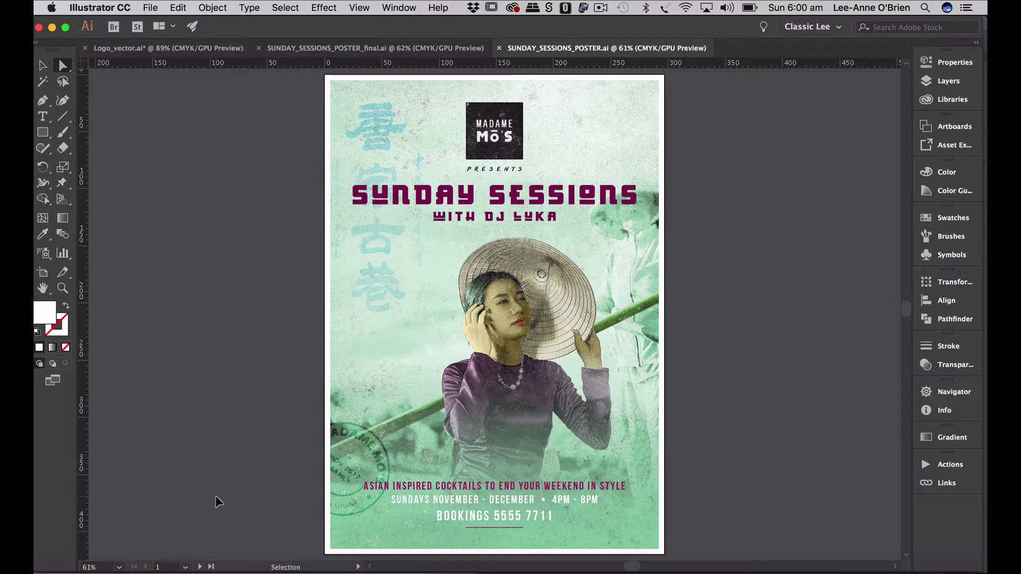
Step: Switch to Photoshop and convert the hisu-lee-38286.jpg photo to Grayscale mode
key(super+Tab)
click(199, 323)
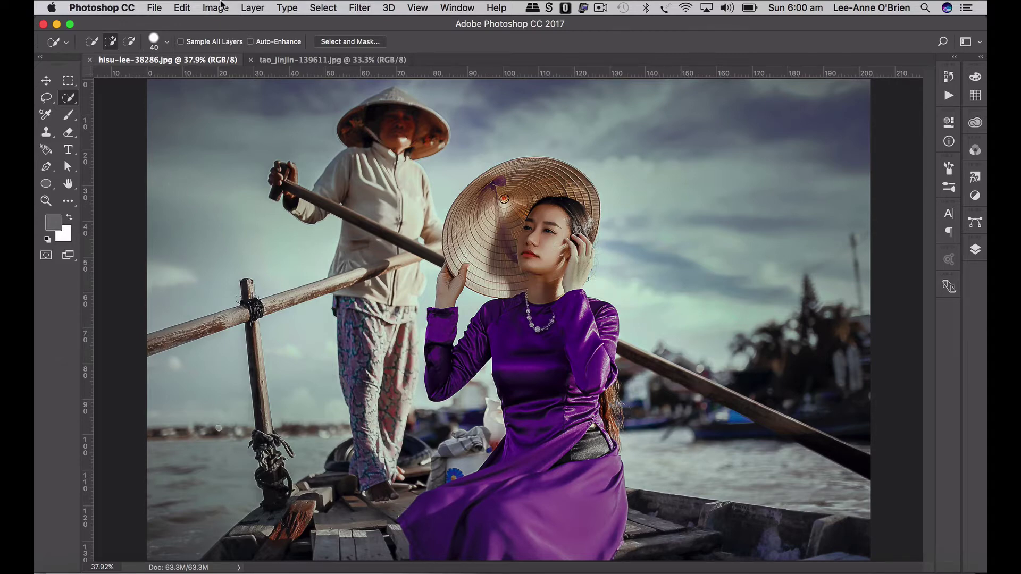
click(222, 7)
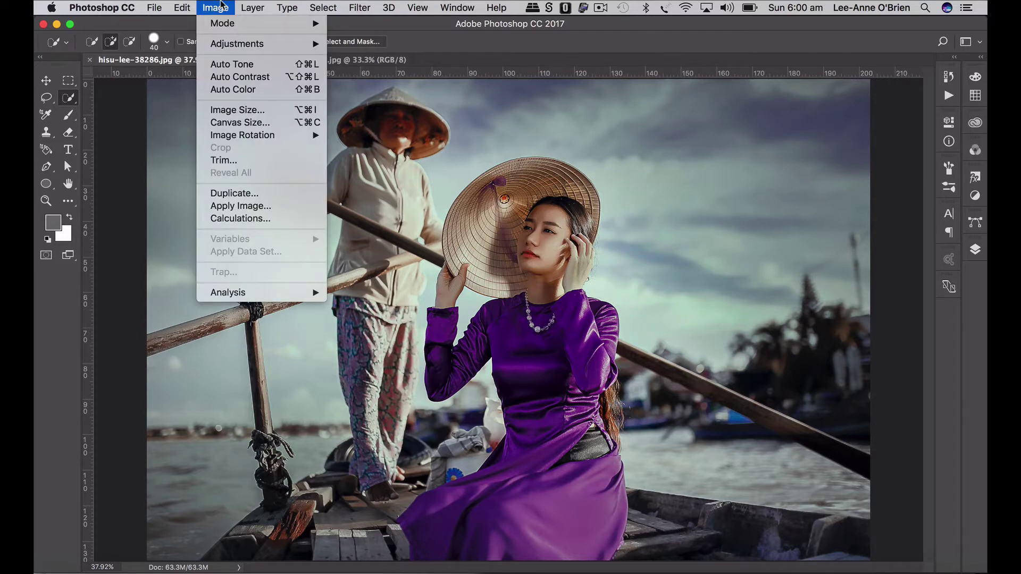
mouse_move(227, 24)
click(366, 45)
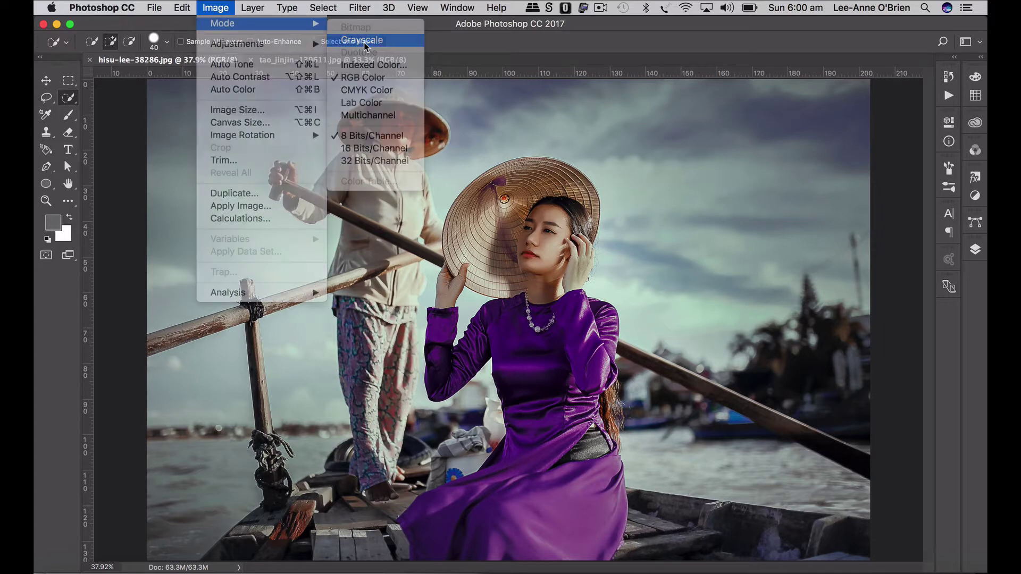
key(Return)
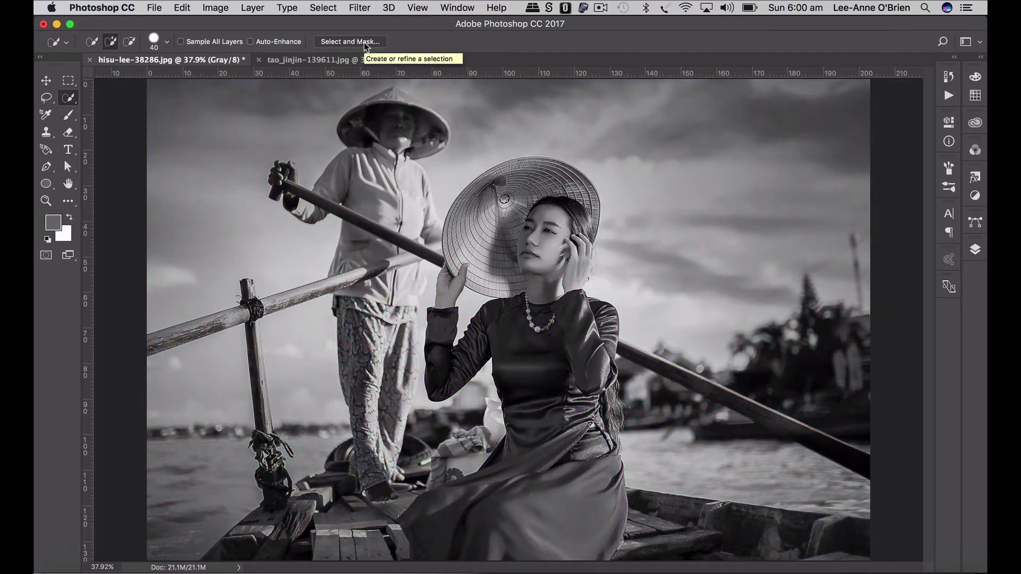
Step: Crop both sides of the photo around the seated woman to a width of about 116 cm, keeping the full height
click(68, 201)
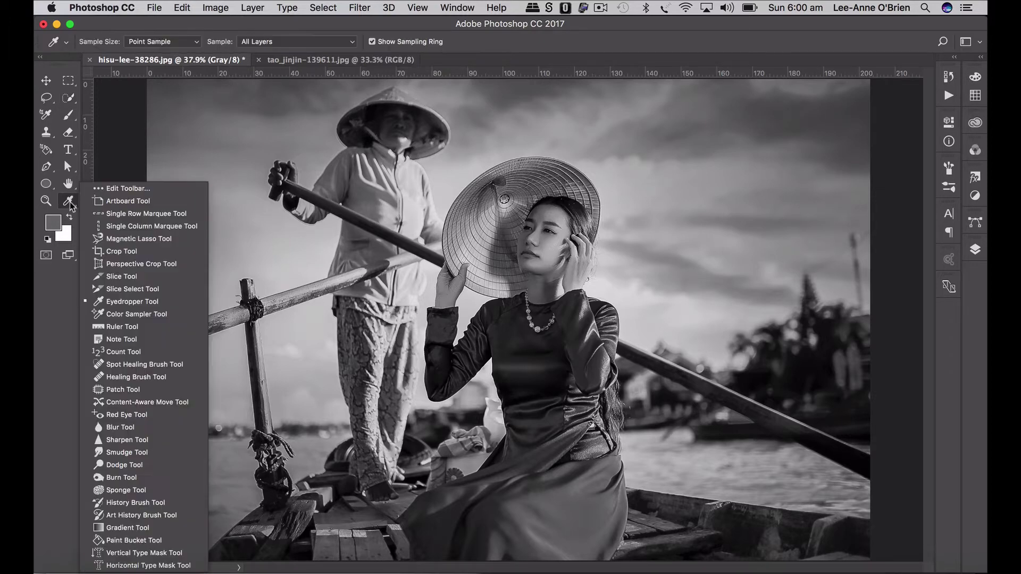
click(120, 250)
drag(147, 321, 246, 323)
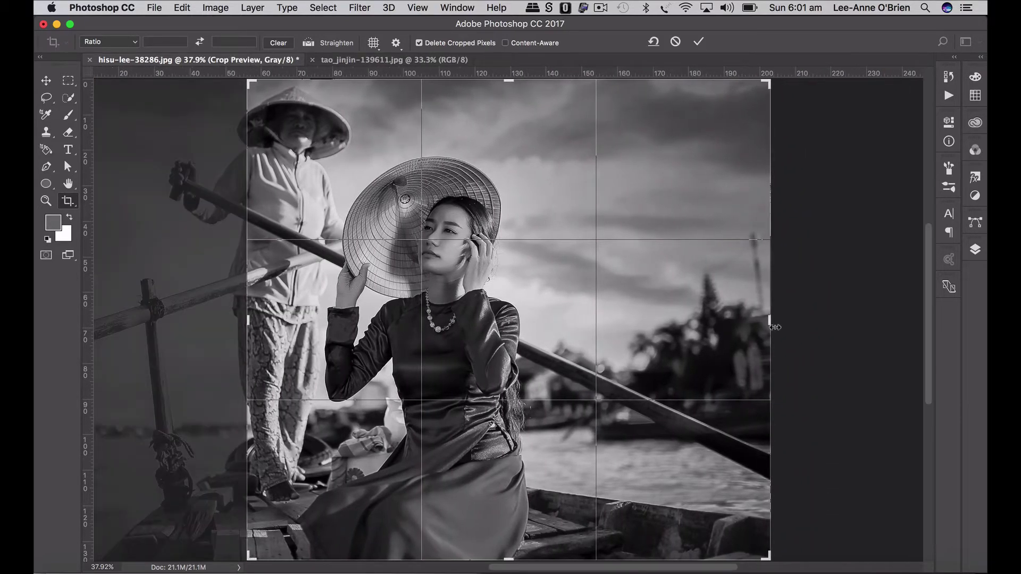
drag(769, 323, 711, 326)
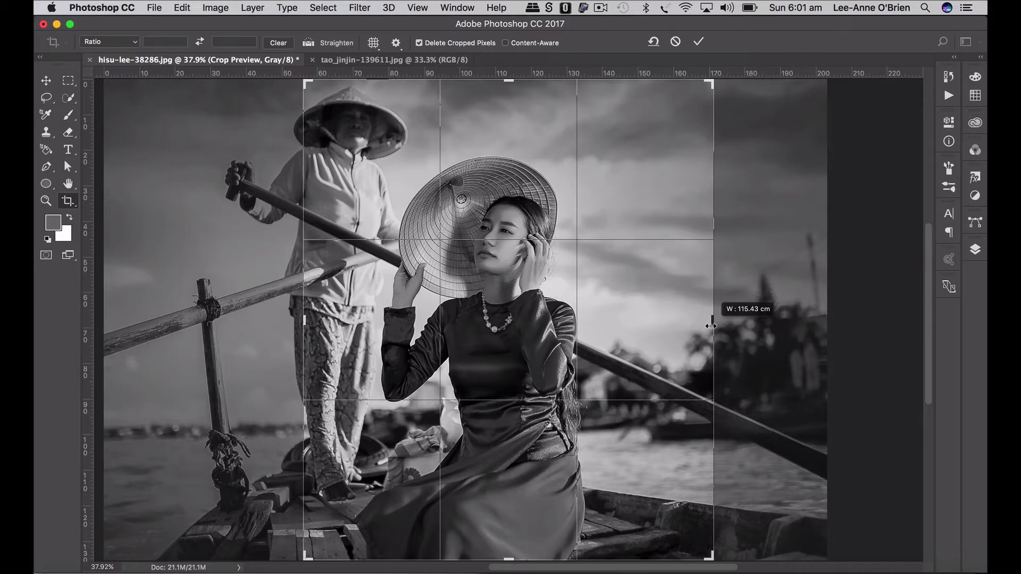
drag(711, 326, 711, 326)
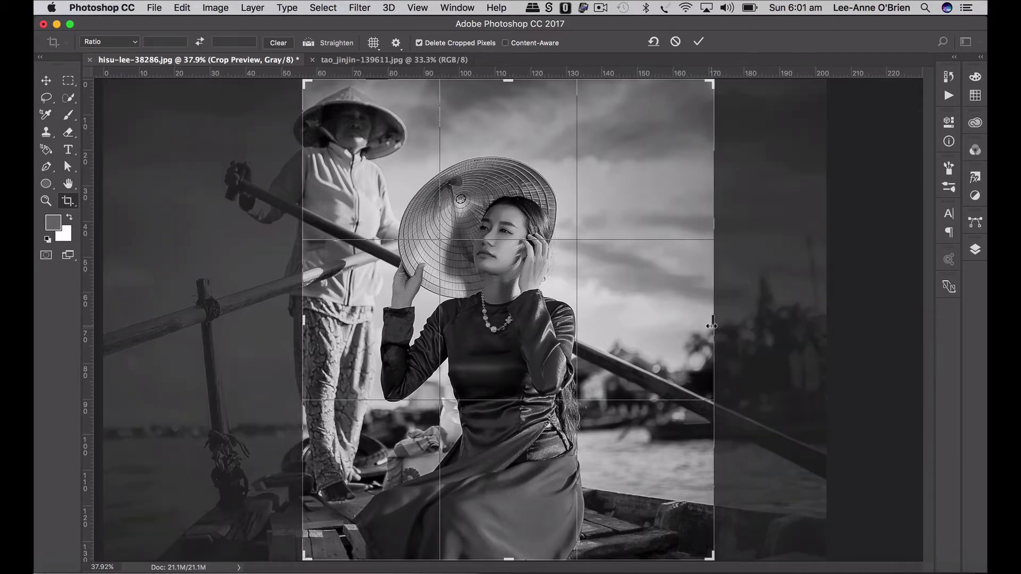
key(Return)
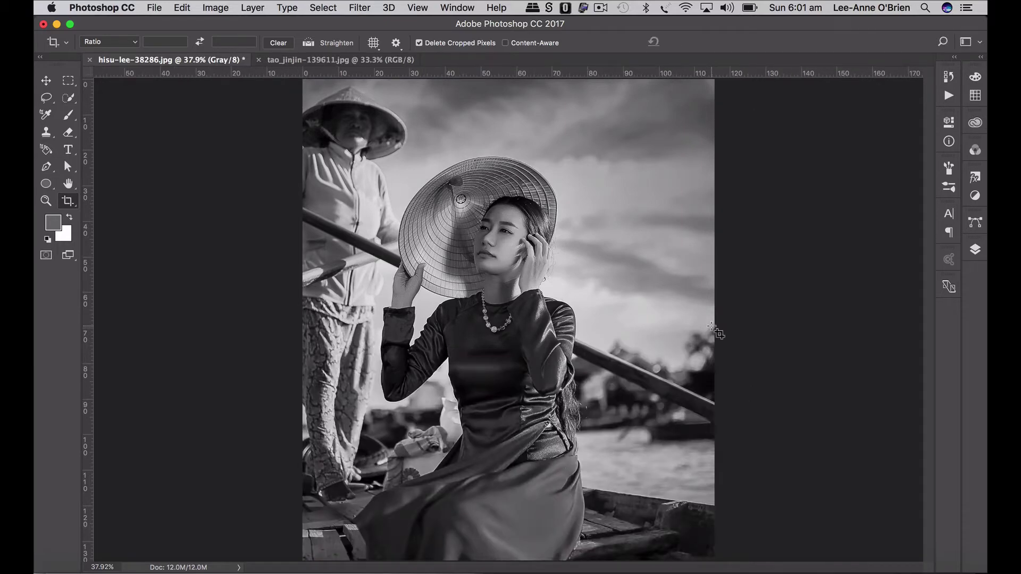
Step: Open the Image Size settings and switch the image dimensions to centimeters
click(216, 7)
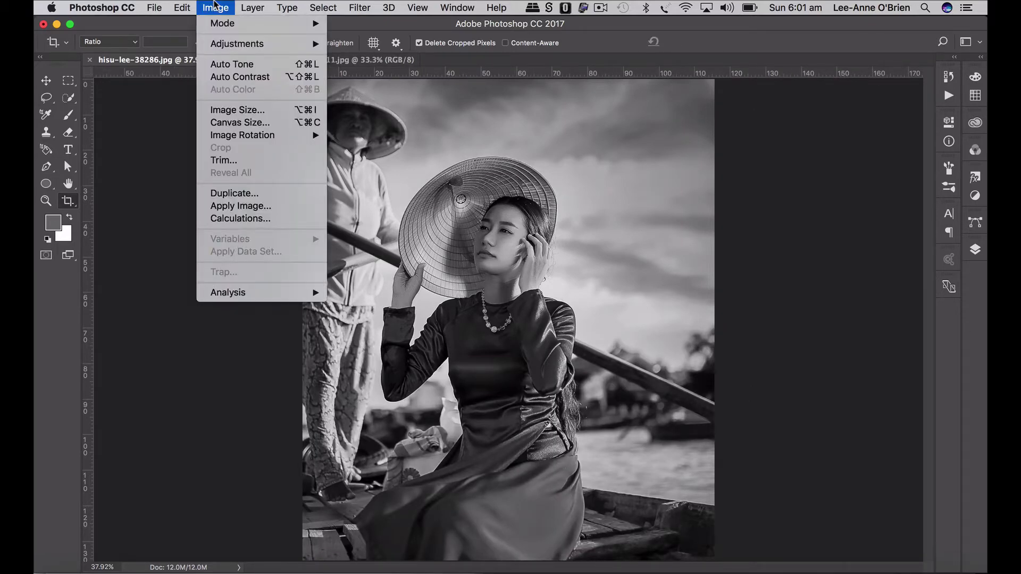
click(236, 110)
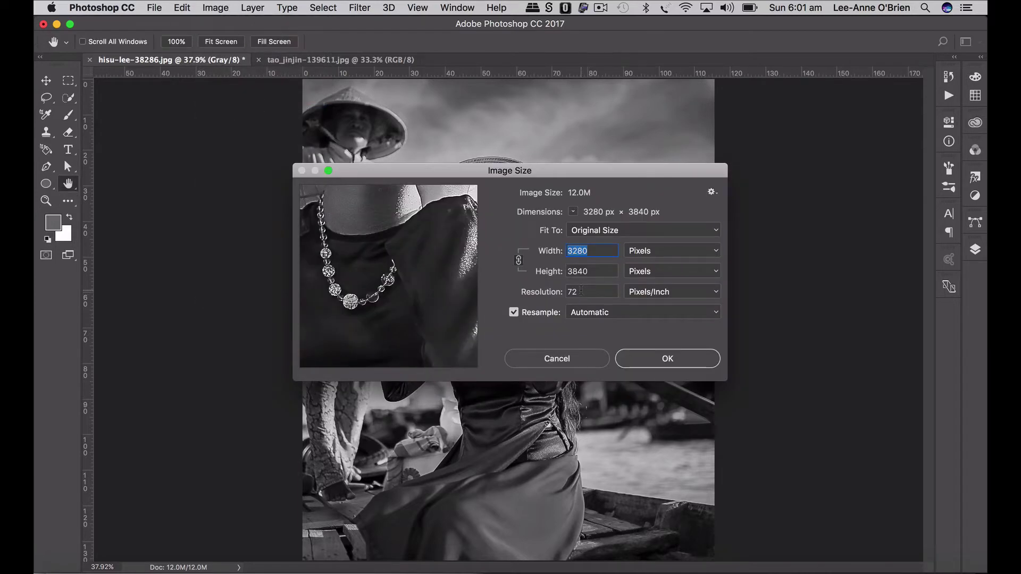
click(582, 291)
click(639, 254)
click(658, 255)
click(654, 253)
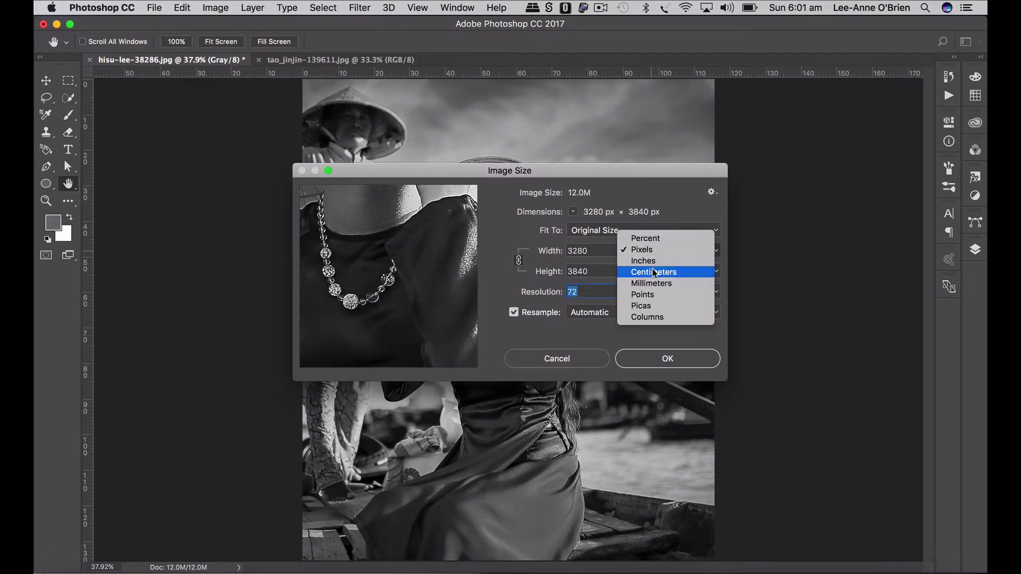
click(654, 272)
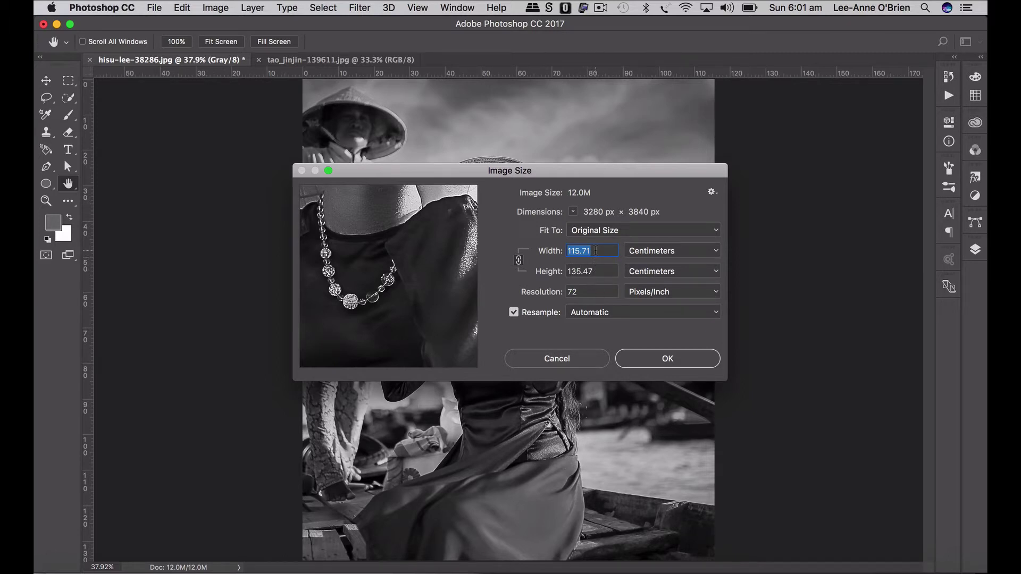
Step: Resize the image to 30 cm wide at a resolution of 300 pixels/inch
drag(595, 251, 557, 251)
text(30)
key(Tab)
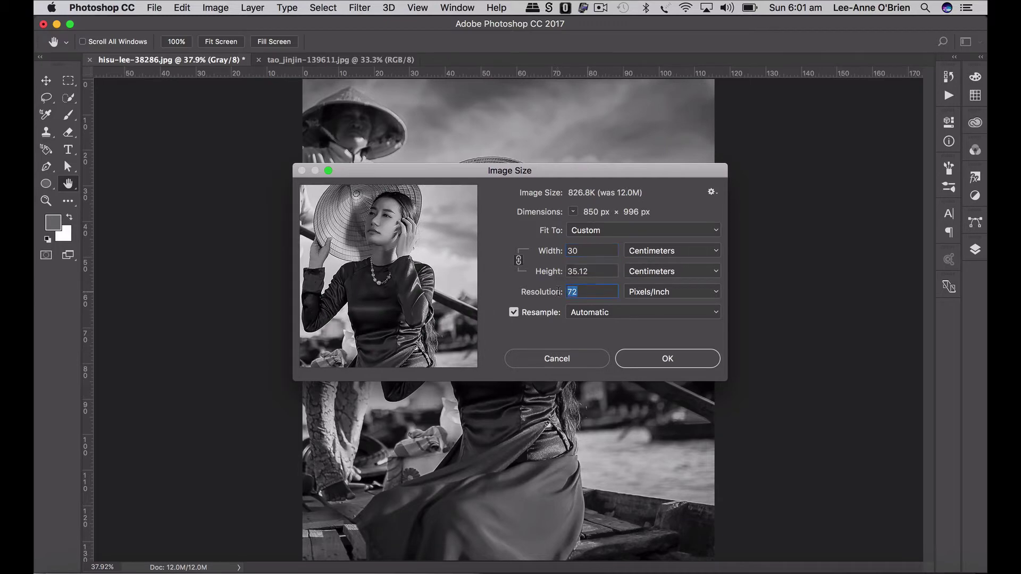
text(300)
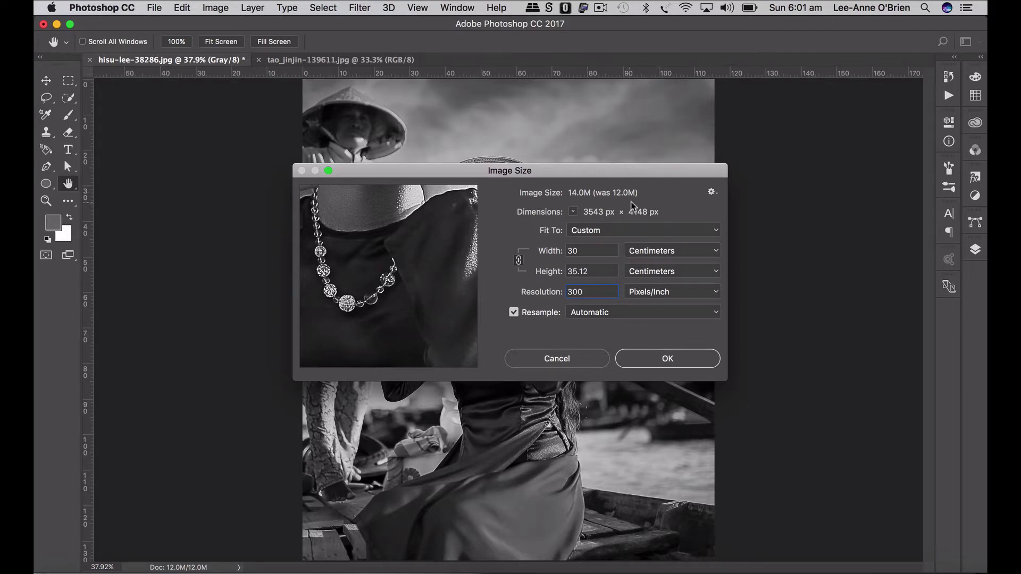
click(671, 360)
key(c)
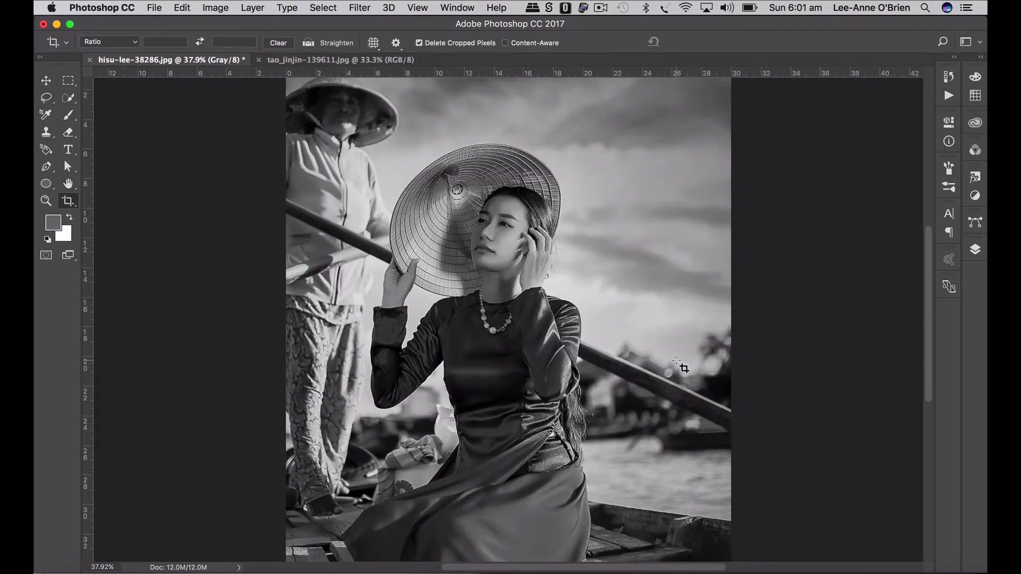
Step: Extend the canvas height to 42 cm, anchored at the bottom centre so the extra space is added above the photo
key(super+minus)
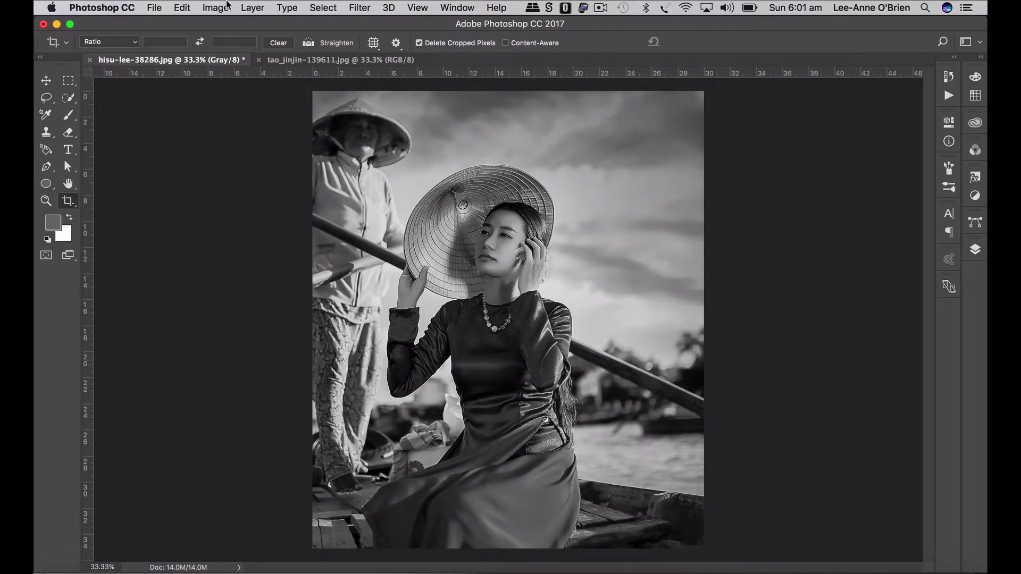
click(227, 6)
click(227, 5)
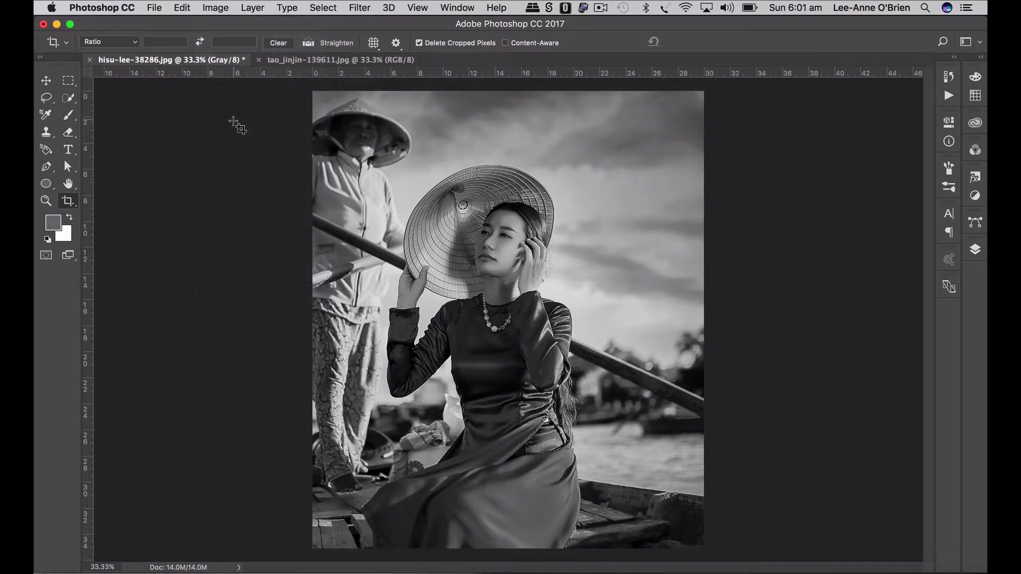
click(219, 8)
click(227, 128)
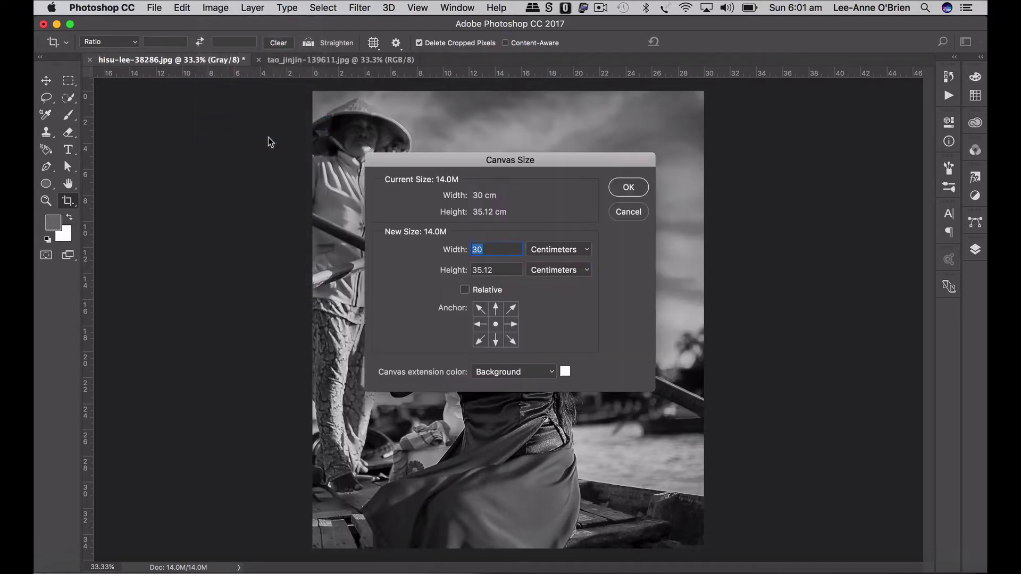
click(496, 343)
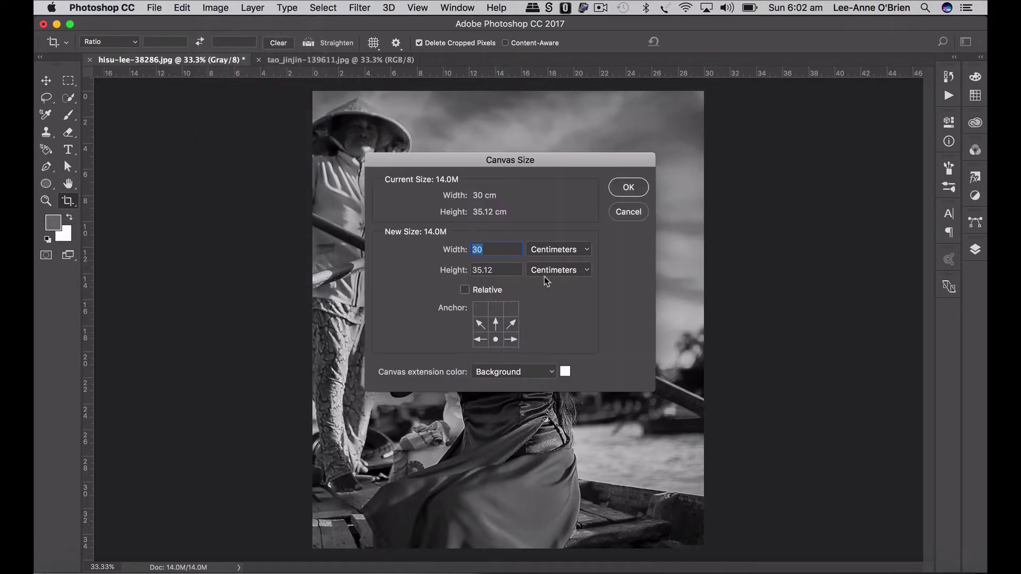
double_click(500, 270)
text(42)
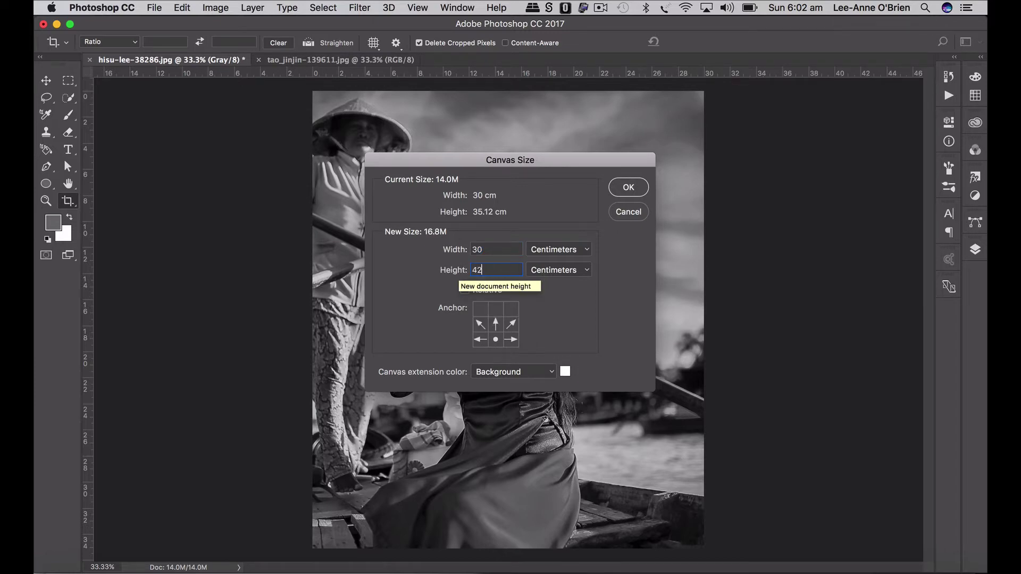
key(Return)
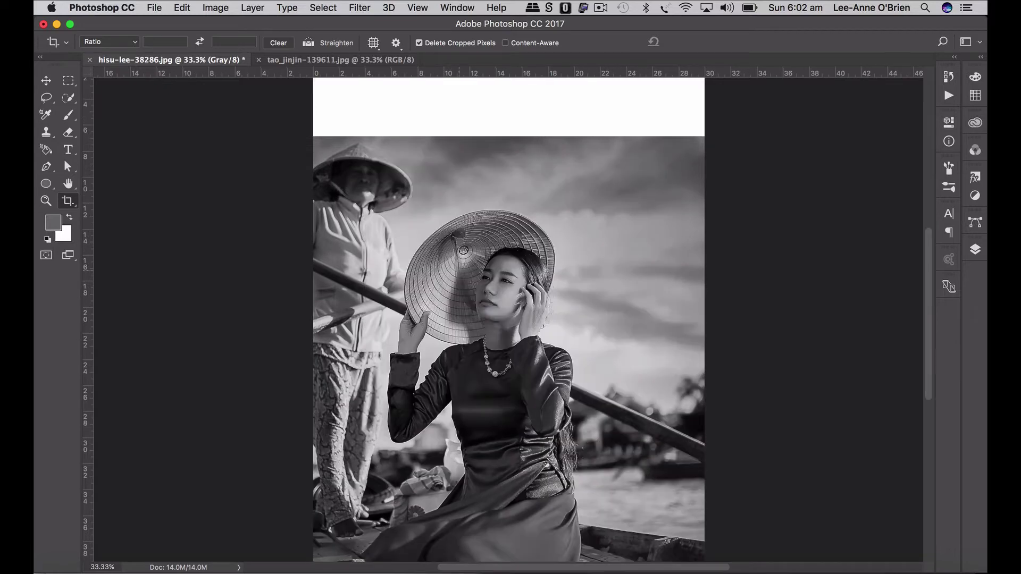
Step: Clone sky over the right part of the white strip's lower edge using the Clone Stamp with a 412 px soft brush
key(super+minus)
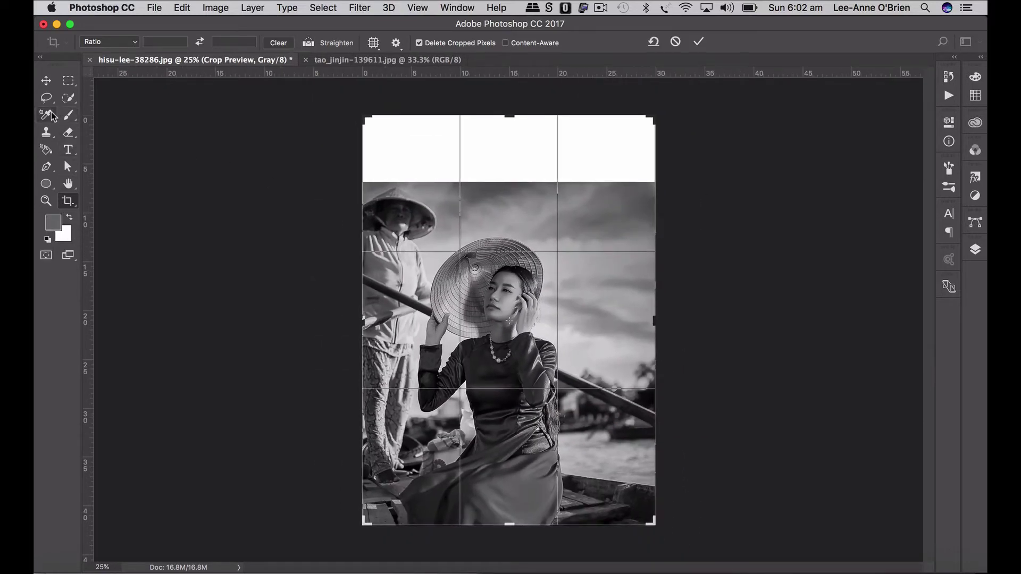
key(s)
click(636, 214)
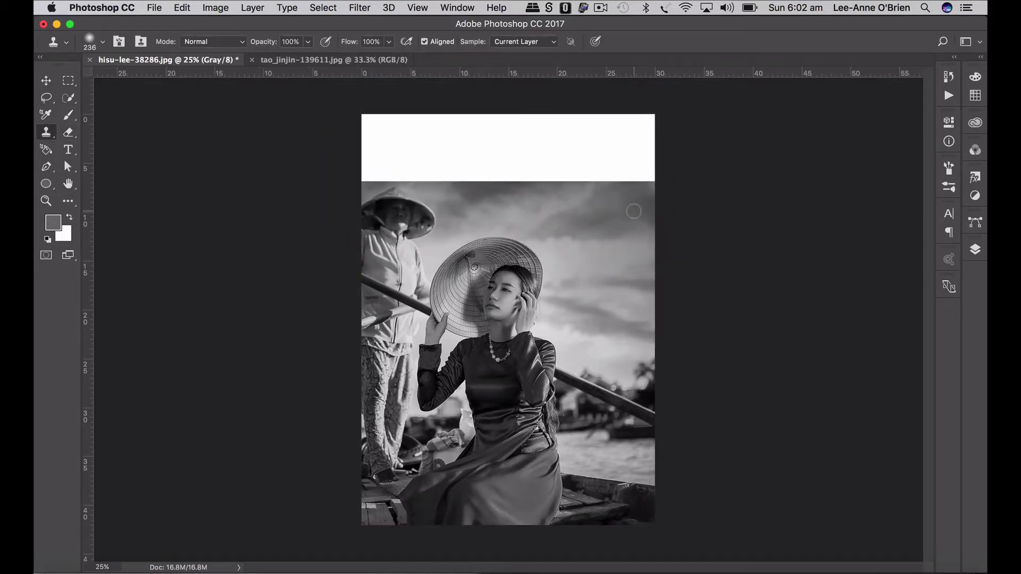
click(975, 250)
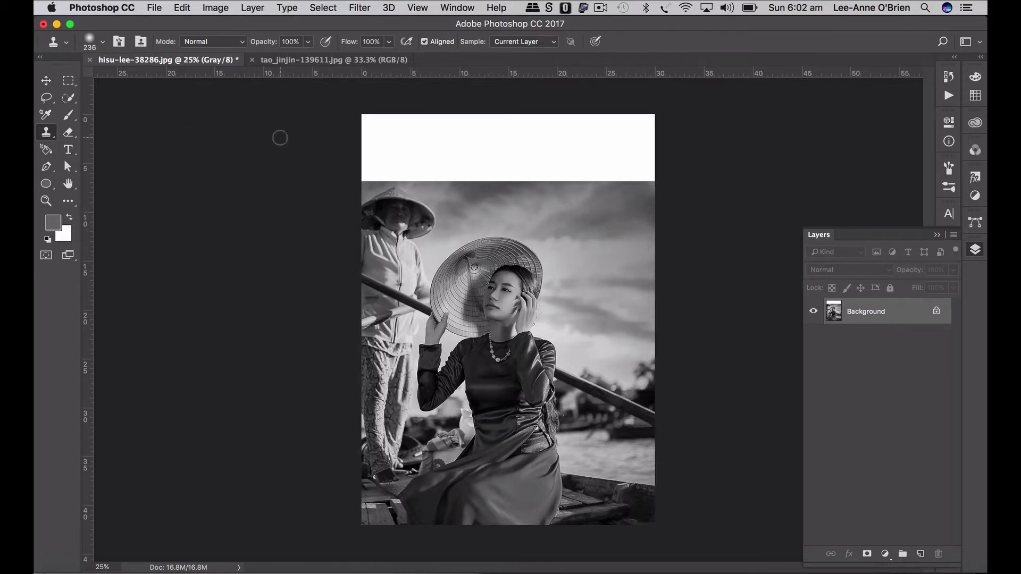
click(103, 41)
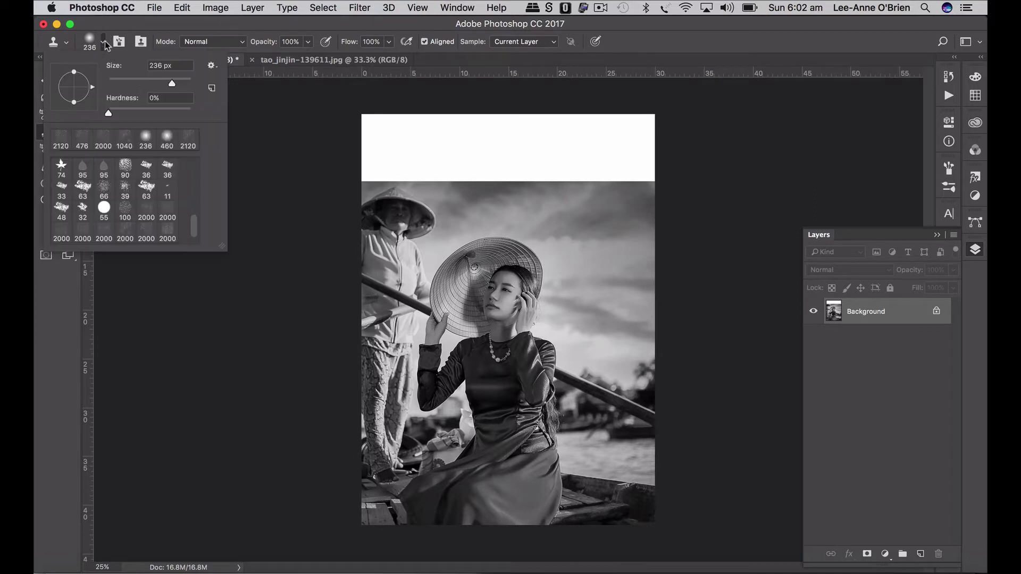
drag(164, 84, 180, 85)
alt+click(545, 212)
drag(571, 181, 627, 170)
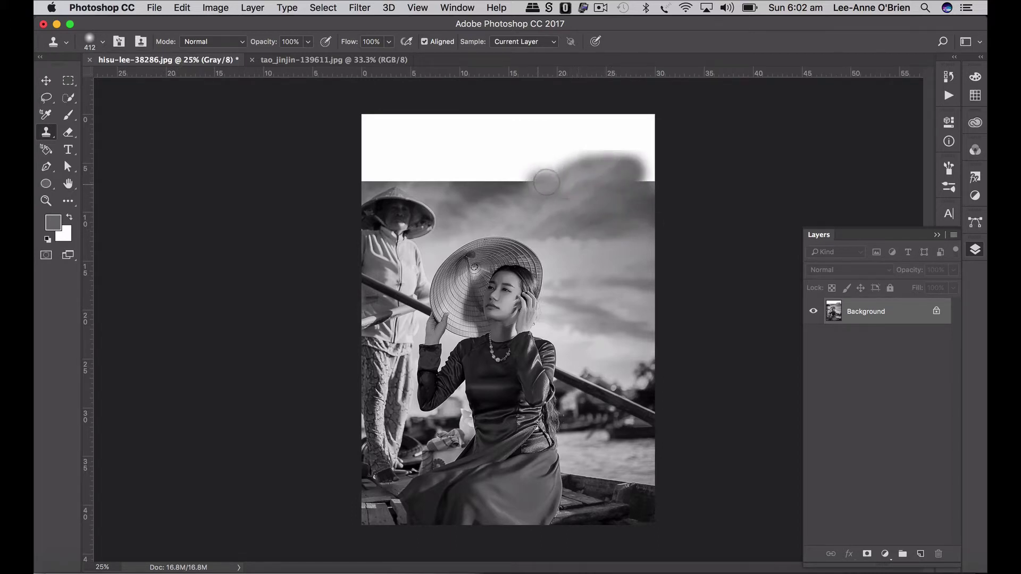
mouse_move(547, 183)
mouse_down()
mouse_move(537, 171)
mouse_move(551, 171)
mouse_up()
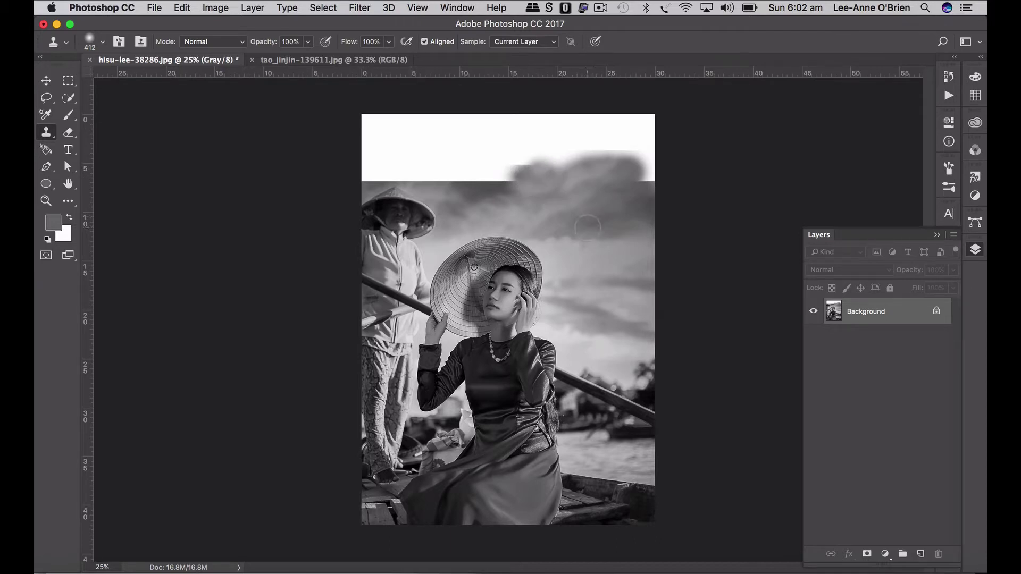
alt+click(594, 259)
mouse_move(620, 156)
mouse_down()
mouse_move(647, 174)
mouse_move(631, 171)
mouse_move(660, 180)
mouse_up()
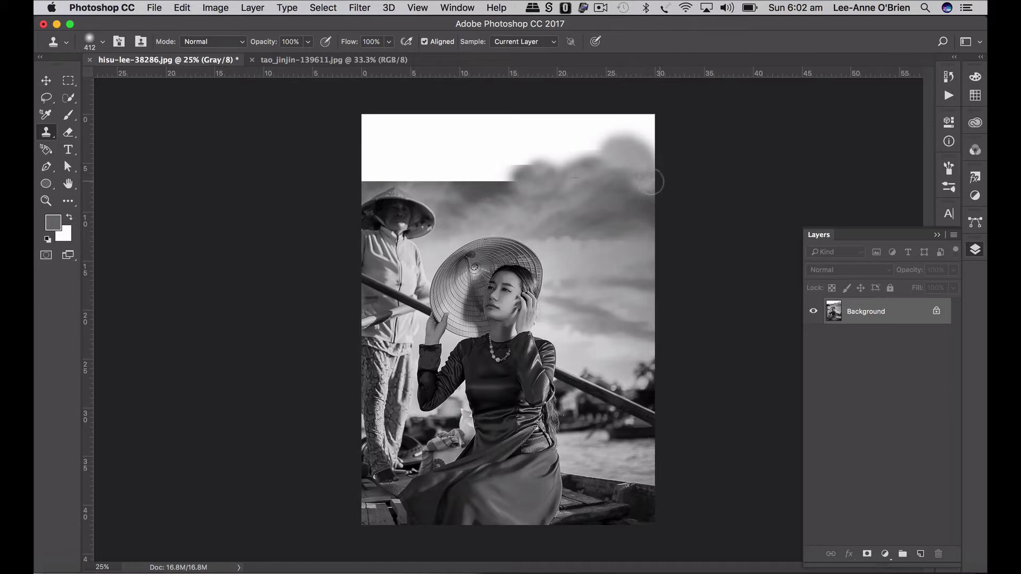
Step: Clone nearby clouds up into the top-right corner of the white strip above the photo
alt+click(579, 200)
drag(637, 135, 653, 121)
alt+click(594, 198)
mouse_move(596, 151)
mouse_down()
mouse_move(634, 123)
mouse_move(600, 136)
mouse_move(638, 118)
mouse_up()
alt+click(593, 204)
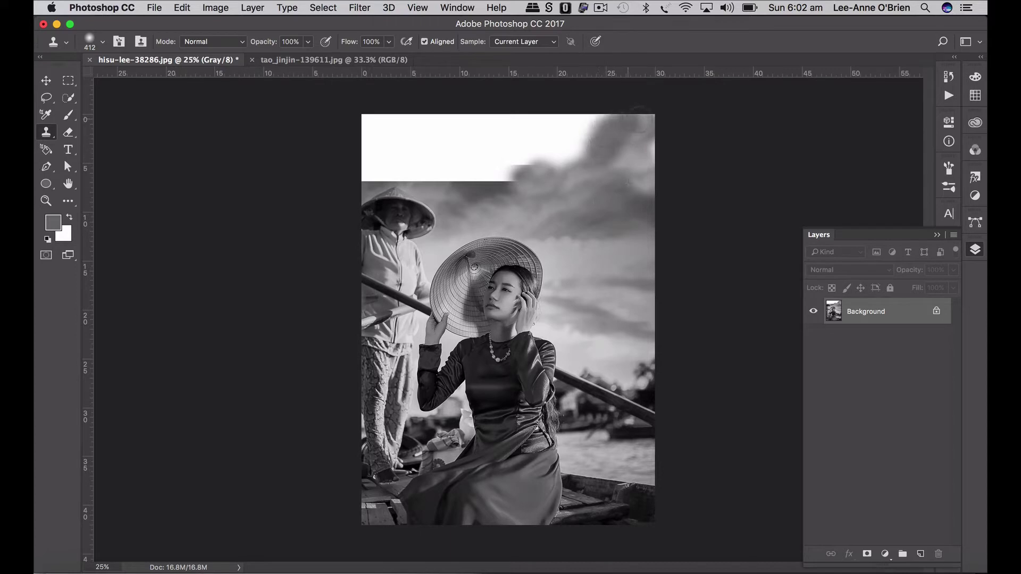
Step: Extend the cloned clouds leftward across the middle of the white strip, resampling from different areas of the sky
alt+click(605, 172)
mouse_move(553, 168)
mouse_down()
mouse_move(523, 160)
mouse_move(572, 139)
mouse_move(583, 155)
mouse_move(585, 140)
mouse_up()
alt+click(579, 214)
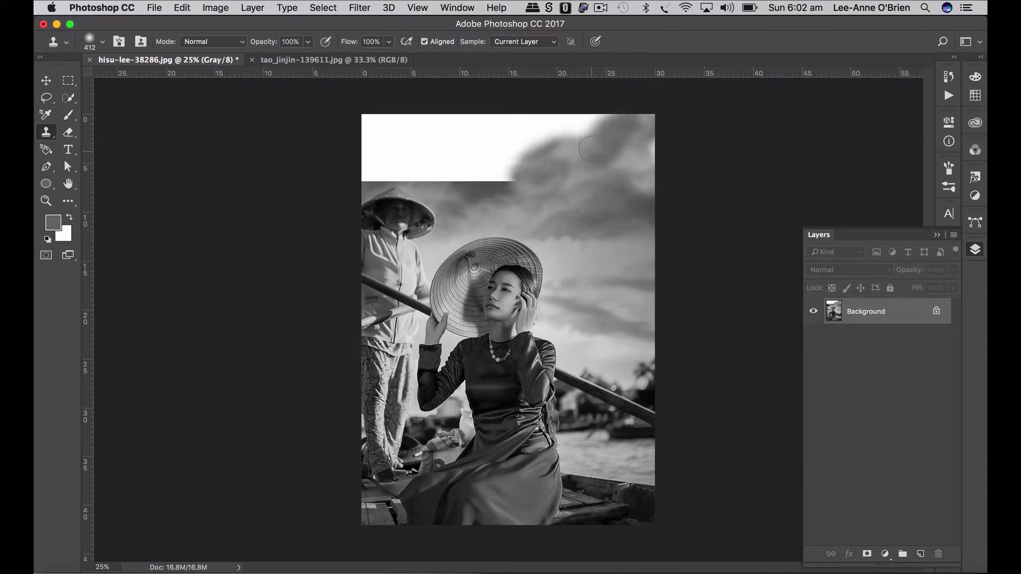
alt+click(597, 209)
alt+click(575, 206)
mouse_move(502, 178)
mouse_down()
mouse_move(494, 175)
mouse_move(518, 150)
mouse_move(550, 131)
mouse_move(597, 133)
mouse_move(598, 120)
mouse_move(563, 115)
mouse_up()
alt+click(571, 183)
alt+click(576, 160)
mouse_move(466, 169)
mouse_down()
mouse_move(490, 176)
mouse_move(455, 174)
mouse_move(515, 156)
mouse_move(489, 158)
mouse_move(534, 128)
mouse_up()
alt+click(563, 178)
Step: Set the Clone Stamp brush size to 700 px and clone clouds over the top middle of the white strip
click(103, 42)
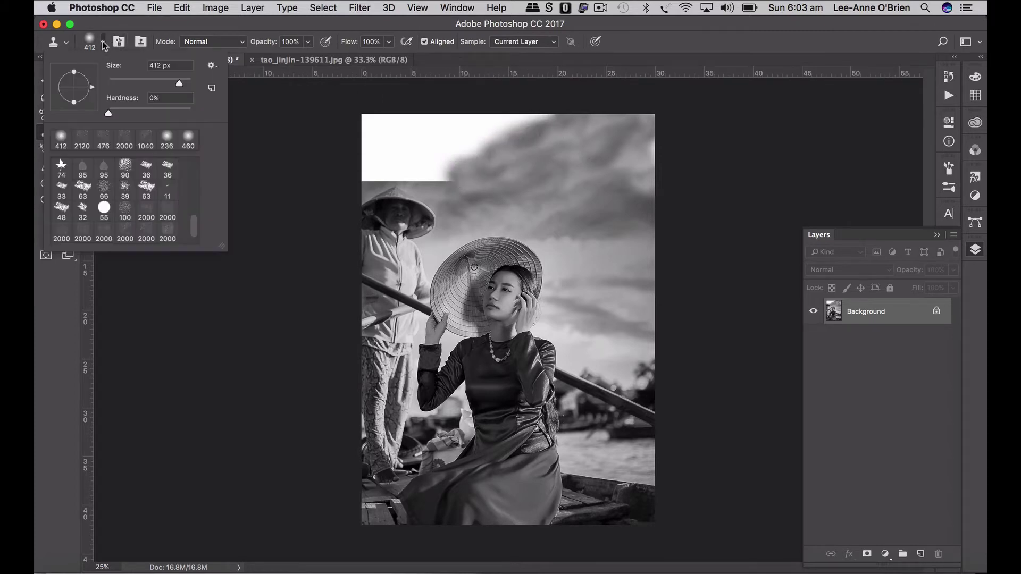
drag(180, 83, 185, 85)
text(700)
key(Return)
drag(468, 153, 522, 131)
Step: Clone sampled clouds over the remaining white area in the top-left corner, down to the standing figure's hat
alt+click(523, 143)
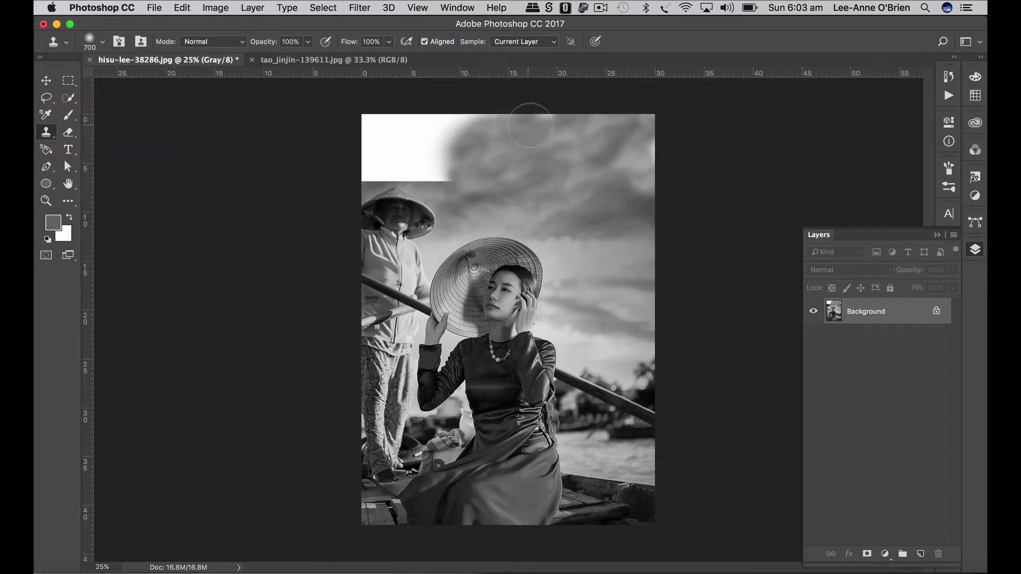
alt+click(533, 164)
mouse_move(451, 162)
mouse_down()
mouse_move(454, 123)
mouse_move(470, 136)
mouse_move(468, 124)
mouse_move(440, 124)
mouse_move(497, 122)
mouse_move(480, 149)
mouse_move(347, 141)
mouse_move(416, 119)
mouse_up()
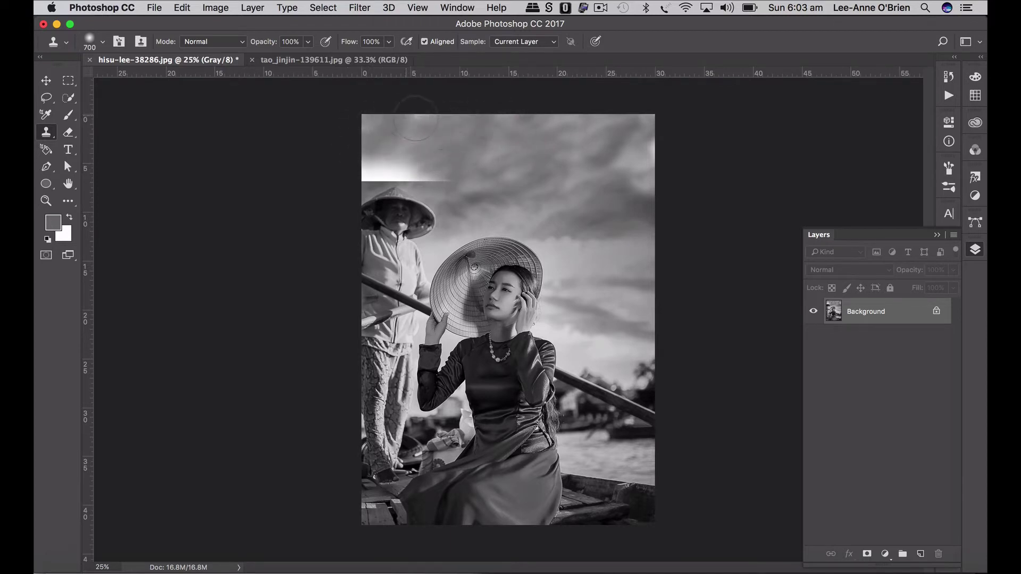
mouse_move(493, 151)
mouse_down()
mouse_move(427, 166)
mouse_move(421, 126)
mouse_move(439, 122)
mouse_move(415, 146)
mouse_move(402, 137)
mouse_move(439, 128)
mouse_move(462, 138)
mouse_move(366, 168)
mouse_move(415, 157)
mouse_move(427, 168)
mouse_move(431, 150)
mouse_move(415, 165)
mouse_move(370, 168)
mouse_up()
Step: Resample the sky from different areas and blend the cloned clouds above the standing figure's hat
alt+click(506, 165)
alt+click(505, 186)
alt+click(557, 160)
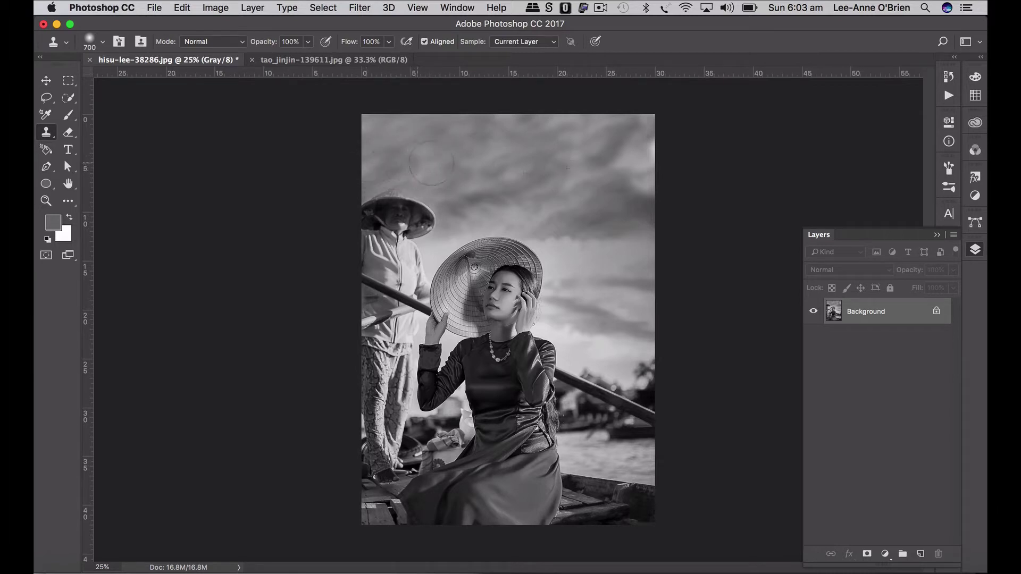
drag(431, 163, 458, 169)
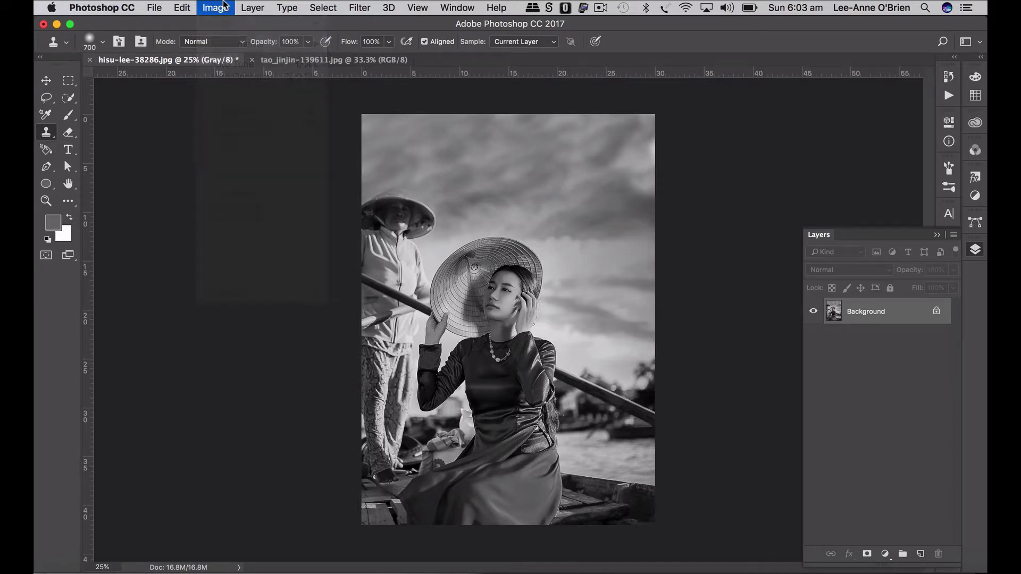
Step: Flip the whole canvas horizontally
click(215, 7)
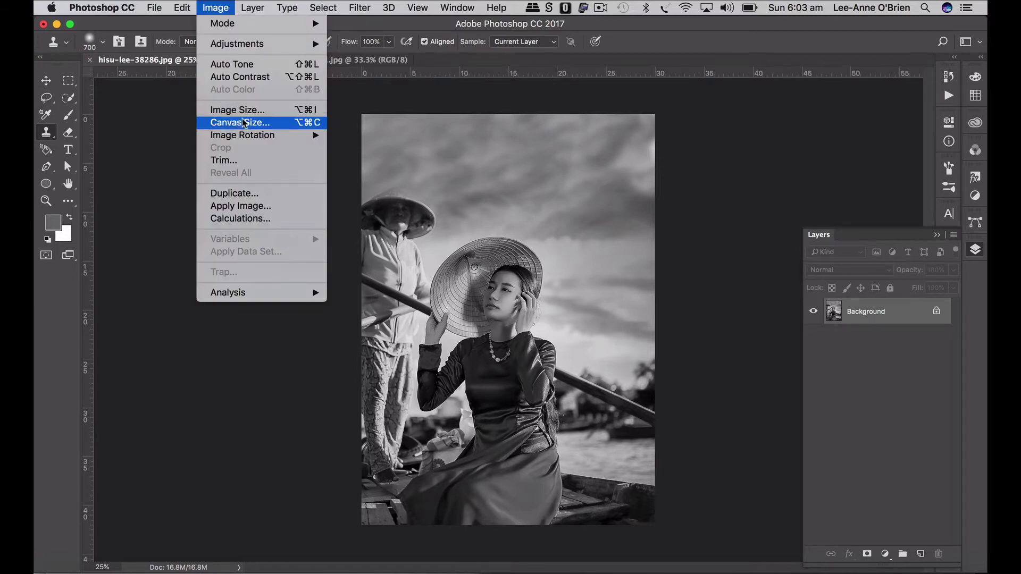
mouse_move(256, 135)
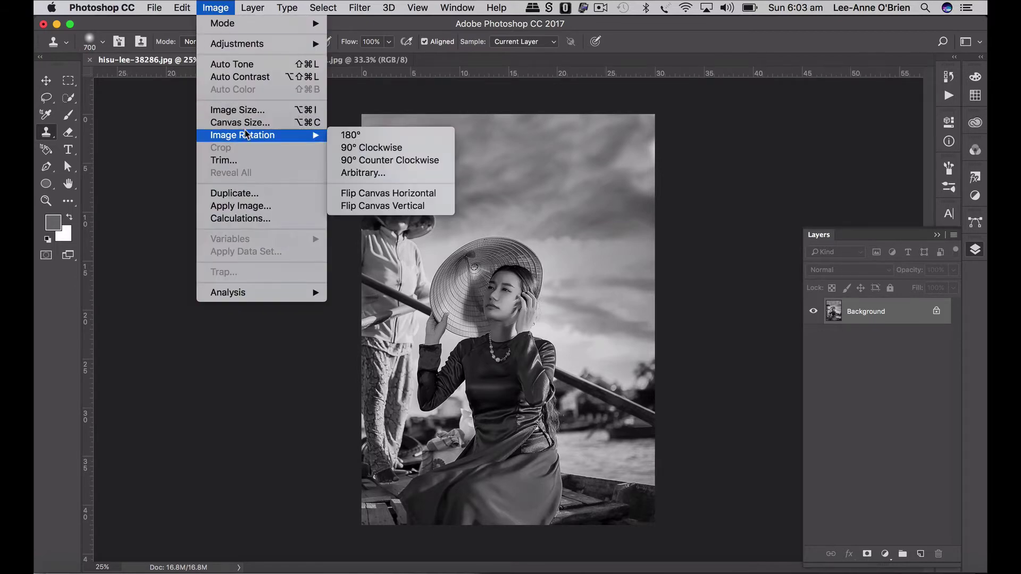
click(390, 193)
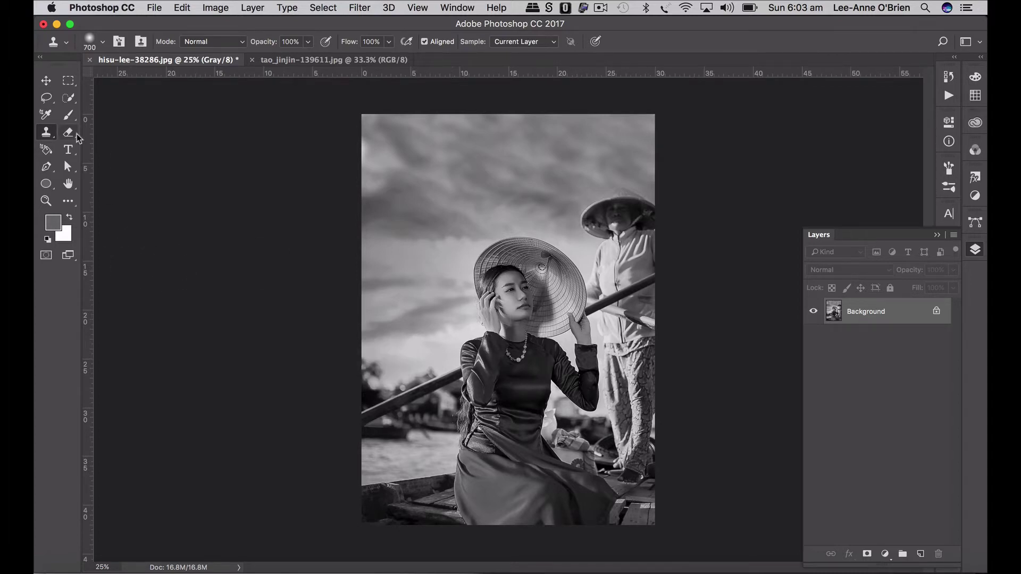
Step: Select the sky behind the figures using the Quick Selection tool with a 152 px brush
click(68, 98)
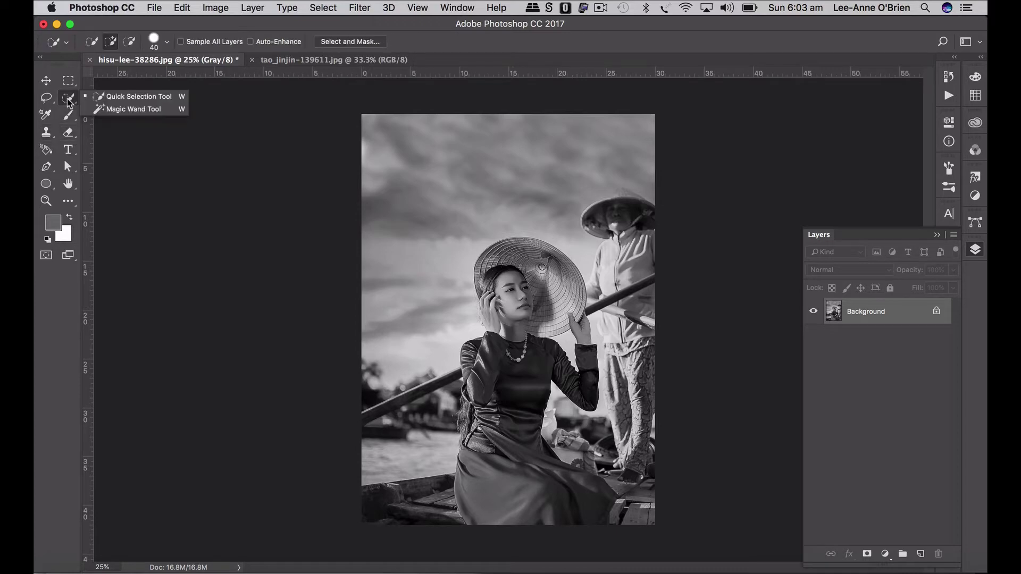
click(156, 99)
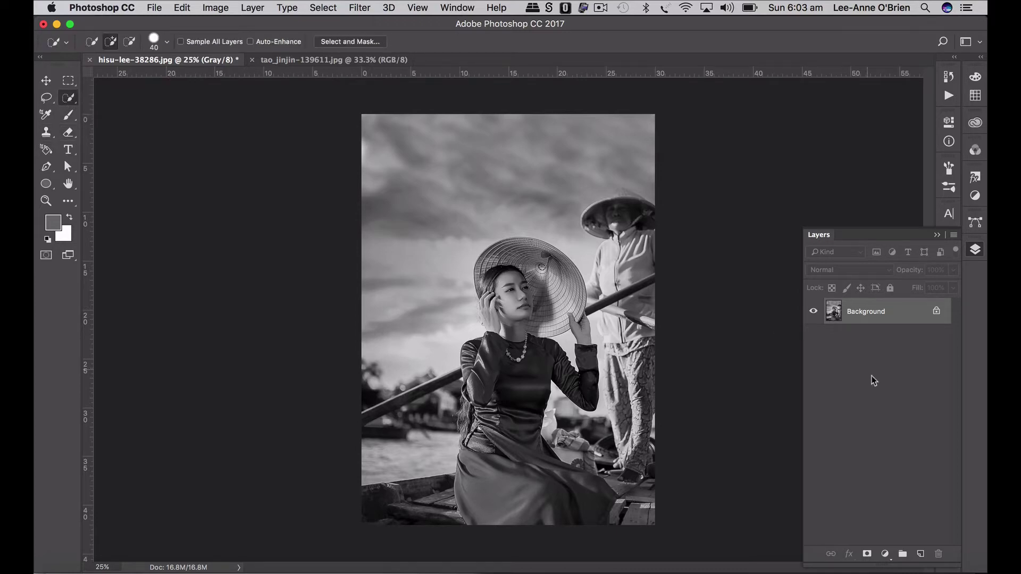
key(super+equal)
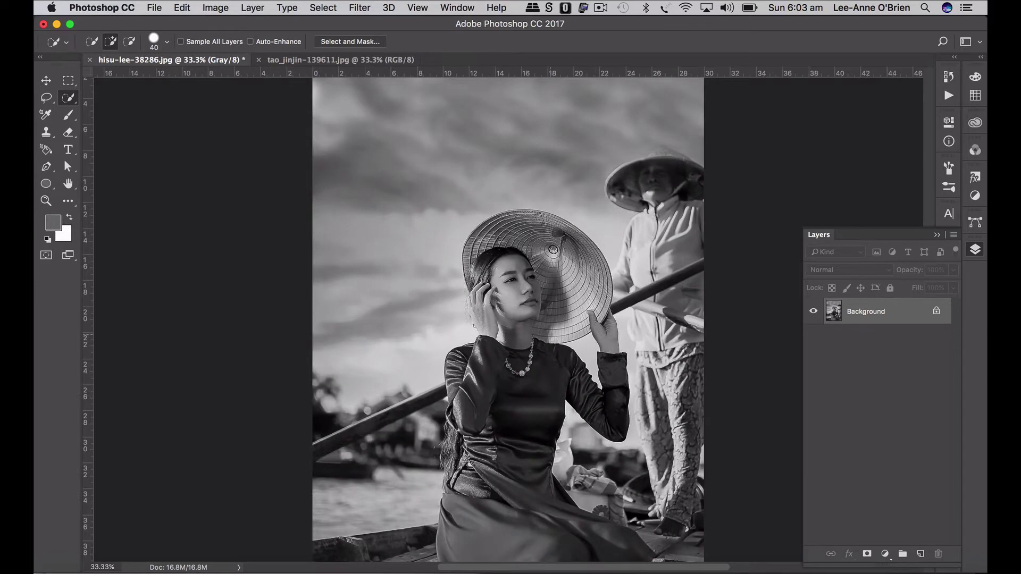
scroll(508, 319, up, 3)
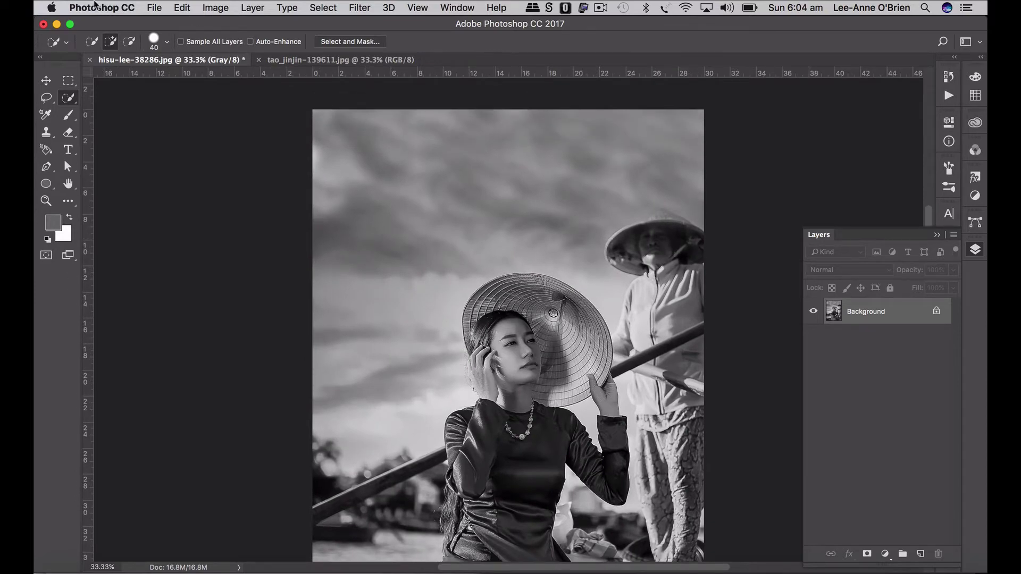
click(167, 42)
drag(121, 74, 174, 78)
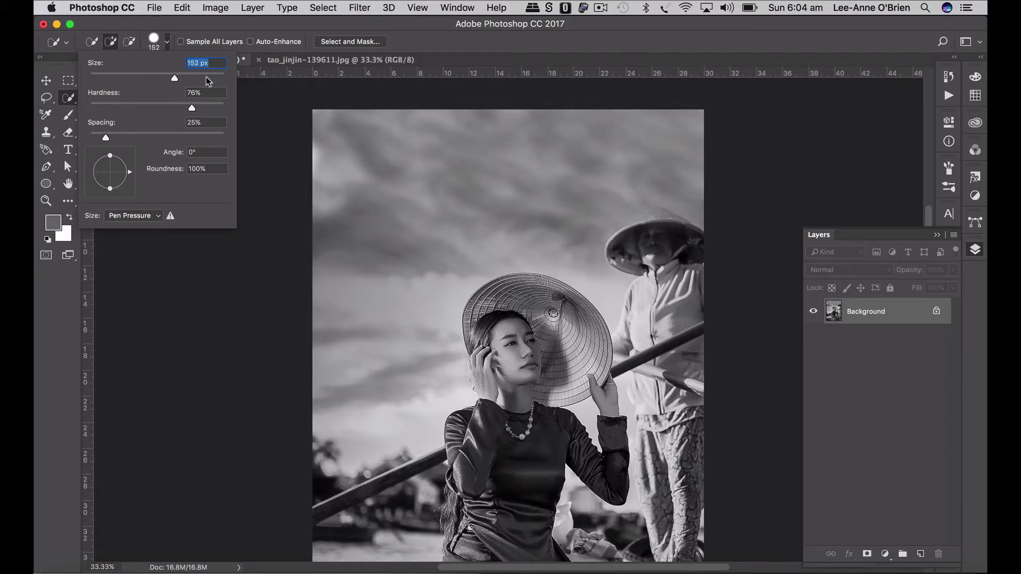
click(606, 166)
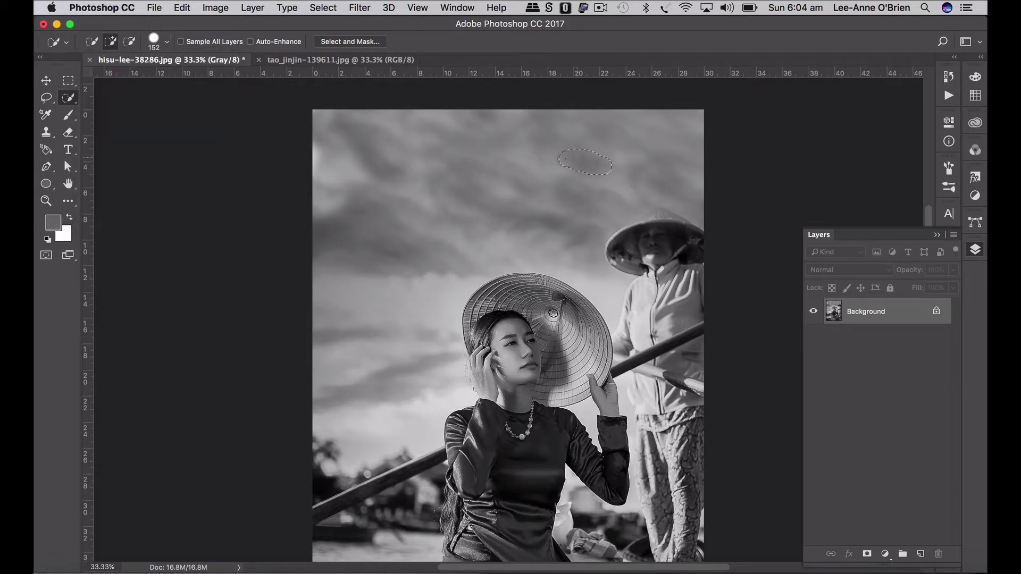
mouse_move(565, 159)
mouse_down()
mouse_move(490, 188)
mouse_move(547, 205)
mouse_up()
scroll(518, 298, down, 5)
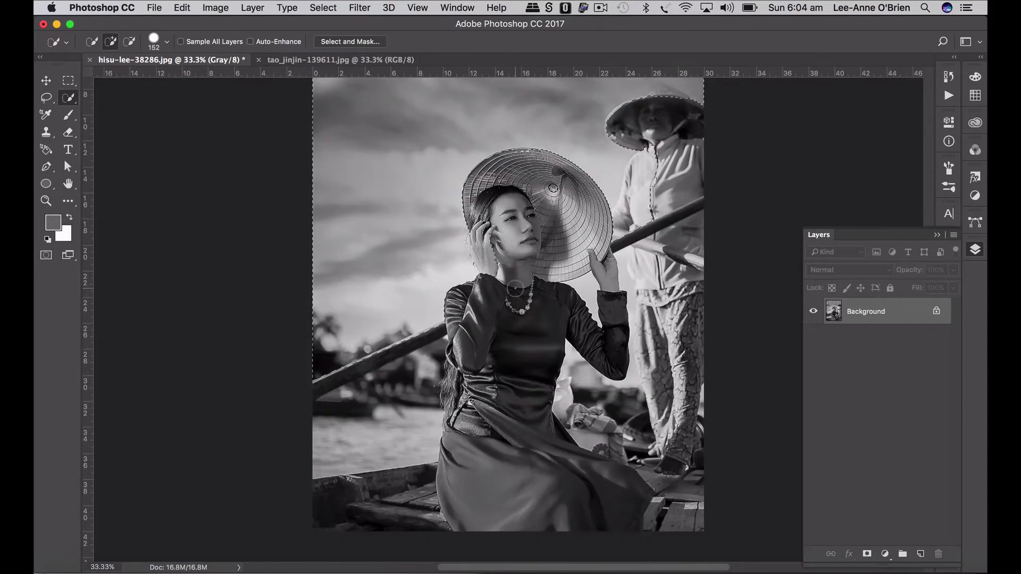
Step: Subtract the seated woman's hand beside her face from the sky selection
right_click(515, 291)
click(682, 35)
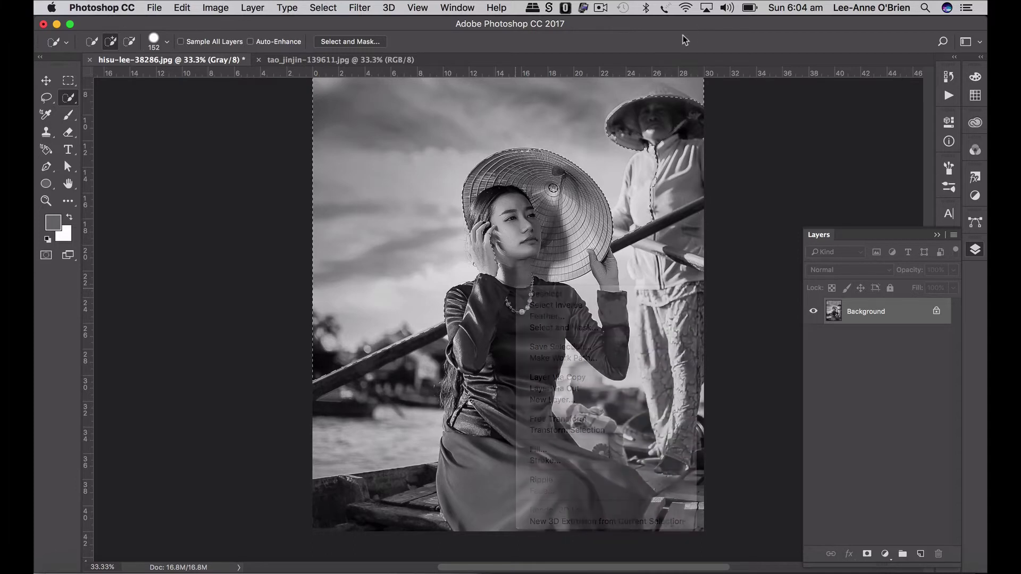
key(alt)
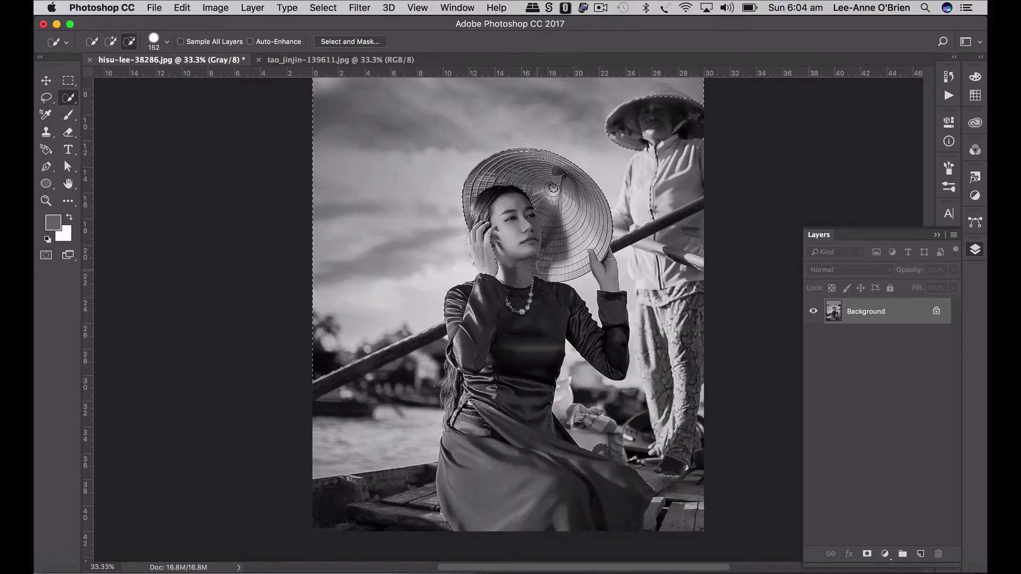
key(alt)
key(alt)
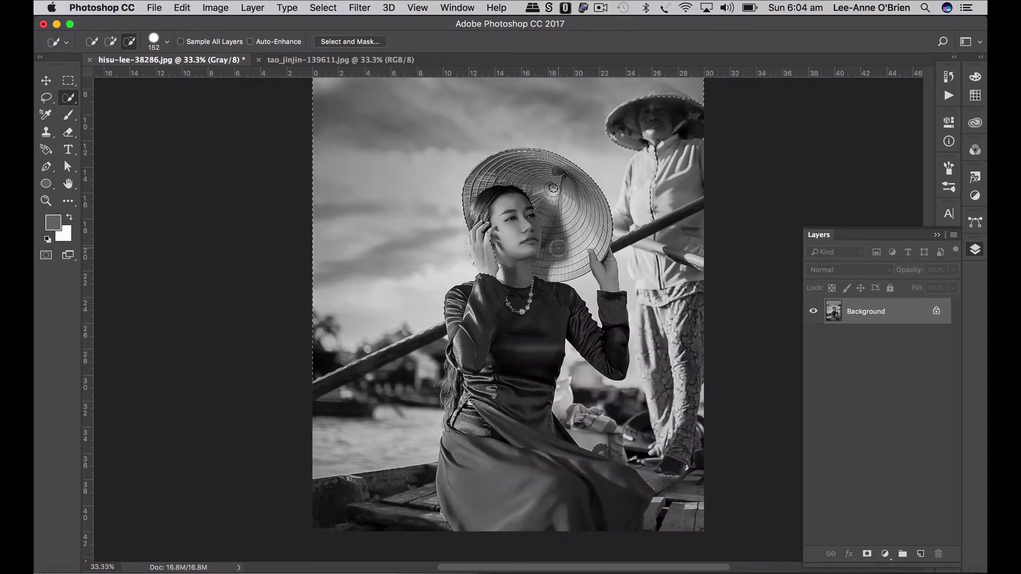
key(alt)
drag(496, 264, 488, 250)
Step: Add the standing figure, the bundle behind the woman and the boat to the background selection
mouse_move(674, 105)
mouse_down()
mouse_move(649, 120)
mouse_move(659, 129)
mouse_move(690, 146)
mouse_up()
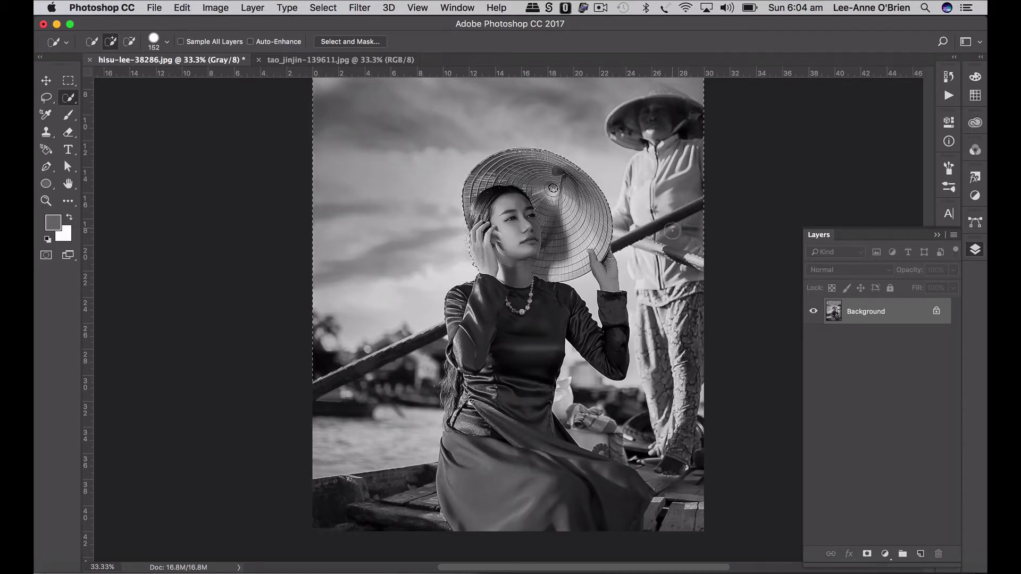
mouse_move(673, 236)
mouse_down()
mouse_move(634, 250)
mouse_move(647, 258)
mouse_move(641, 327)
mouse_move(674, 326)
mouse_move(637, 329)
mouse_move(642, 408)
mouse_move(633, 405)
mouse_move(685, 439)
mouse_up()
mouse_move(604, 414)
mouse_down()
mouse_move(581, 404)
mouse_move(602, 427)
mouse_move(639, 434)
mouse_move(639, 453)
mouse_move(605, 439)
mouse_up()
click(370, 490)
Step: Refine the selection edge by subtracting the woman's hand at her face, and set the Quick Selection brush size to 100 px
key(alt)
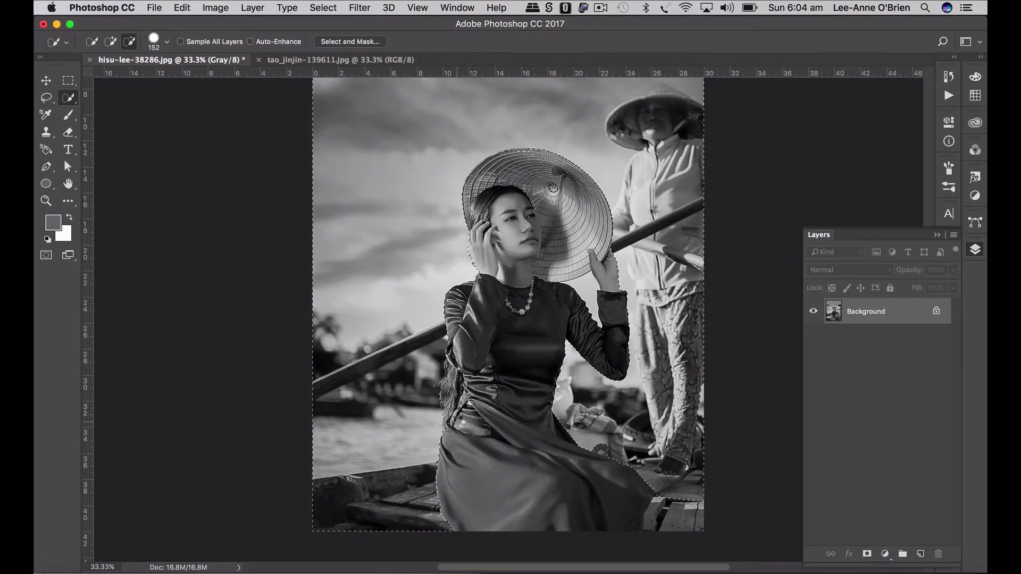
scroll(549, 350, up, 3)
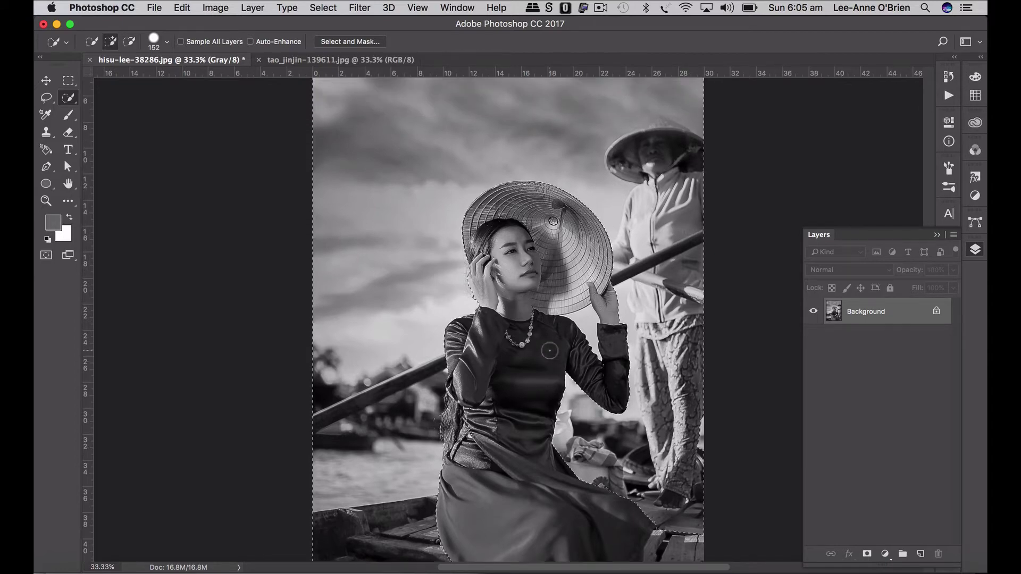
key(super+plus)
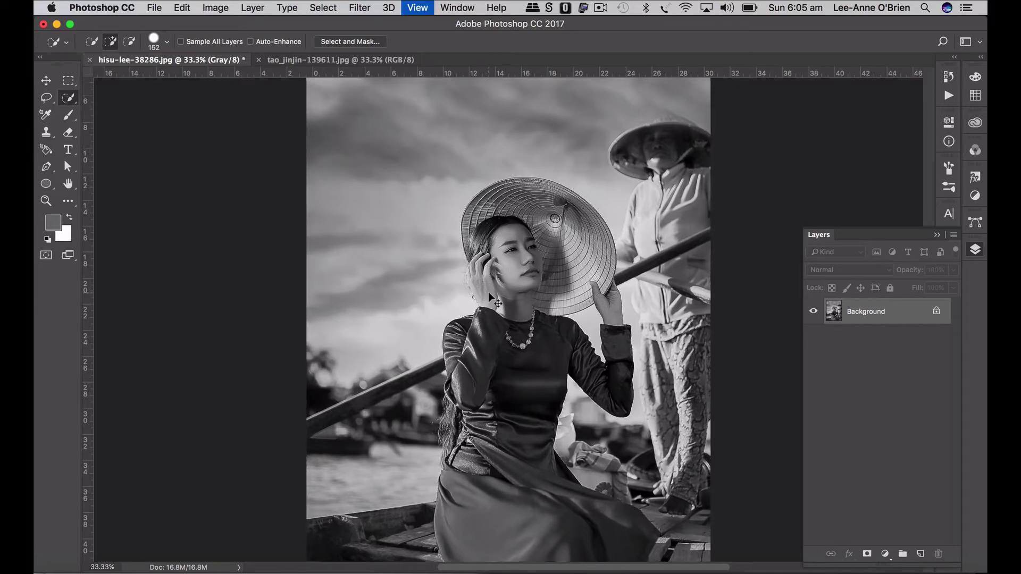
key(alt)
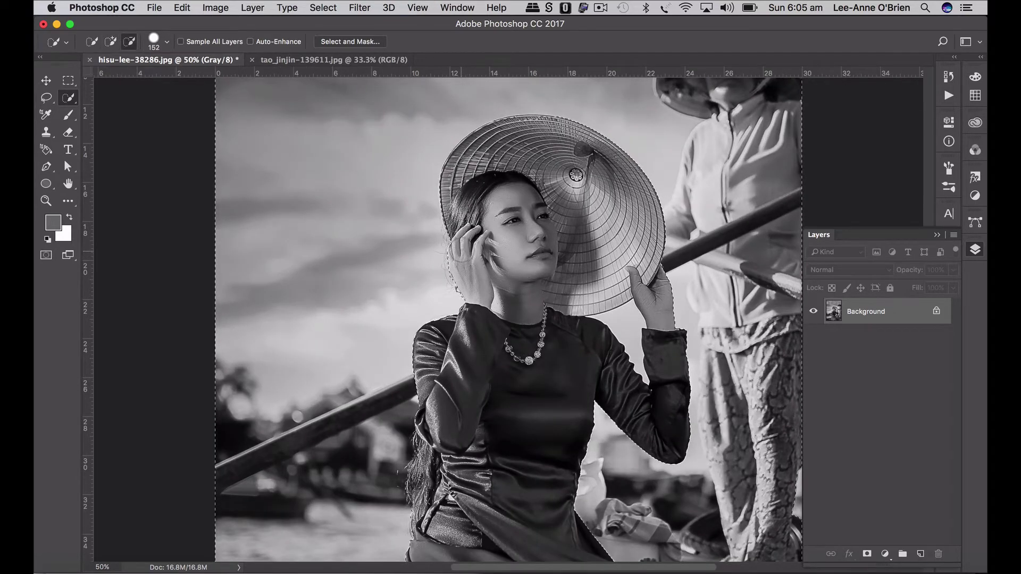
drag(461, 251, 477, 279)
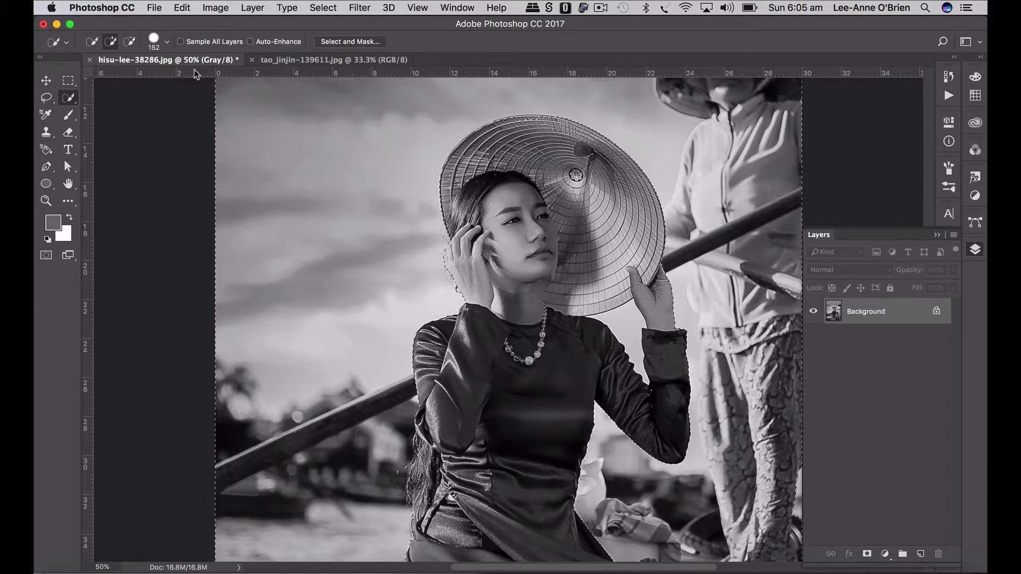
click(166, 43)
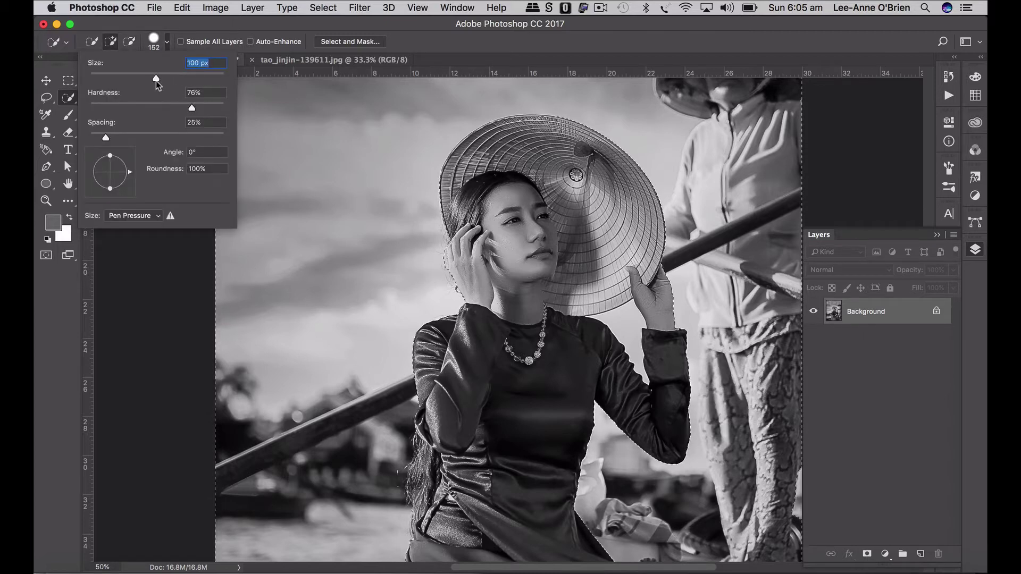
key(Return)
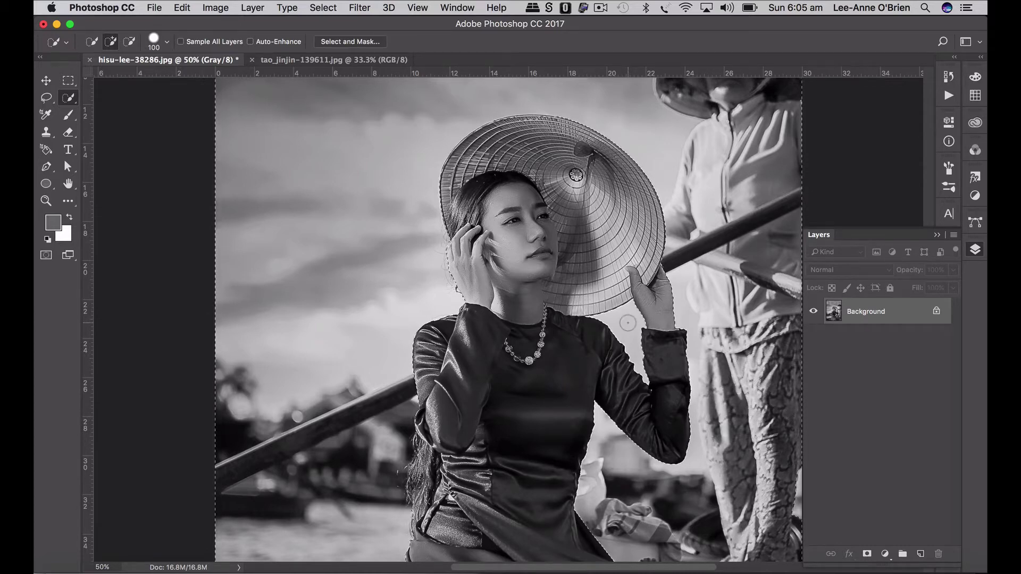
key(super+minus)
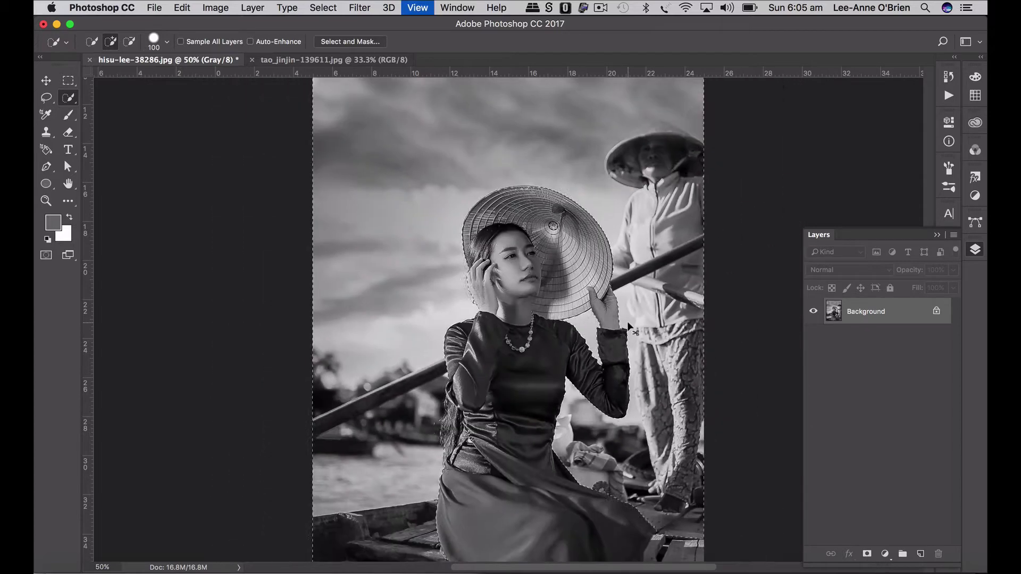
Step: Add a Solid Color fill layer in a lighter grey, masked to the selected background around the woman
click(885, 555)
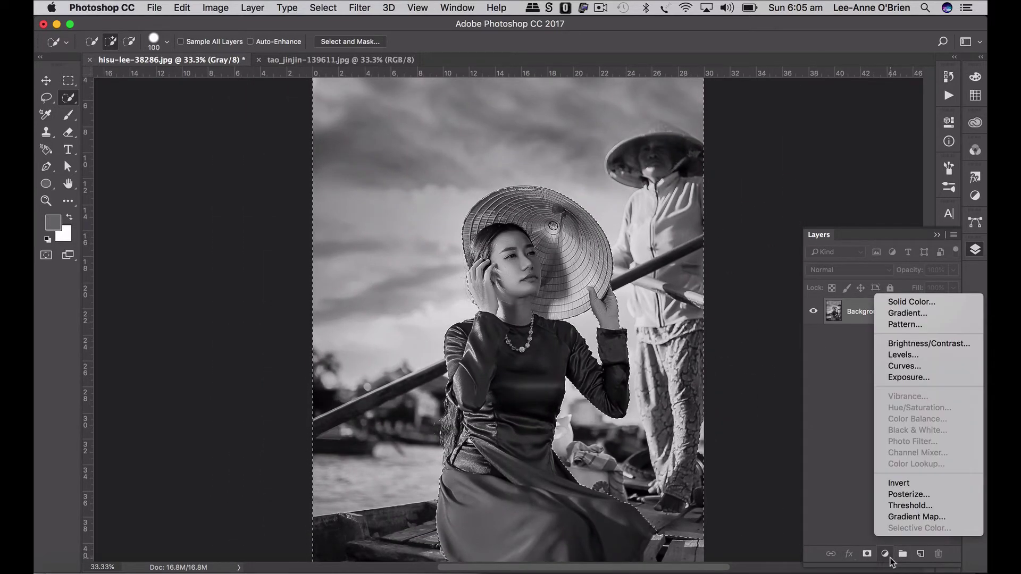
click(908, 302)
drag(739, 234, 741, 253)
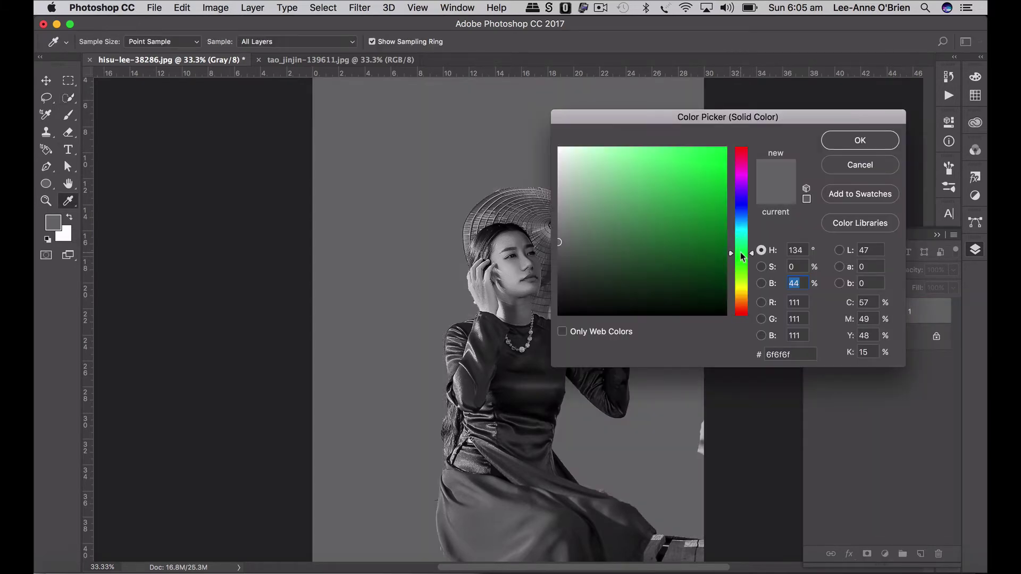
mouse_move(654, 225)
mouse_down()
mouse_move(614, 213)
mouse_move(618, 202)
mouse_up()
click(844, 142)
key(w)
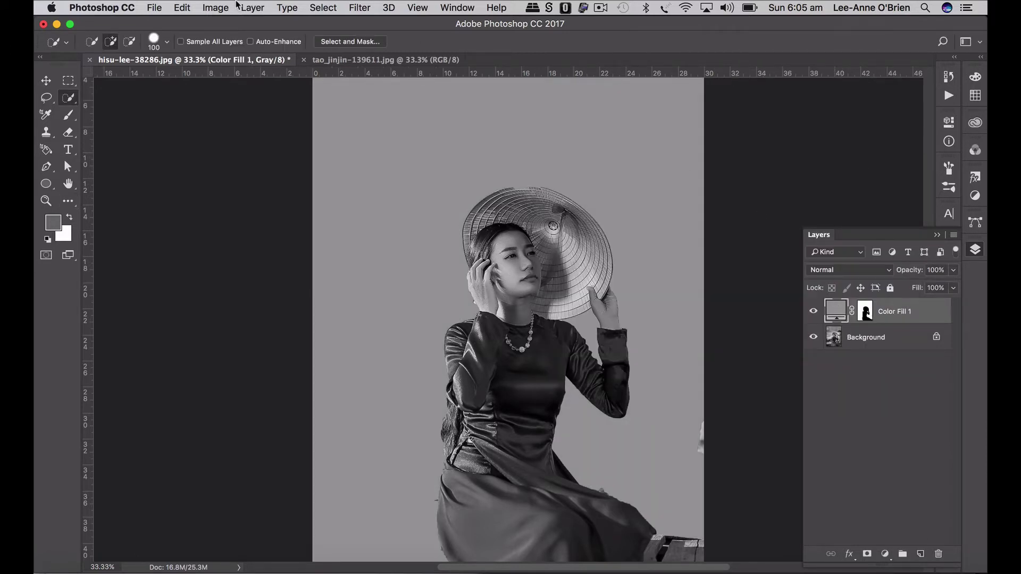
Step: Convert the image to CMYK Color mode without flattening the layers, accepting the U.S. Web Coated (SWOP) v2 profile
click(215, 7)
mouse_move(226, 25)
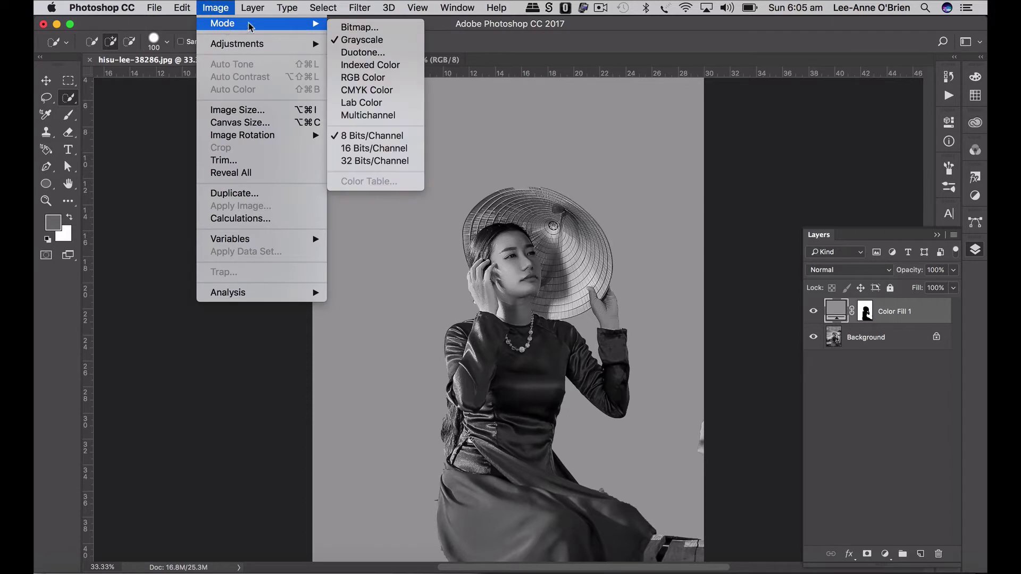
click(352, 89)
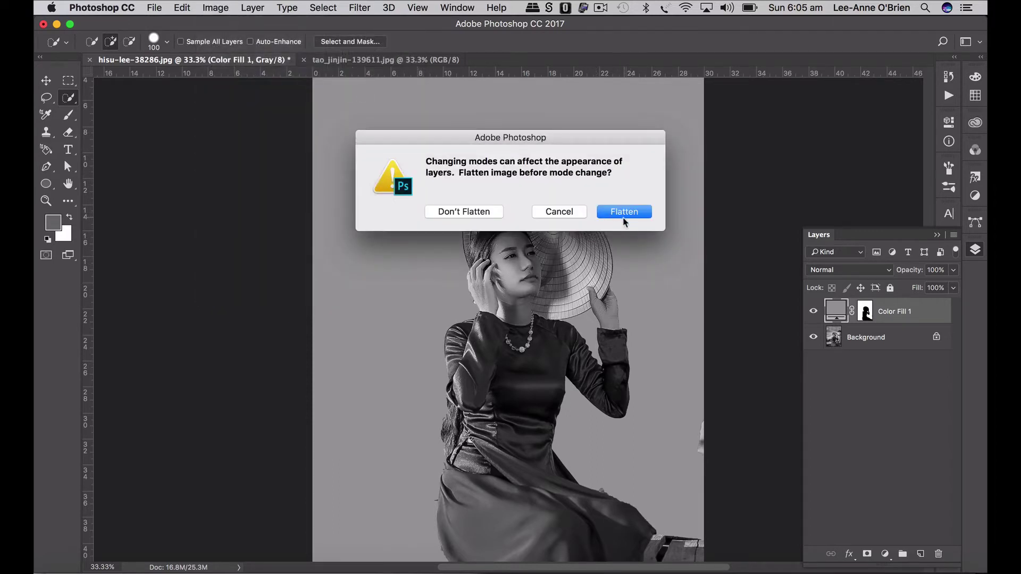
click(456, 213)
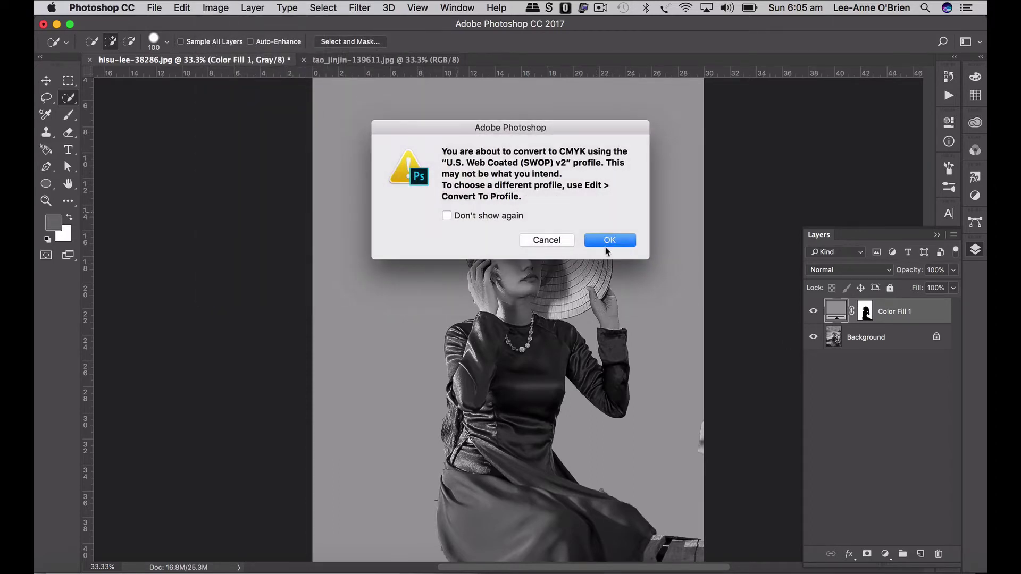
click(602, 242)
Step: Recolour the Color Fill 1 layer to green #66a68e and set its blend mode to Overlay
double_click(827, 319)
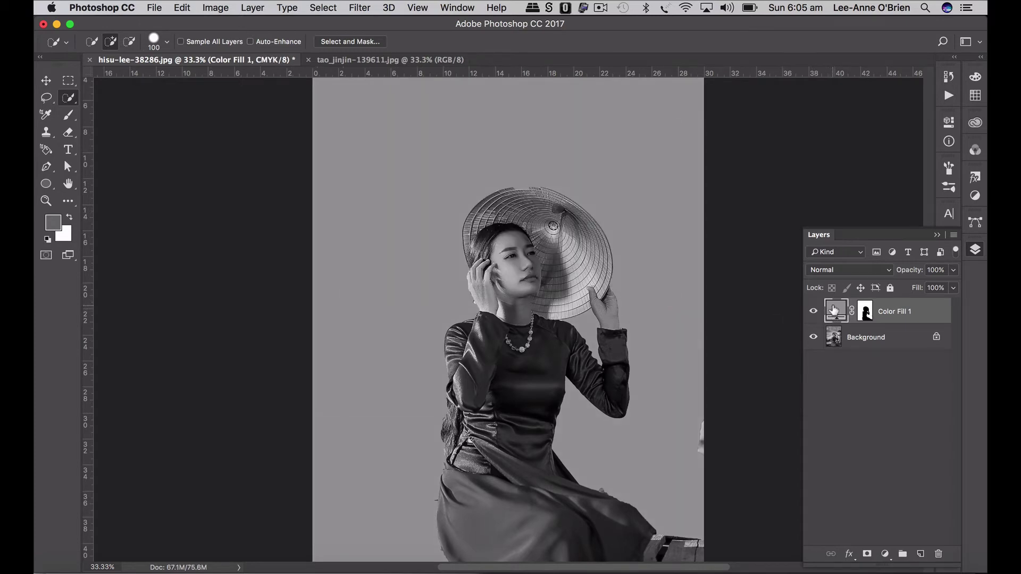
drag(626, 246, 624, 206)
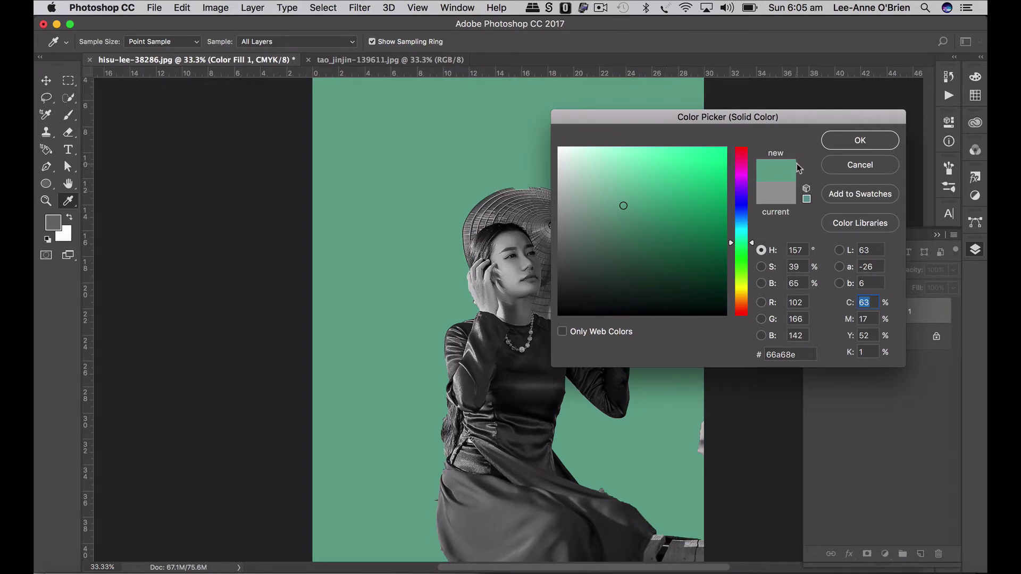
click(857, 141)
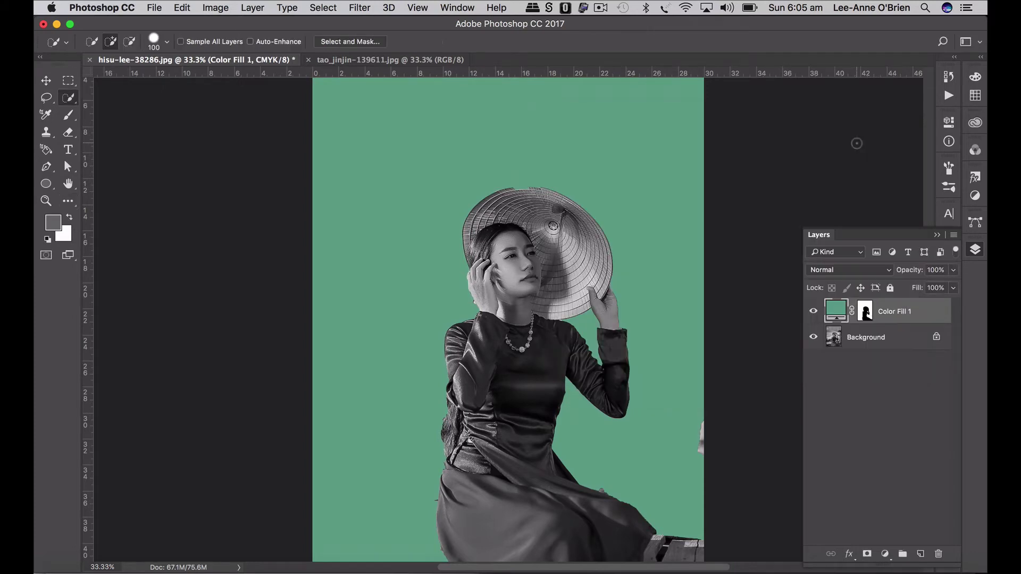
click(851, 270)
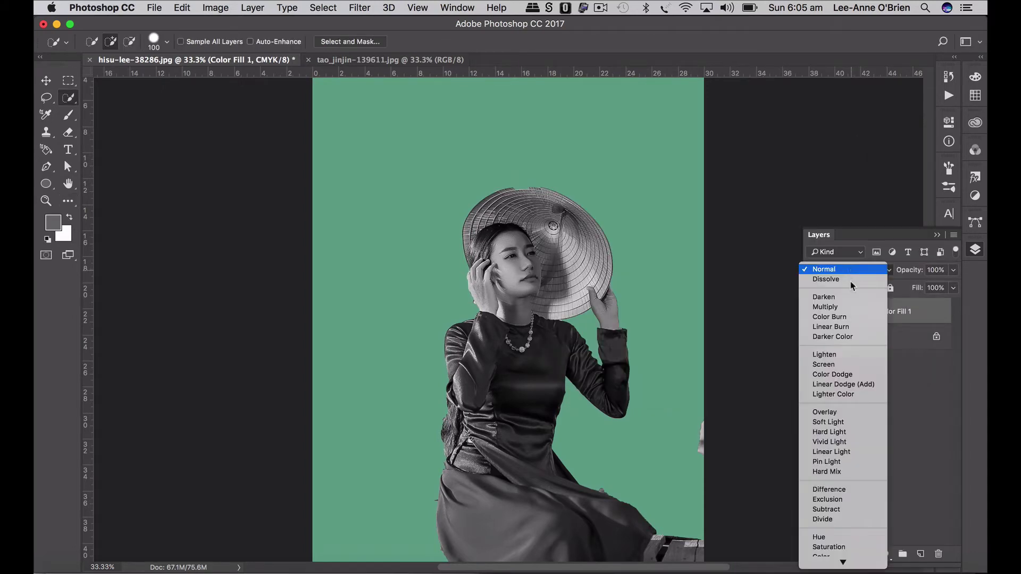
click(840, 411)
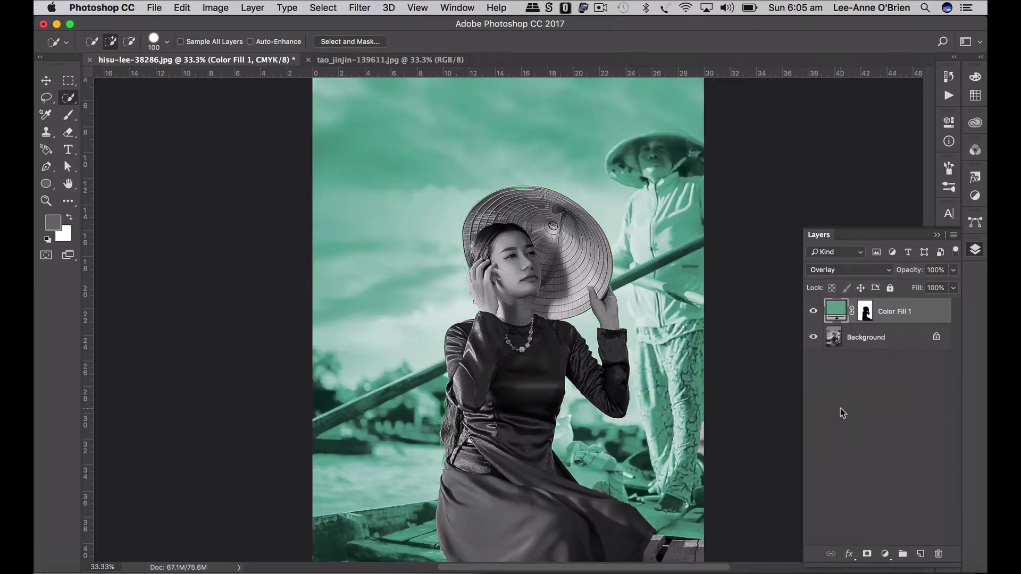
Step: Lighten the Color Fill 1 colour to the softer green #92c2b0
double_click(836, 314)
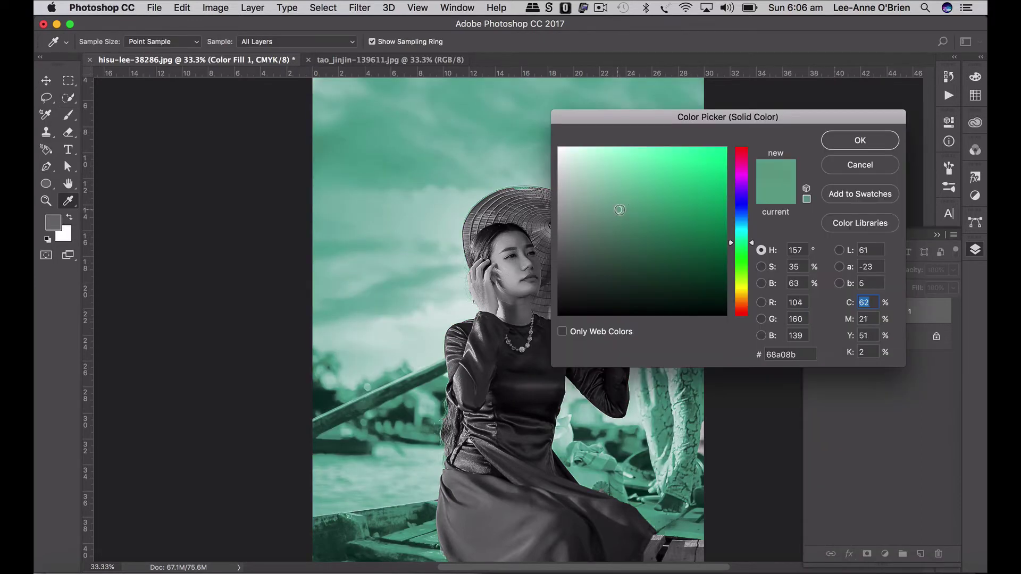
click(628, 192)
drag(627, 193, 599, 187)
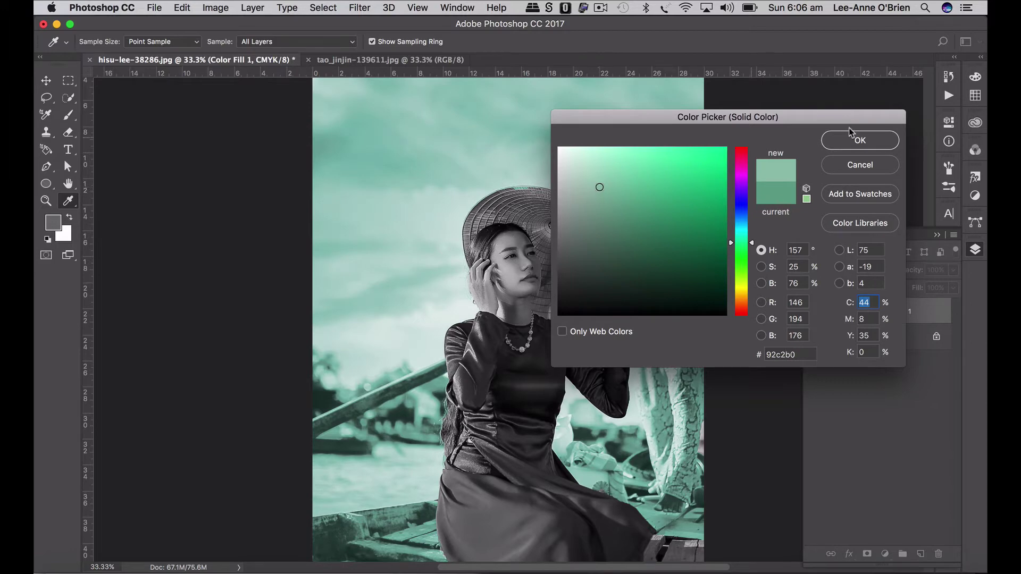
click(860, 141)
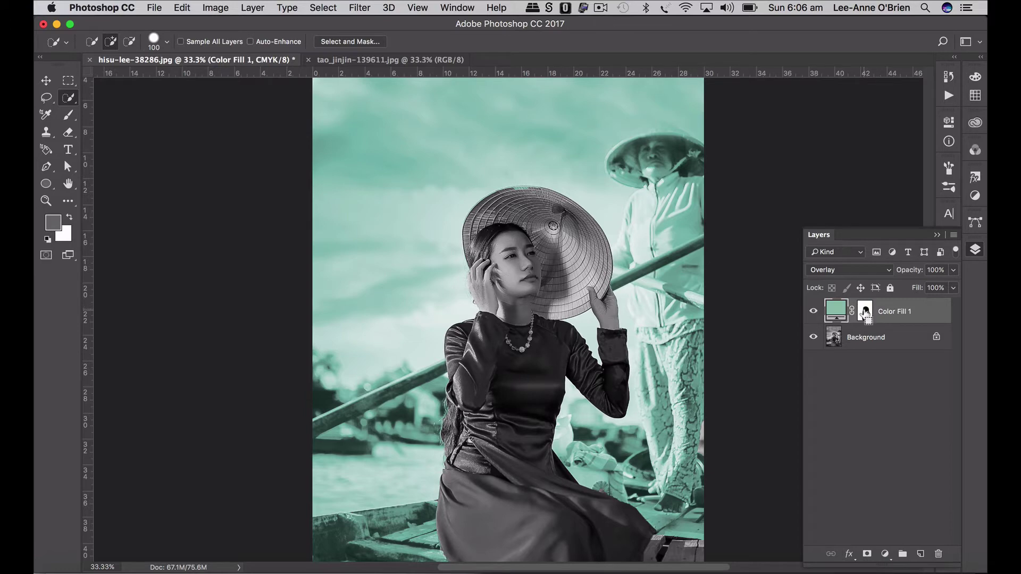
Step: Remove the green patch from the hat's upper edge by painting black on the Color Fill 1 mask with a soft 54 px brush
key(super+plus)
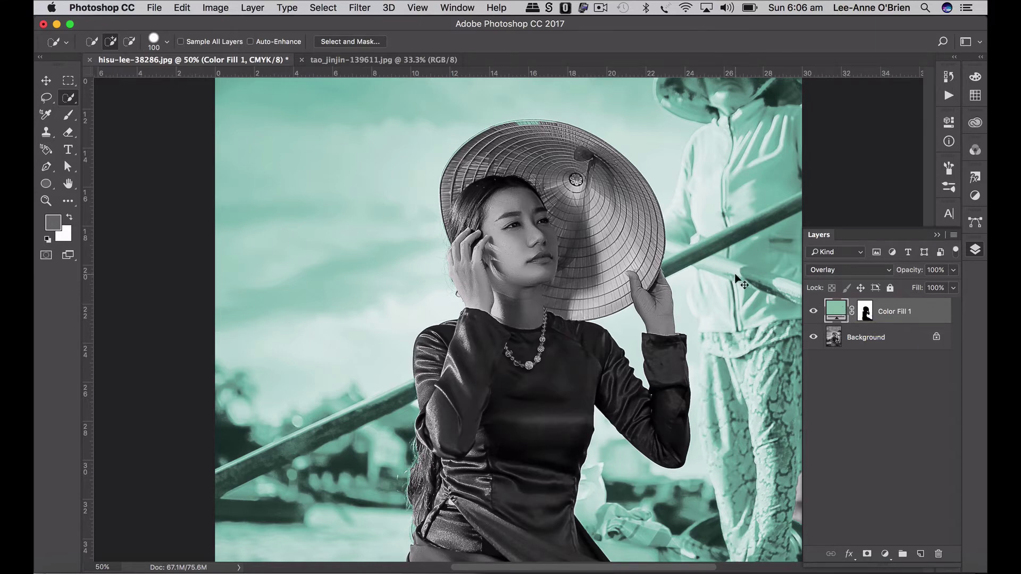
key(super+plus)
scroll(600, 237, up, 3)
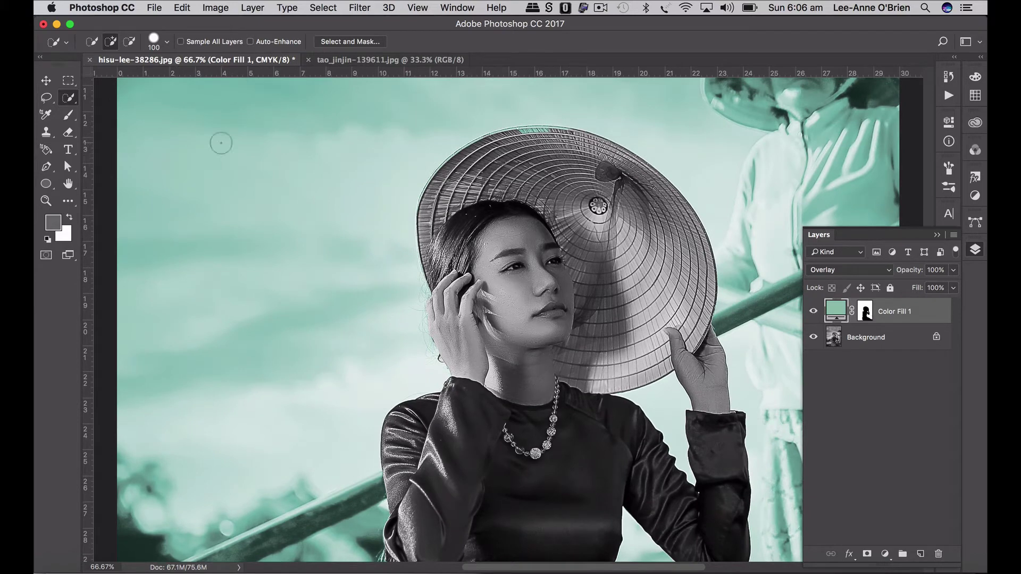
click(66, 116)
click(47, 240)
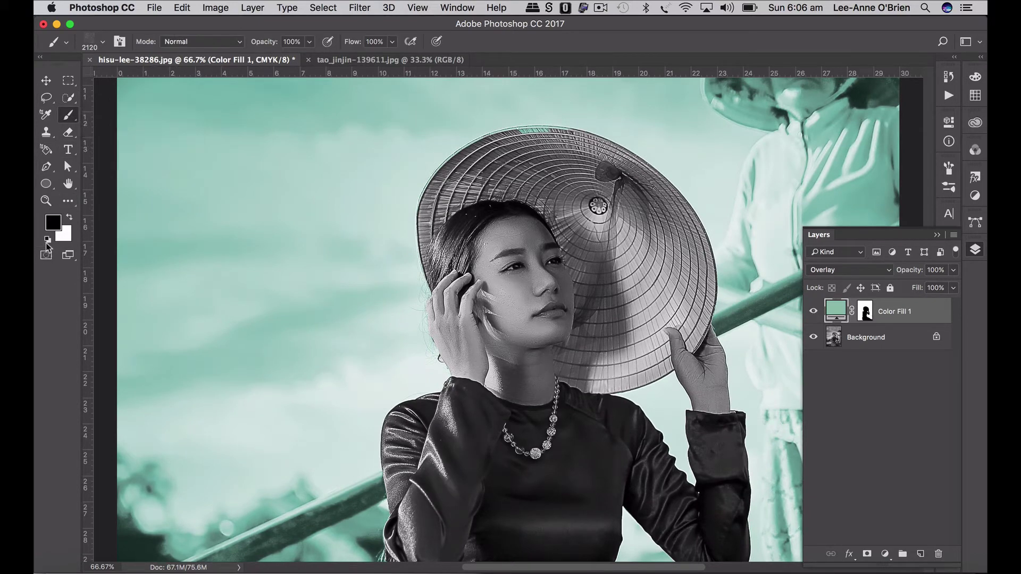
click(865, 312)
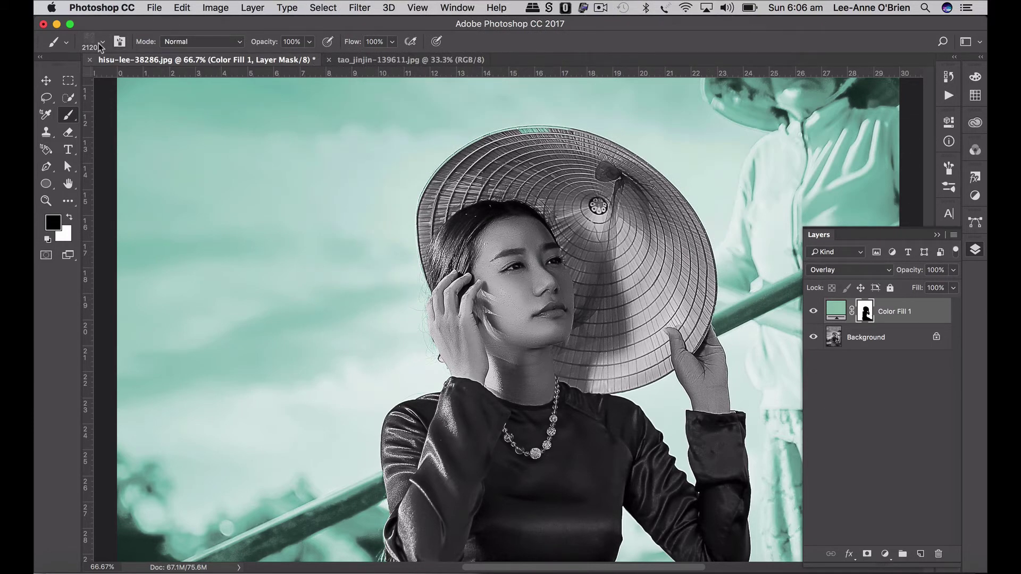
click(103, 43)
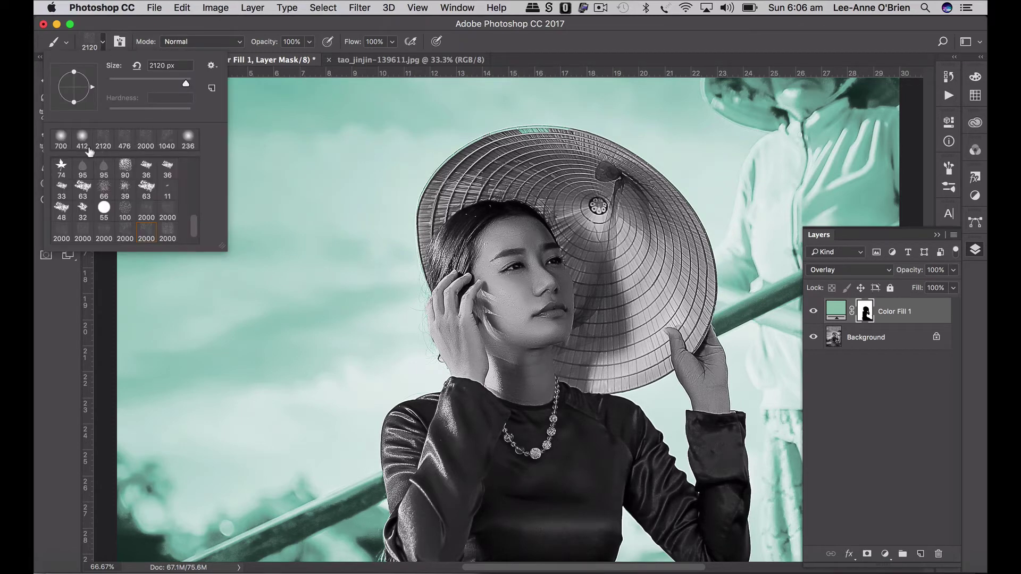
scroll(126, 185, up, 5)
scroll(126, 185, up, 5)
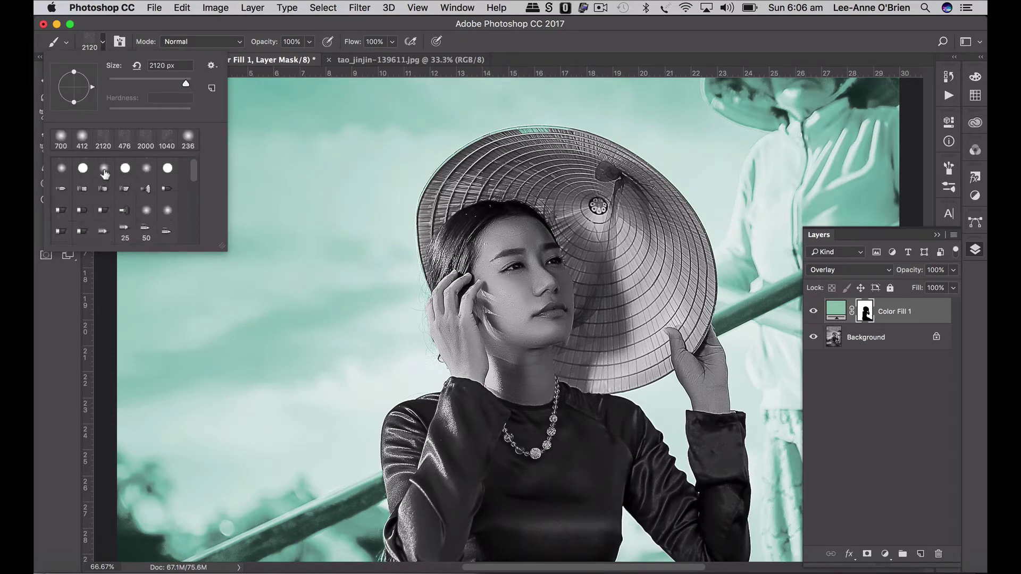
click(104, 168)
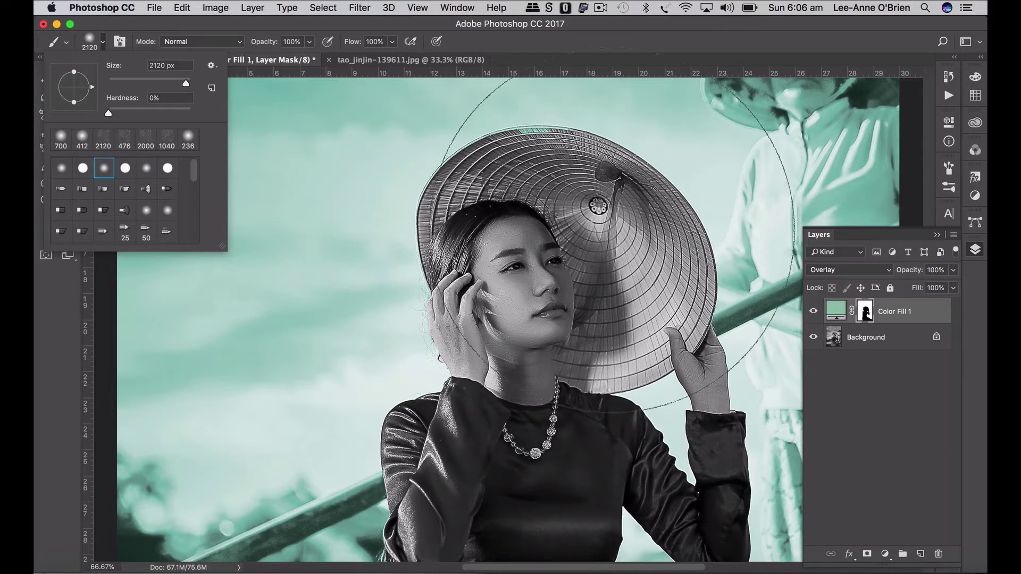
drag(185, 83, 130, 84)
drag(533, 131, 543, 131)
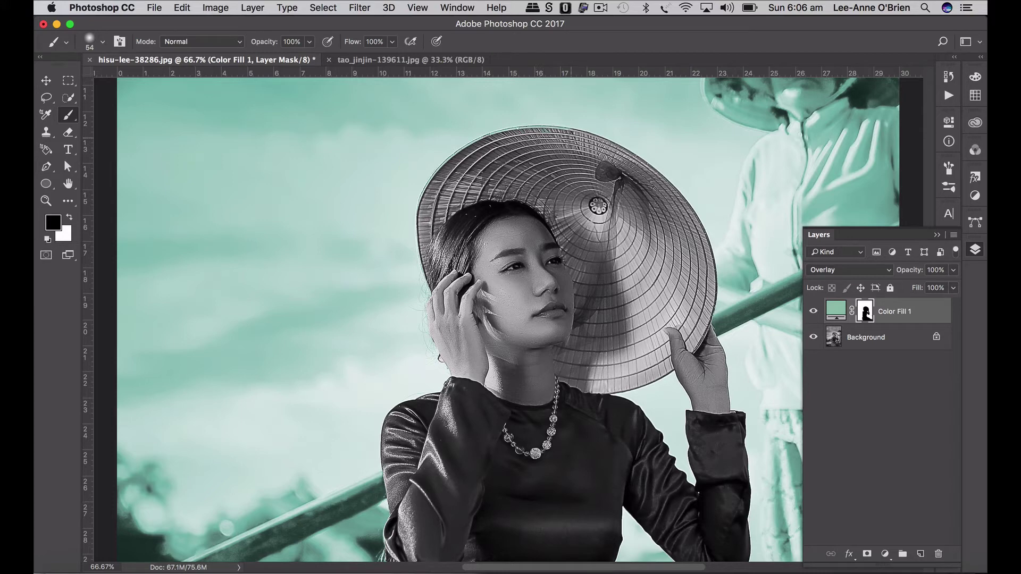
Step: Tint the hair on the woman's head green by painting white on the Color Fill 1 mask with a soft 70 px brush
scroll(571, 285, down, 5)
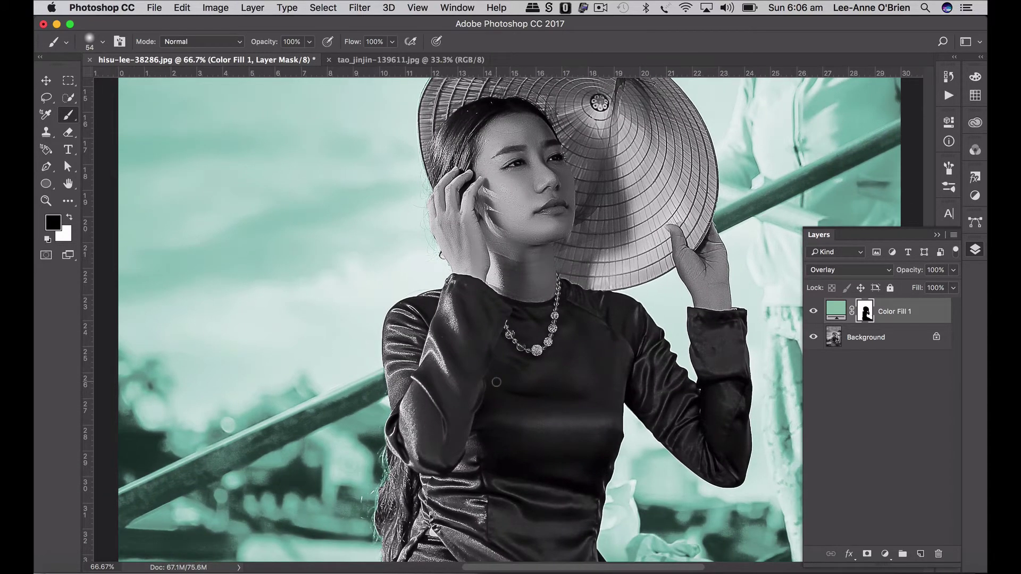
scroll(546, 315, down, 3)
scroll(496, 381, up, 4)
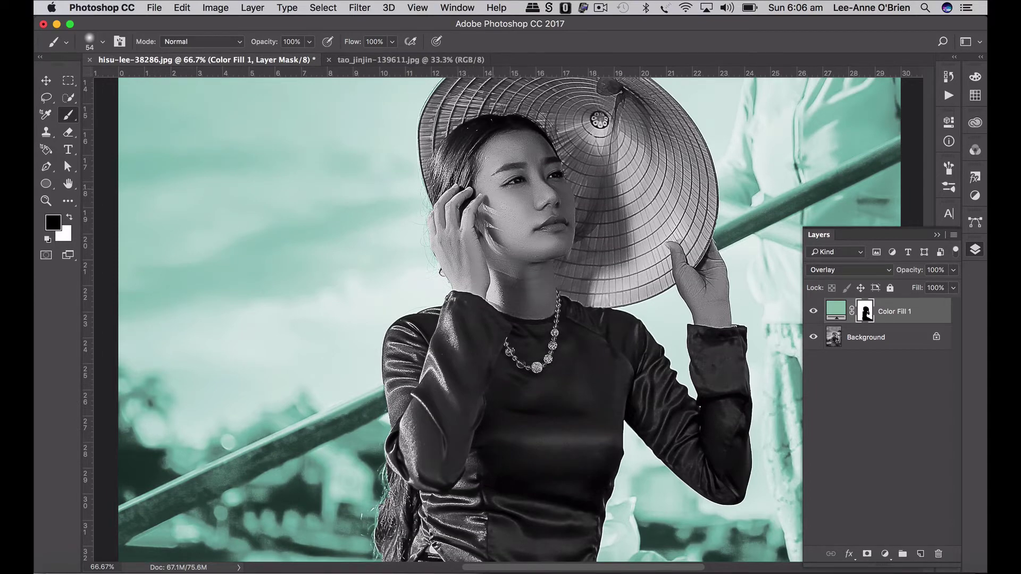
scroll(533, 275, up, 2)
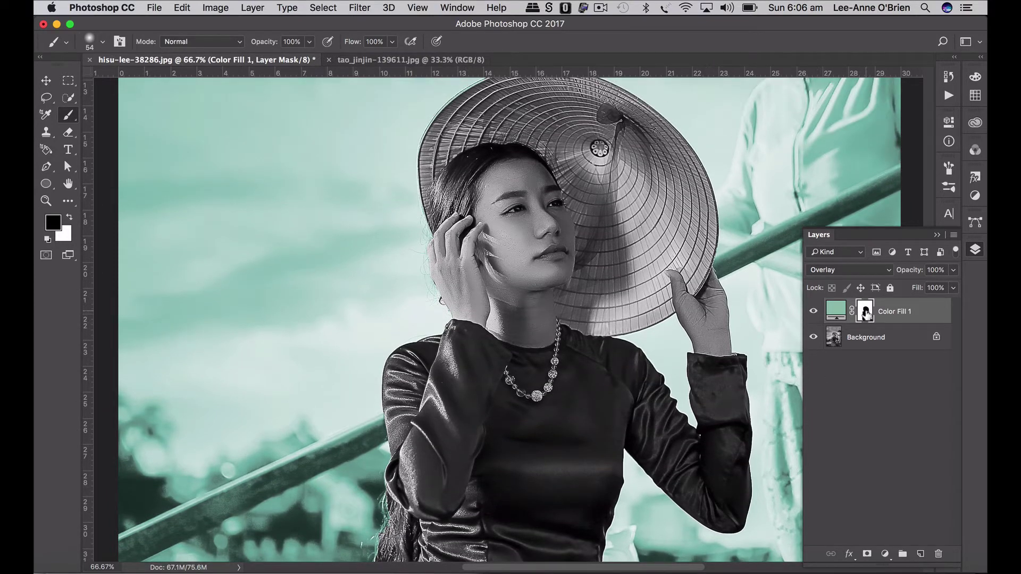
click(68, 218)
click(103, 46)
drag(132, 81, 135, 81)
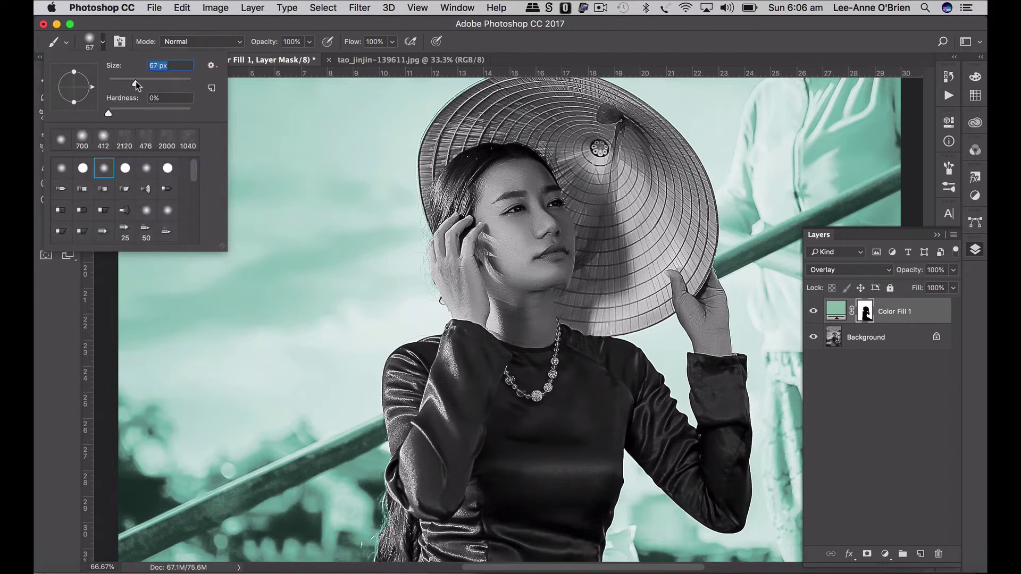
mouse_move(442, 200)
mouse_down()
mouse_move(444, 187)
mouse_move(433, 216)
mouse_move(450, 201)
mouse_move(457, 210)
mouse_move(459, 178)
mouse_move(482, 163)
mouse_up()
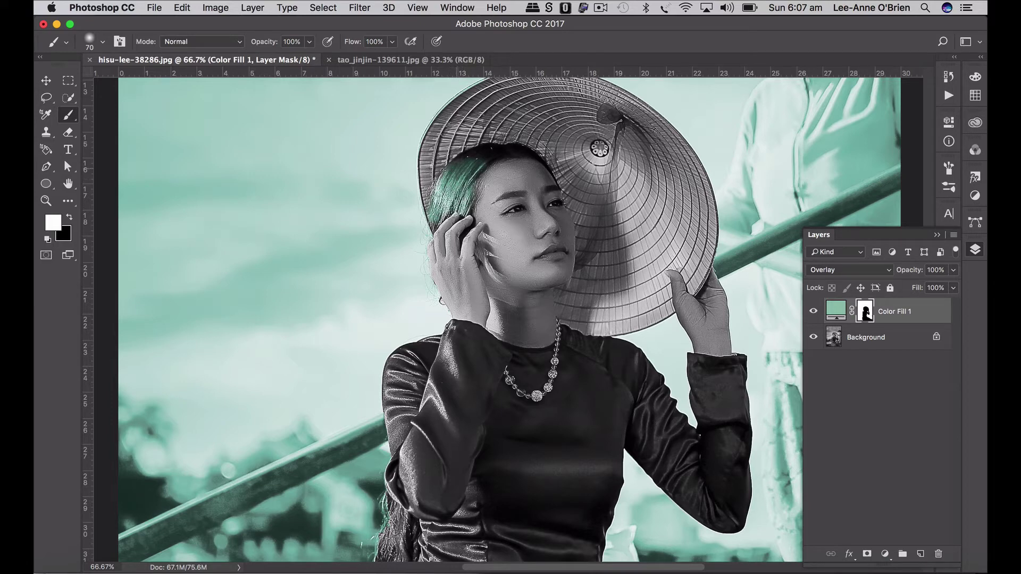
Step: Tint the long hair behind the woman's elbow green on the mask, enlarging the white brush to 127 px at 63% opacity
scroll(417, 391, down, 3)
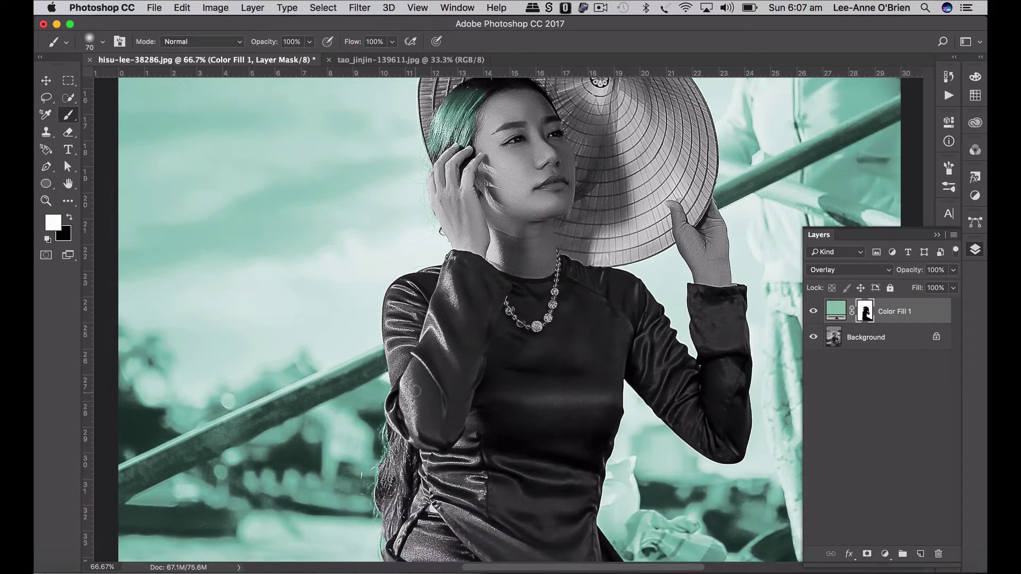
mouse_move(368, 438)
mouse_down()
mouse_move(382, 505)
mouse_move(384, 468)
mouse_move(391, 475)
mouse_up()
click(101, 45)
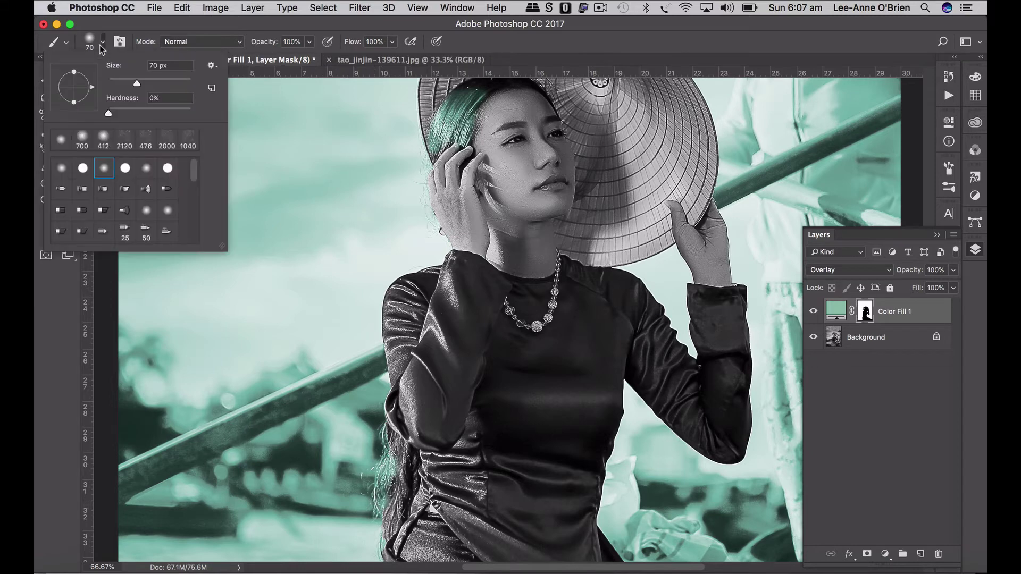
drag(141, 88, 159, 87)
click(310, 42)
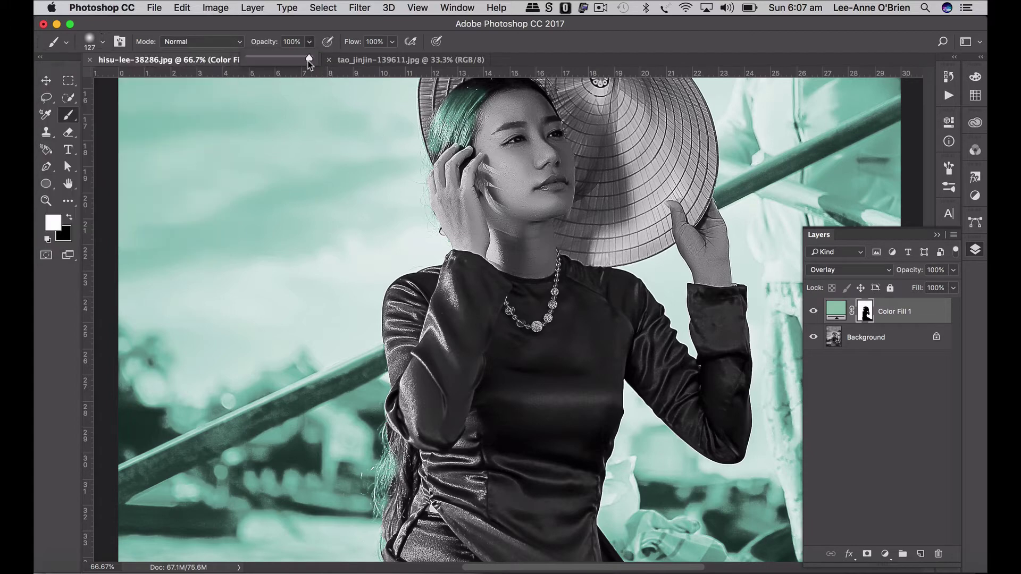
drag(308, 60, 288, 60)
click(382, 451)
mouse_move(391, 441)
mouse_down()
mouse_move(399, 491)
mouse_move(380, 526)
mouse_move(410, 463)
mouse_up()
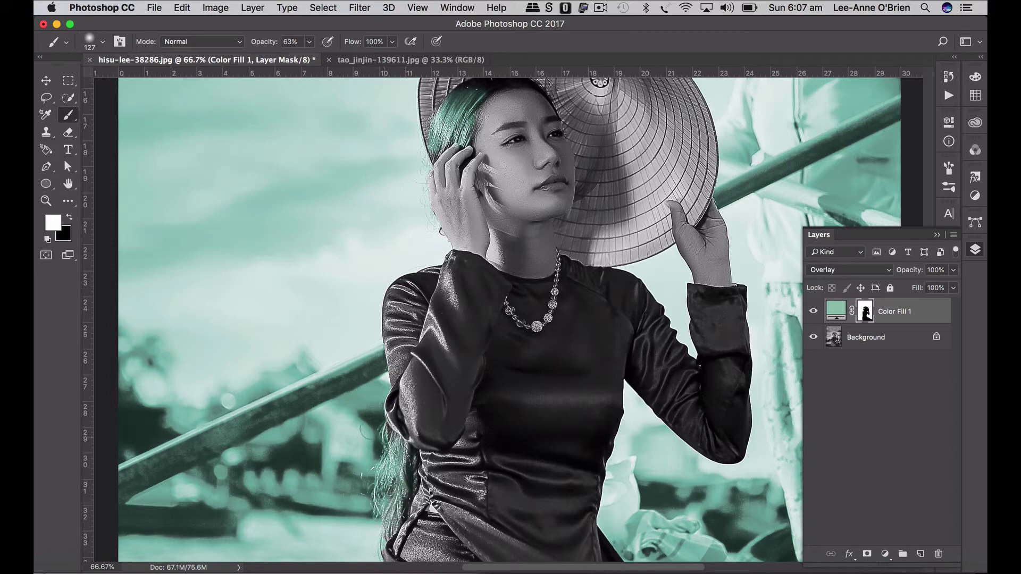
Step: Select the woman's dress, including the sleeves and skirt, on the Background layer with the Quick Selection tool
key(super+minus)
key(super+minus)
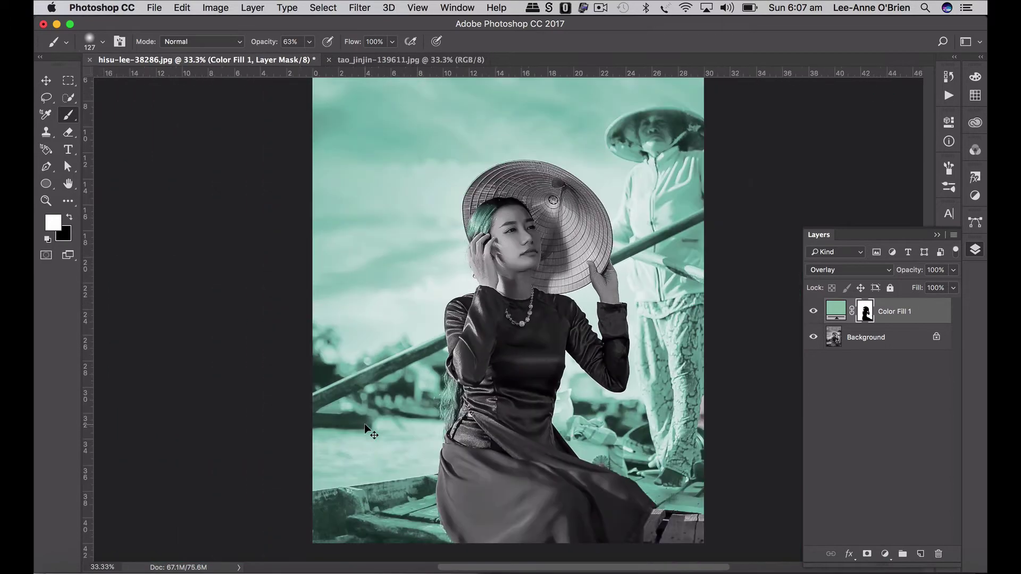
click(865, 344)
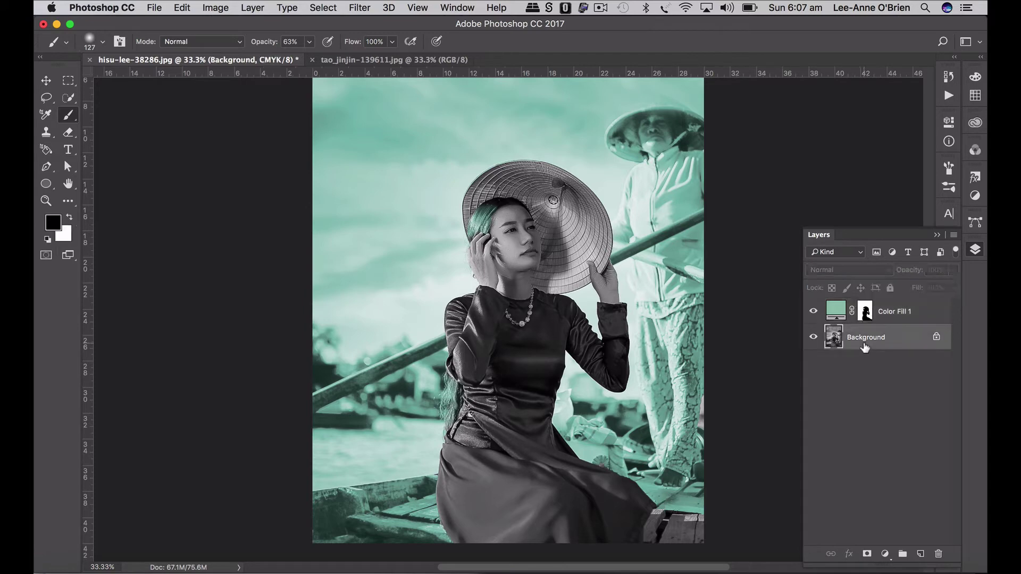
key(x)
click(69, 99)
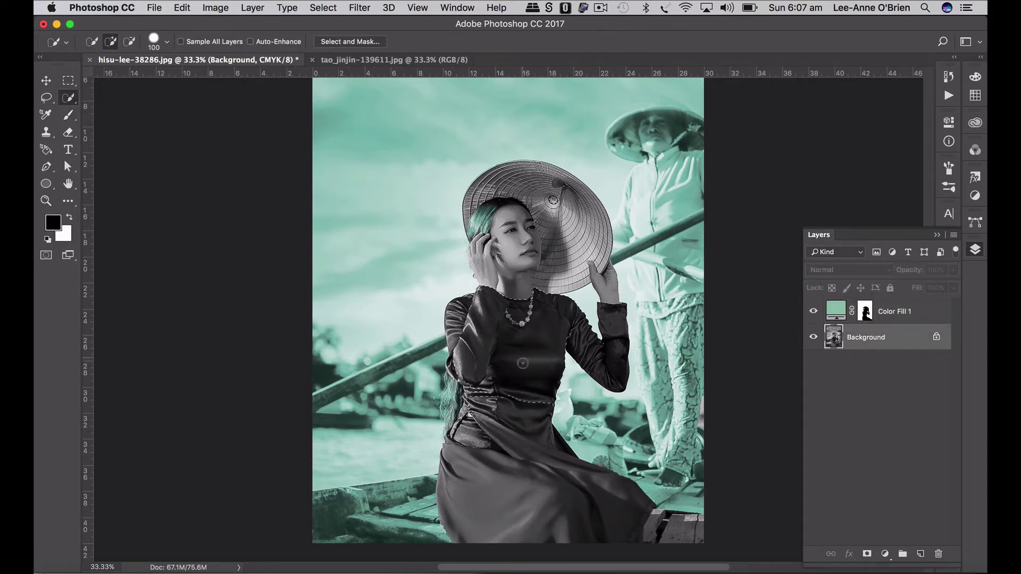
drag(481, 333, 466, 323)
click(554, 496)
Step: Add a Solid Color fill layer in purple #a05bc4 over the selected dress
click(885, 554)
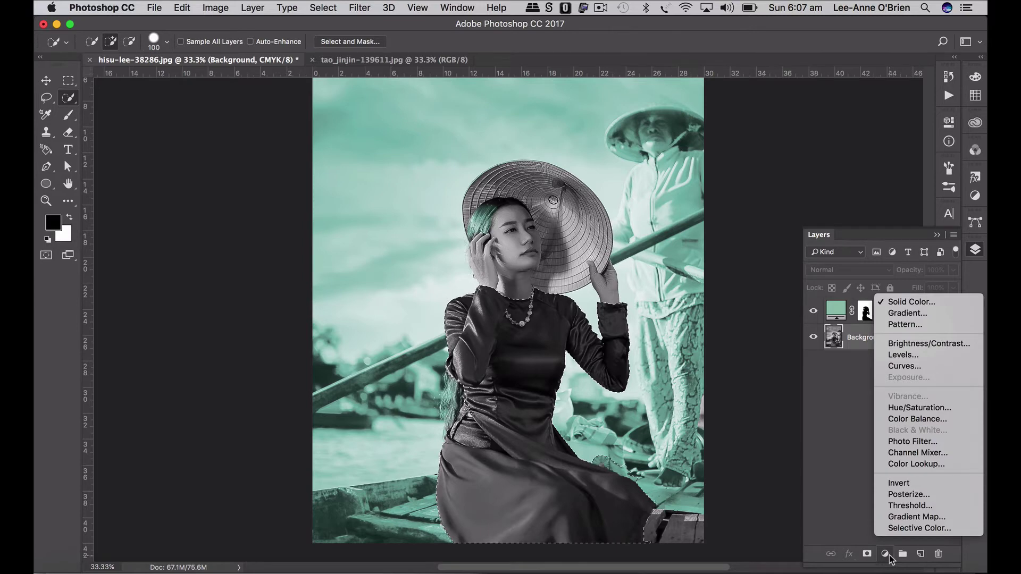
click(907, 304)
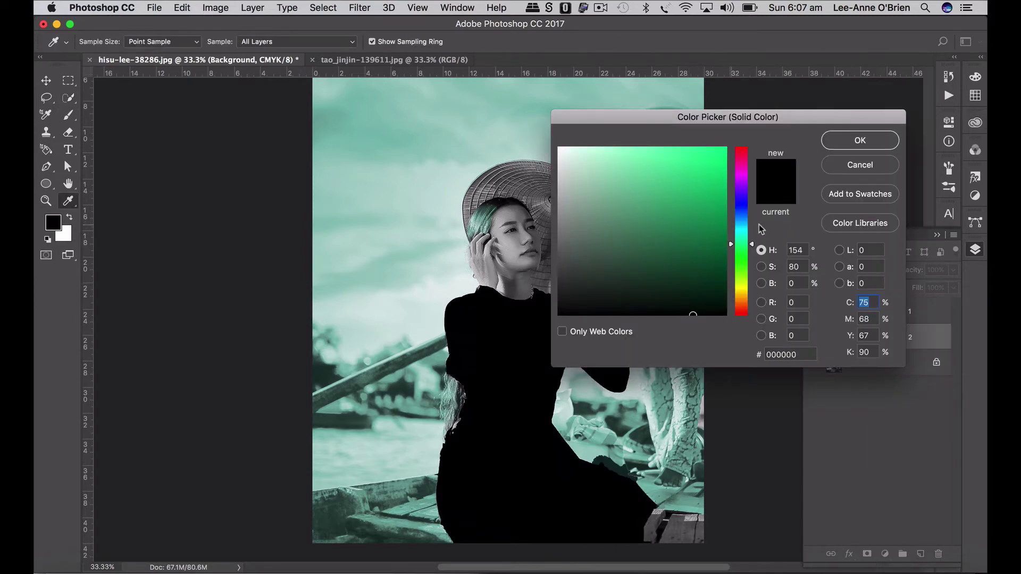
click(740, 185)
click(648, 185)
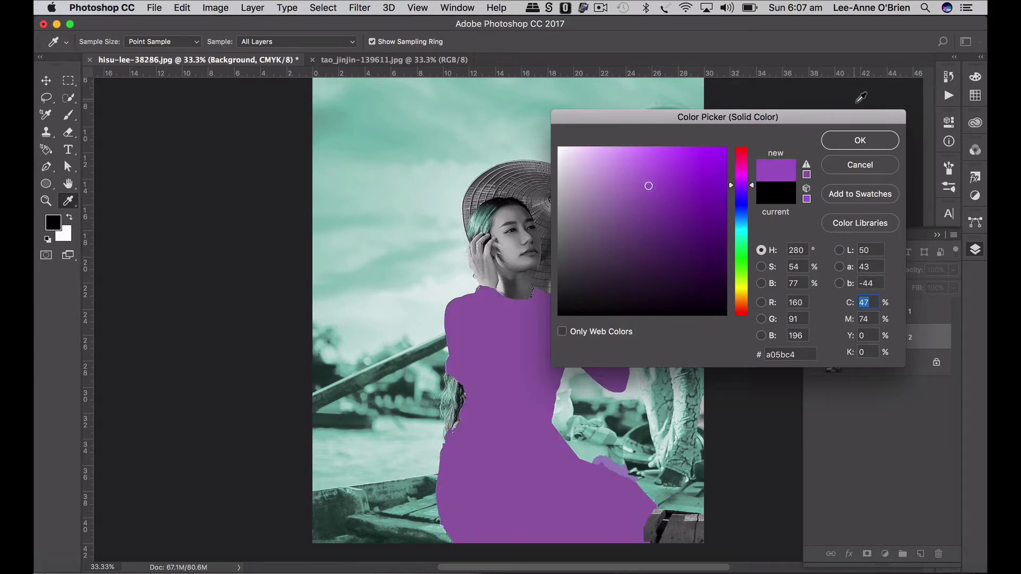
click(859, 140)
Step: Set the purple fill layer's blend mode to Overlay and reduce its opacity to about 78%
click(850, 269)
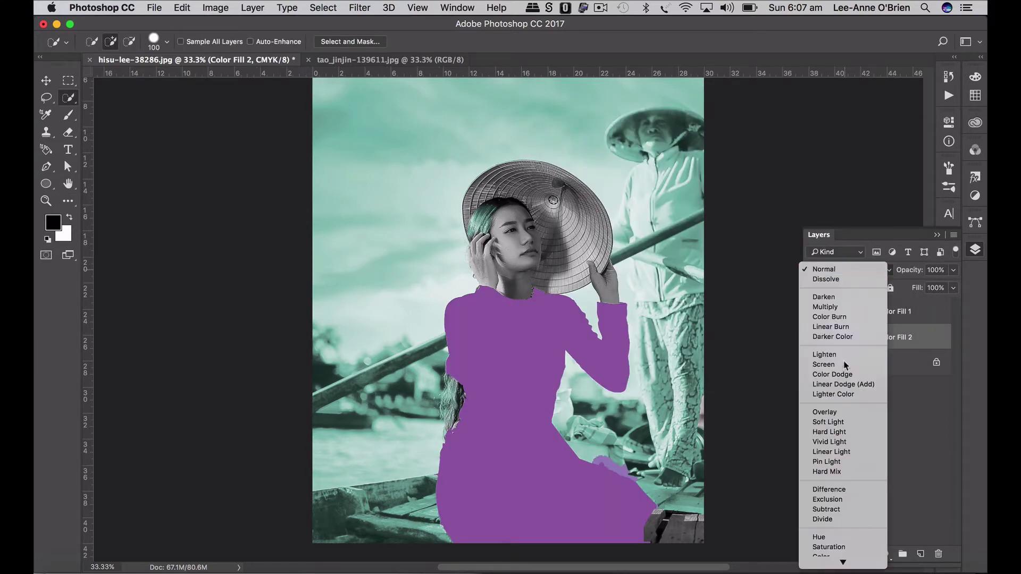
click(824, 412)
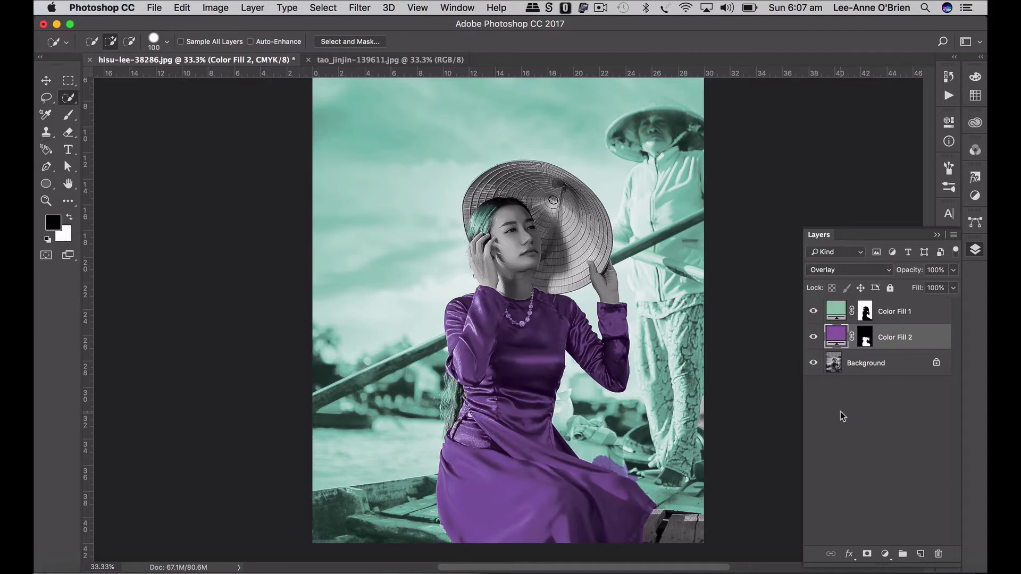
click(954, 270)
drag(946, 285, 941, 288)
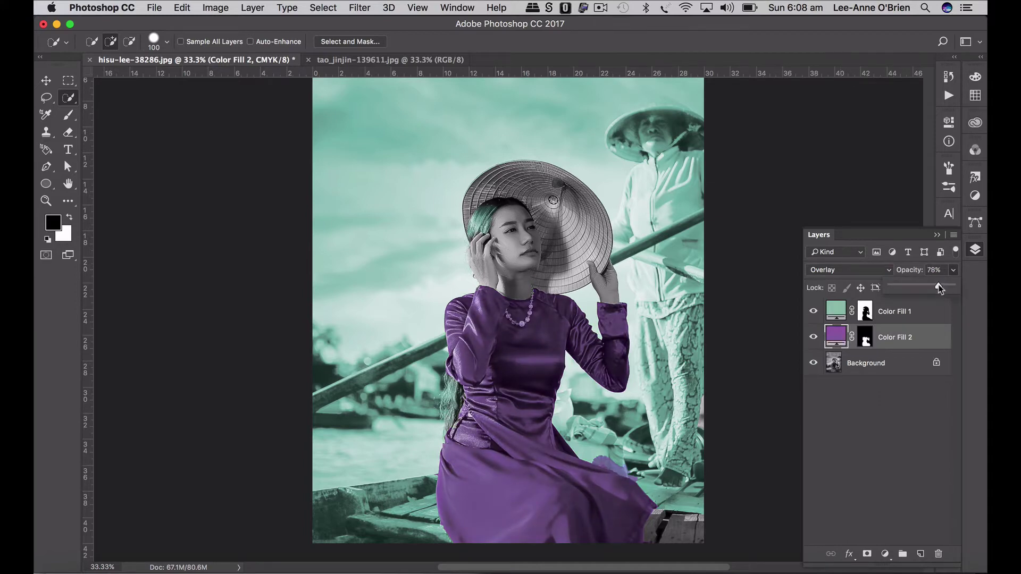
Step: Change the dress's purple fill colour to the pinker shade #98528d
double_click(835, 336)
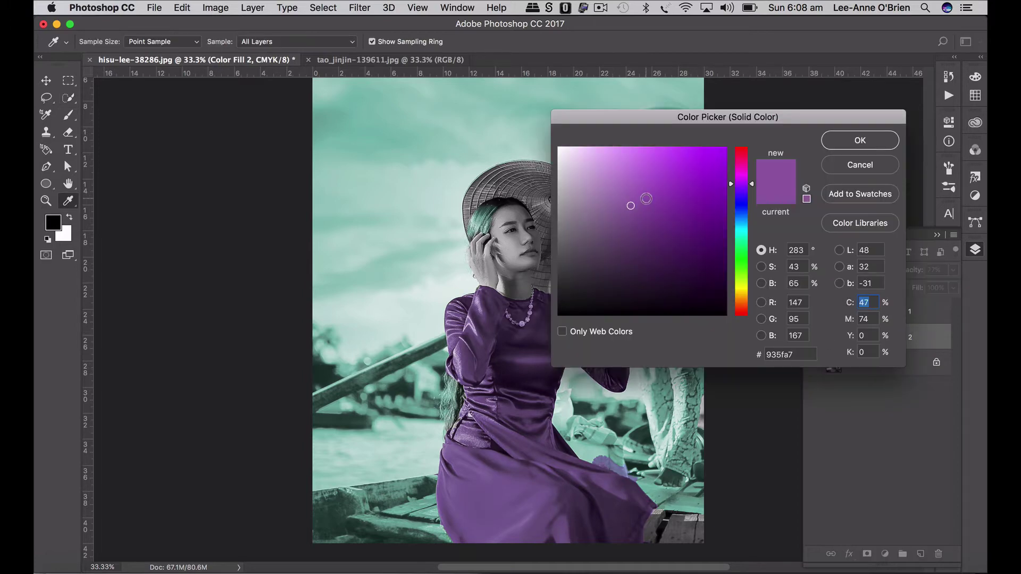
click(643, 219)
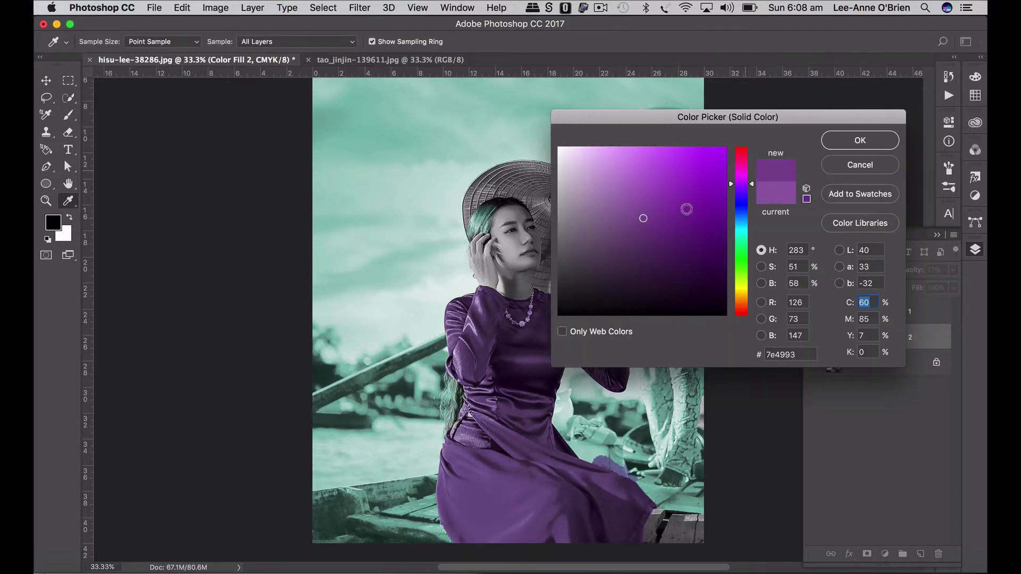
drag(636, 214, 636, 215)
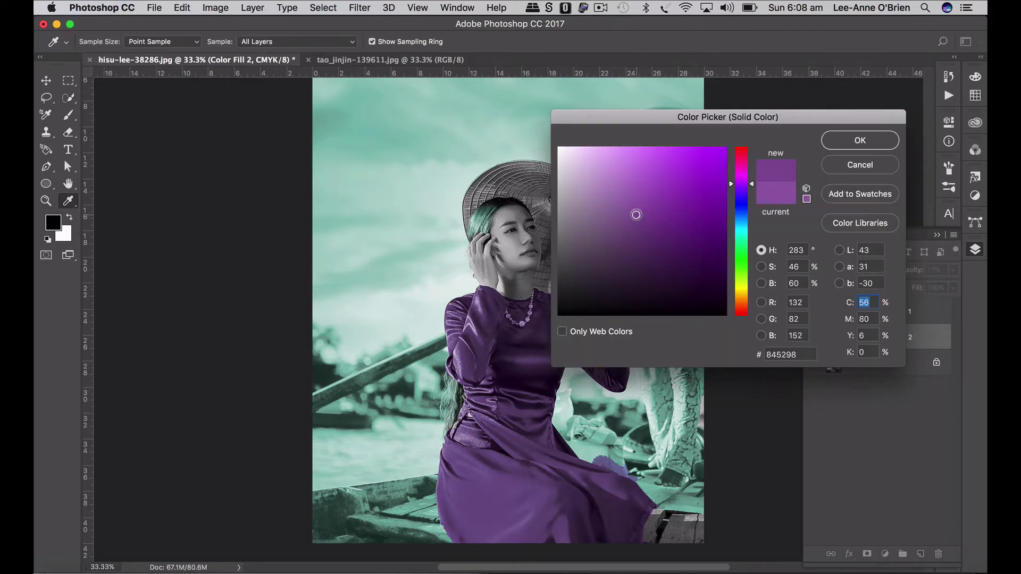
drag(752, 184, 752, 172)
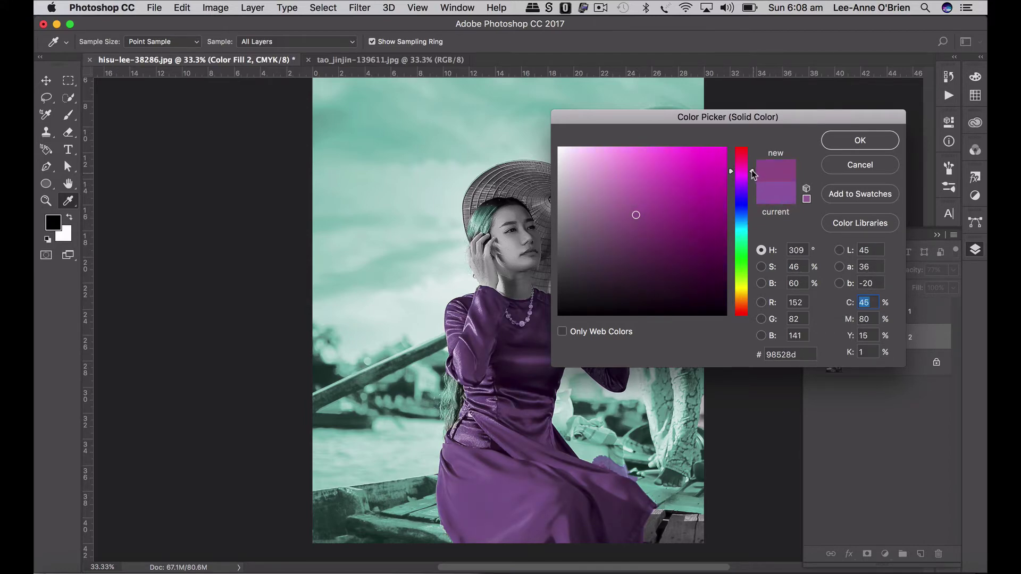
click(835, 143)
Step: Select the woman's face, neck and both hands on the Background layer with the Quick Selection tool
click(878, 365)
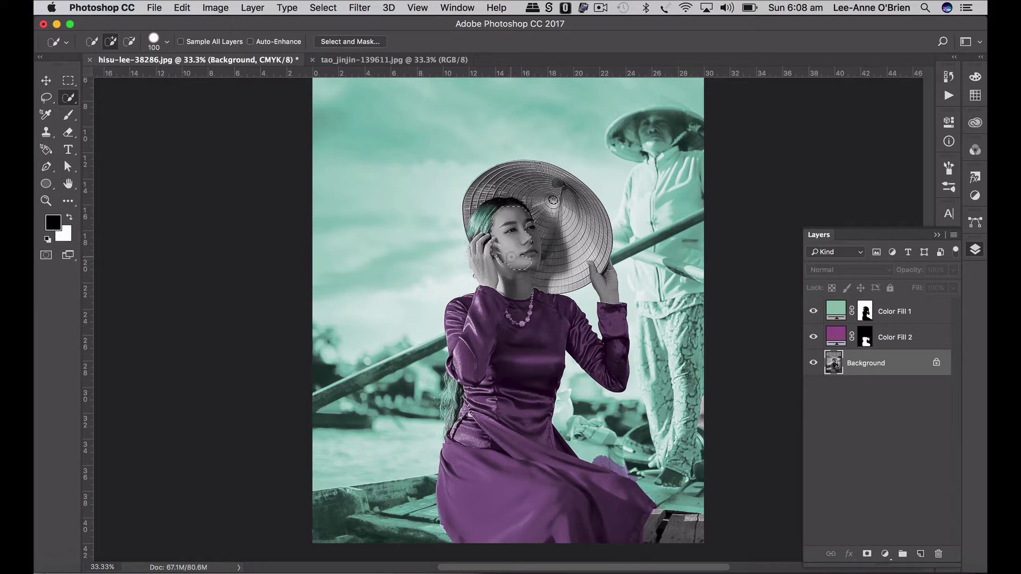
drag(520, 259, 523, 235)
drag(487, 266, 475, 253)
drag(602, 272, 602, 287)
key(alt)
mouse_move(551, 239)
mouse_down()
mouse_move(559, 261)
mouse_move(555, 229)
mouse_move(567, 254)
mouse_move(542, 274)
mouse_up()
Step: Subtract the stray hat area beside the woman's face and the background beside her raised hand from the skin selection
key(super+equal)
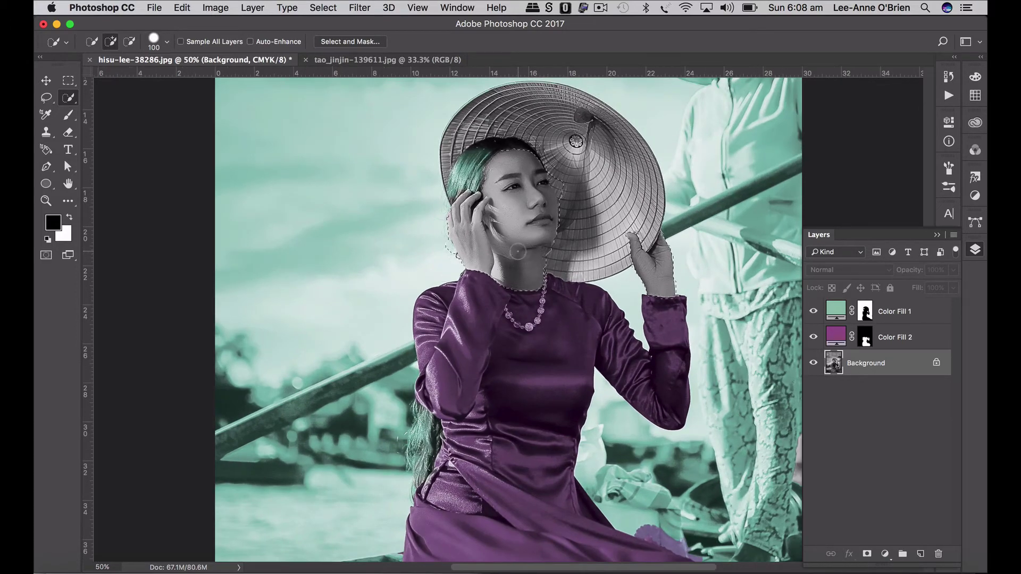
click(571, 190)
key(alt)
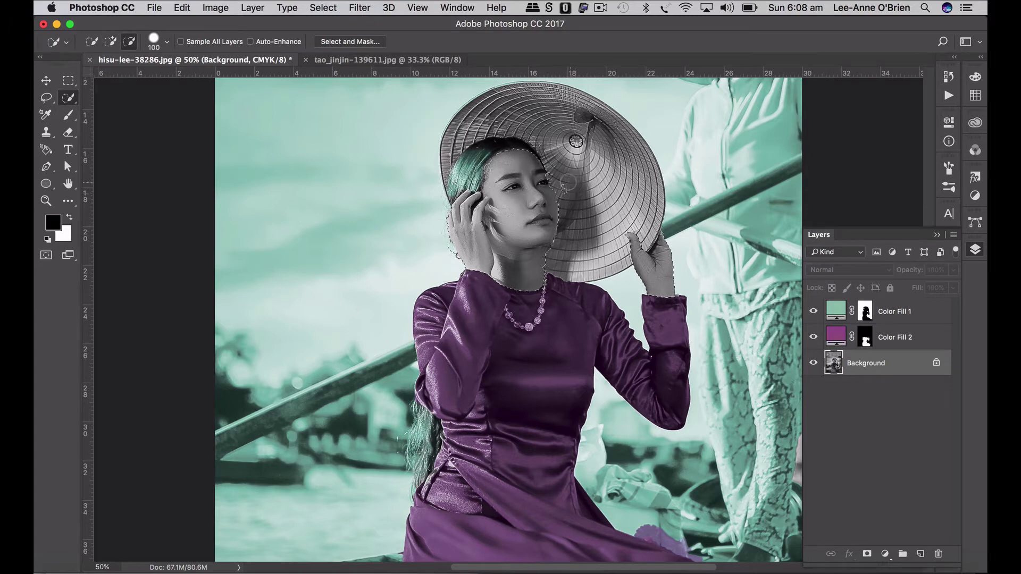
drag(569, 178, 569, 190)
alt+click(447, 253)
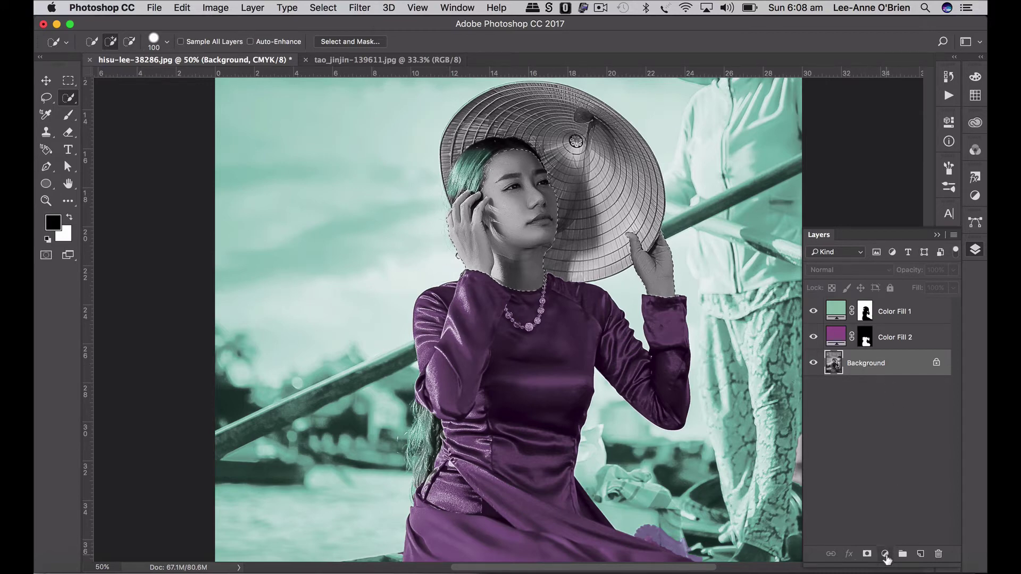
Step: Add a Solid Color fill layer in tan #d6bb87 over the selected skin
click(884, 553)
click(904, 301)
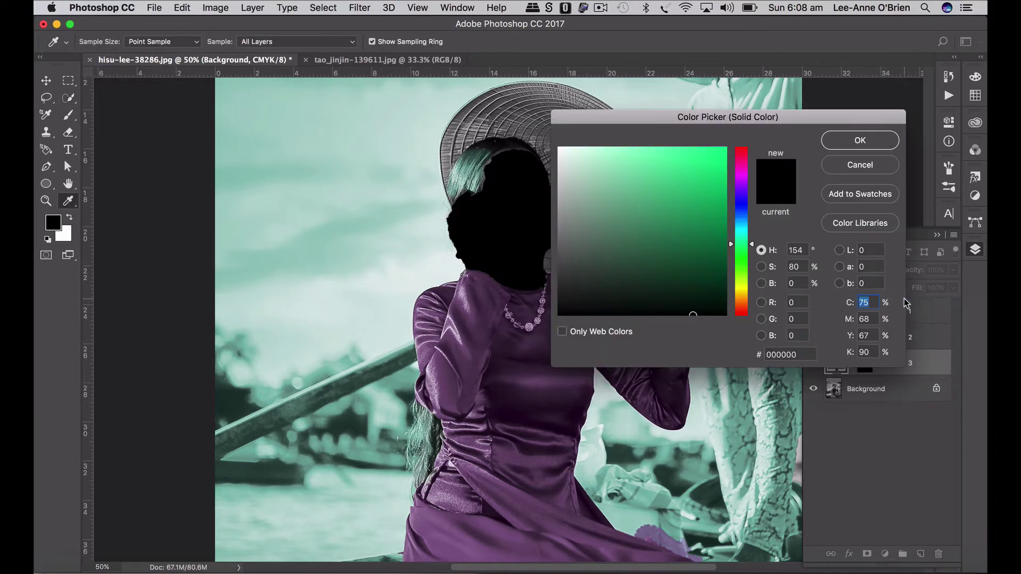
click(740, 287)
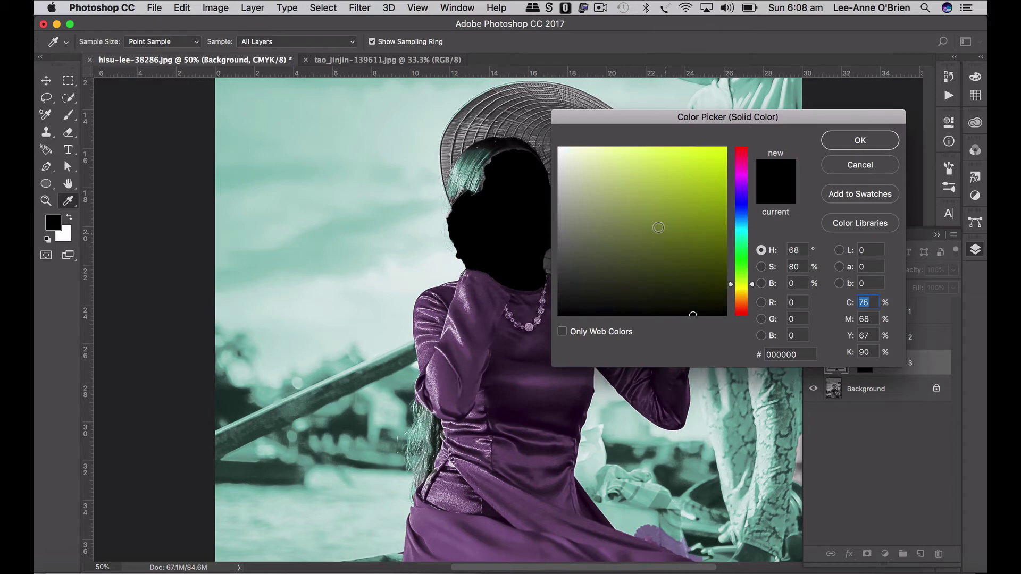
drag(657, 228, 620, 207)
drag(755, 285, 752, 298)
drag(621, 172, 620, 174)
click(859, 140)
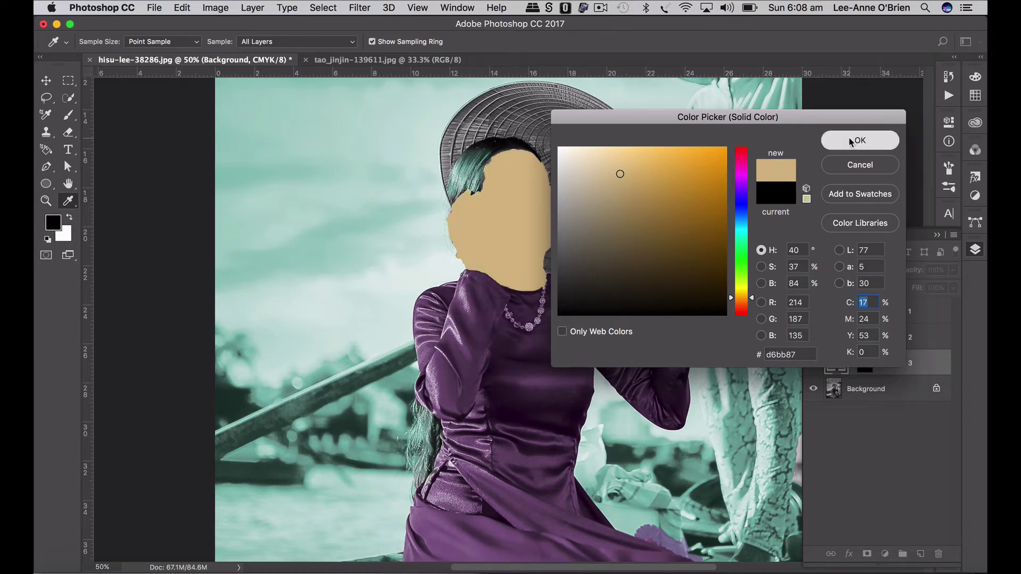
Step: Set the skin fill layer's blend mode to Overlay and deepen its colour to #c4a05a
click(842, 265)
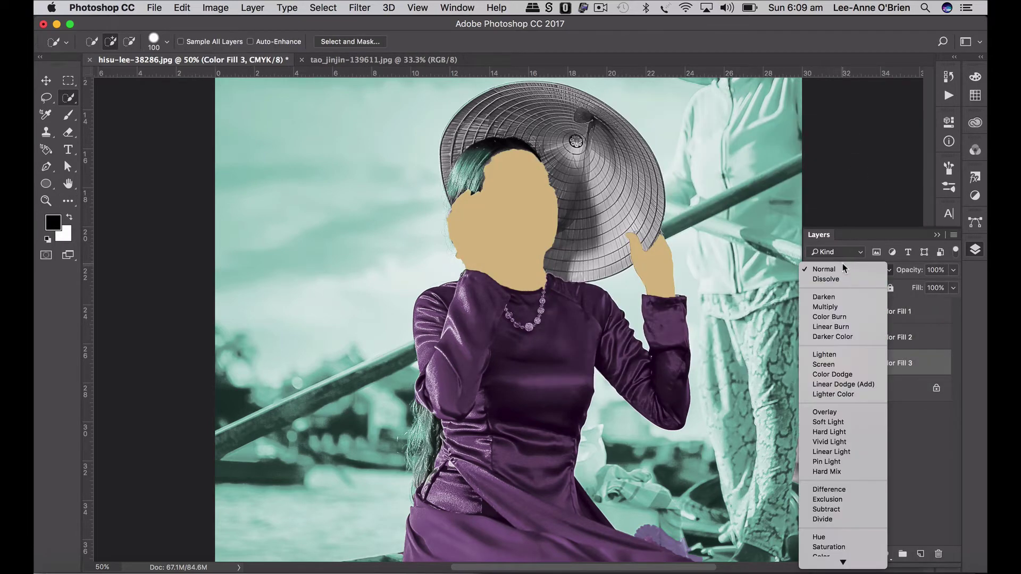
click(844, 410)
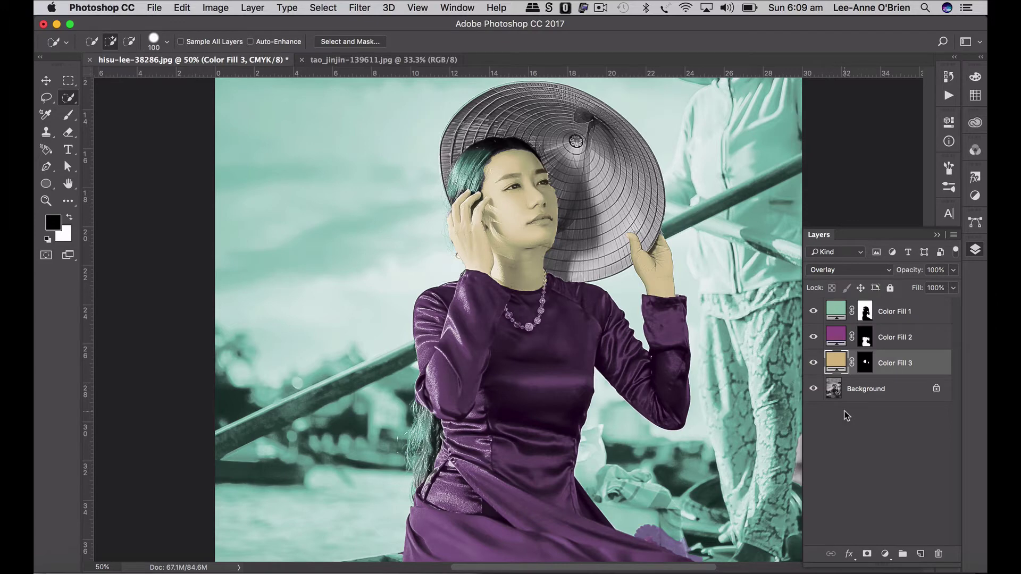
double_click(836, 362)
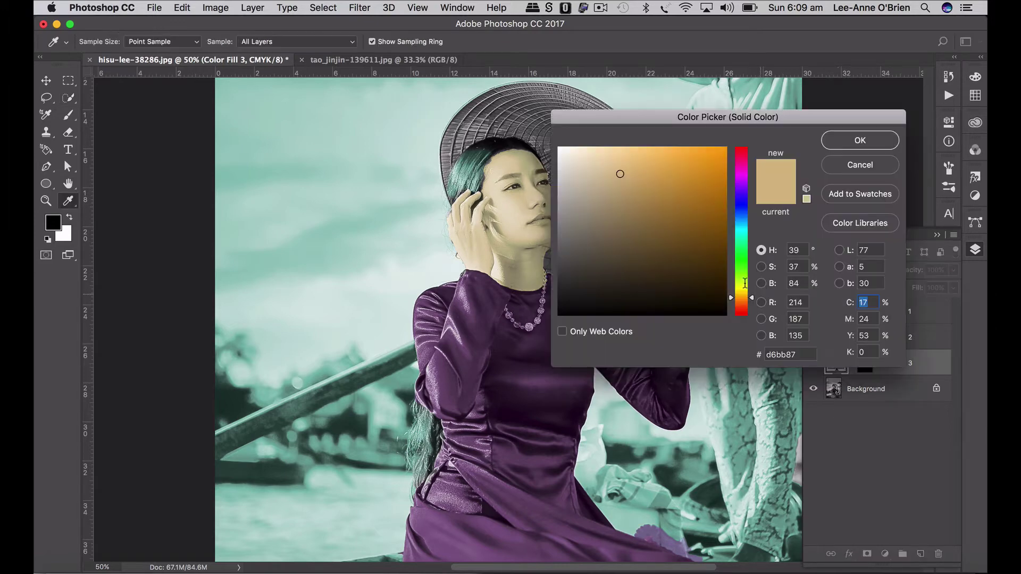
drag(646, 189, 649, 186)
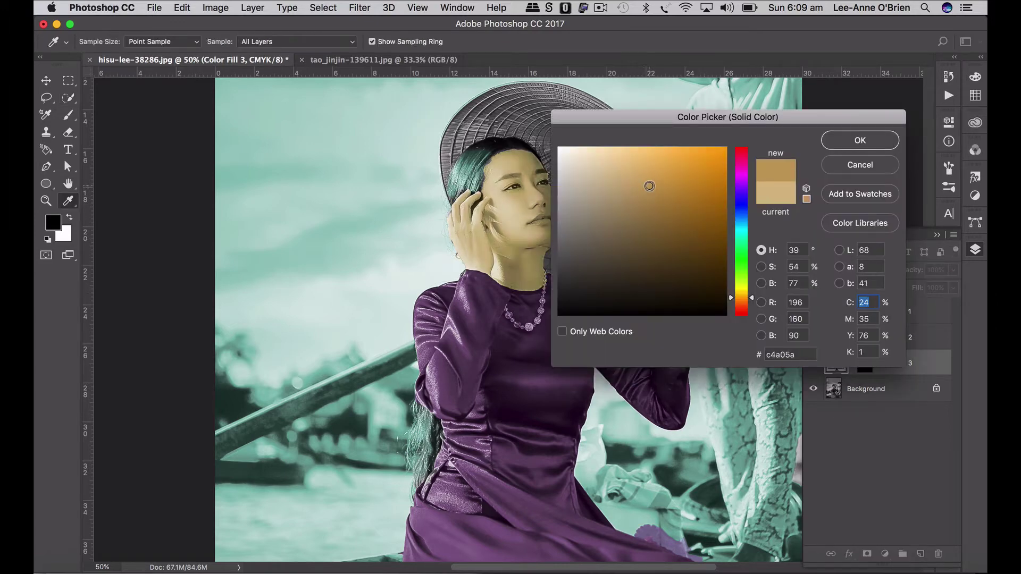
click(882, 141)
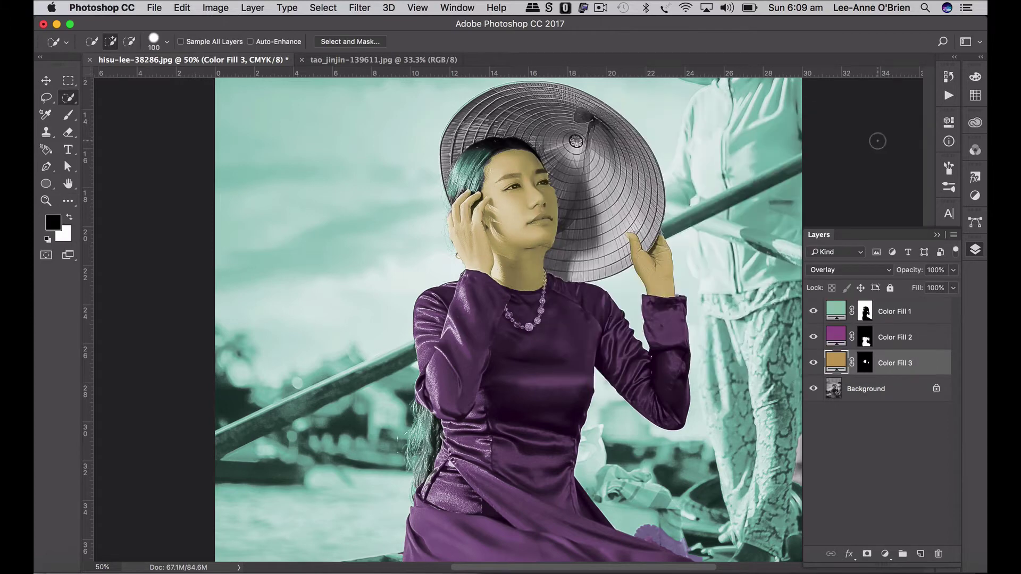
Step: Mask out the tan spill beneath the woman's jaw on the skin fill's mask with an 86 px black brush at 100% opacity
key(super+plus)
scroll(507, 319, up, 3)
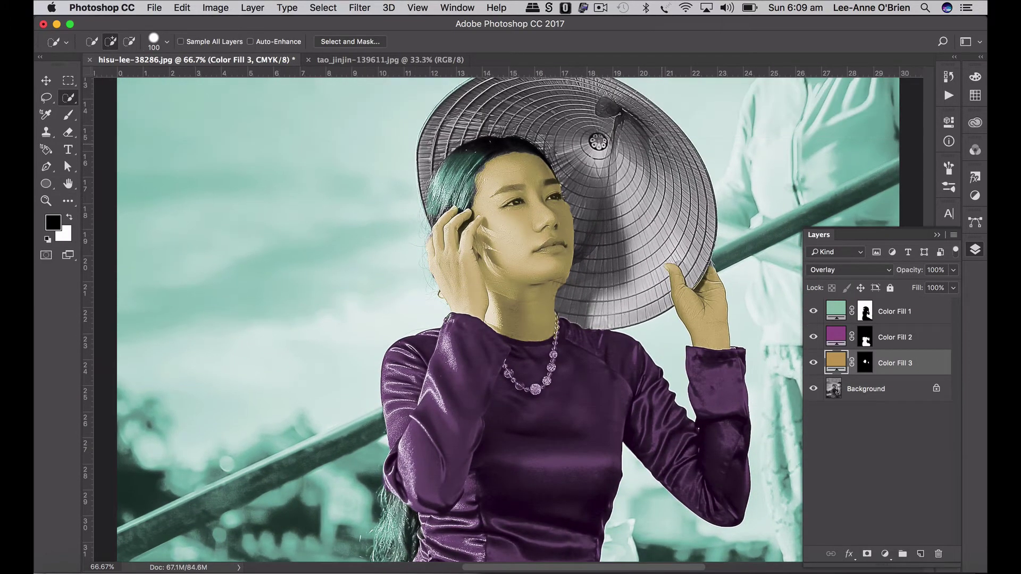
click(68, 114)
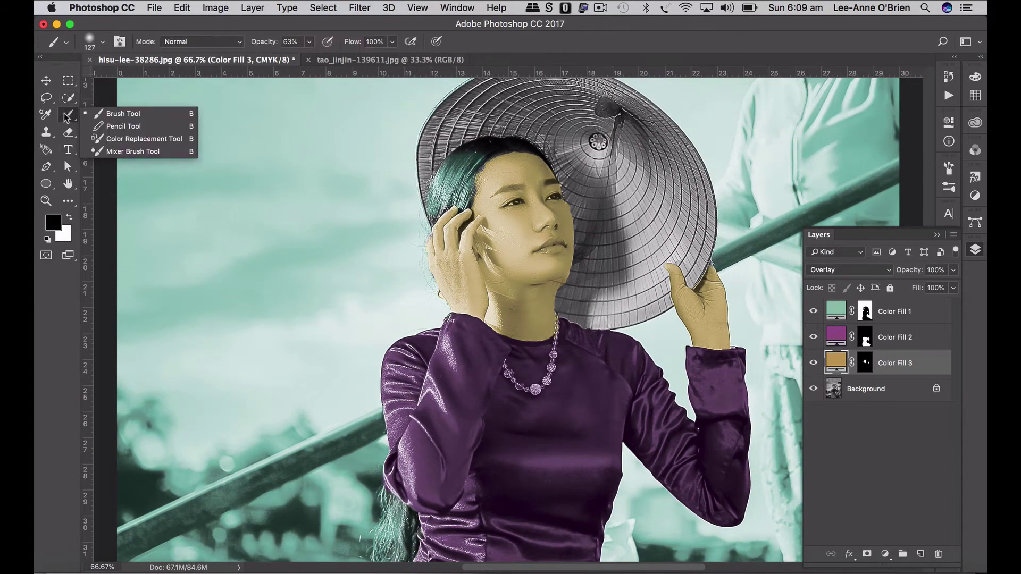
click(865, 363)
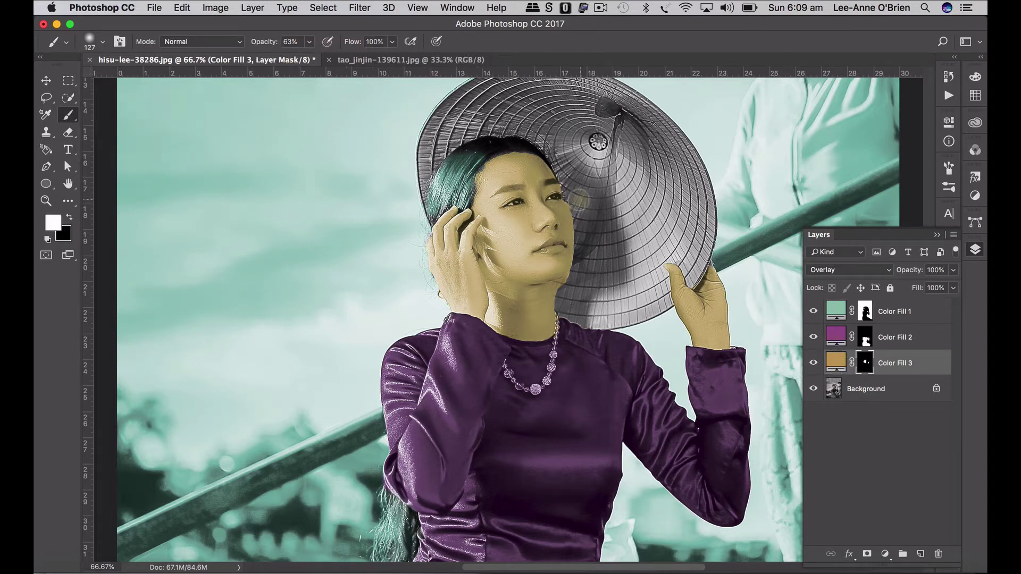
click(47, 239)
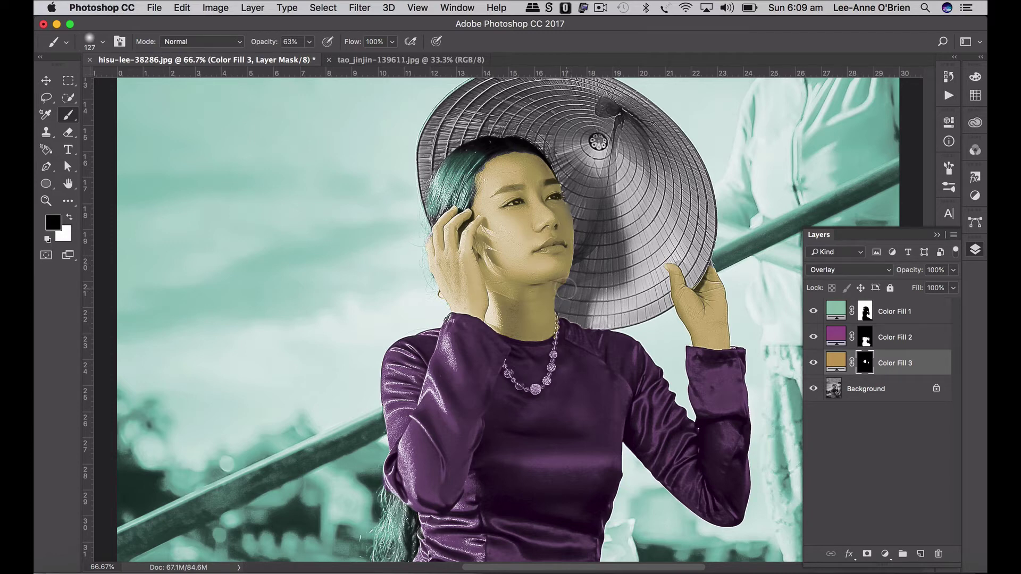
click(310, 42)
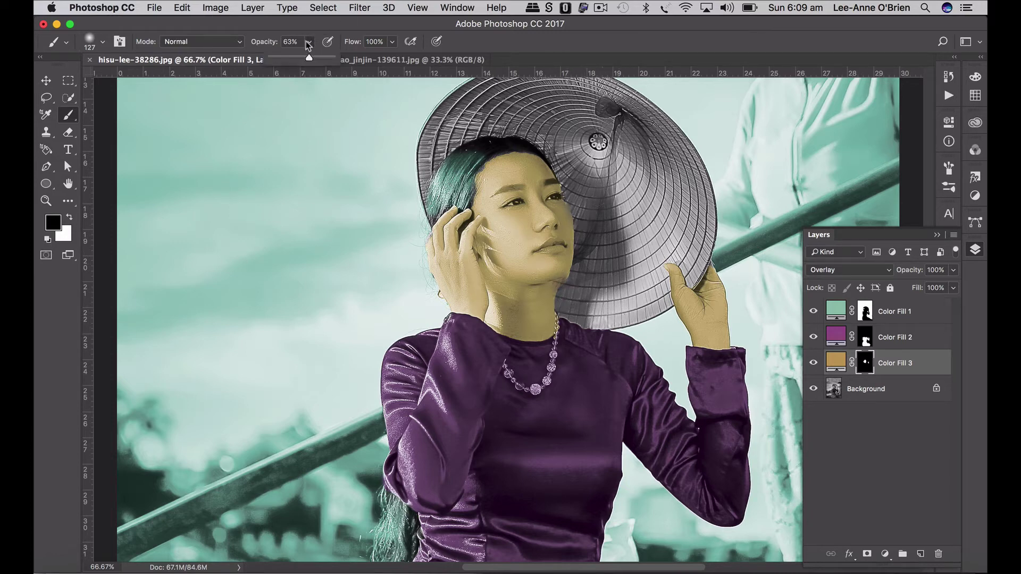
drag(308, 55, 366, 58)
click(100, 40)
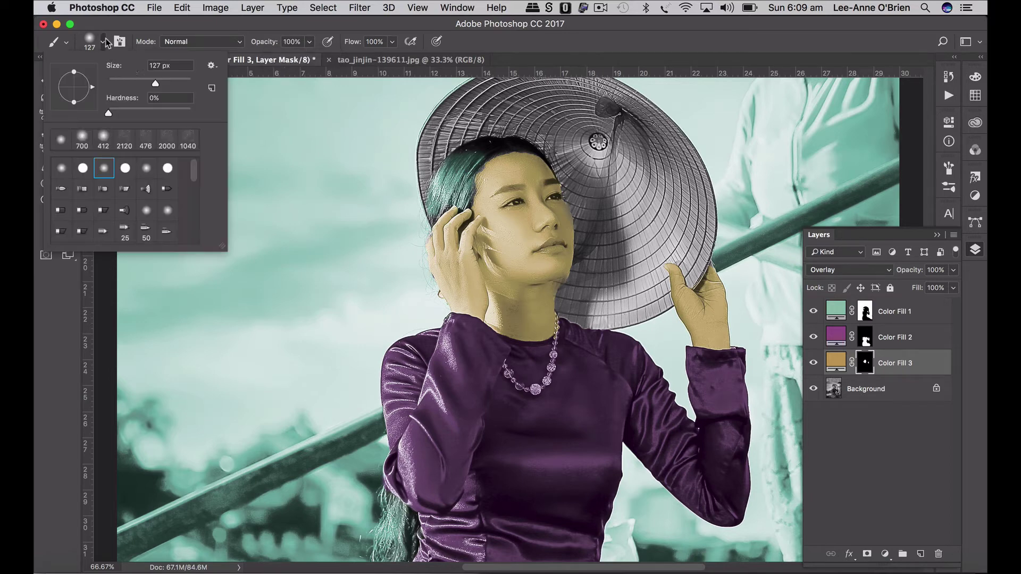
drag(158, 84, 144, 85)
click(562, 287)
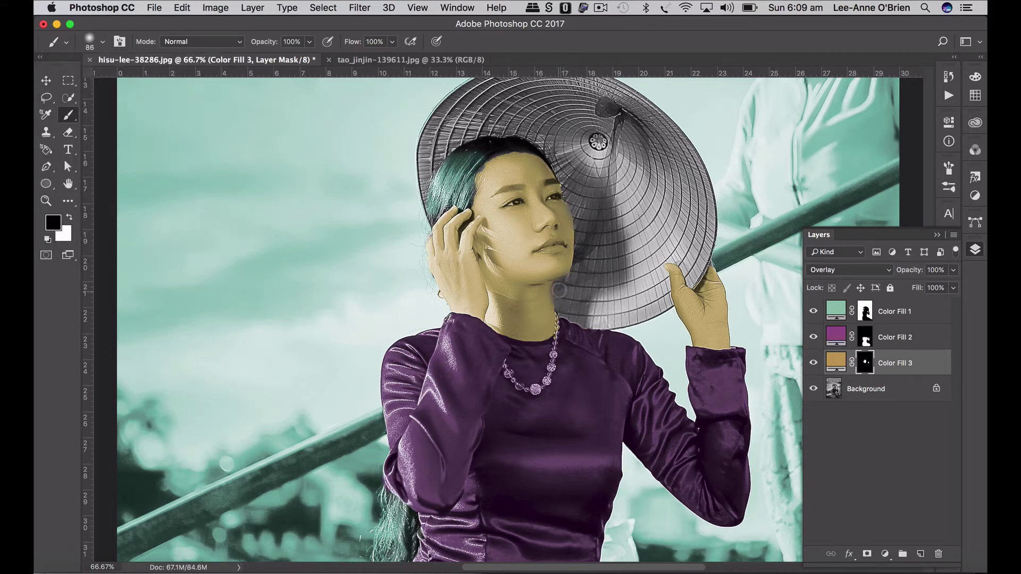
Step: Reduce the opacity of the skin fill layer to 82%
key(super+minus)
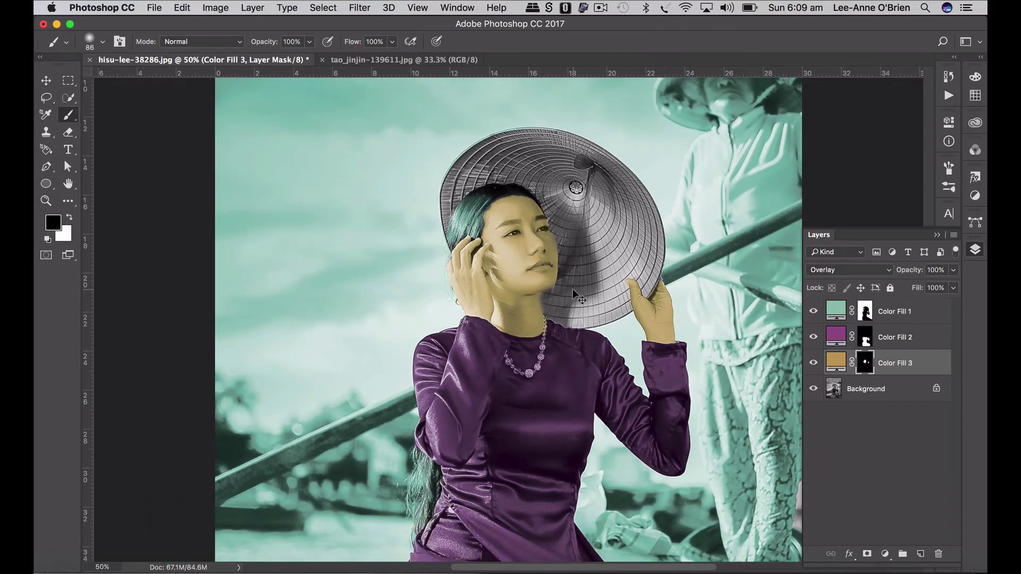
key(super+minus)
click(900, 363)
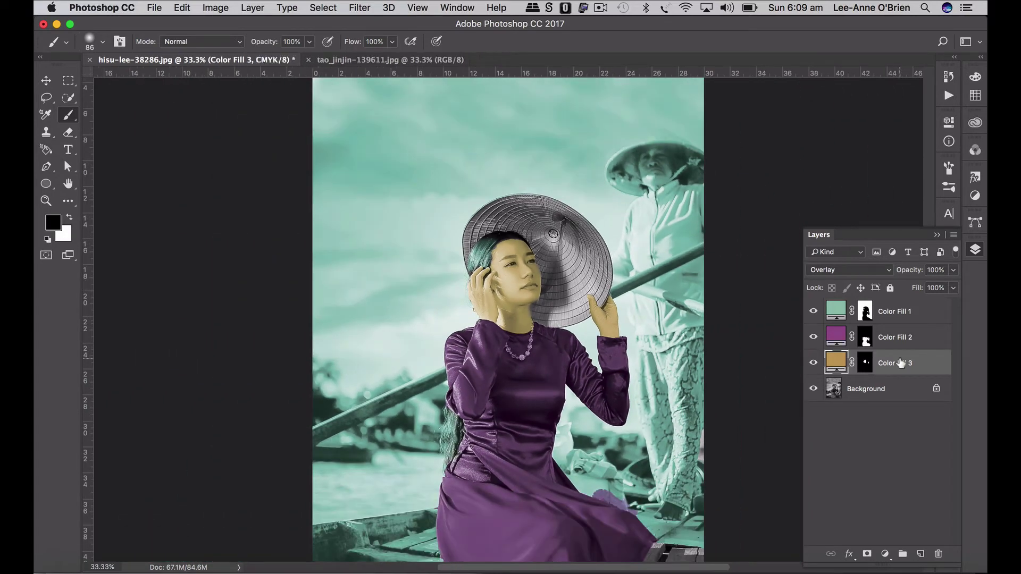
click(877, 391)
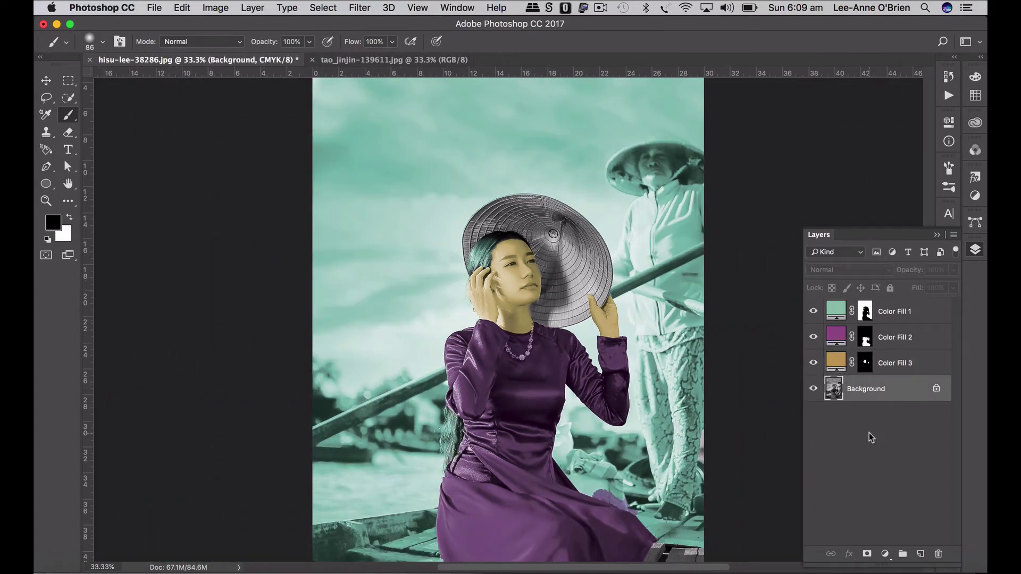
click(897, 361)
click(952, 270)
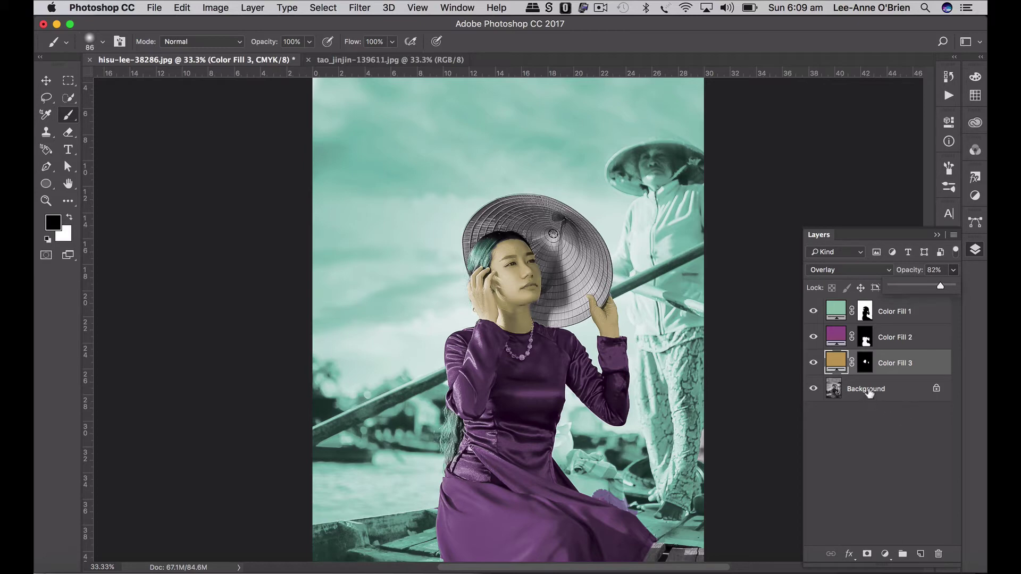
Step: Select the woman's straw hat on the Background layer with the Quick Selection tool
click(868, 391)
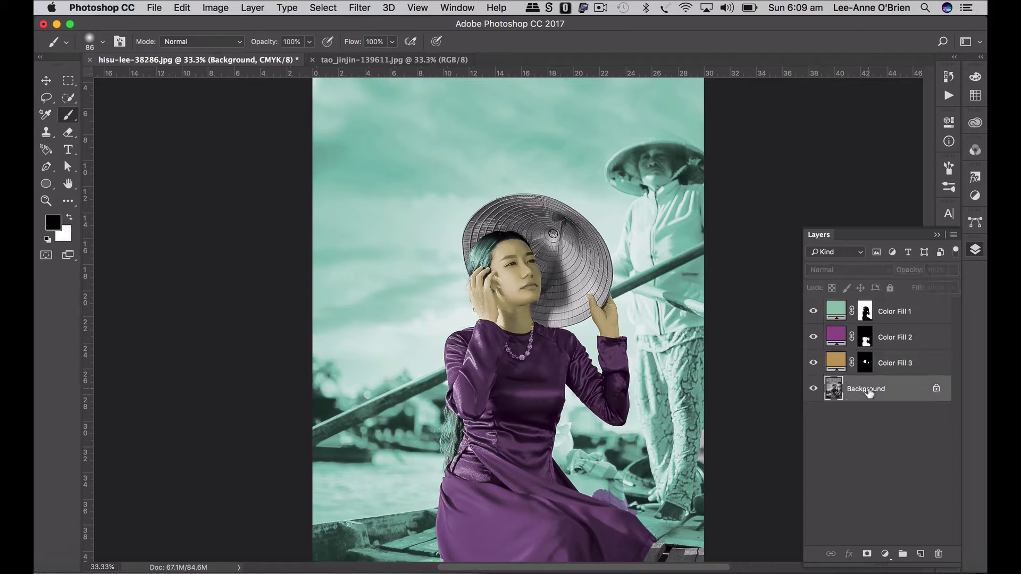
click(68, 98)
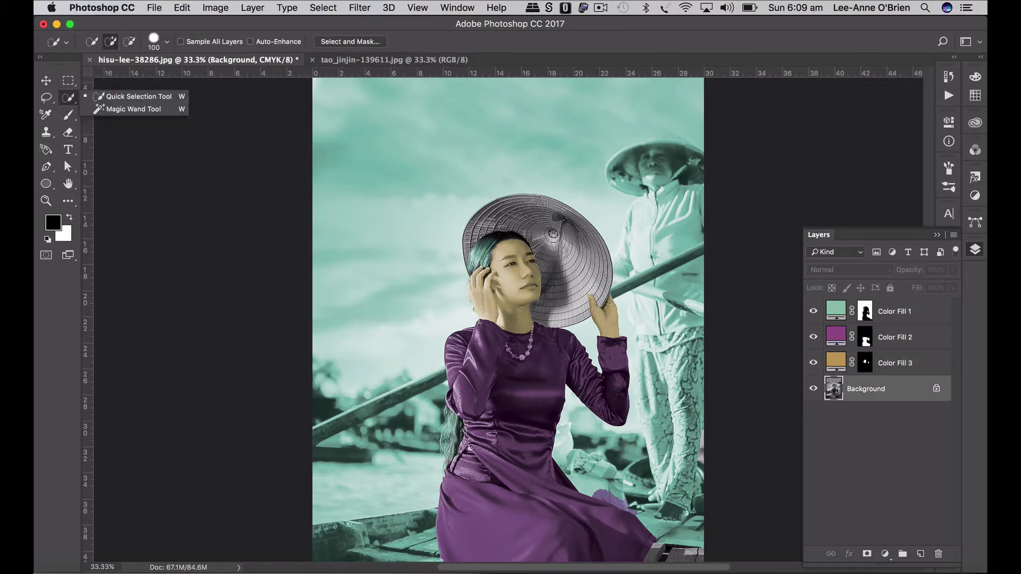
click(564, 250)
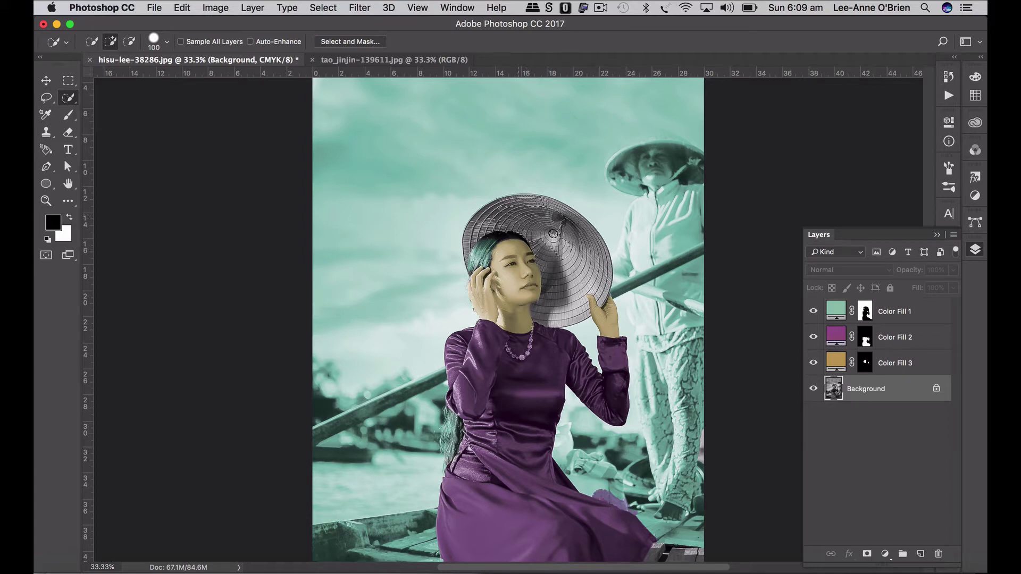
mouse_move(485, 220)
mouse_down()
mouse_move(569, 247)
mouse_move(567, 289)
mouse_up()
Step: Subtract the woman's face, neck and hair from the hat selection with the 100 px Quick Selection brush
key(super+plus)
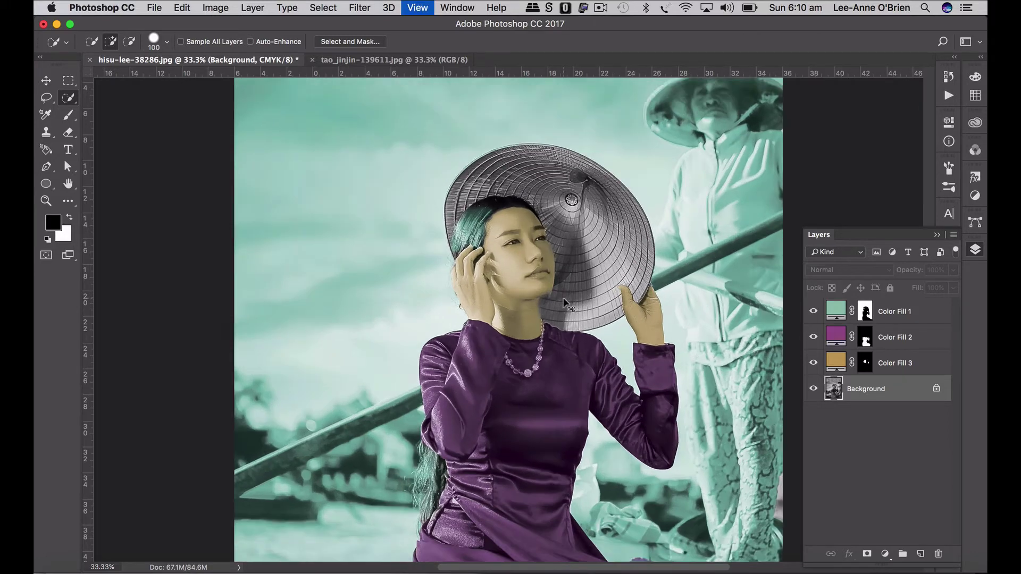
key(super+plus)
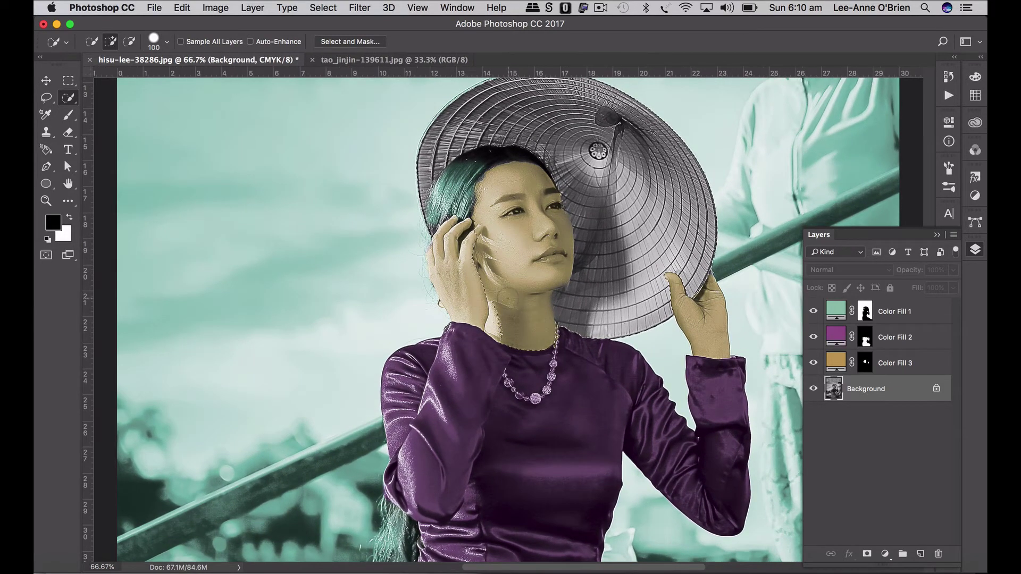
key(alt)
click(508, 298)
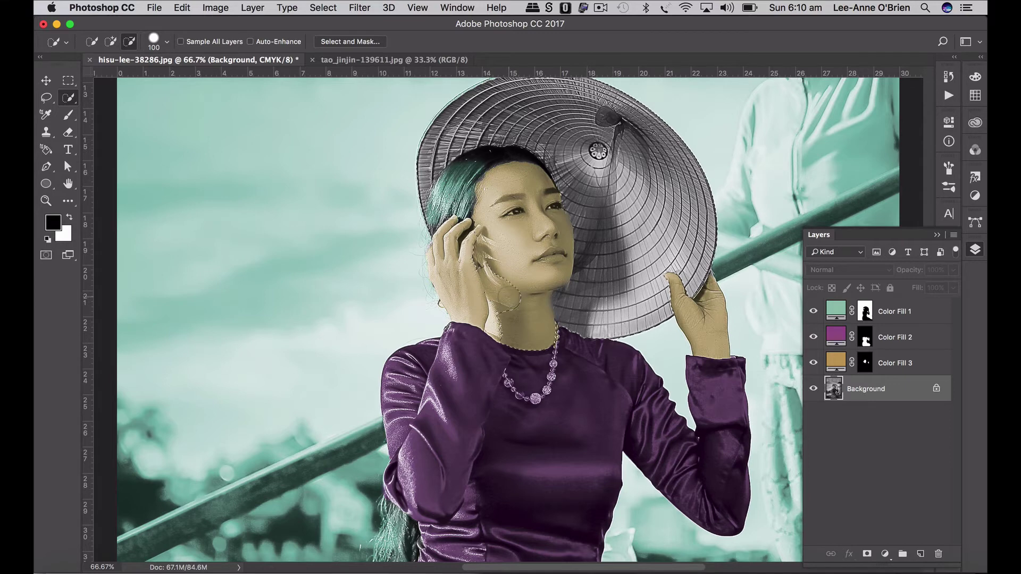
mouse_move(515, 281)
mouse_down()
mouse_move(525, 251)
mouse_move(541, 259)
mouse_move(539, 212)
mouse_up()
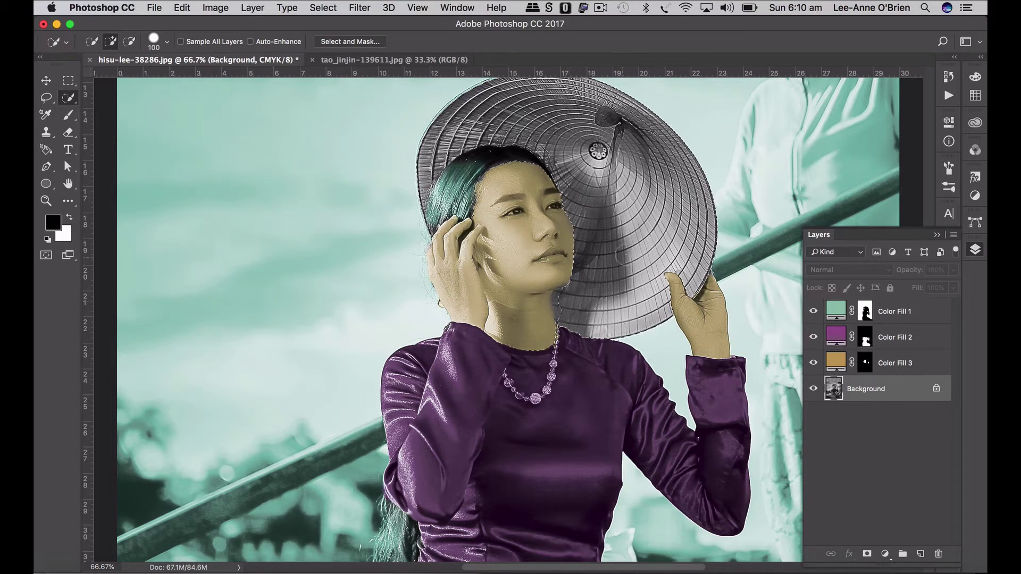
key(alt)
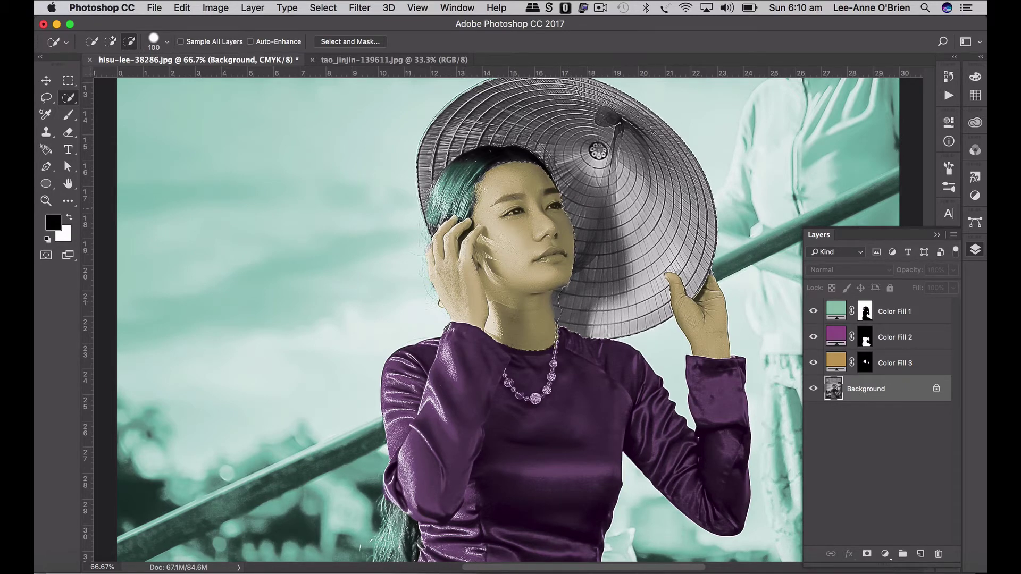
mouse_move(463, 209)
mouse_down()
mouse_move(472, 187)
mouse_move(420, 170)
mouse_move(397, 210)
mouse_move(399, 162)
mouse_up()
key(alt)
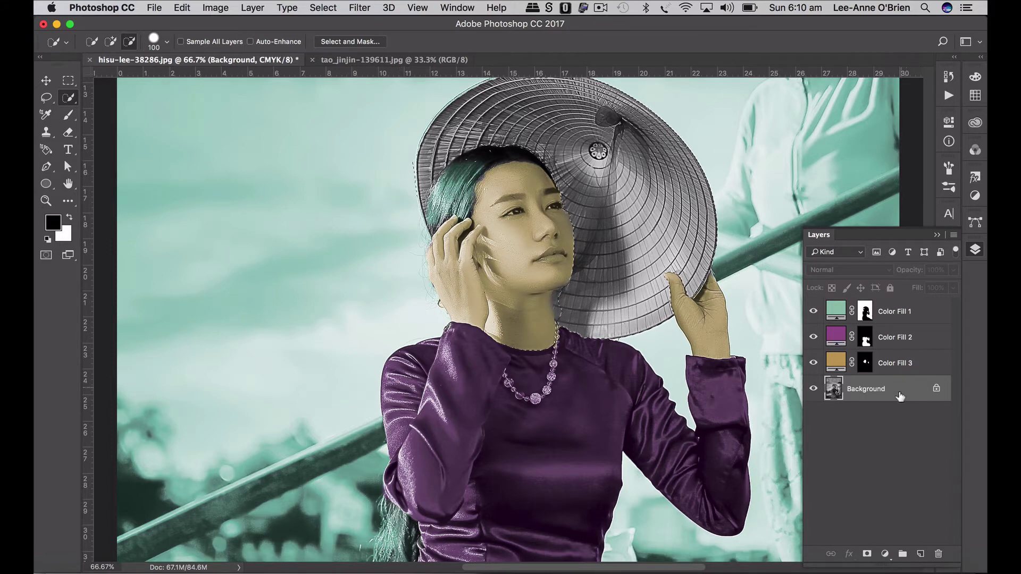
Step: Add a Solid Color fill layer in #5d563a through the hat selection and set its blend mode to Overlay
click(885, 554)
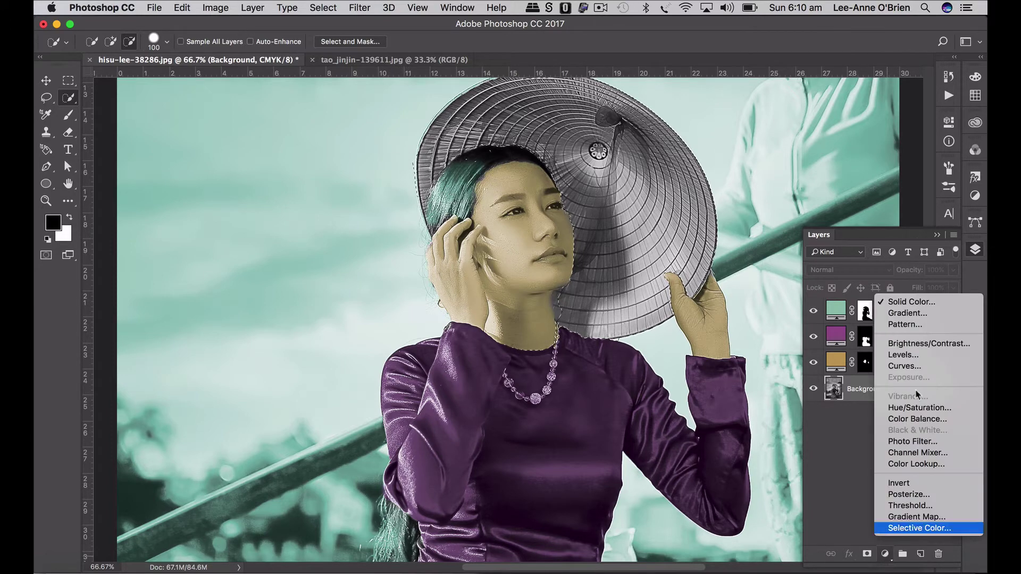
click(910, 301)
drag(742, 244, 741, 293)
drag(688, 231, 620, 254)
click(884, 139)
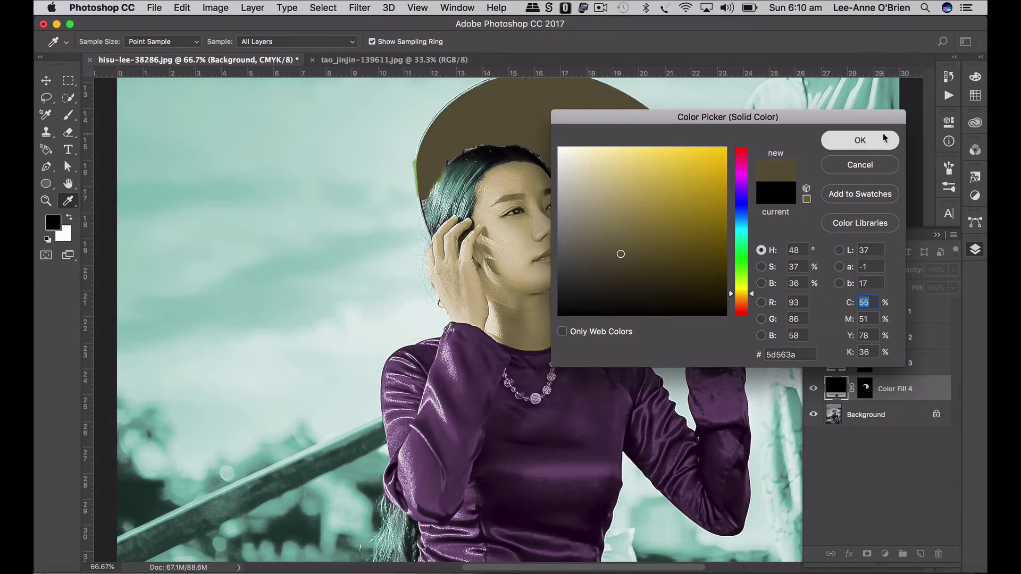
click(845, 270)
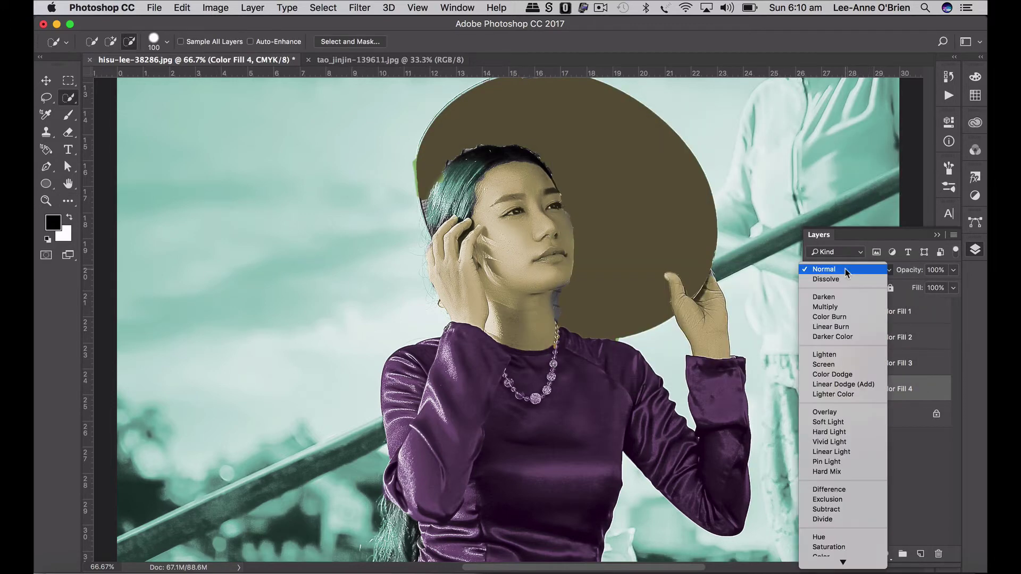
click(844, 412)
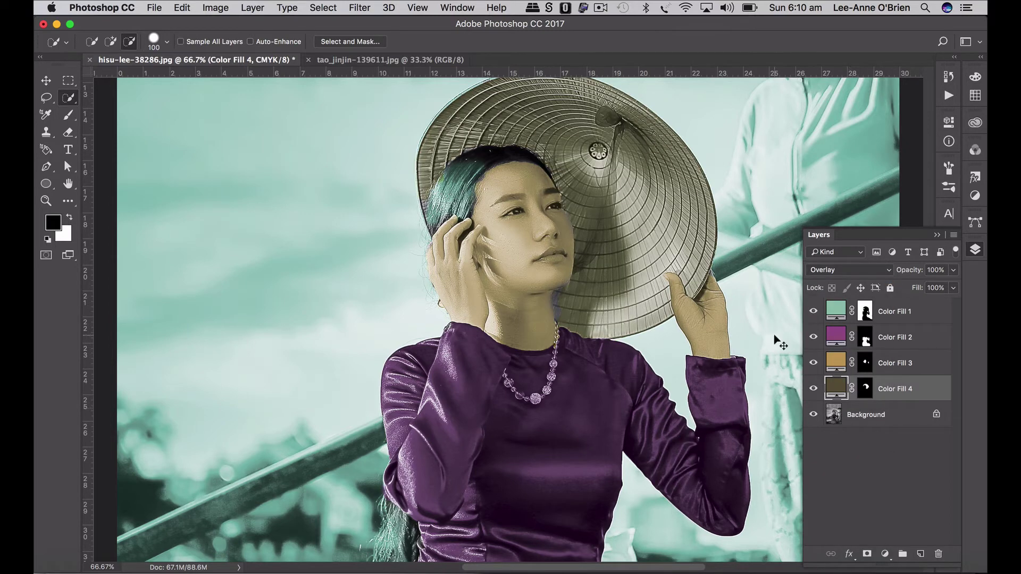
Step: Reveal the hat fill in the uncoloured gap beneath the jaw by painting its mask with an 86 px white brush at 100% opacity
key(super+plus)
click(865, 389)
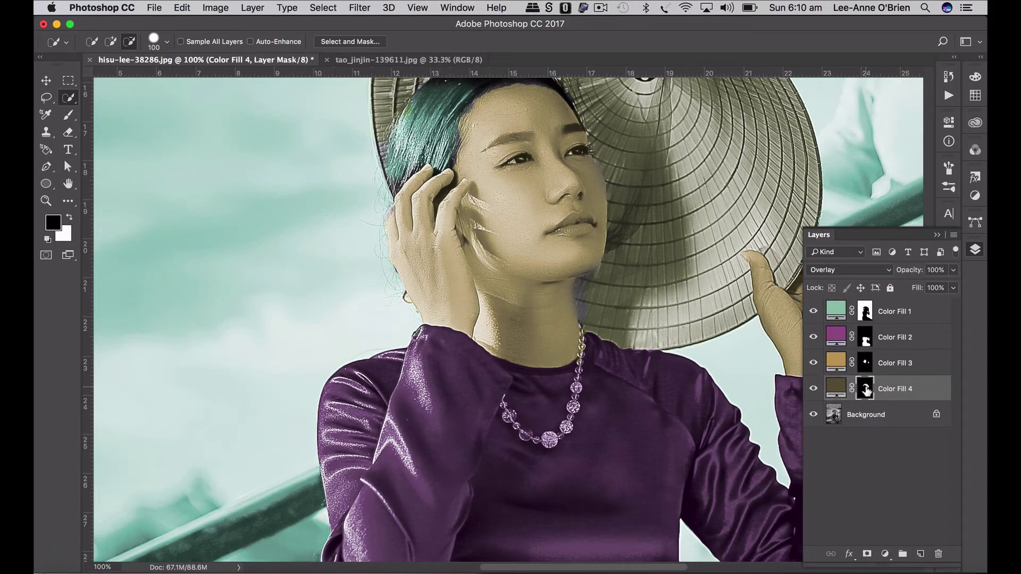
click(69, 217)
click(68, 115)
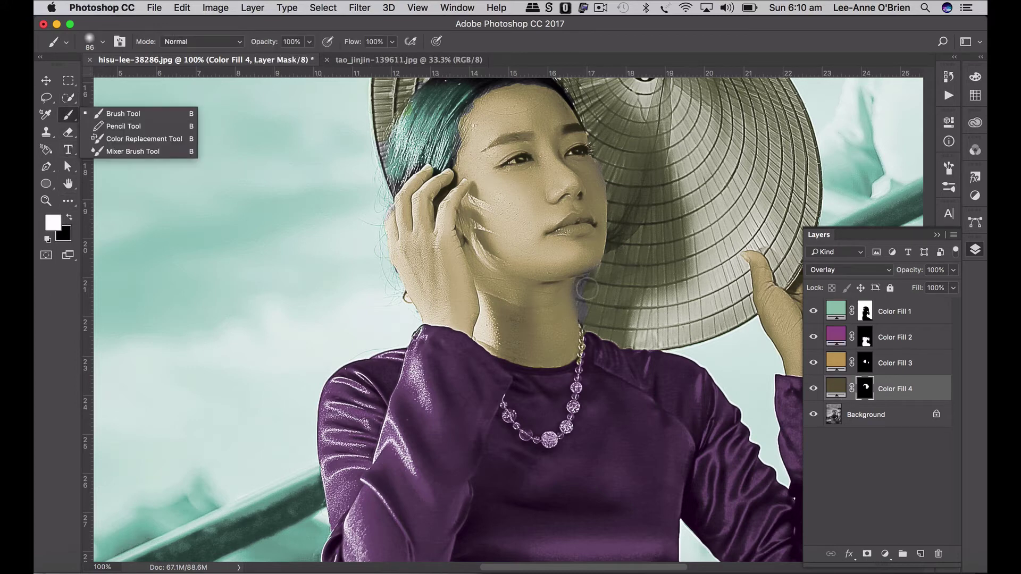
drag(588, 289, 588, 306)
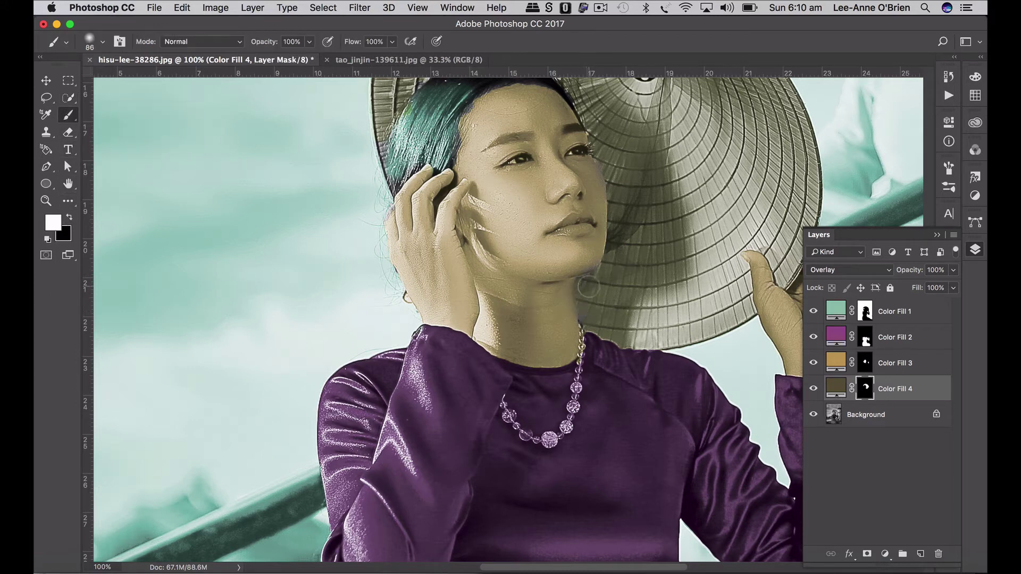
scroll(590, 282, up, 4)
scroll(561, 202, up, 4)
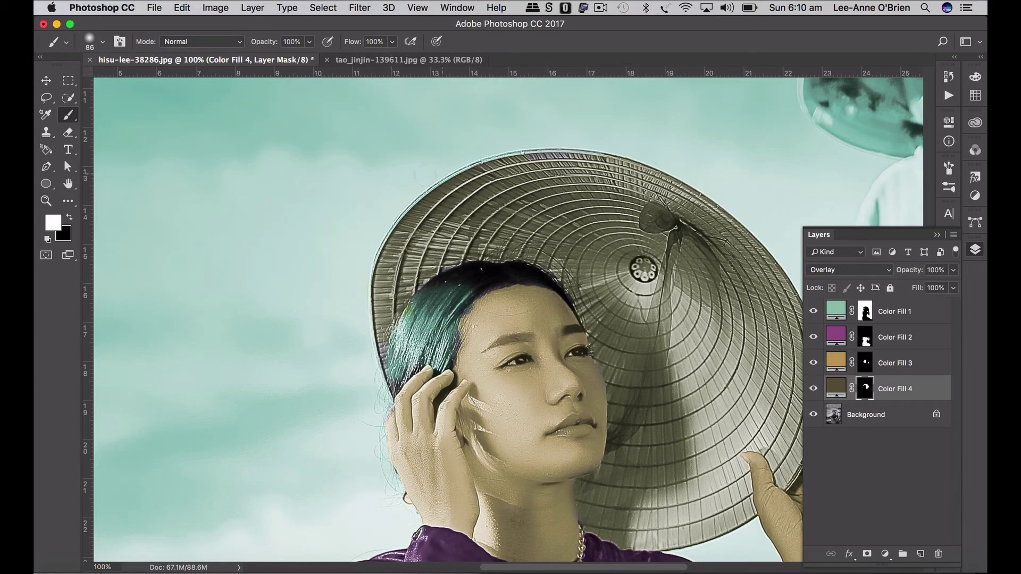
scroll(508, 319, down, 3)
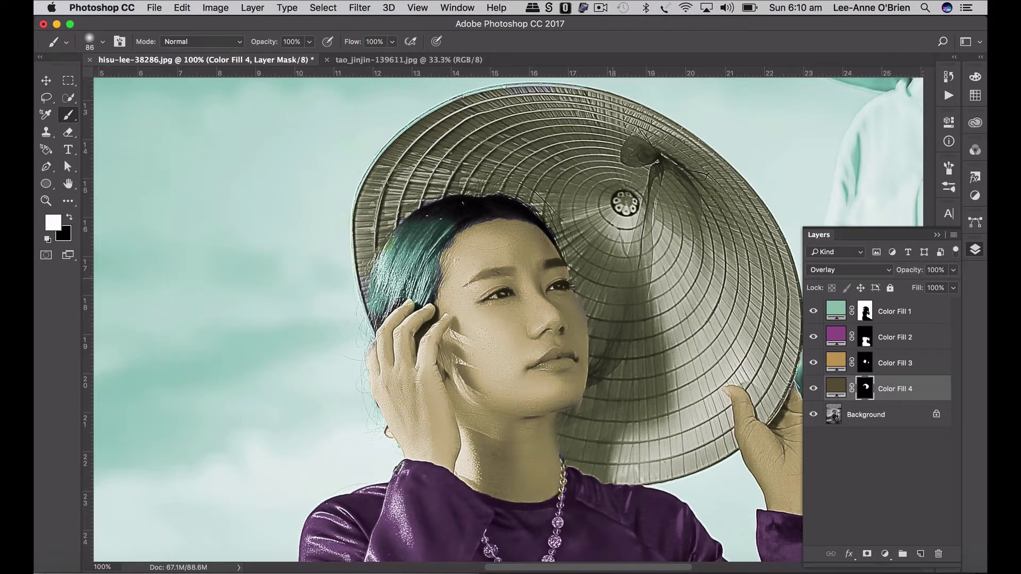
key(super+0)
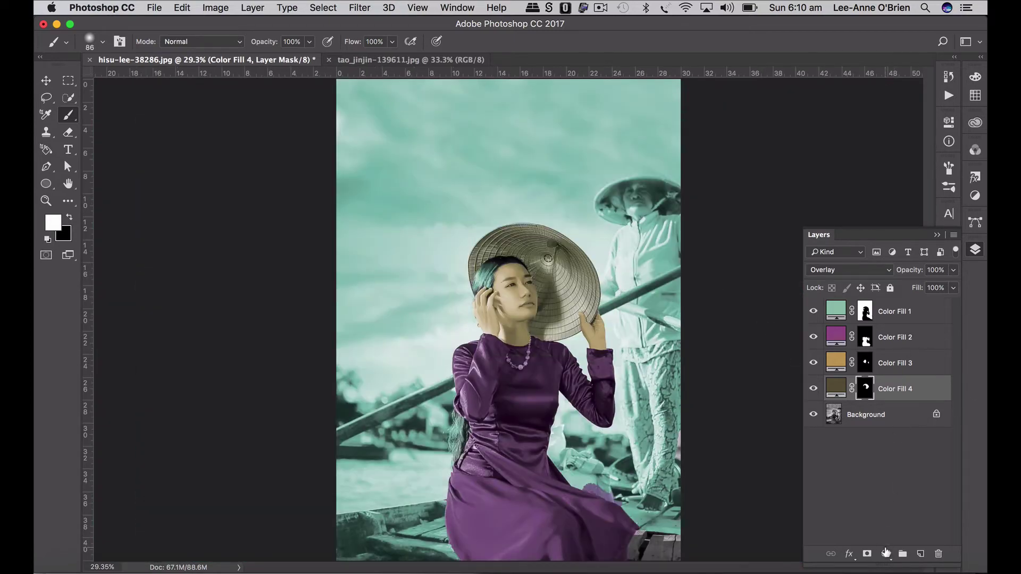
click(886, 553)
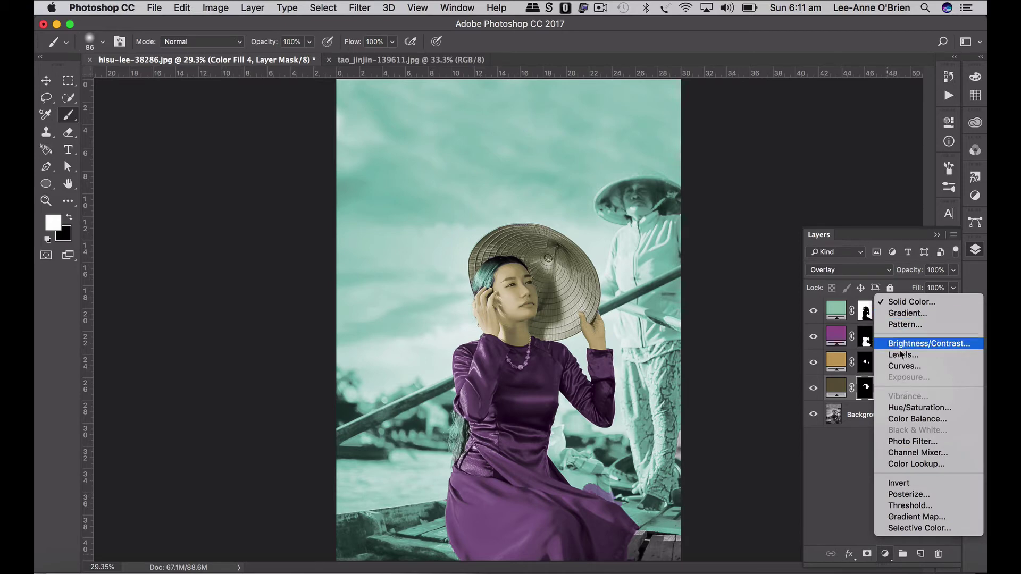
click(844, 486)
Step: Select the woman's lips on the Background layer using the Quick Selection tool with a 35 px brush
click(850, 420)
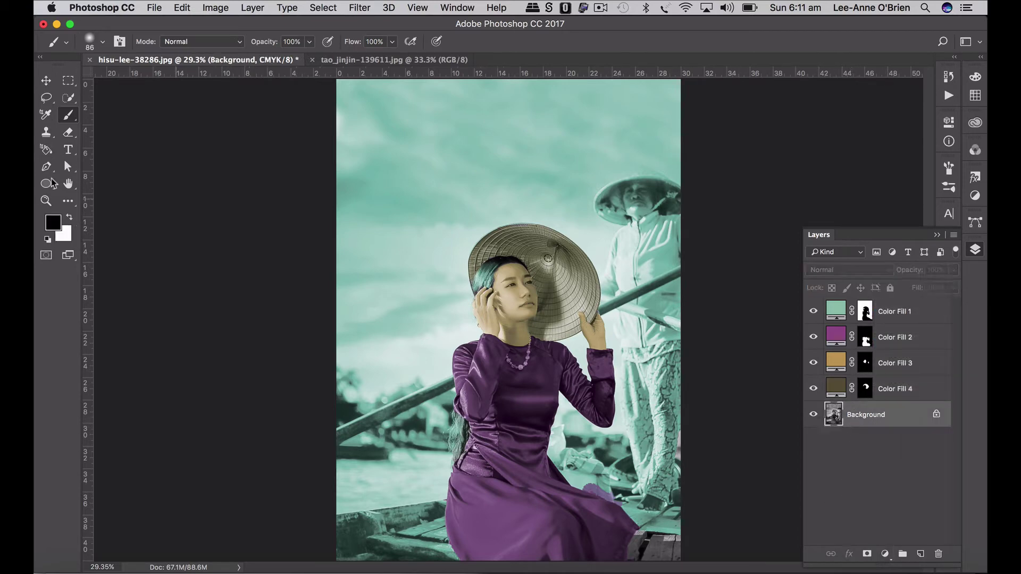
click(67, 101)
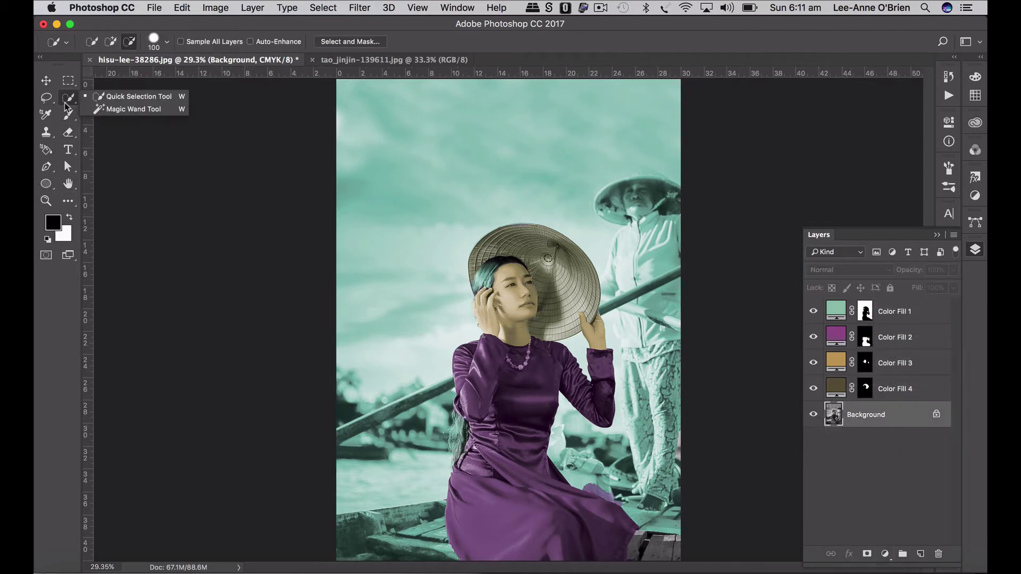
key(super+plus)
key(super+plus)
key(super+plus)
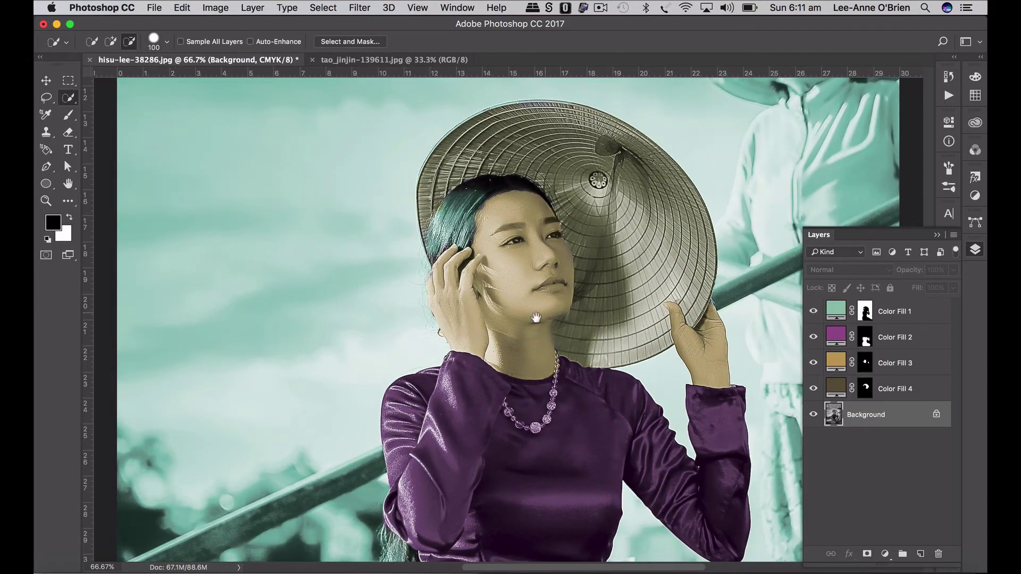
drag(535, 318, 581, 300)
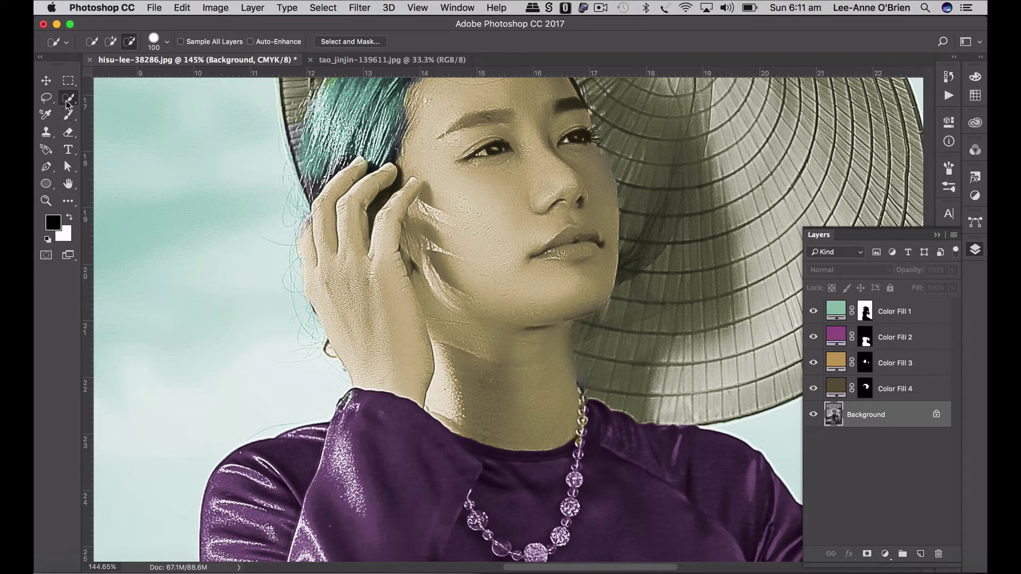
click(156, 49)
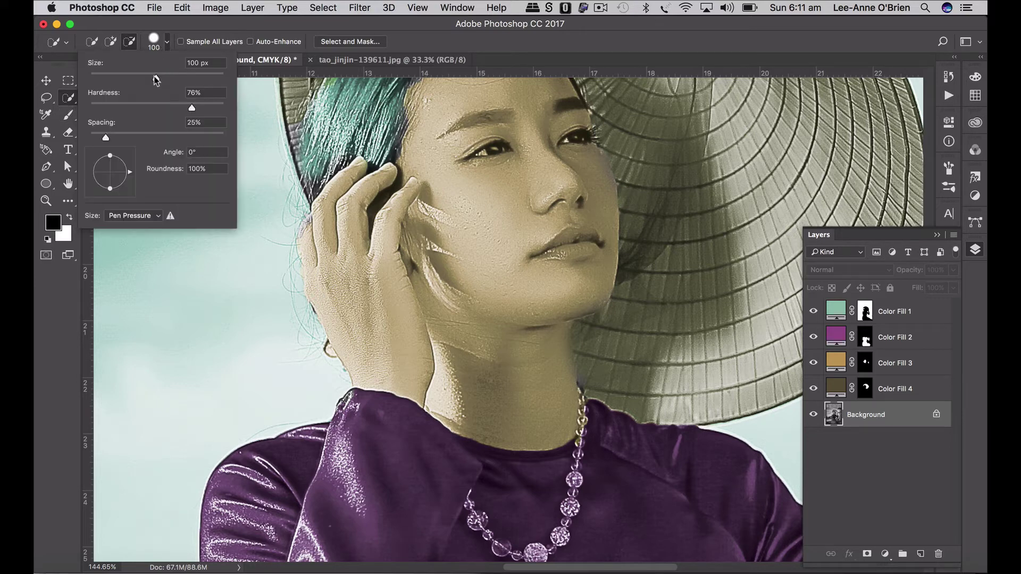
drag(157, 79, 113, 79)
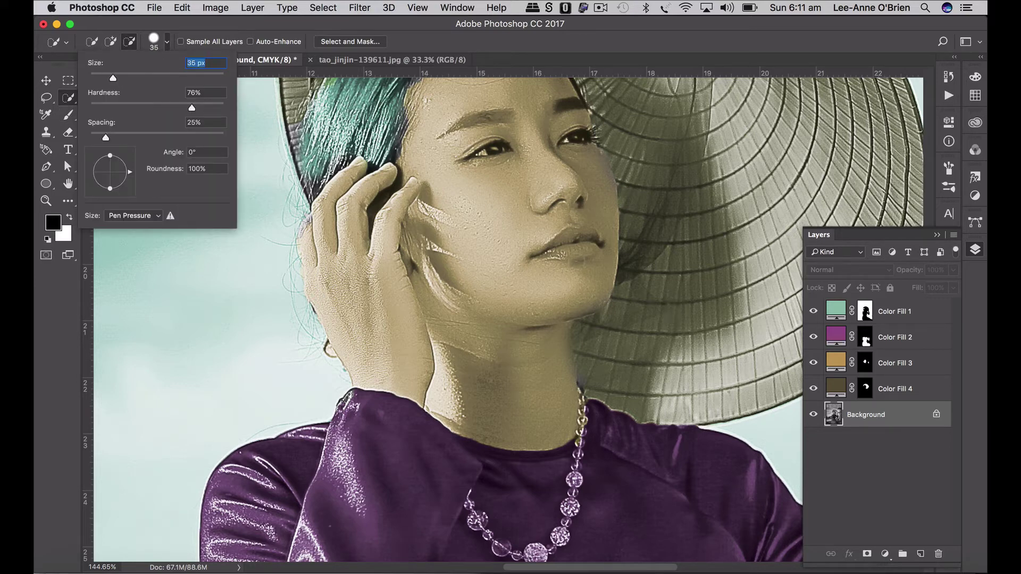
drag(577, 251, 607, 255)
alt+click(612, 274)
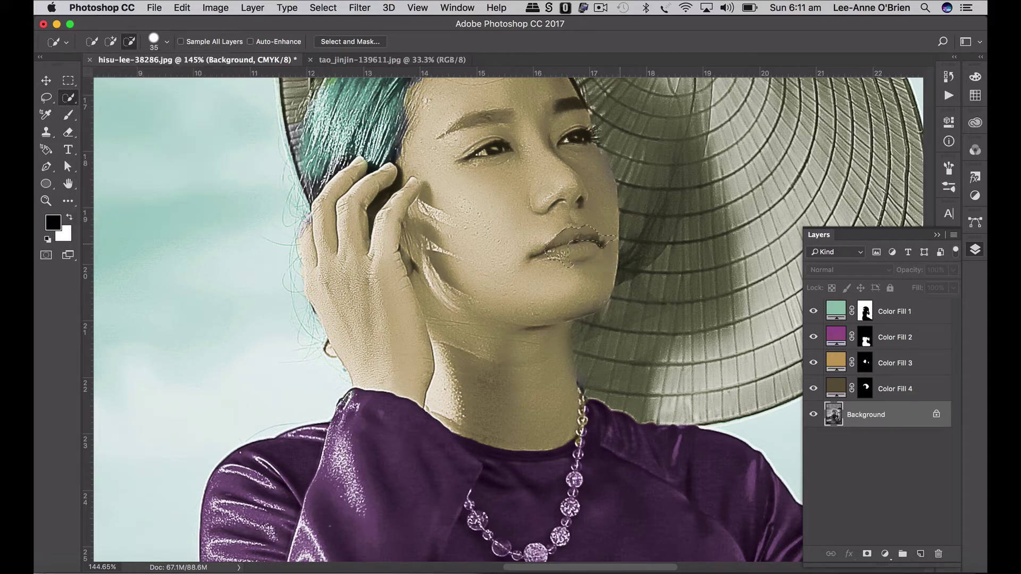
click(578, 246)
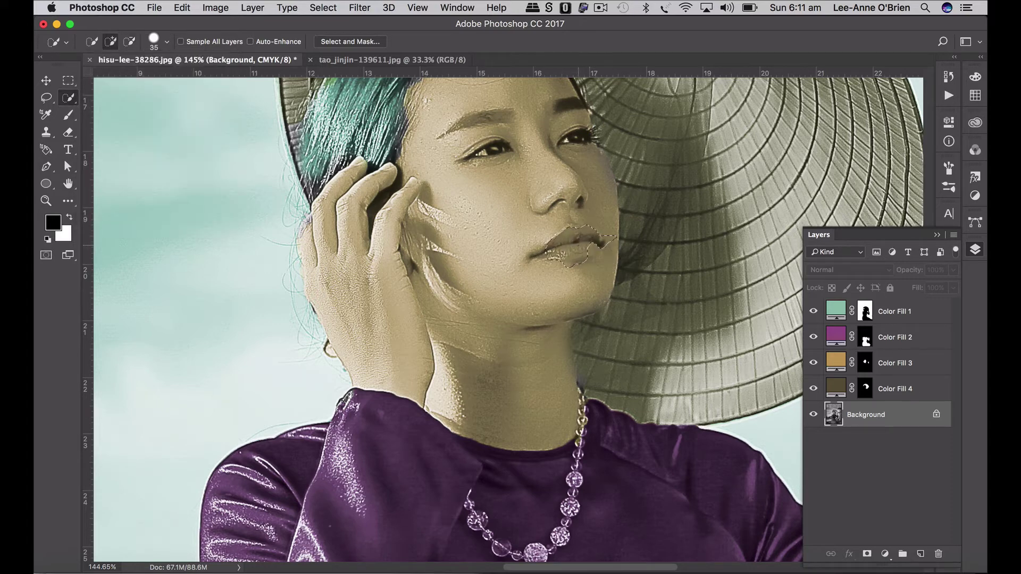
Step: Add a Solid Color fill layer in #bd5e79 through the lip selection and set its blend mode to Overlay
click(884, 554)
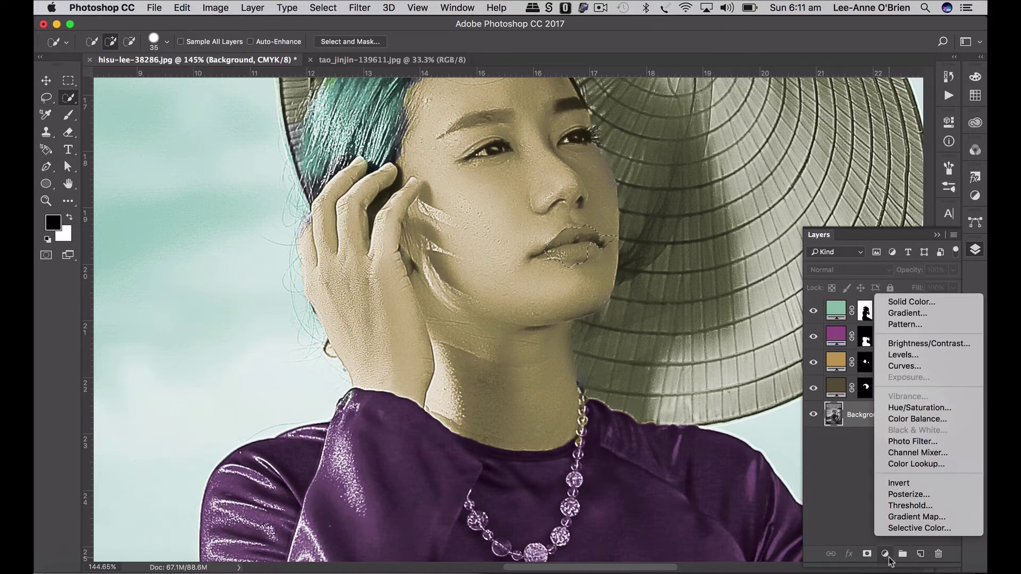
click(906, 302)
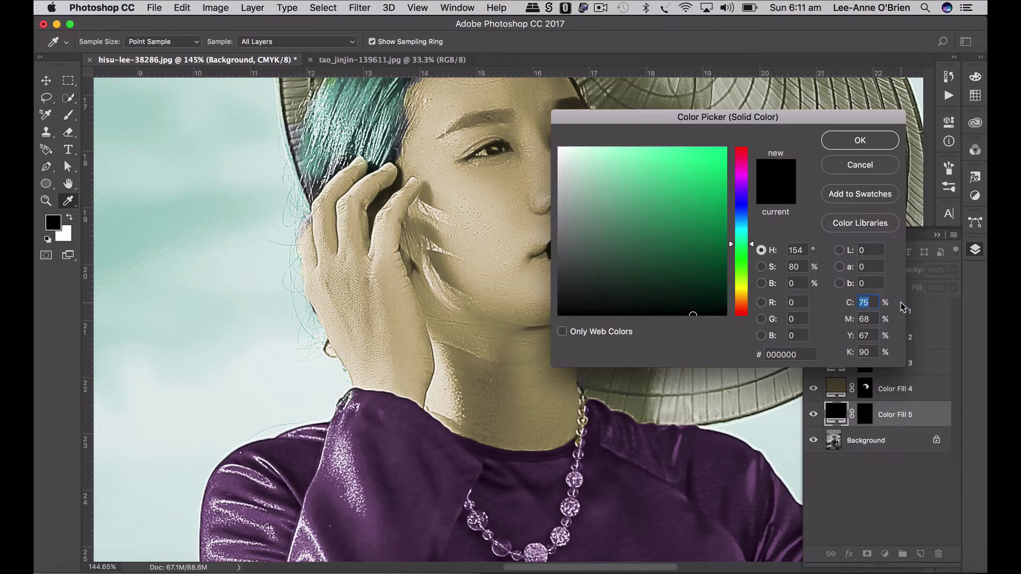
click(743, 175)
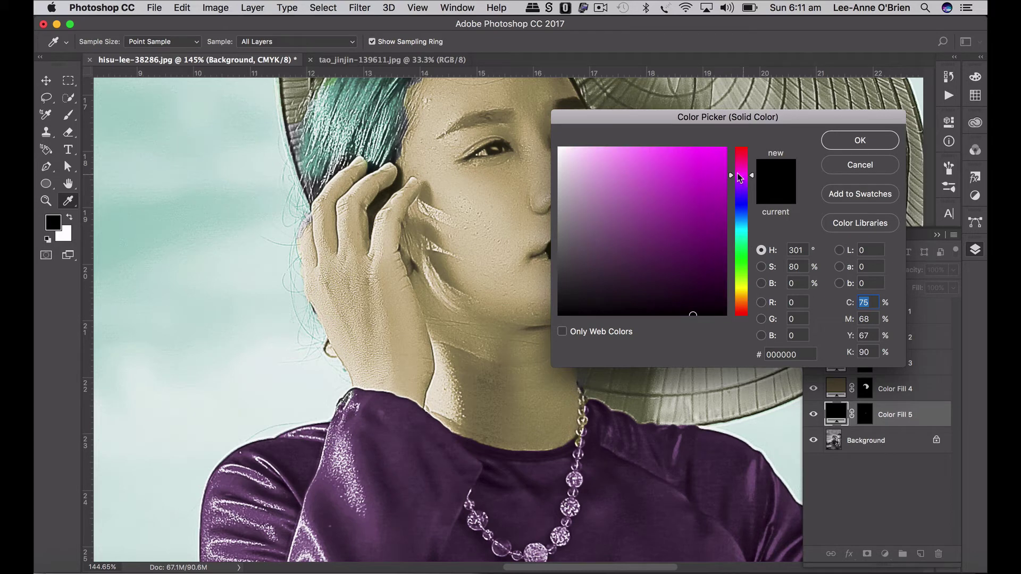
drag(696, 171, 643, 191)
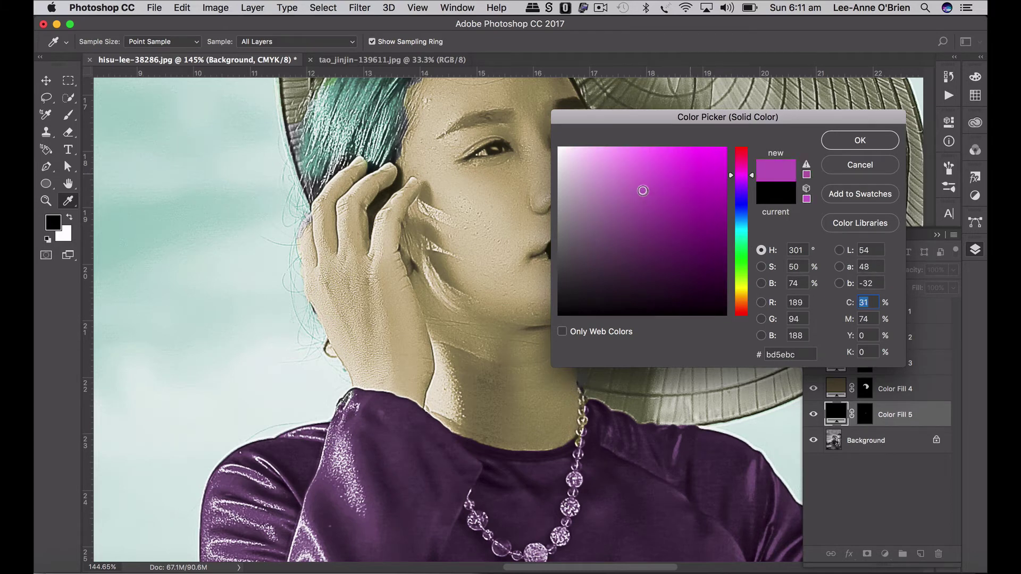
drag(752, 176, 750, 163)
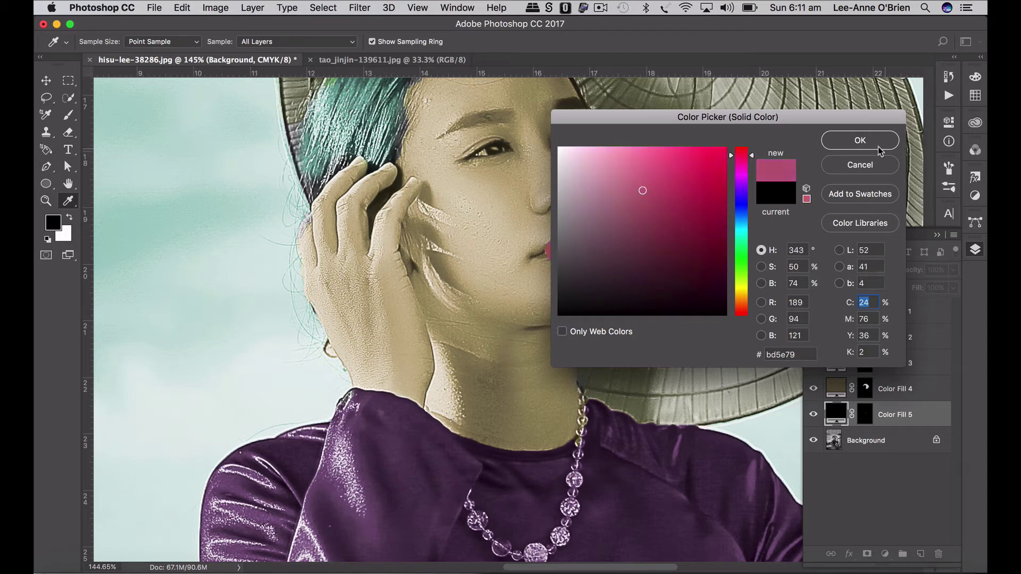
click(860, 139)
click(851, 270)
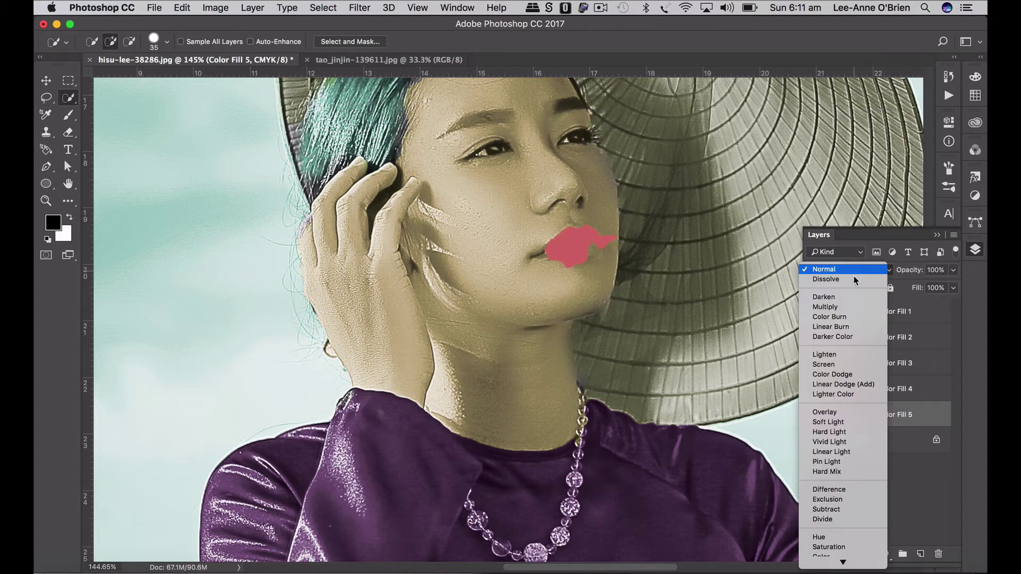
click(848, 409)
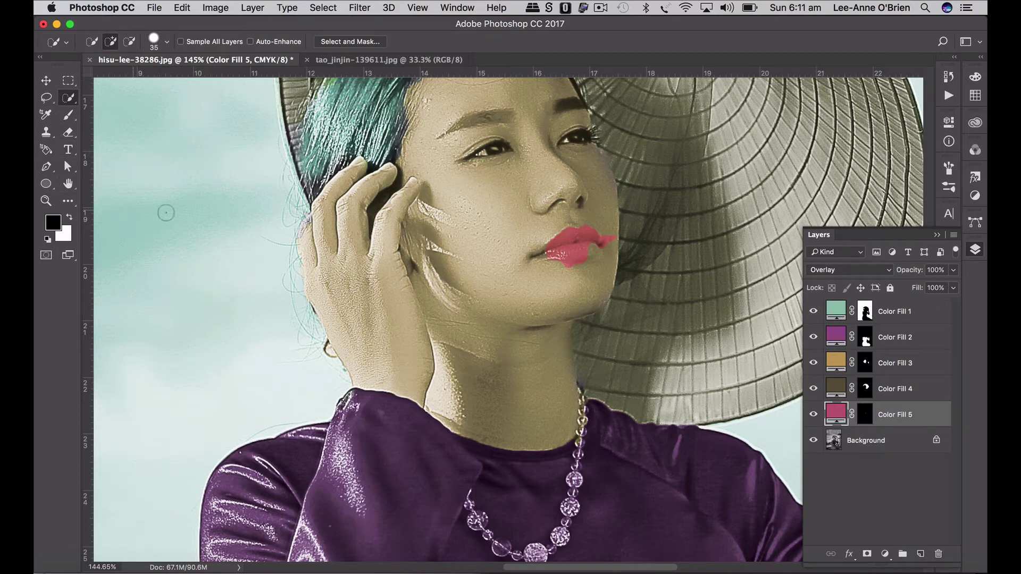
click(162, 42)
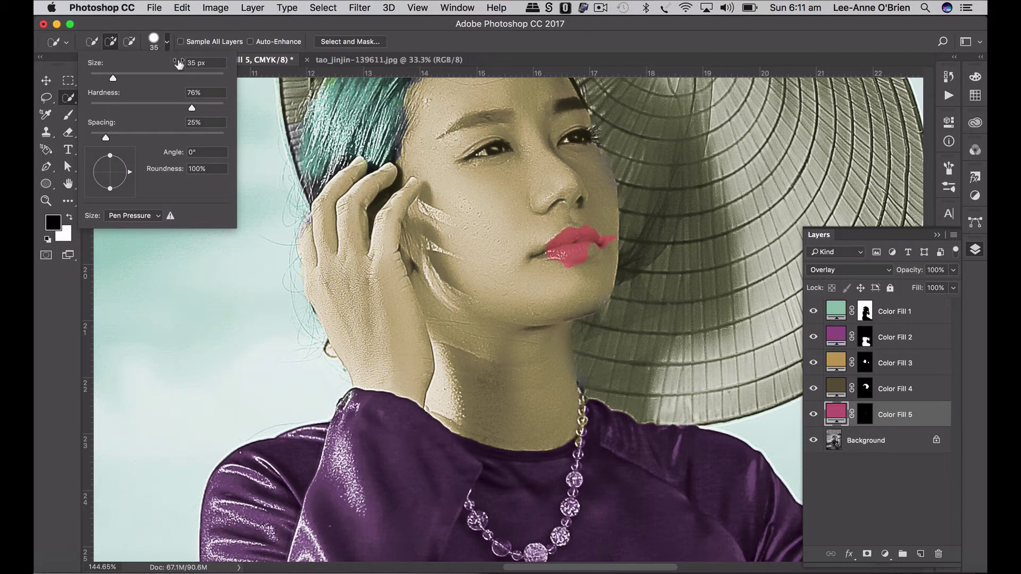
drag(113, 79, 106, 79)
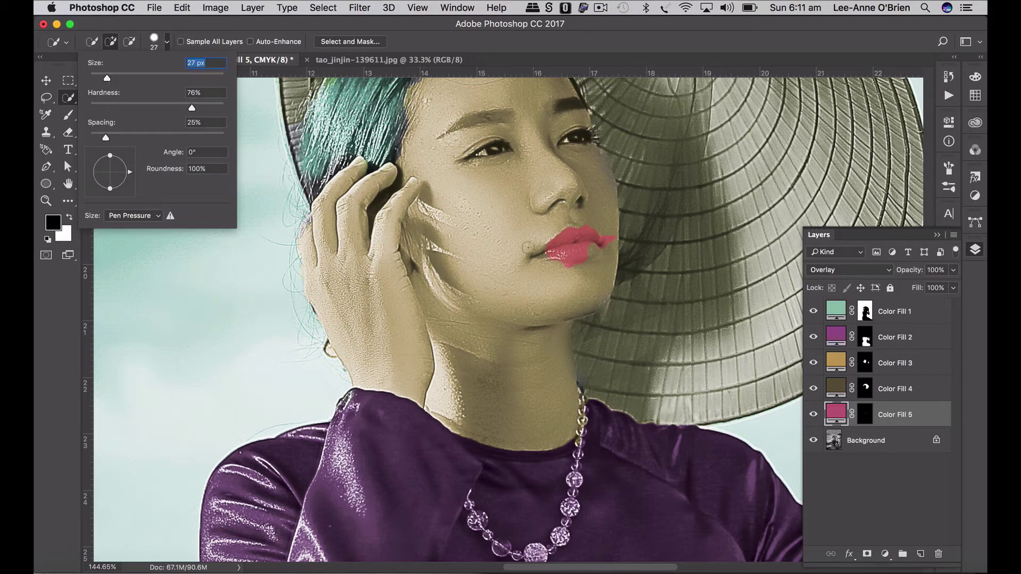
key(Return)
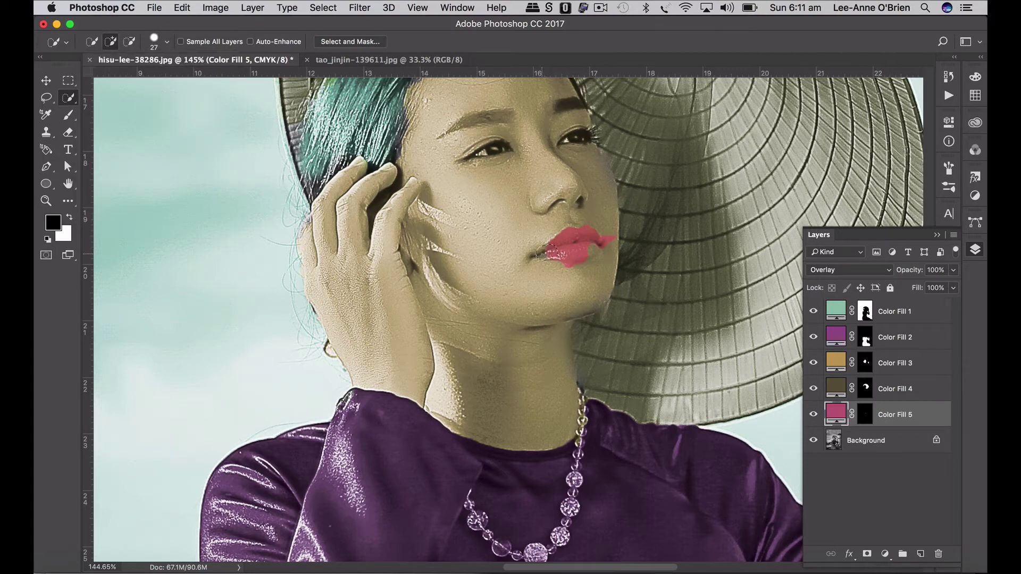
Step: Reveal the lip colour in the missed corner of the mouth by painting Color Fill 5's mask with a soft 27 px white brush
click(68, 115)
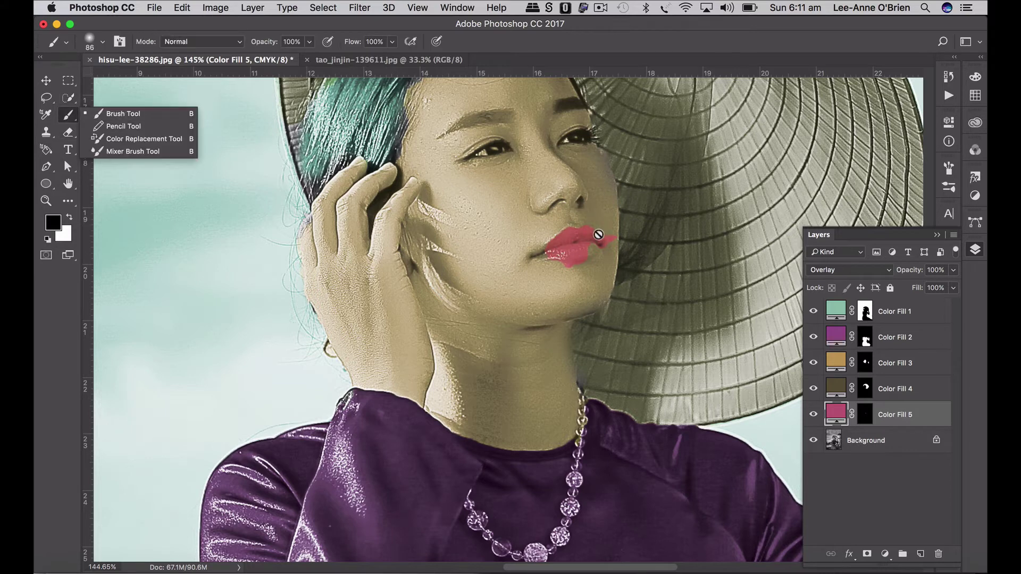
click(862, 414)
key(x)
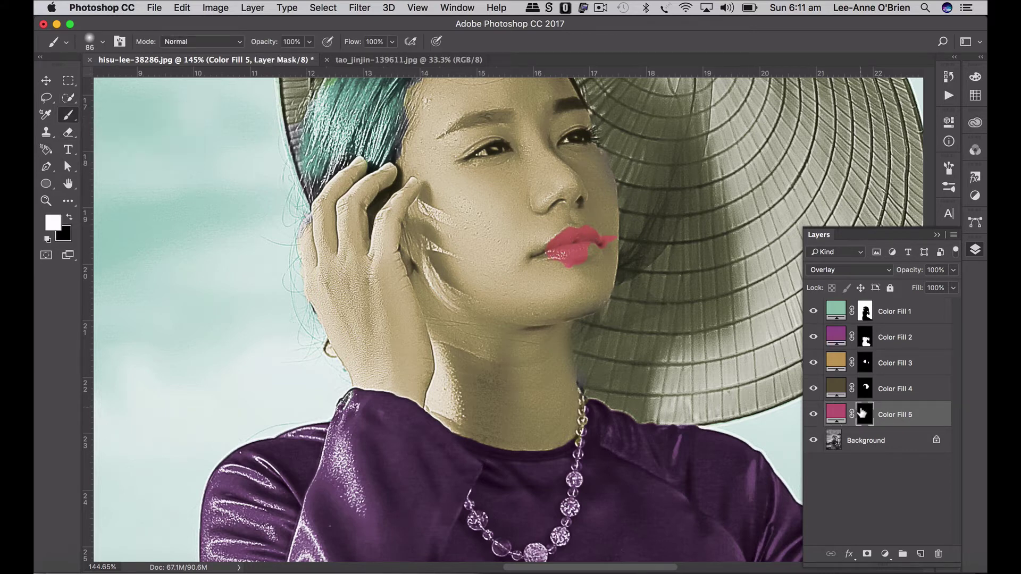
click(102, 42)
drag(143, 83, 120, 85)
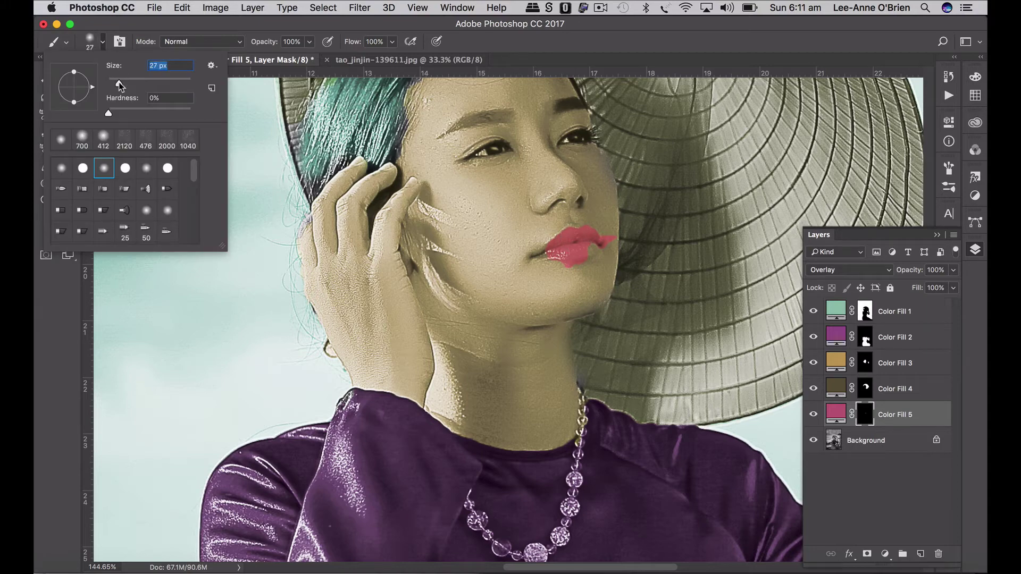
key(Return)
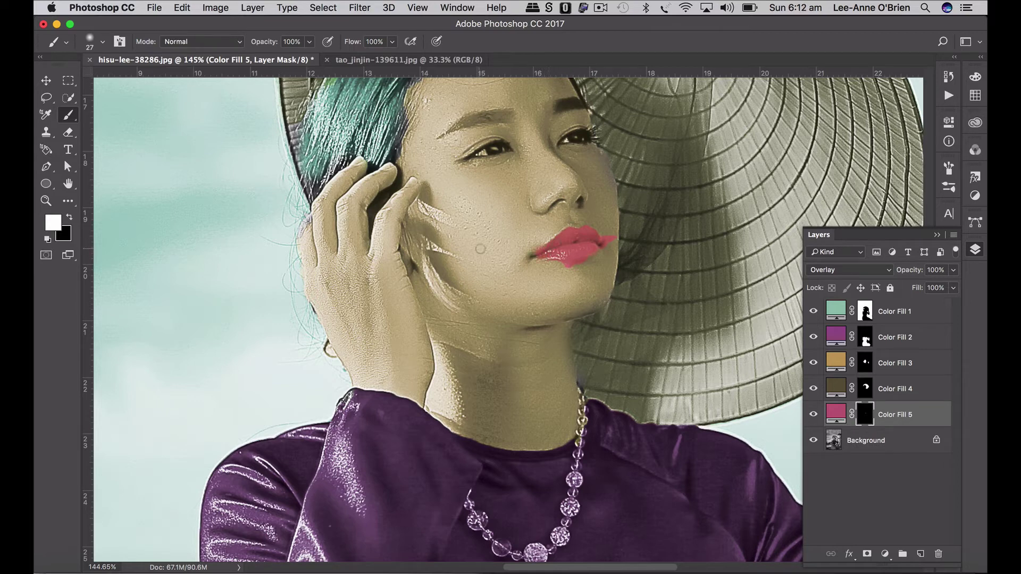
Step: Hide the pink spilling past the lip edges by painting Color Fill 5's mask in black
click(70, 220)
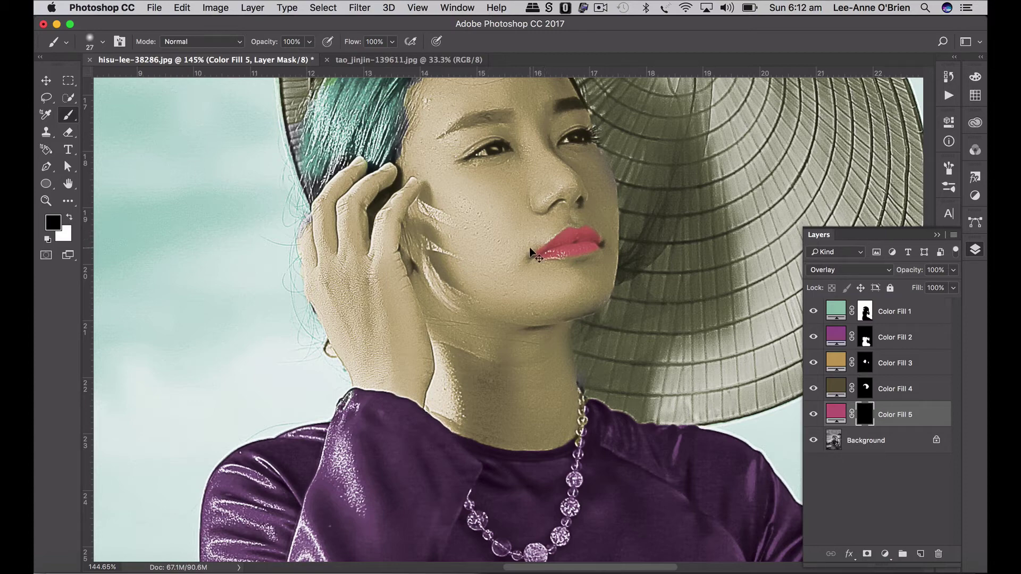
key(super+0)
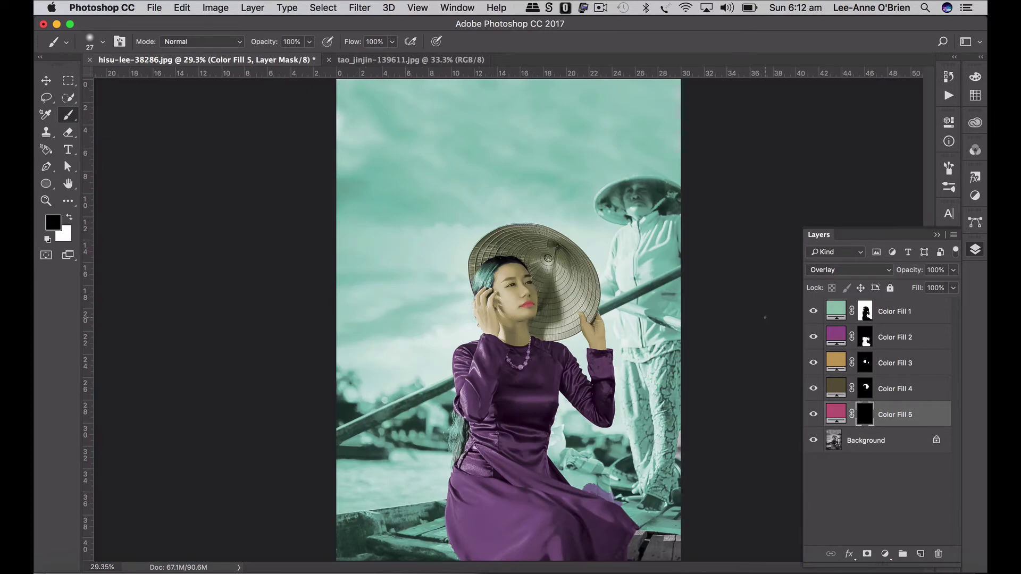
key(super+plus)
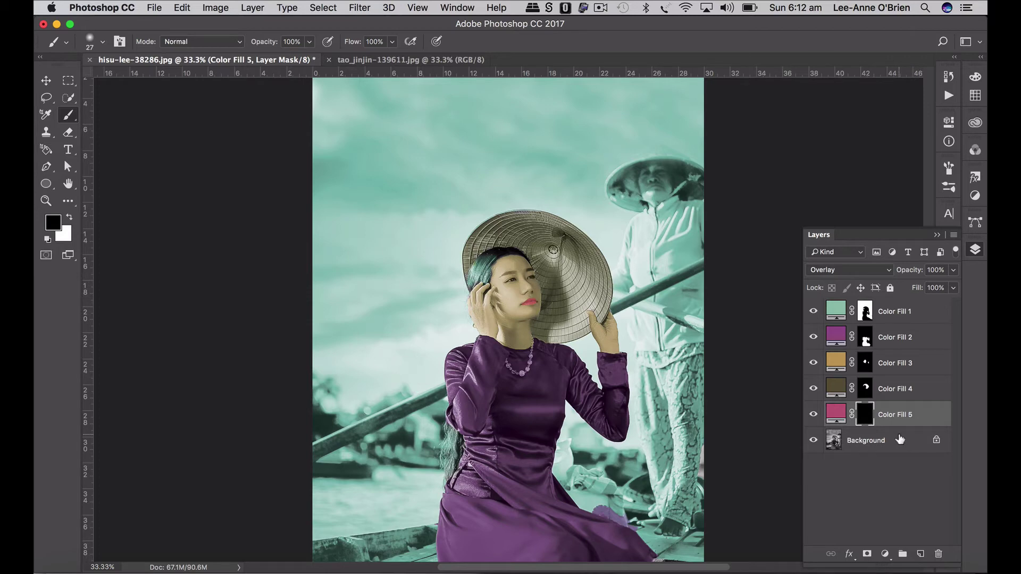
Step: Save the layered document in Photoshop format as hisu-lee-38286_coloured.psd in the Images folder
key(super+shift+s)
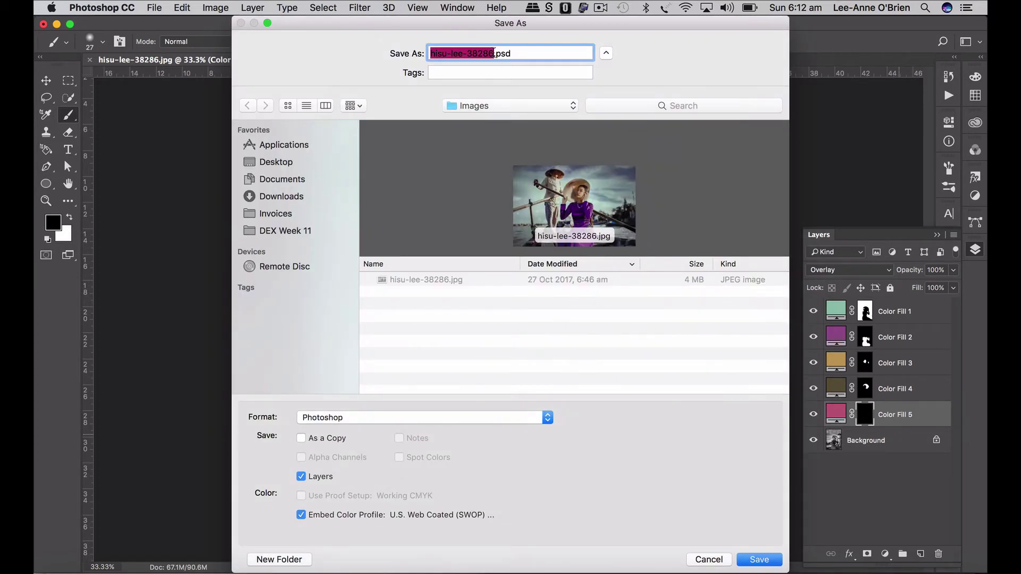
click(494, 53)
text(_colou)
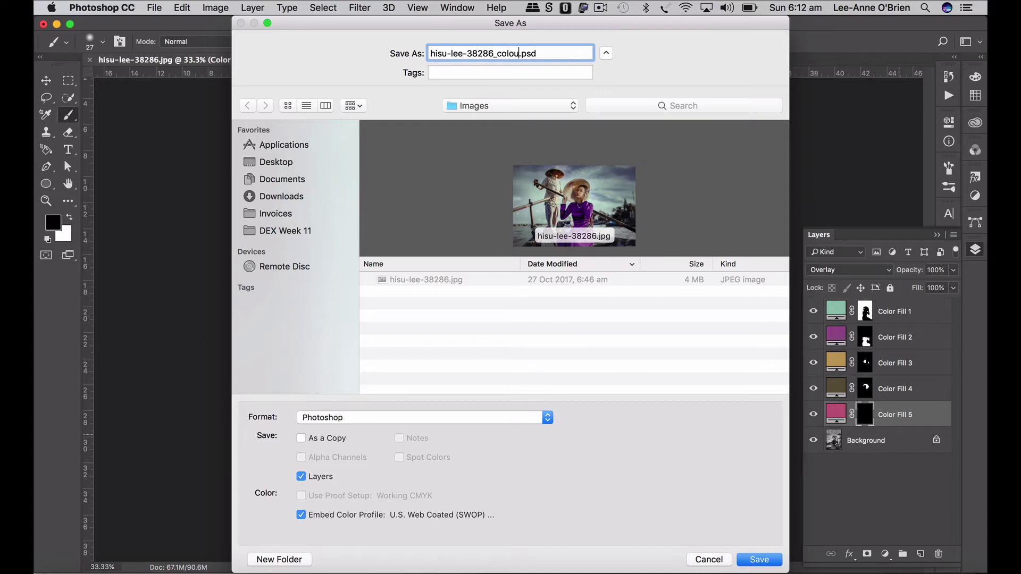
text(red)
key(Return)
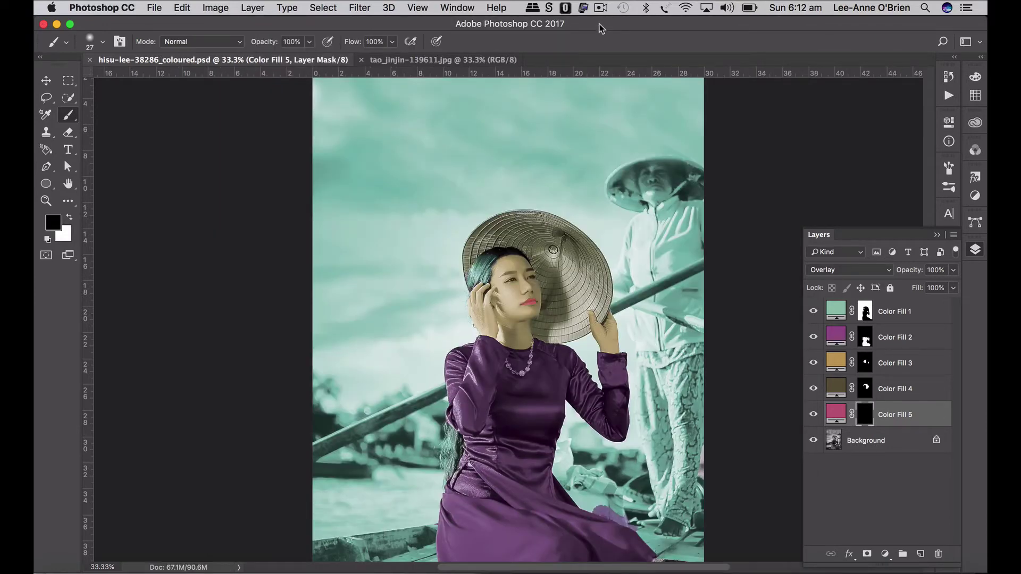
Step: Add a new layer above Color Fill 1 and name it dark brush
drag(598, 24, 595, 22)
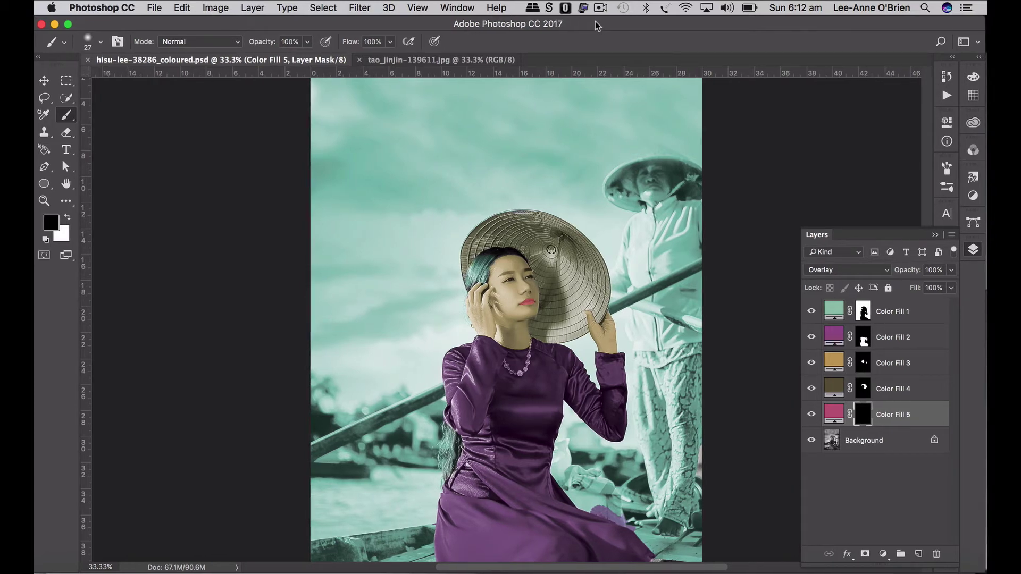
key(super+minus)
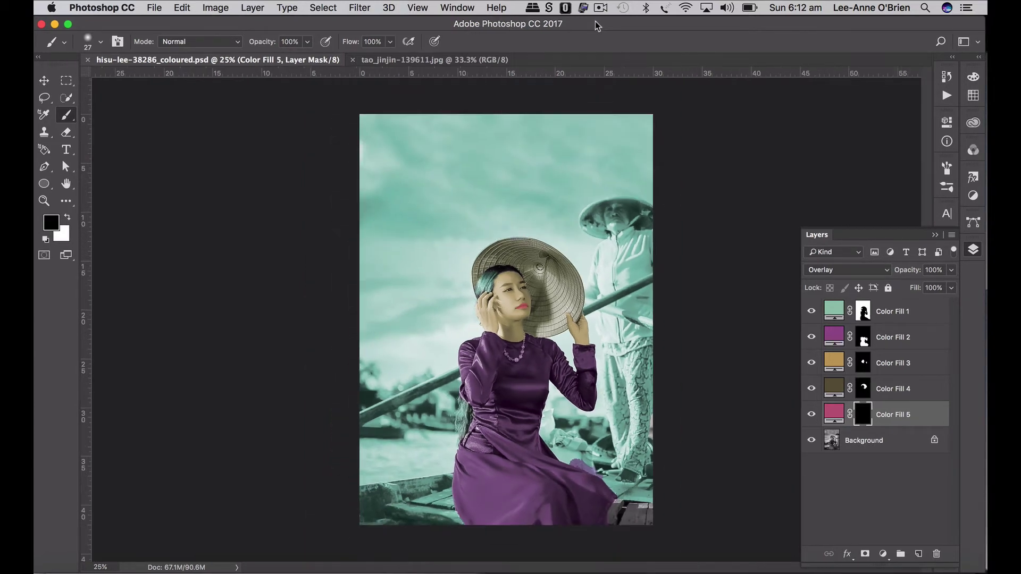
click(898, 312)
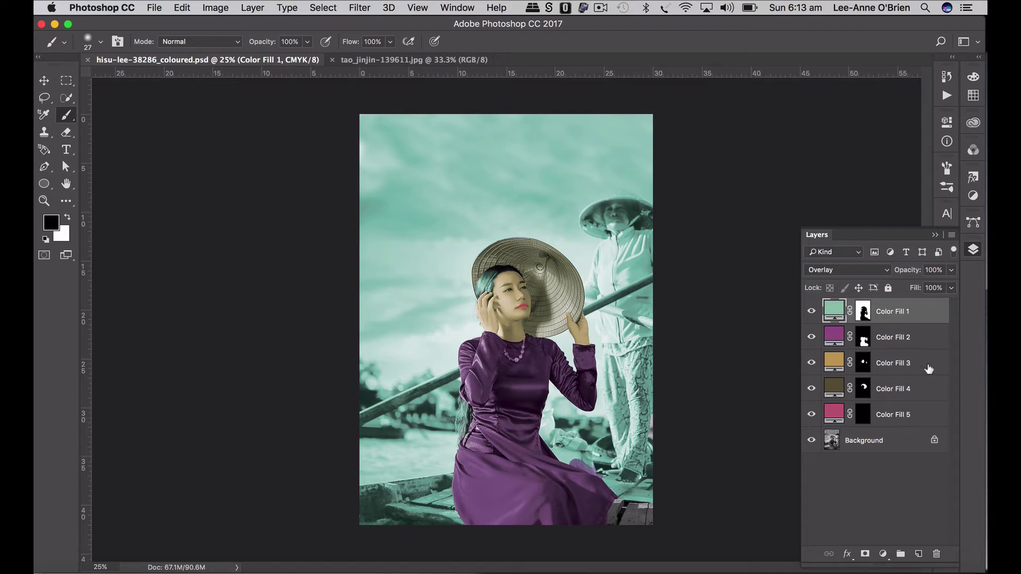
click(935, 235)
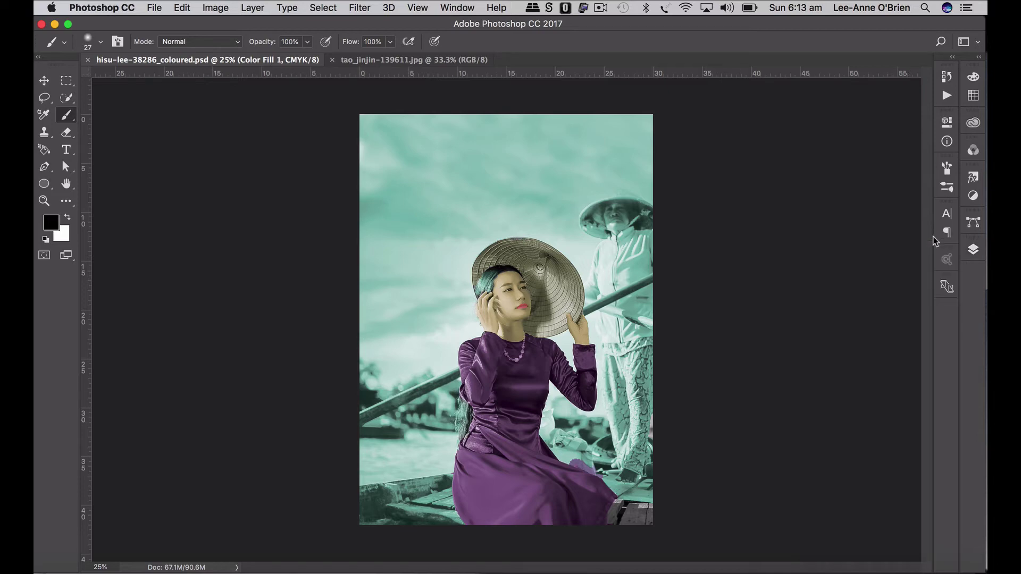
click(973, 250)
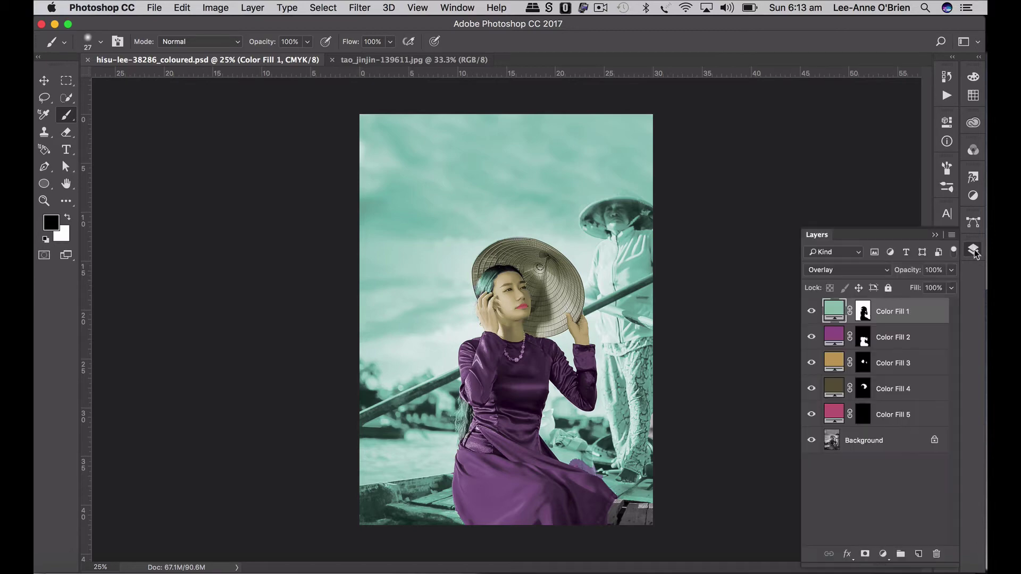
click(918, 554)
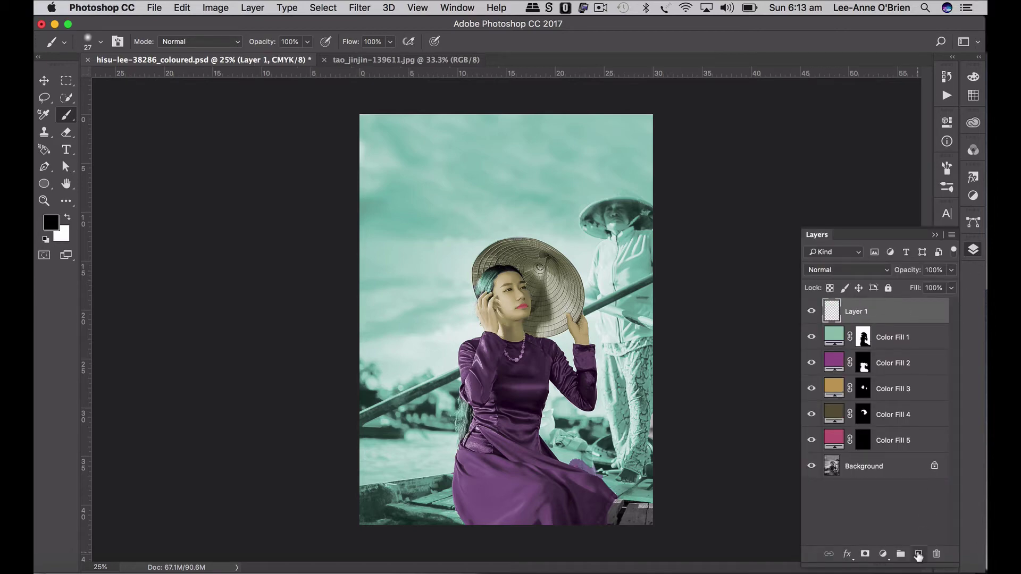
double_click(857, 312)
text(d)
text(ark bra)
text(ush)
Step: Browse the Brush tool's presets down to the 2000 px grunge brushes
click(67, 121)
click(100, 42)
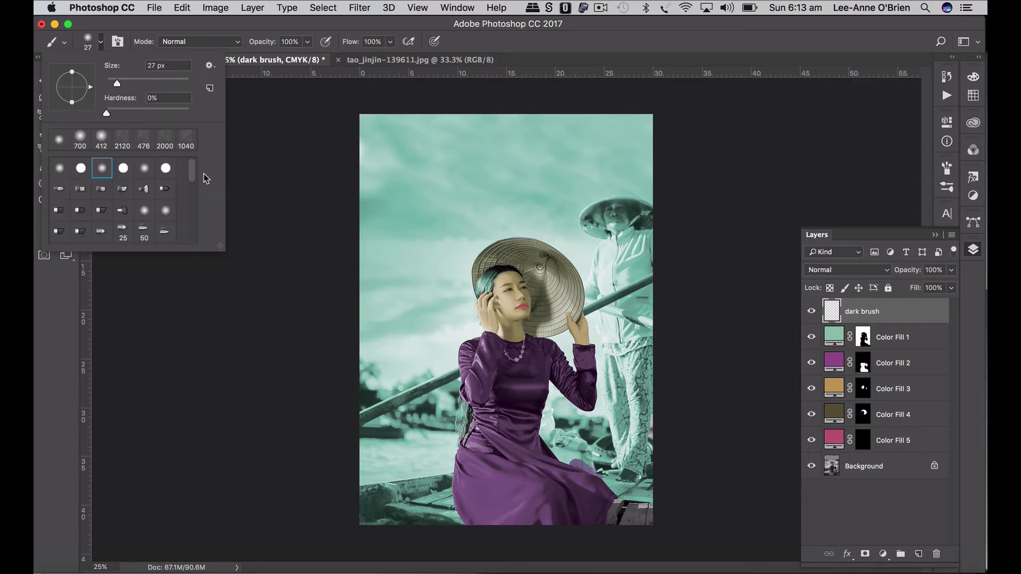
drag(190, 173, 187, 243)
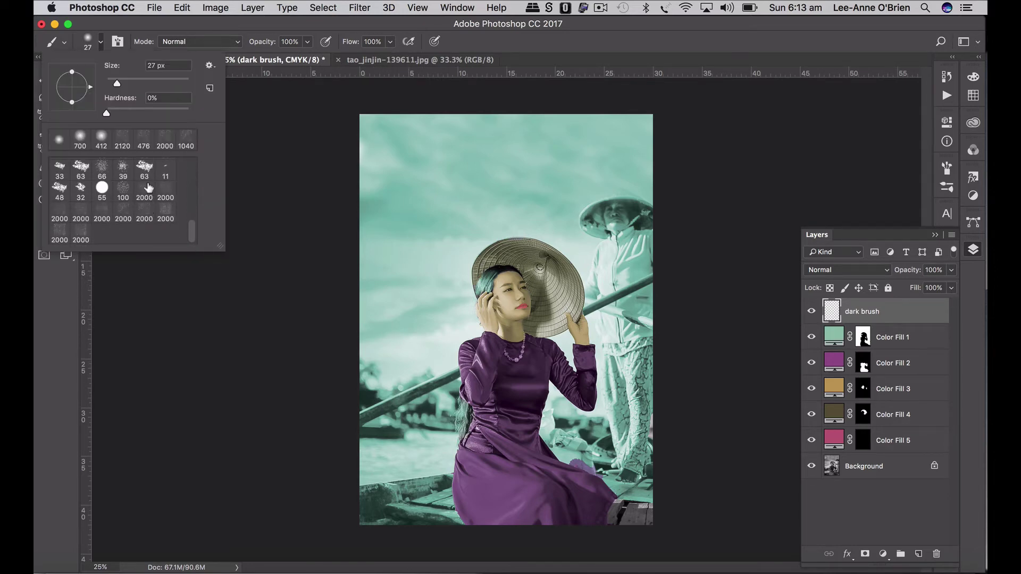
click(244, 23)
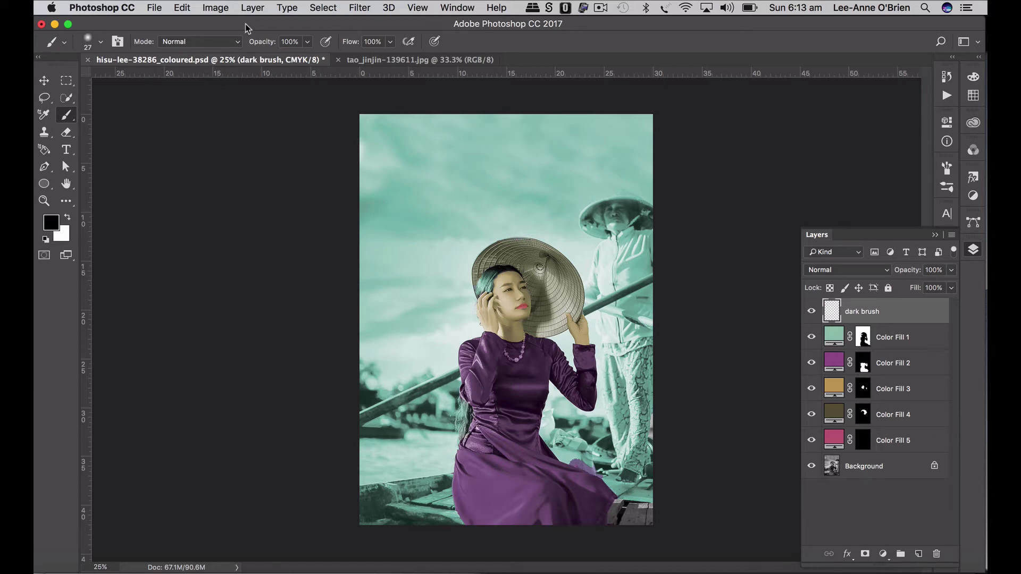
Step: Look through the brushes in the Preset Manager and find Spoon Graphics Subtle Grunge Brushes.abr among the loadable files
click(180, 7)
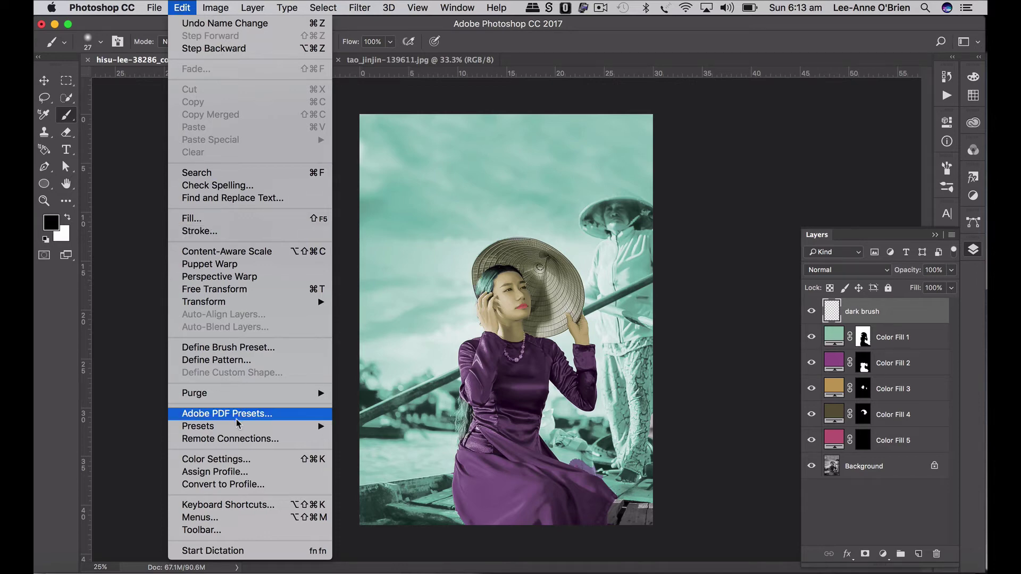
mouse_move(237, 430)
click(355, 426)
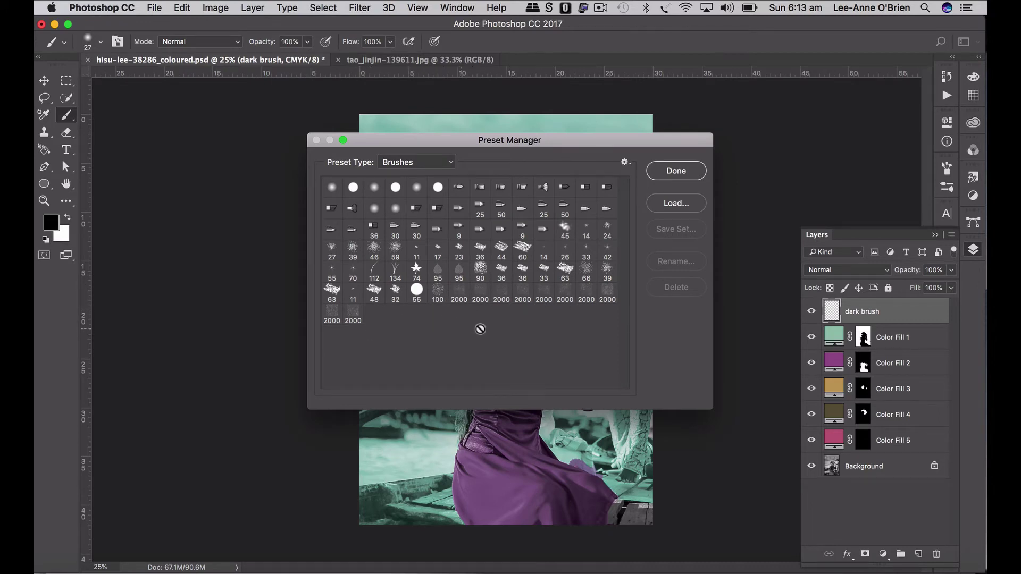
click(674, 204)
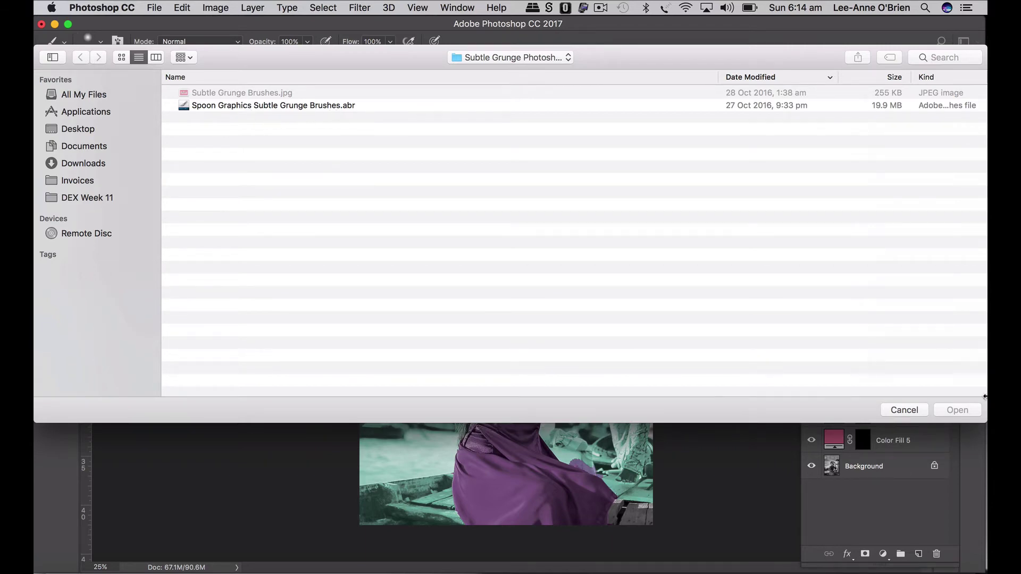
click(904, 411)
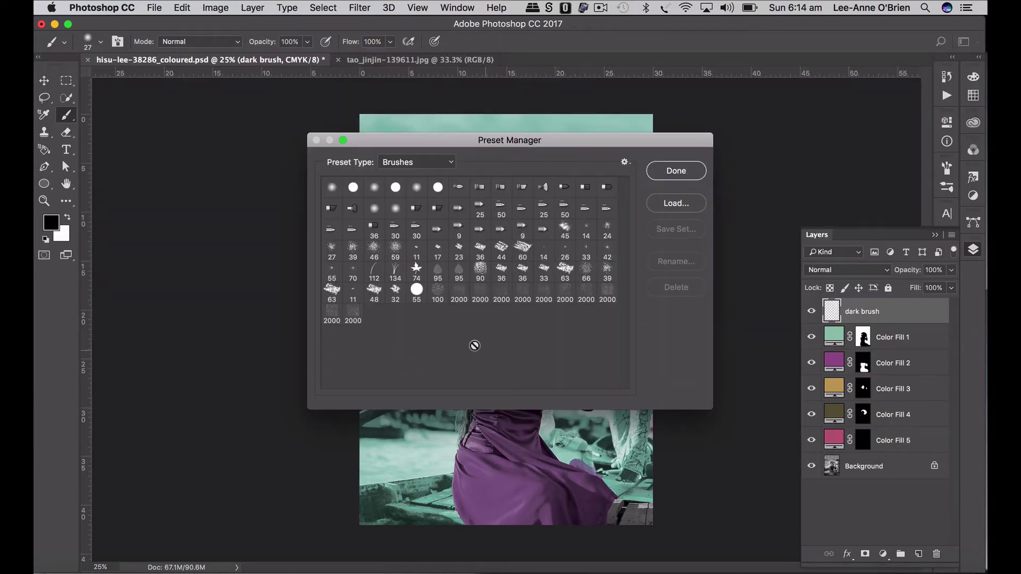
click(673, 175)
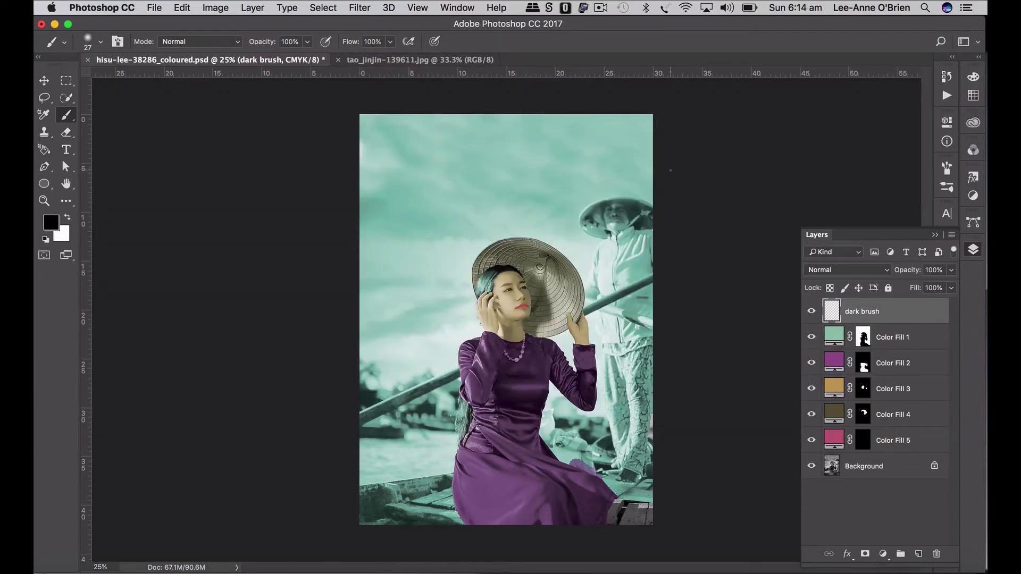
Step: Choose one of the 2000 px grunge presets for the Brush tool
click(66, 115)
click(101, 42)
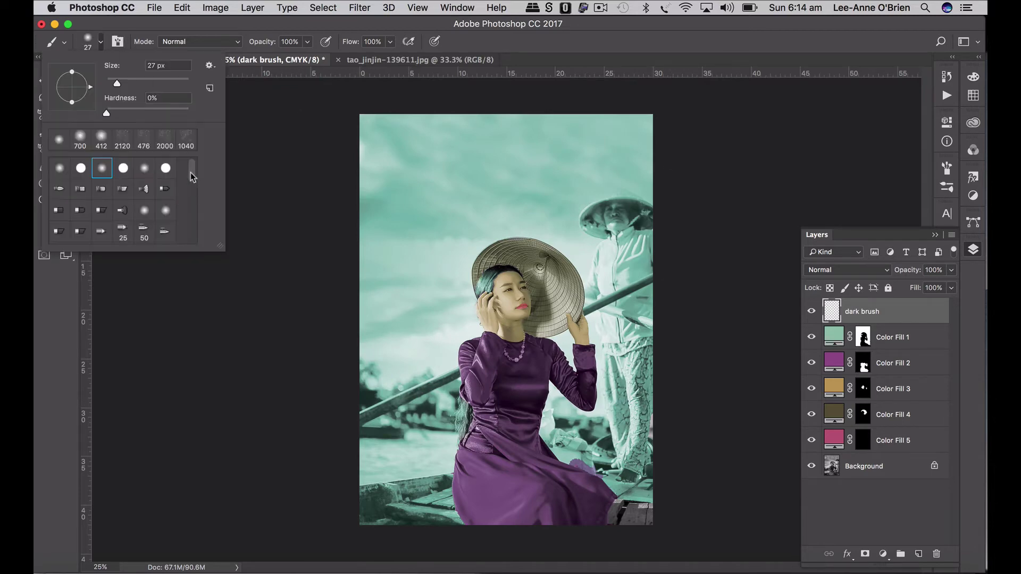
drag(191, 172, 190, 235)
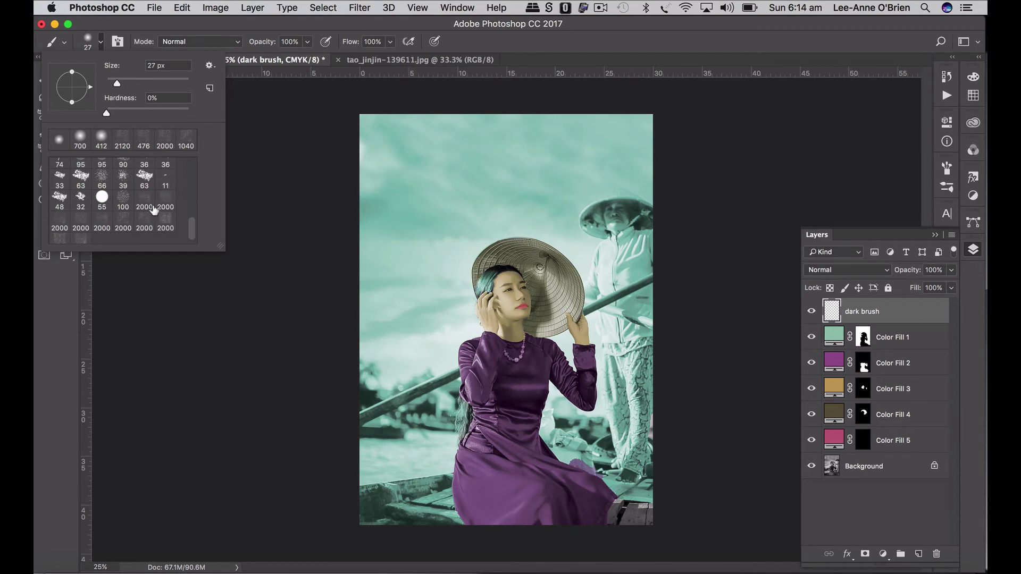
click(82, 223)
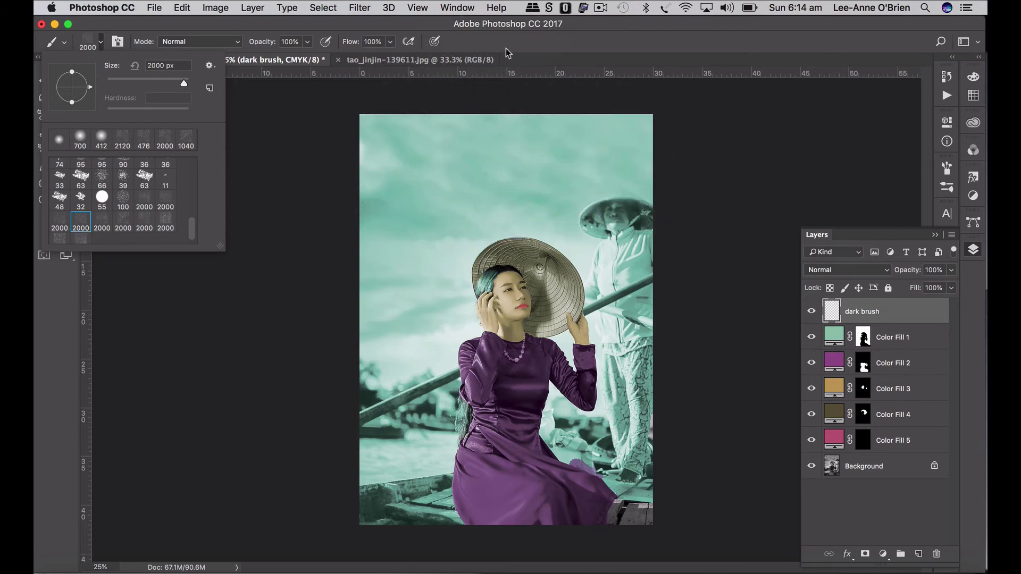
click(497, 30)
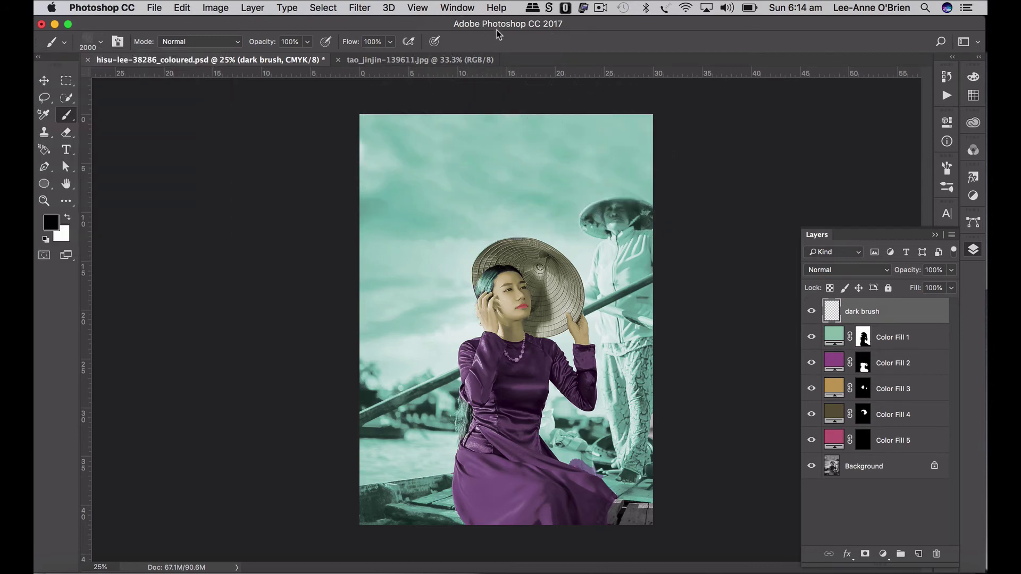
Step: Set the foreground colour to grey #716f6f
click(52, 225)
click(561, 240)
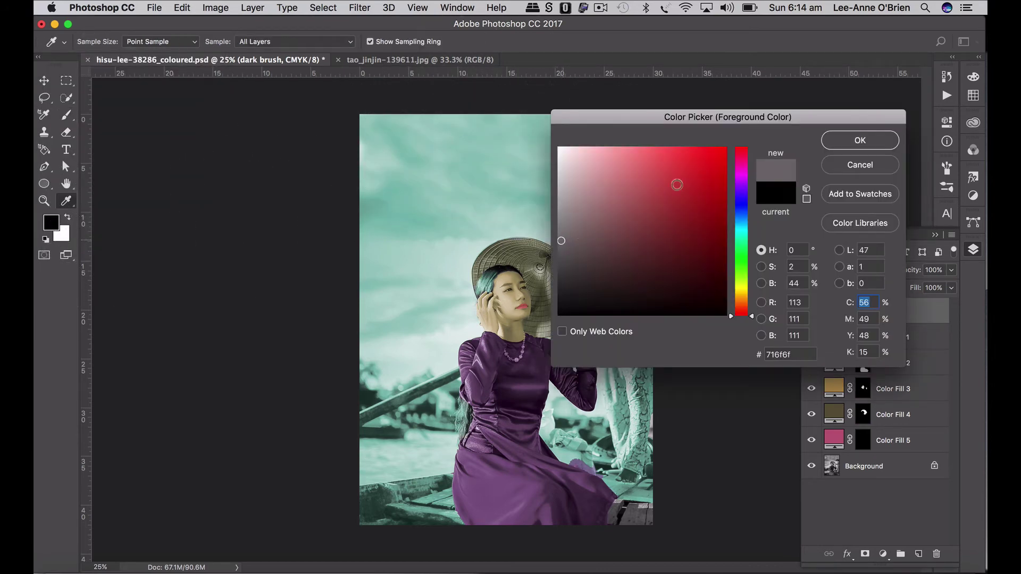
click(854, 140)
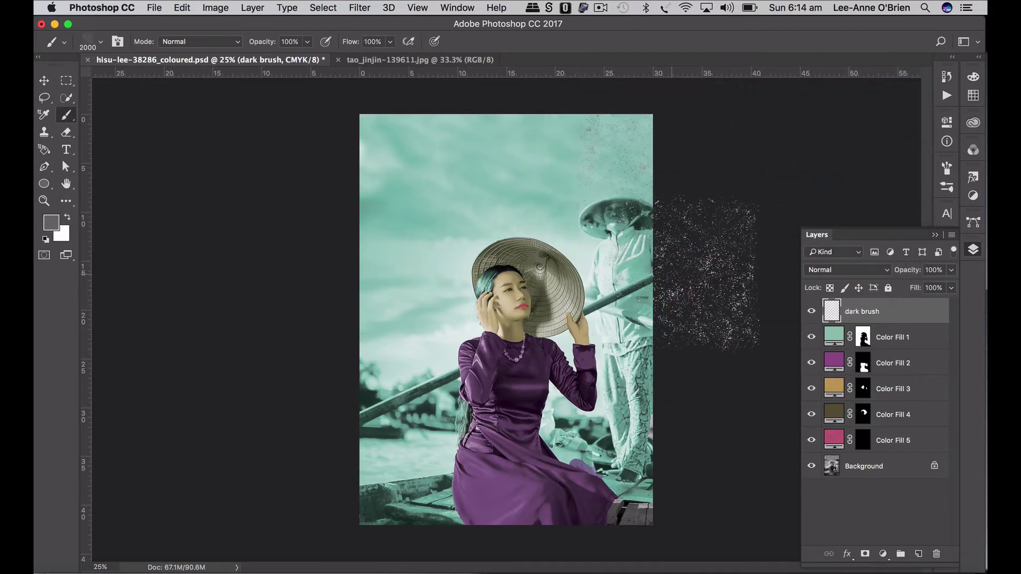
Step: Set the dark brush layer's opacity to 55% and stamp grunge texture across the sky and down the photo's left side
click(951, 269)
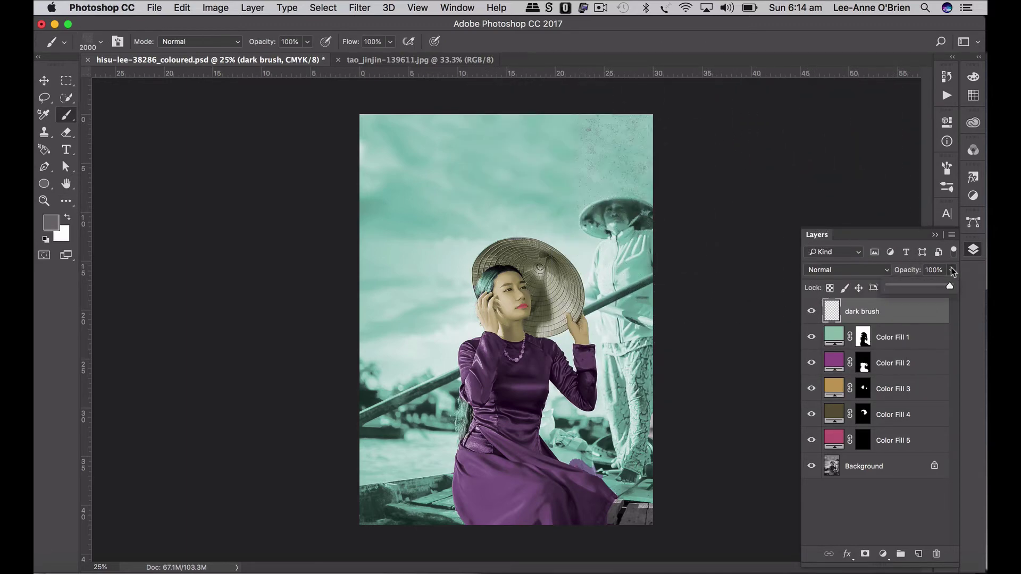
drag(924, 283, 920, 284)
click(527, 141)
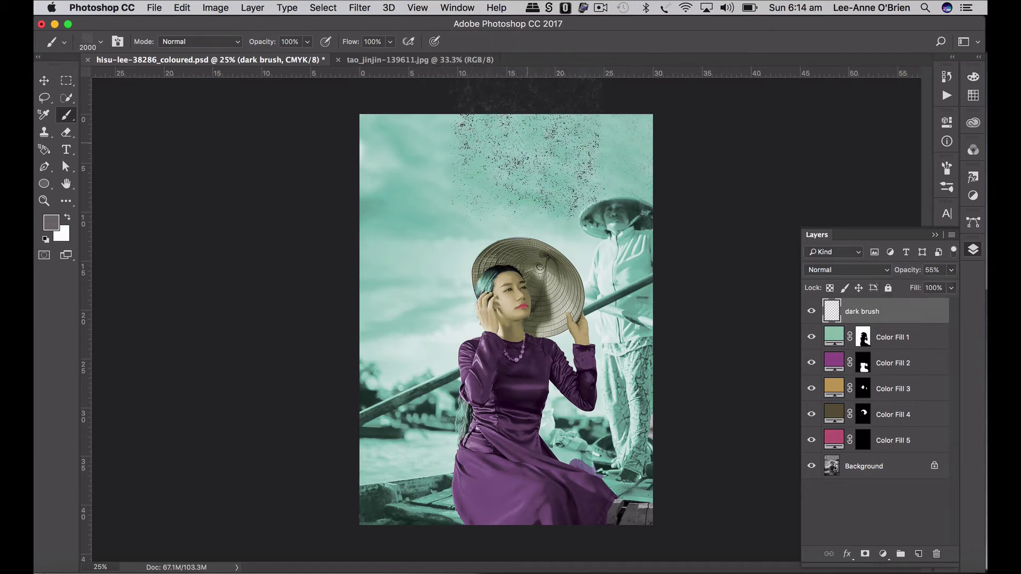
click(393, 154)
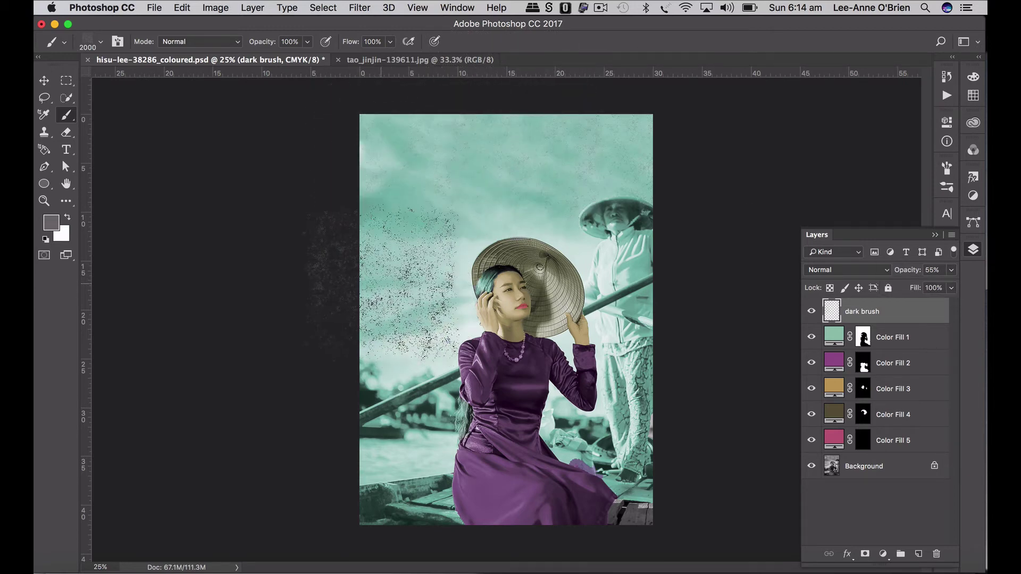
click(381, 283)
click(375, 400)
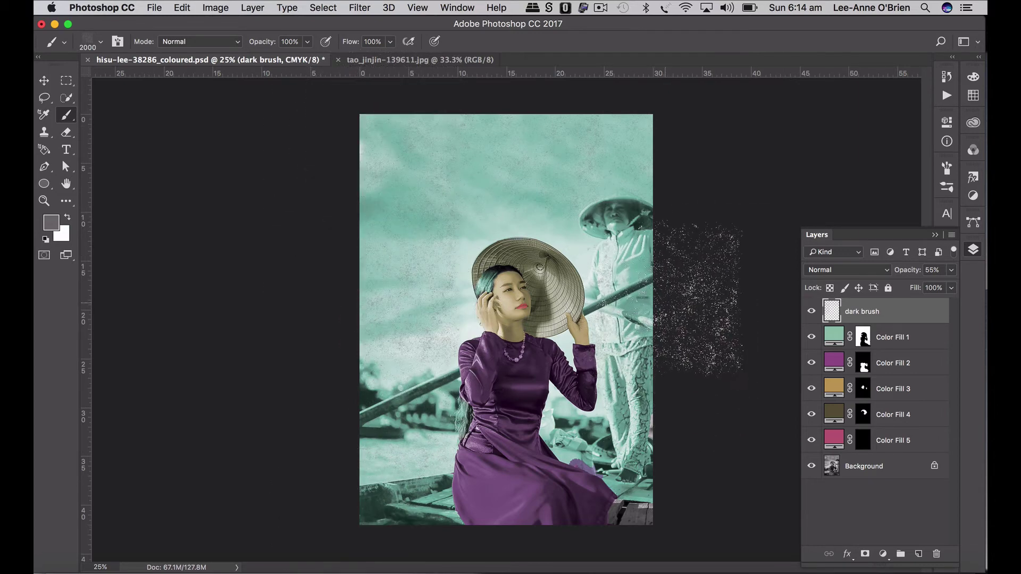
click(564, 132)
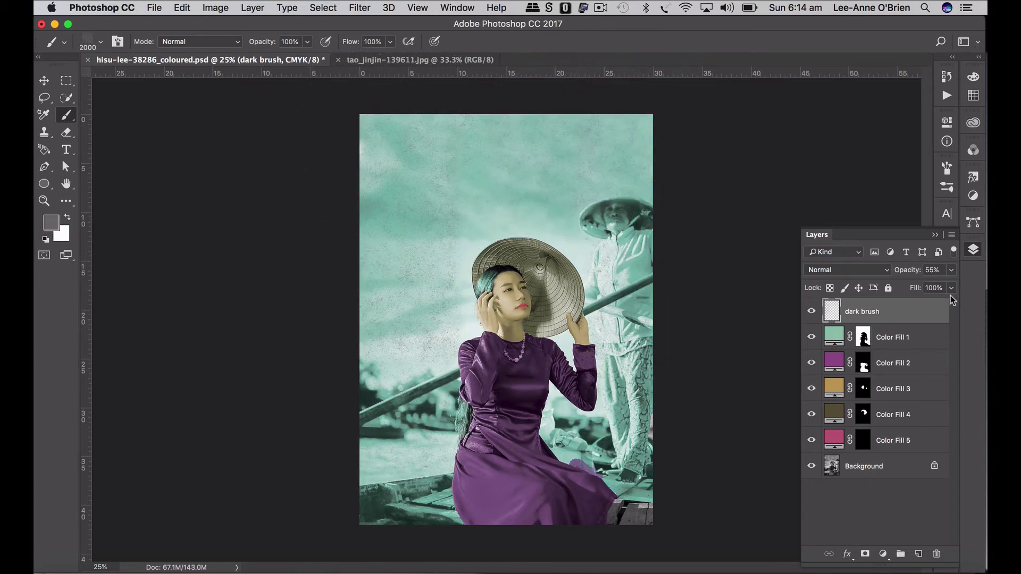
Step: Lower the dark brush layer's opacity to 35% and stamp more grunge texture over the sky
click(951, 270)
click(458, 210)
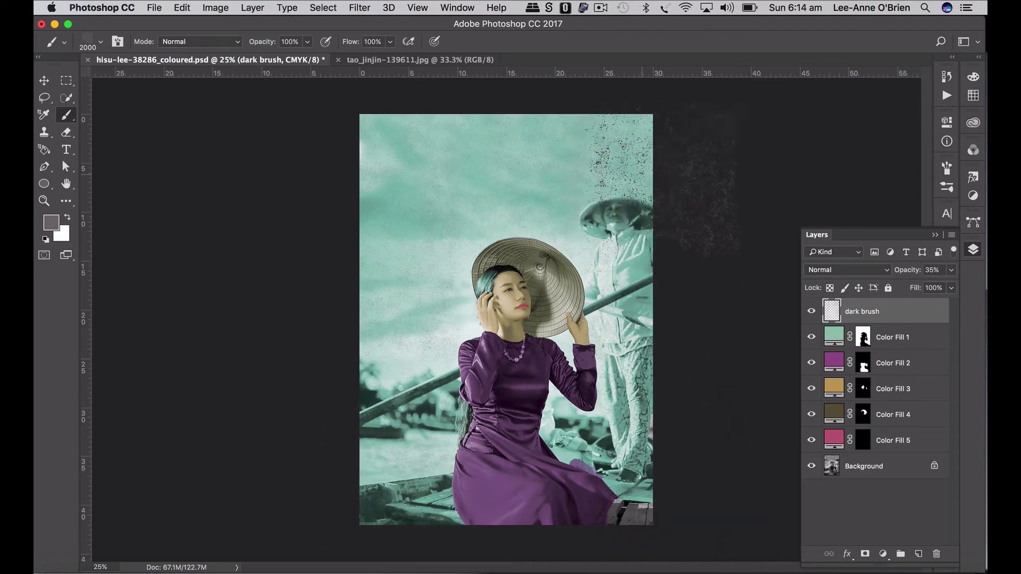
Step: Add a new layer above the dark brush layer and name it "light brush"
click(918, 554)
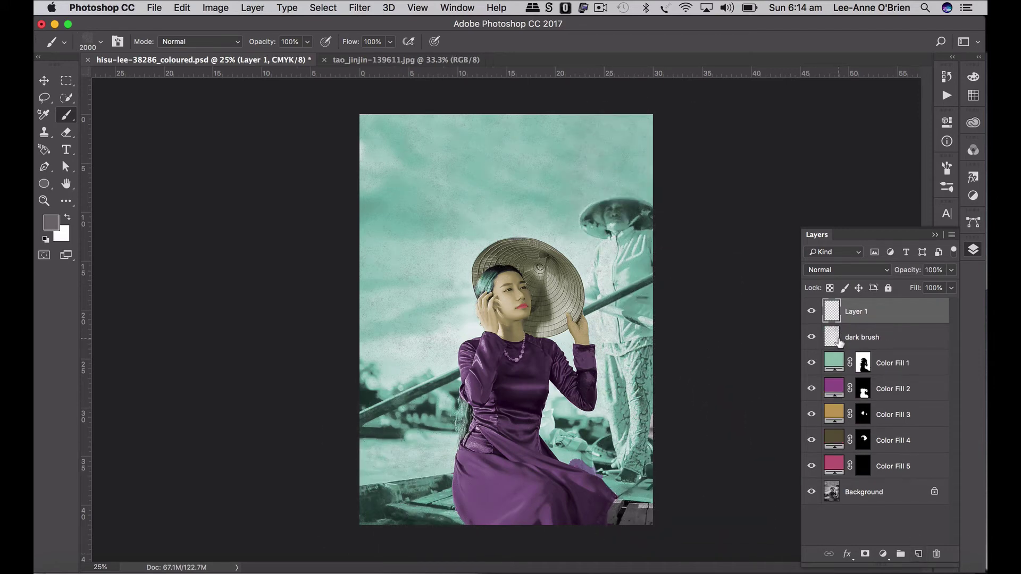
double_click(856, 311)
text(light brush)
key(Return)
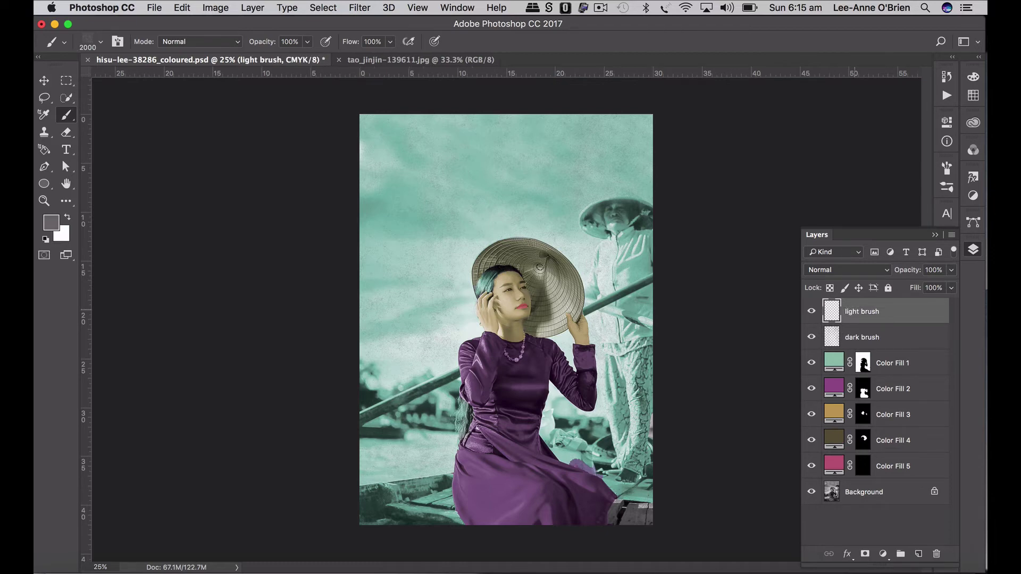
Step: Stamp white speckle texture over the sky, the woman and the background figure on the light brush layer, and save the document
click(66, 219)
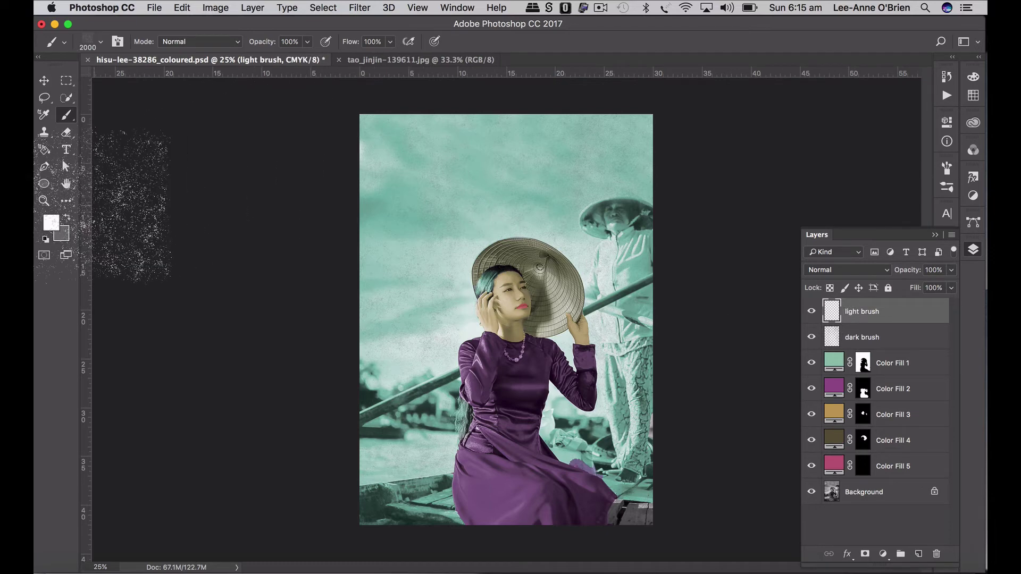
click(493, 267)
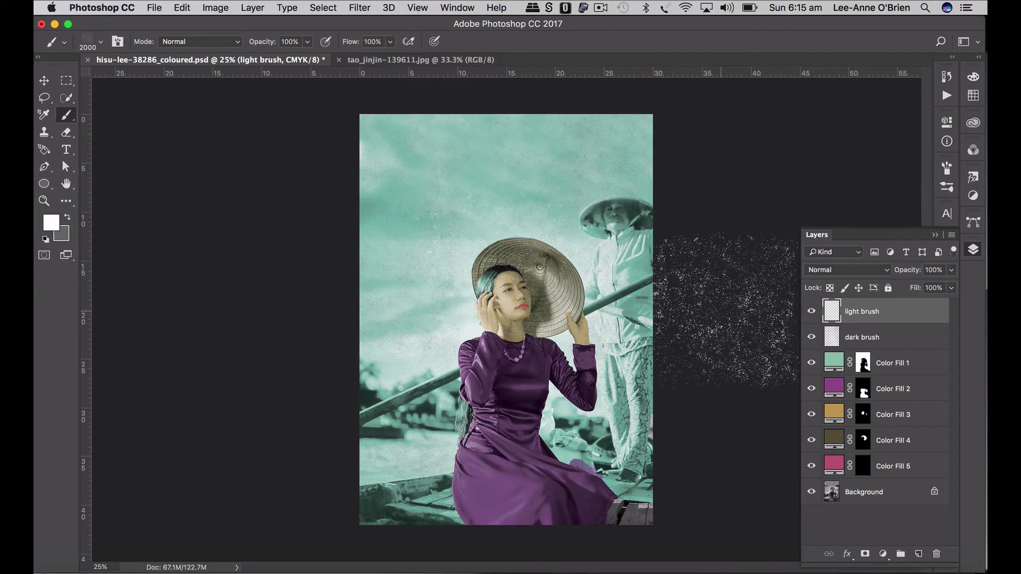
click(410, 225)
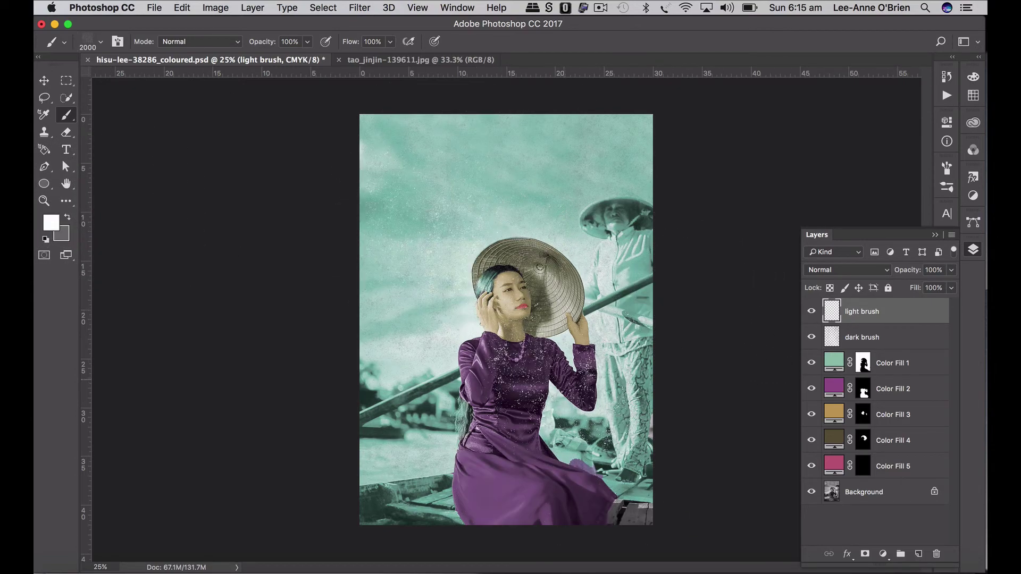
click(531, 377)
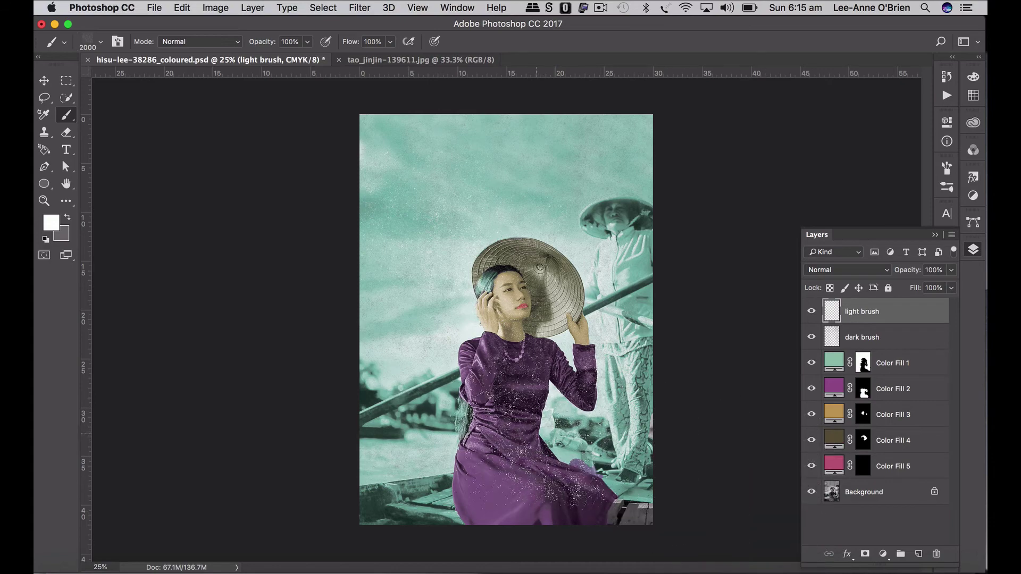
click(532, 455)
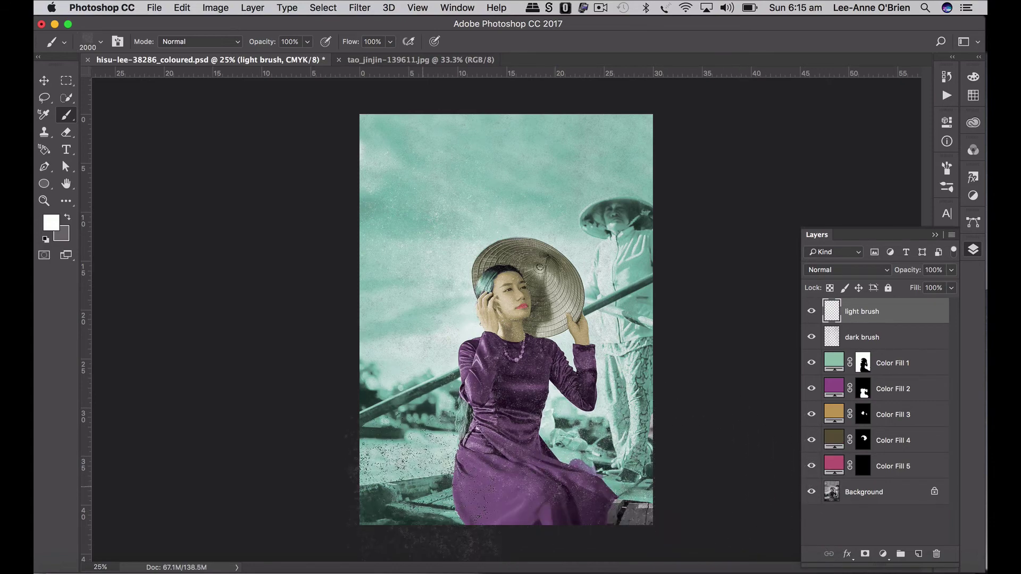
click(654, 335)
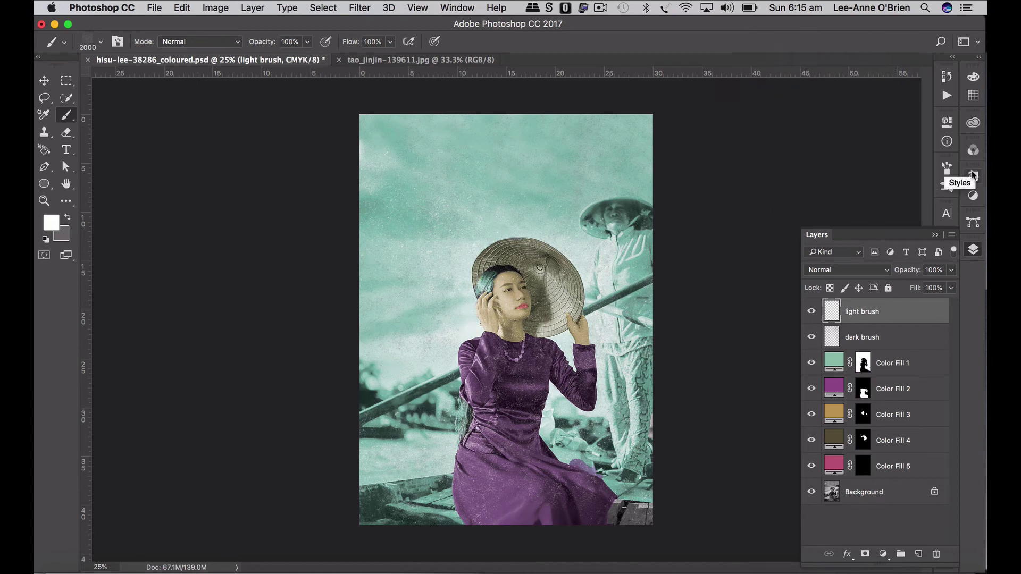
key(super+s)
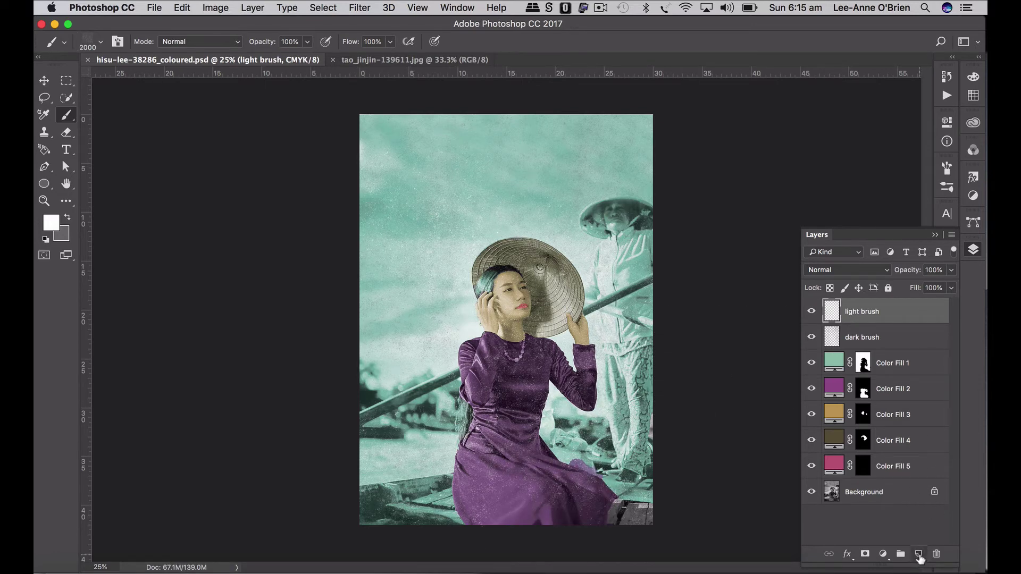
Step: Add a new layer above the light brush layer and name it "graduation"
click(918, 554)
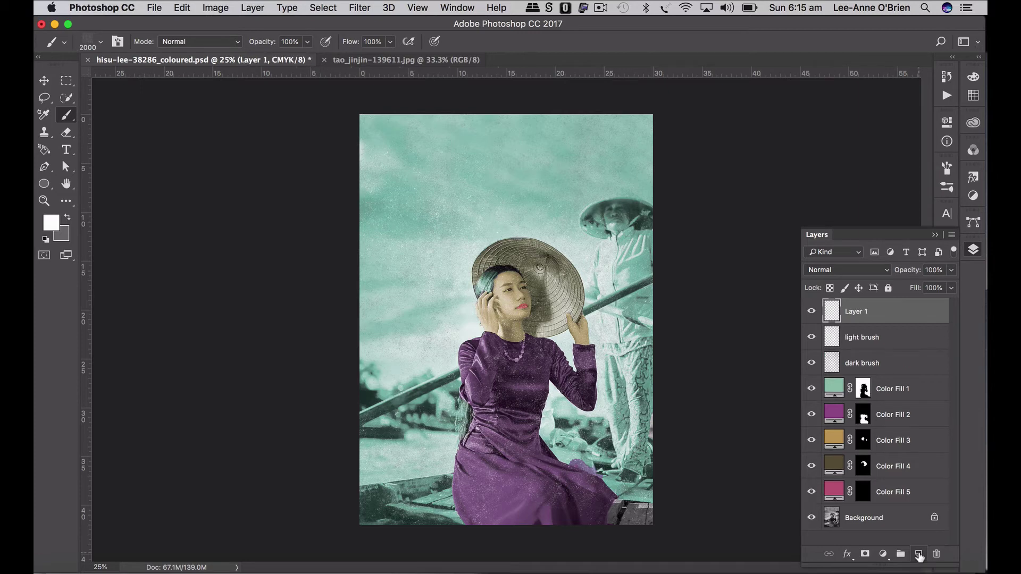
double_click(855, 316)
text(graduation)
key(Return)
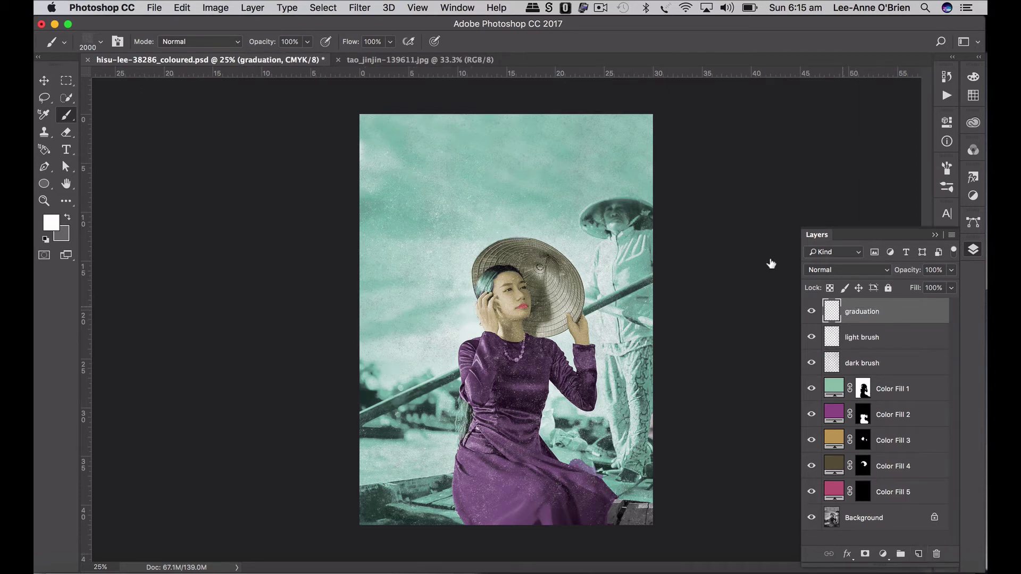
Step: Sample the pale teal from the background as the foreground color and activate the Gradient tool
click(70, 202)
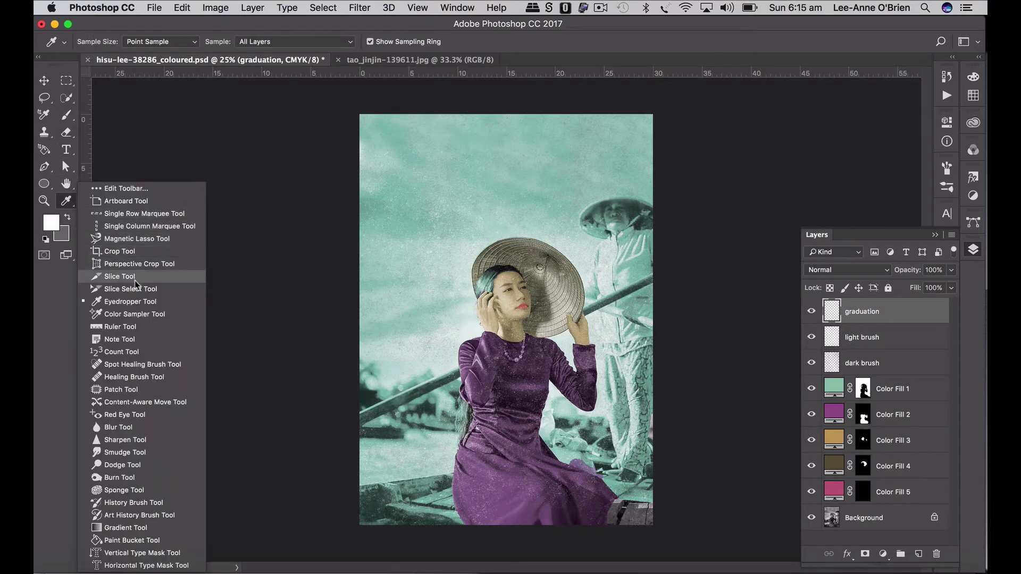
click(135, 301)
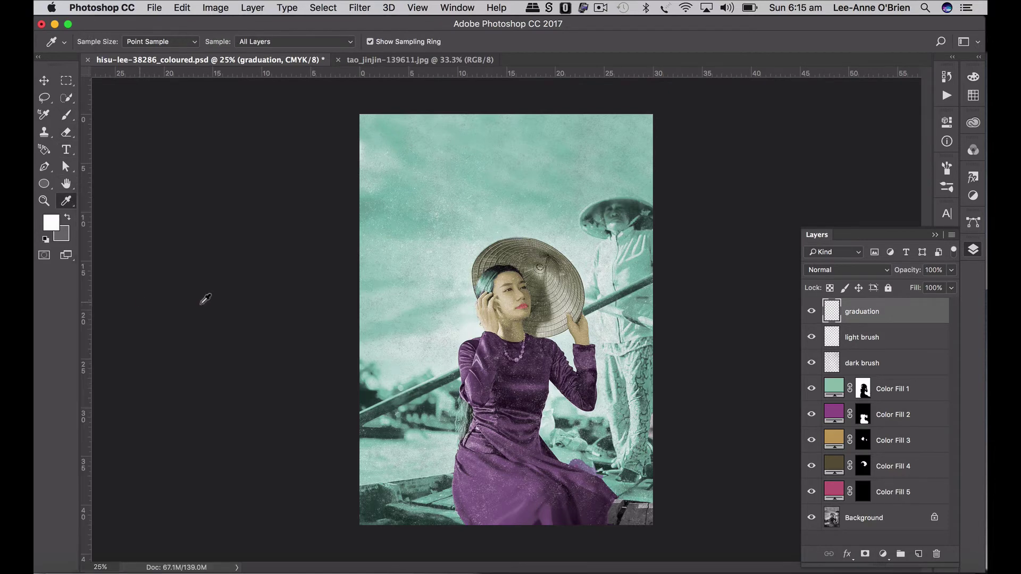
click(412, 318)
click(71, 206)
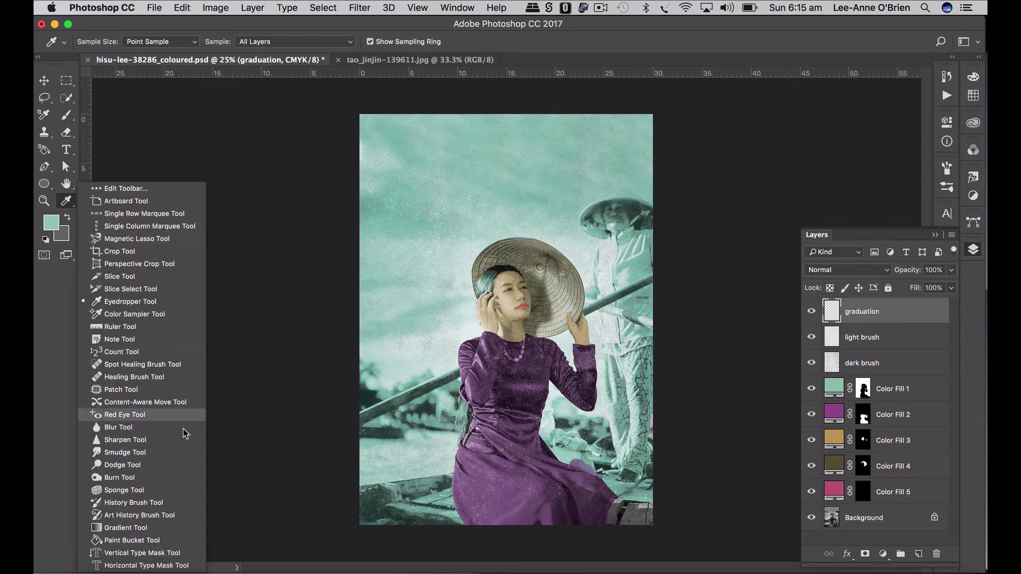
click(160, 528)
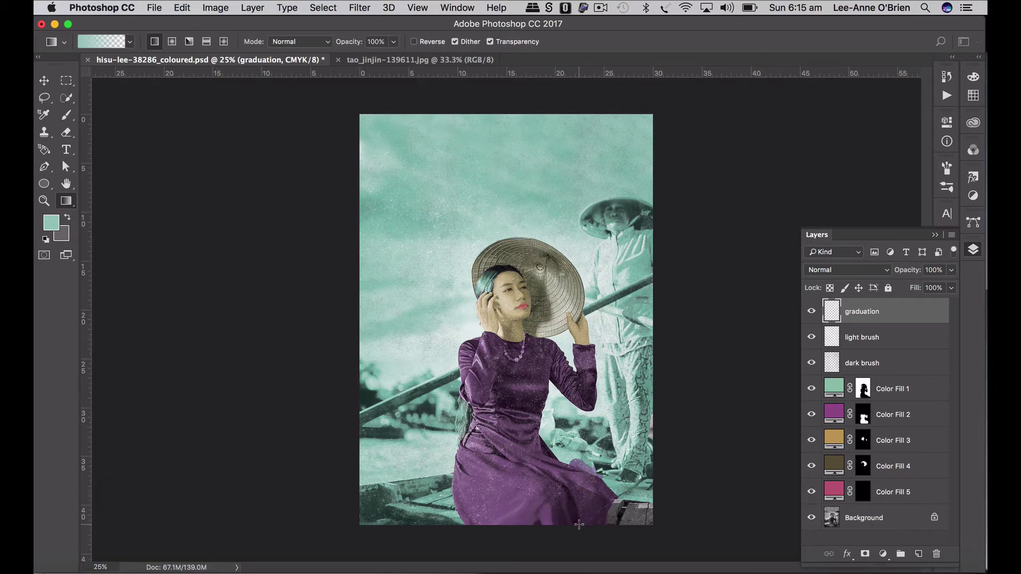
Step: Try teal-to-transparent gradients rising from the image's lower edge, undo the second one and clear the graduation layer
drag(578, 524, 564, 433)
drag(554, 391, 554, 391)
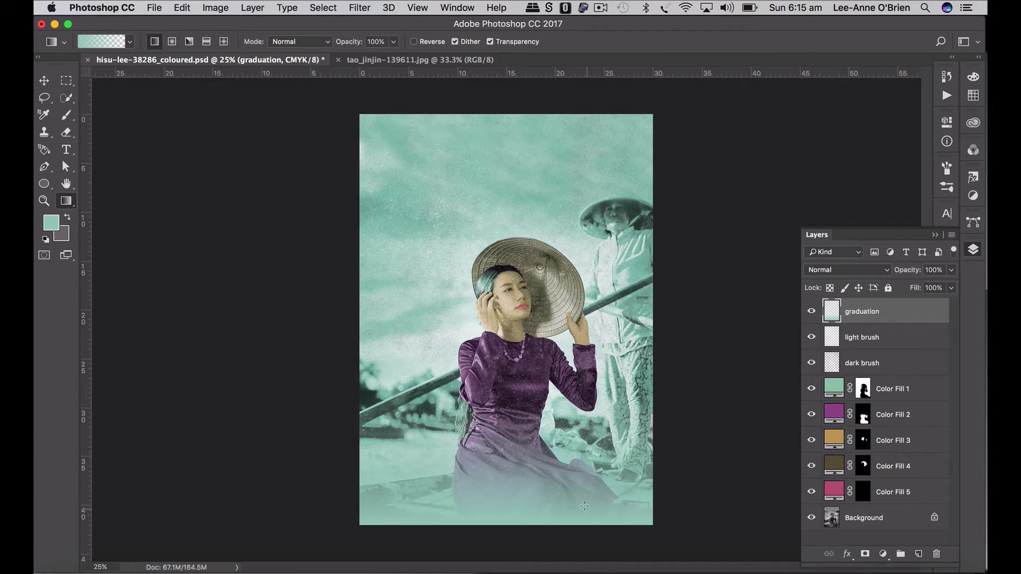
drag(572, 509, 569, 381)
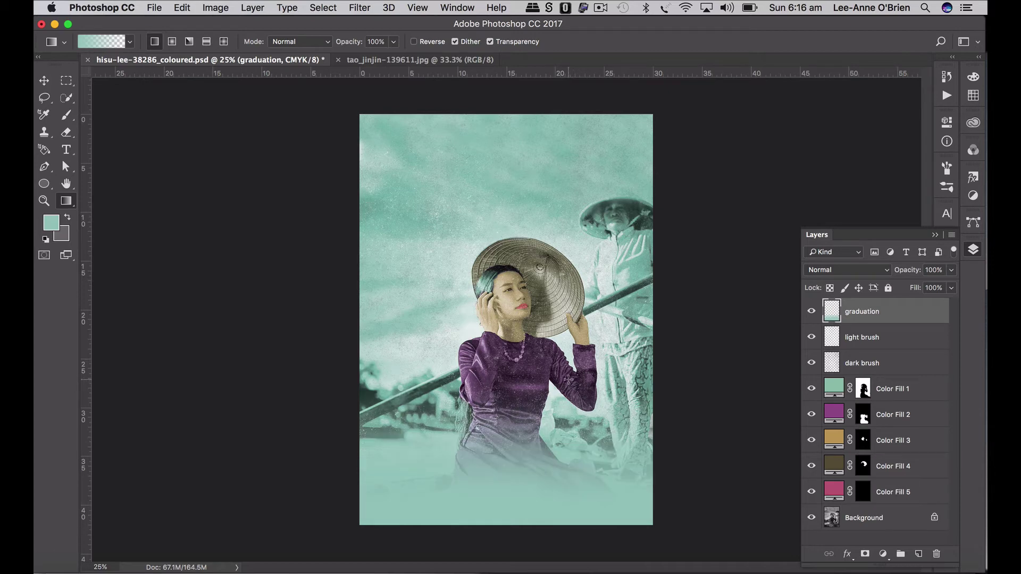
key(super+z)
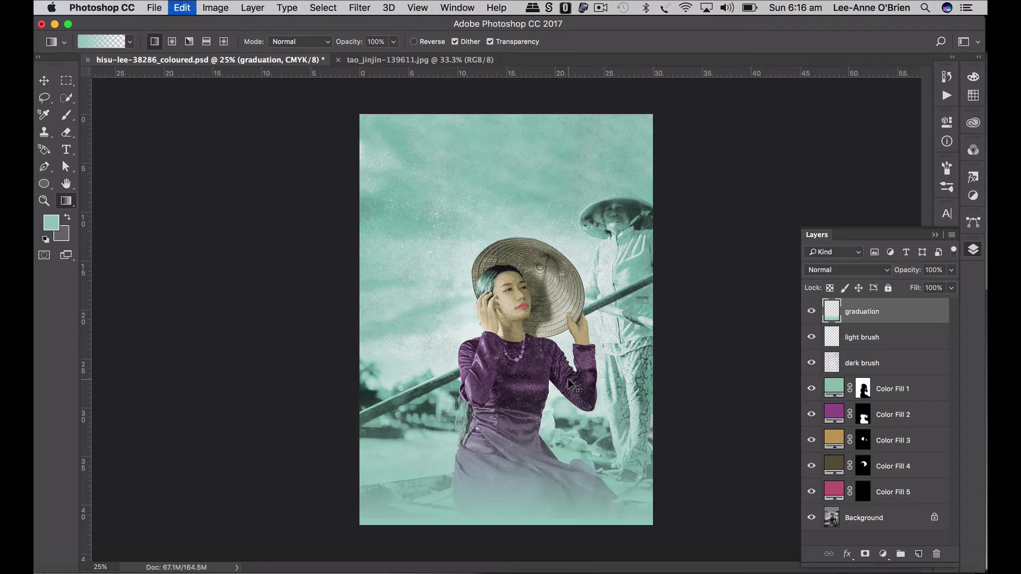
key(super+a)
key(BackSpace)
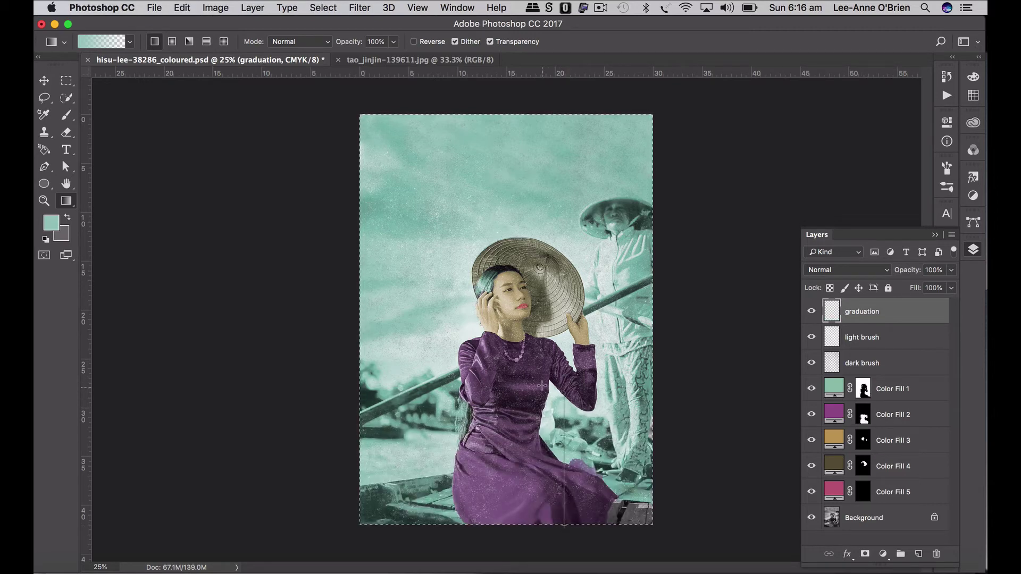
Step: Draw a vertical teal-to-transparent gradient about 15 cm long from the image's bottom edge to the woman's chest, and save the document
drag(541, 523, 541, 374)
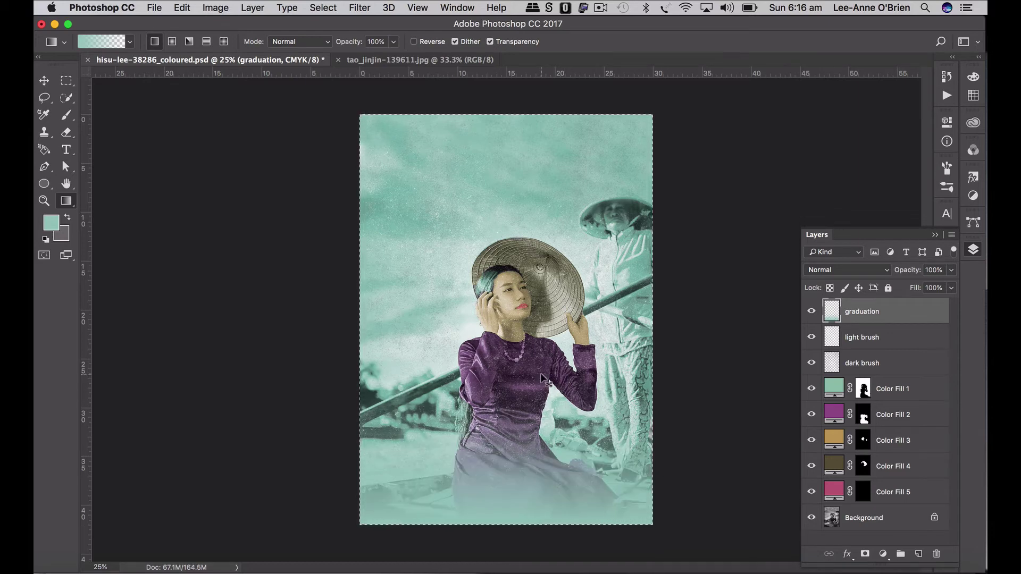
key(super+s)
key(super+d)
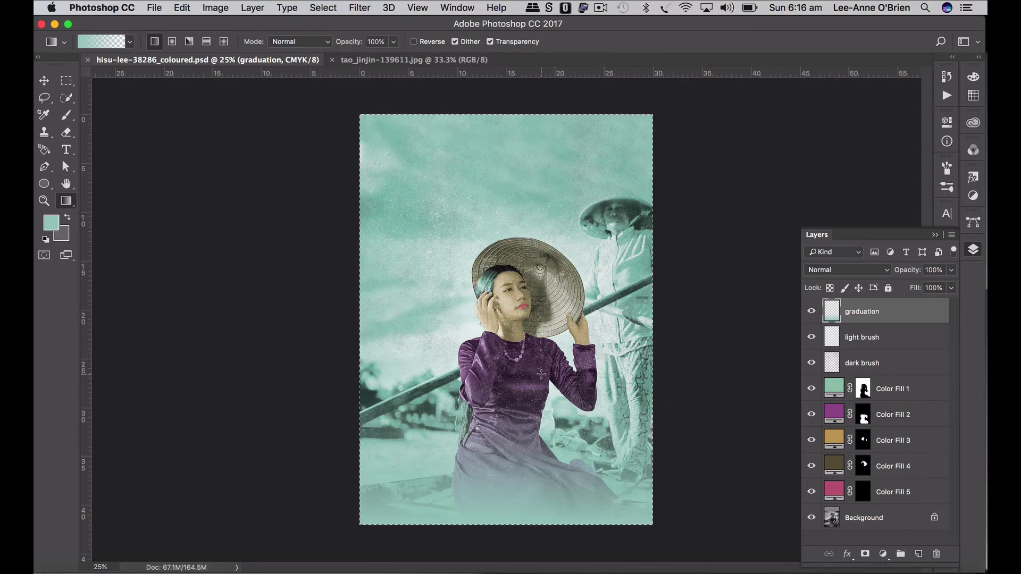
Step: Save a JPEG copy of the image as hisu-lee-38286_coloured.jpg in the Images folder
key(super+shift+s)
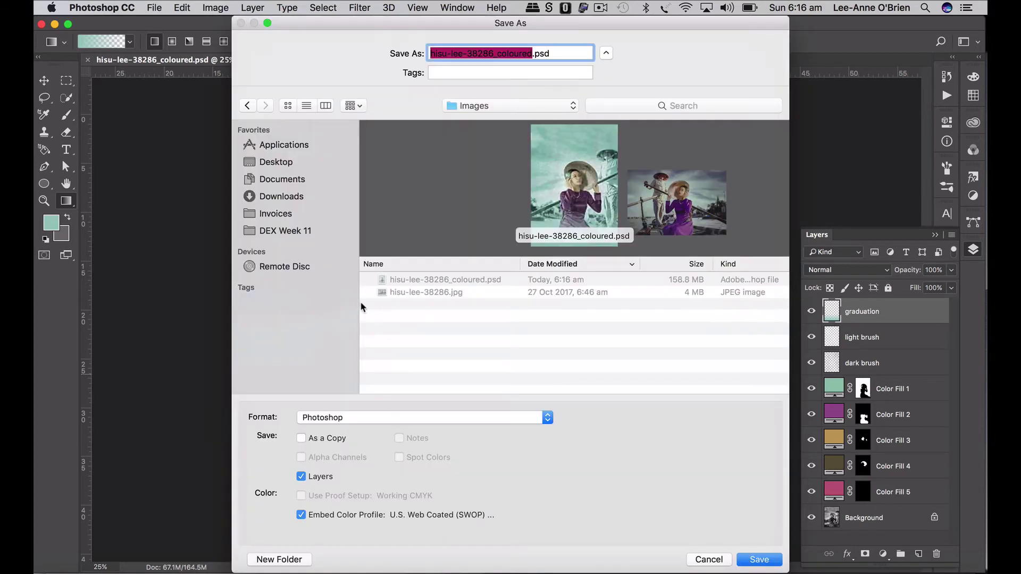
click(436, 416)
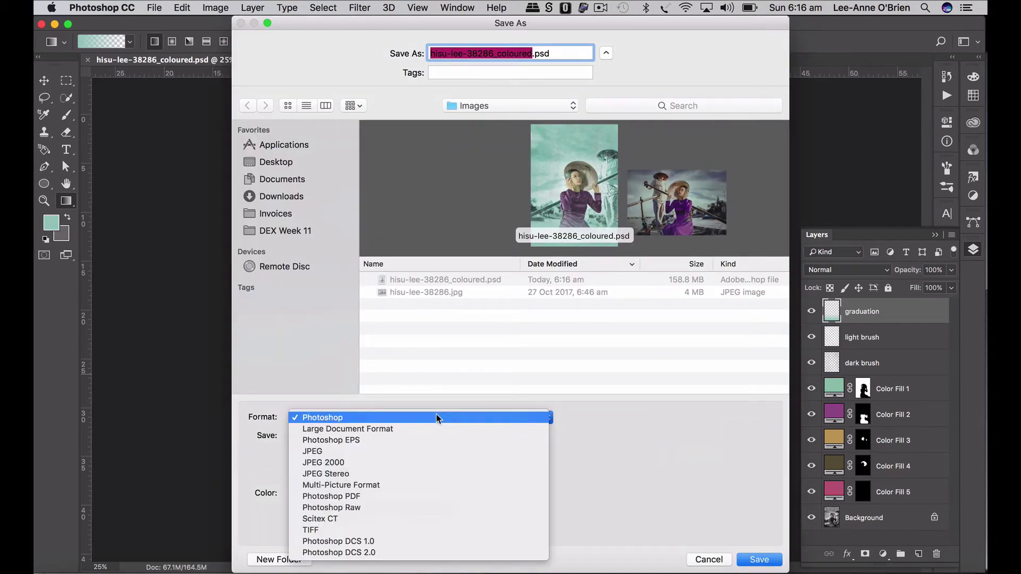
click(416, 451)
click(764, 562)
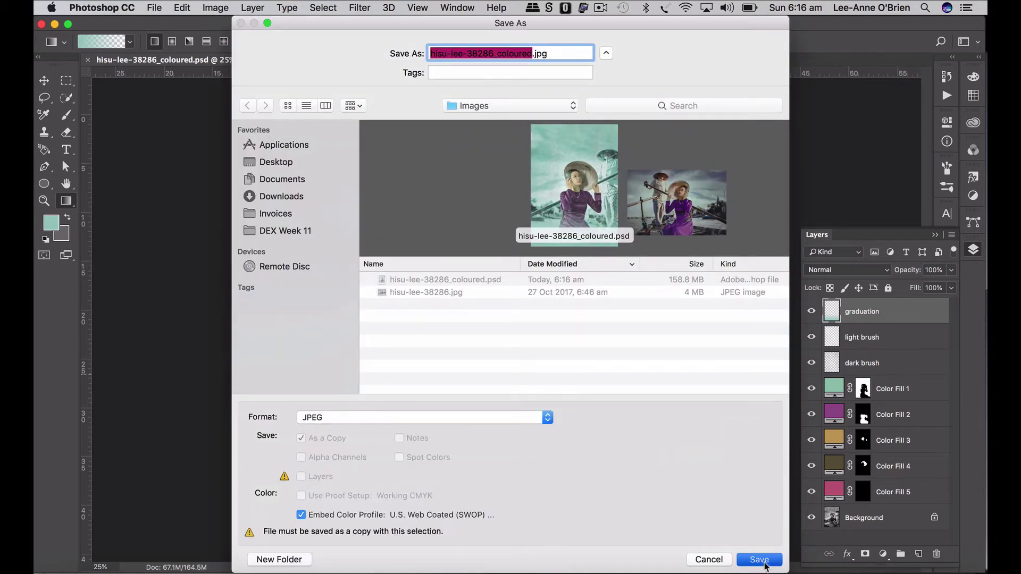
click(589, 196)
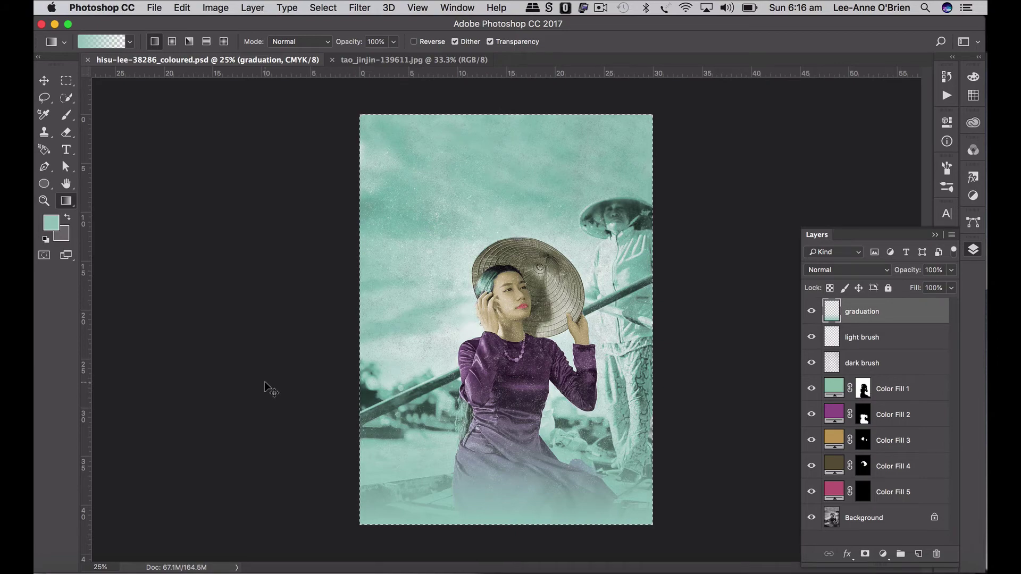
Step: Switch to Illustrator and copy the black square MADAME MO'S logo from Logo_vector.ai
key(super+Tab)
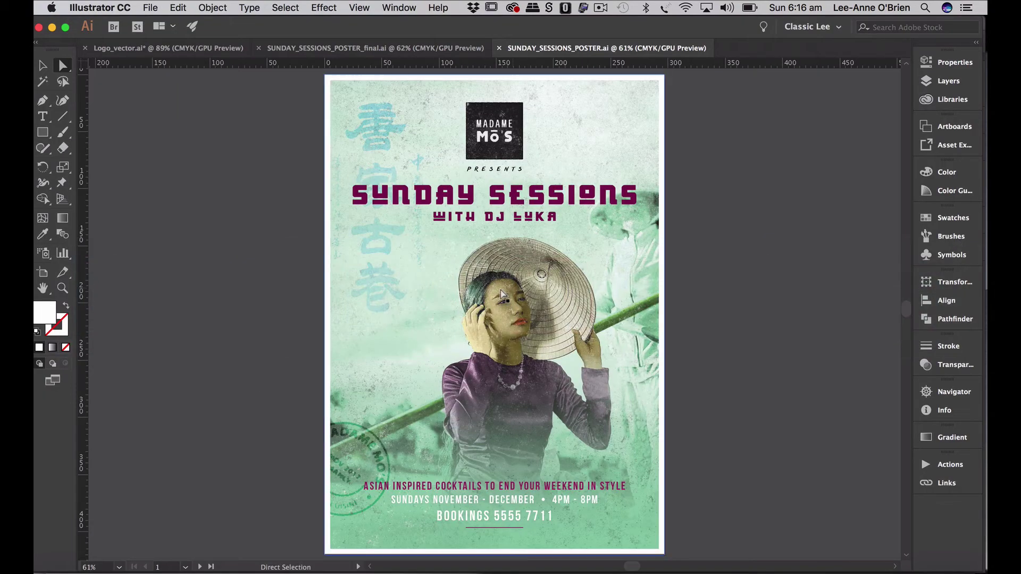
click(205, 49)
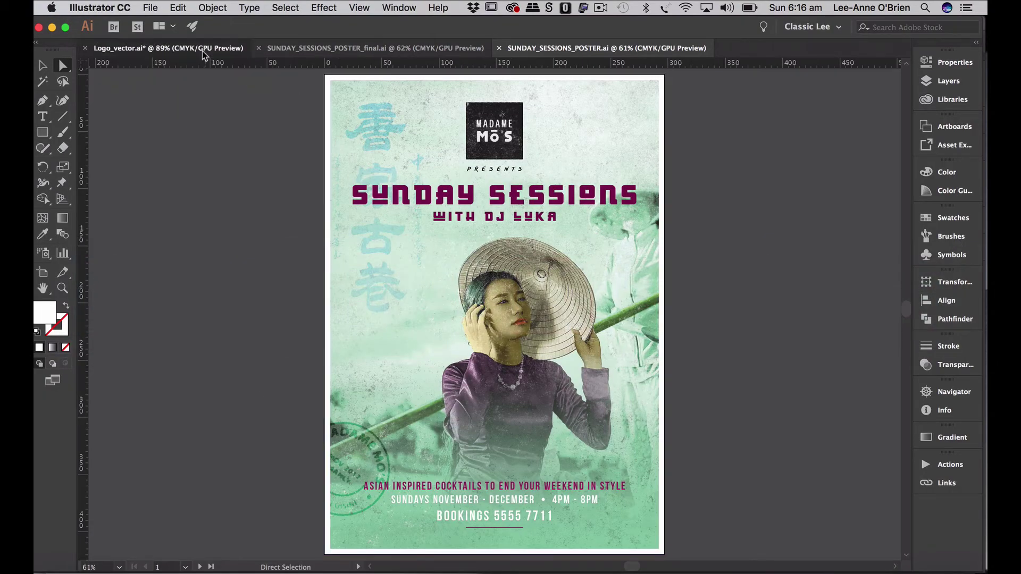
click(42, 65)
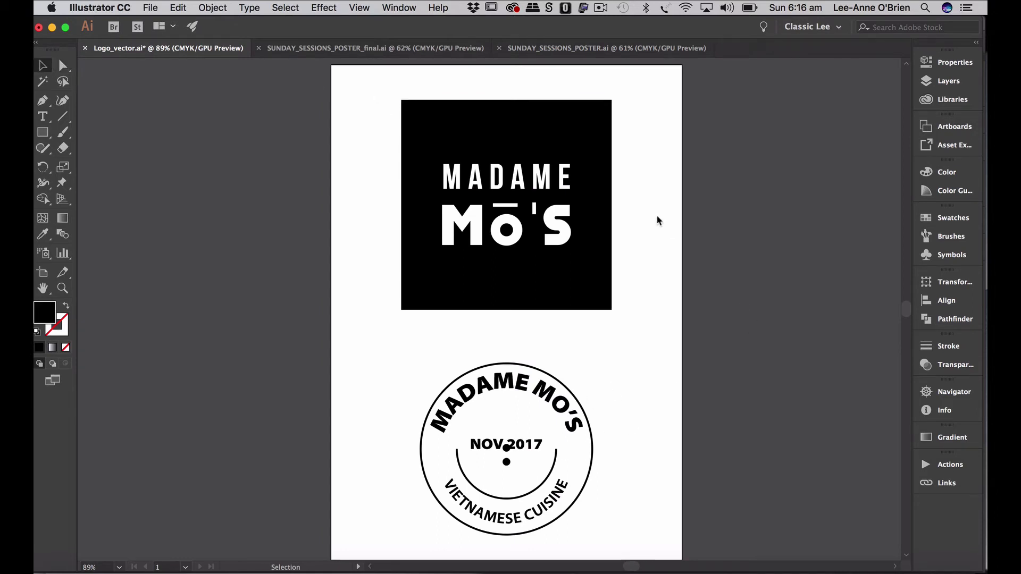
mouse_move(384, 90)
mouse_down()
mouse_move(543, 229)
mouse_move(642, 346)
mouse_up()
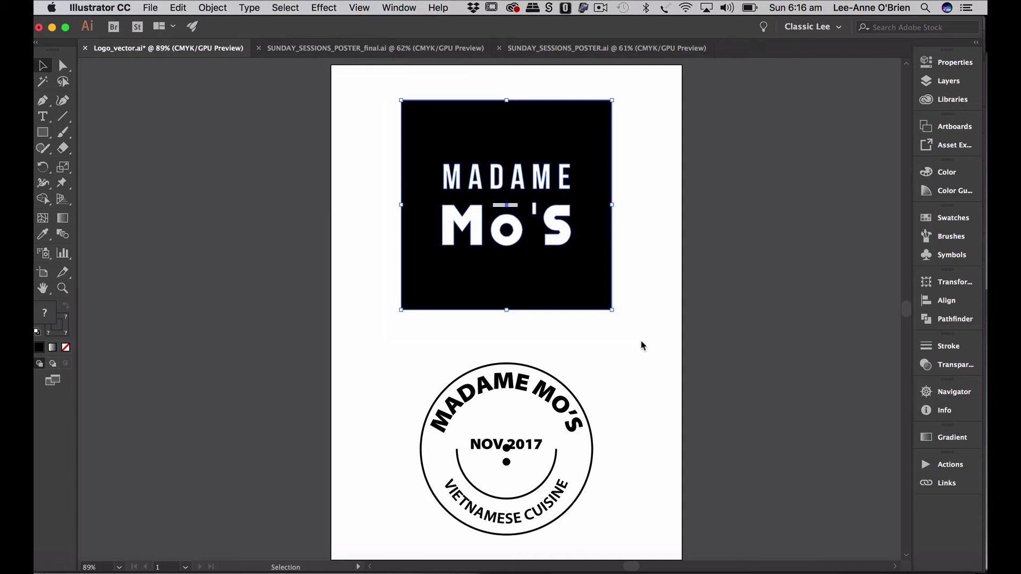
key(a)
Step: Switch to Photoshop and start a new document sized 14 by 14 centimetres
key(super+Tab)
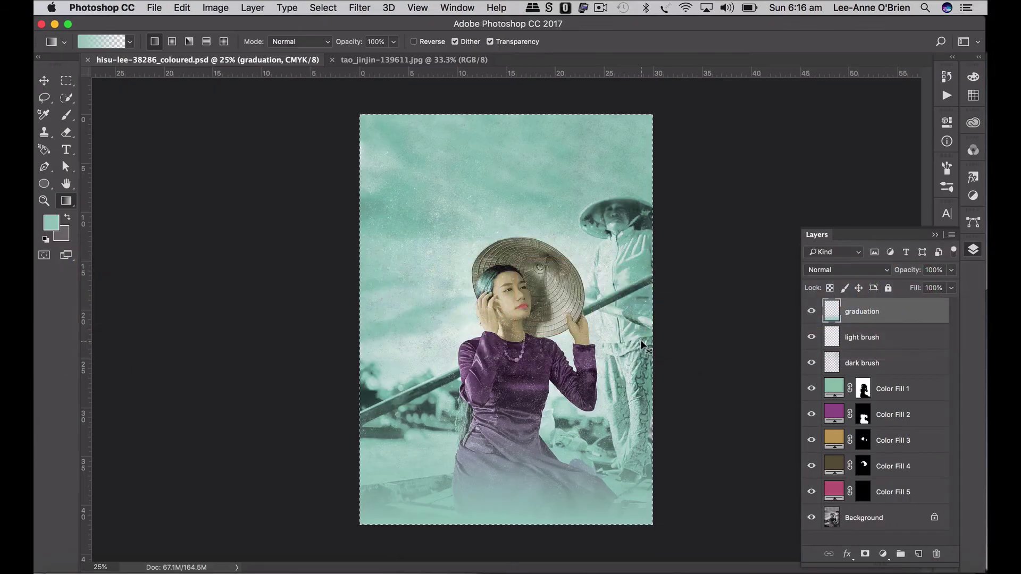
key(super+n)
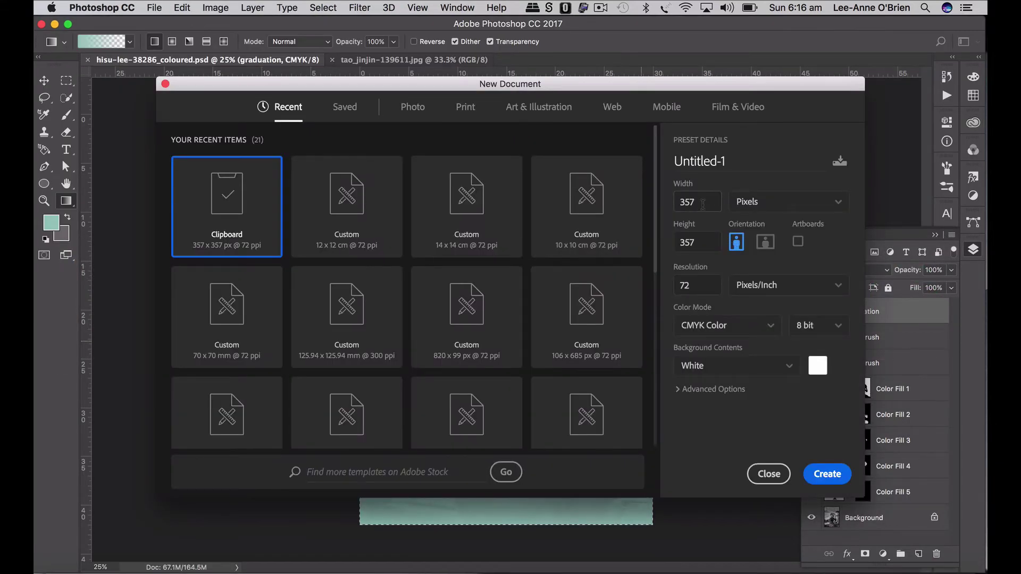
click(773, 208)
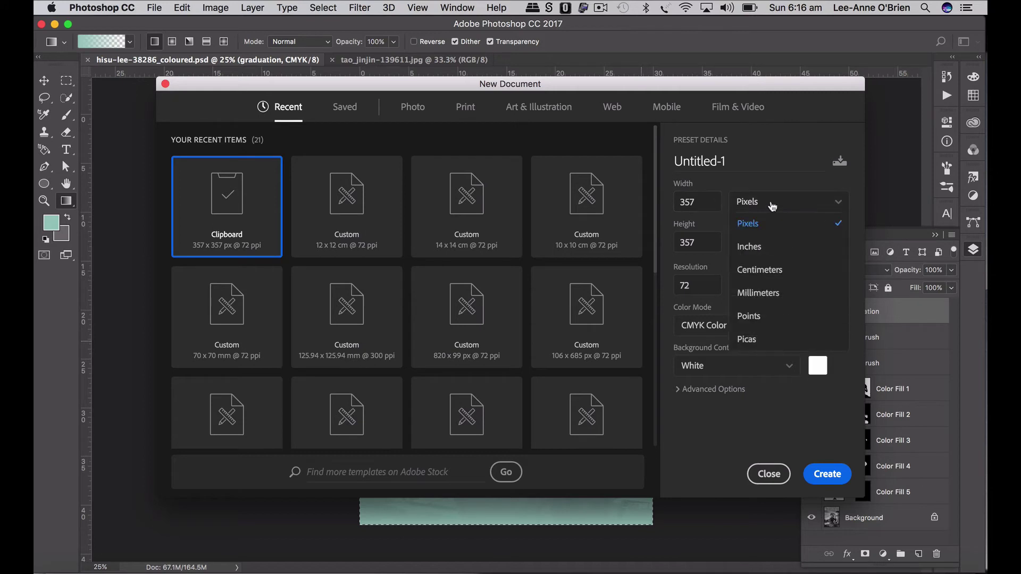
click(776, 269)
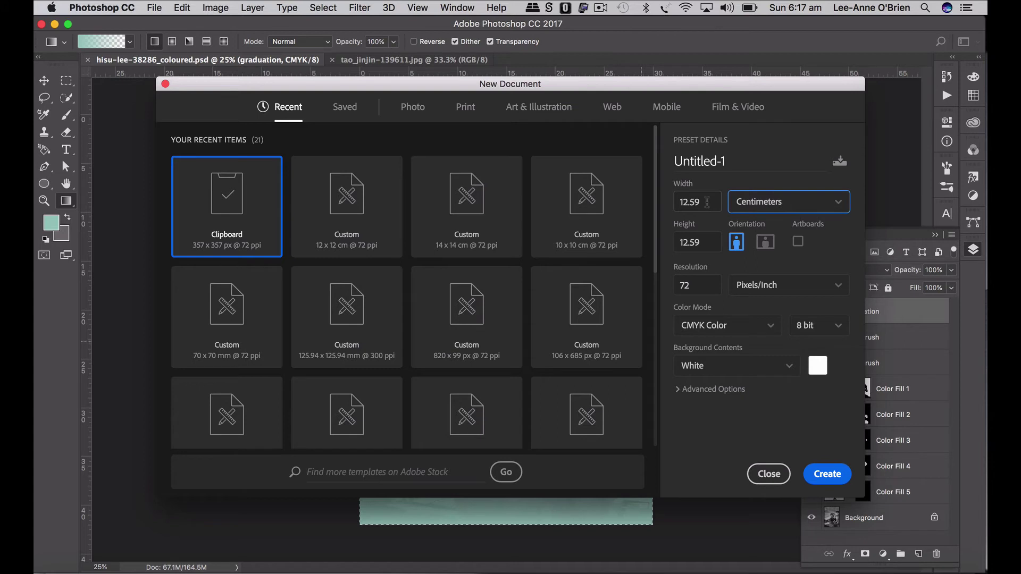
drag(706, 202, 663, 207)
text(1)
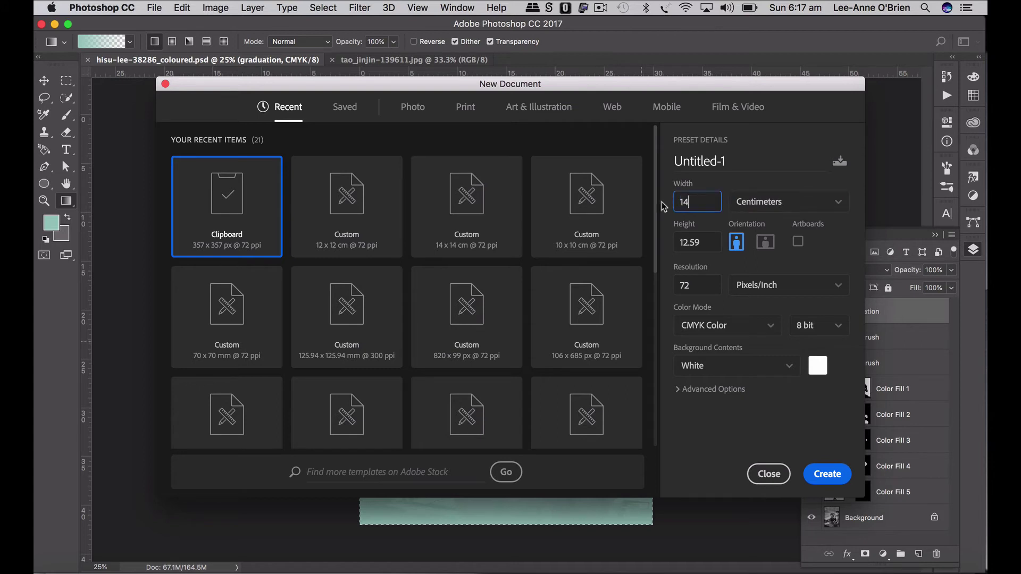
text(4)
key(Tab)
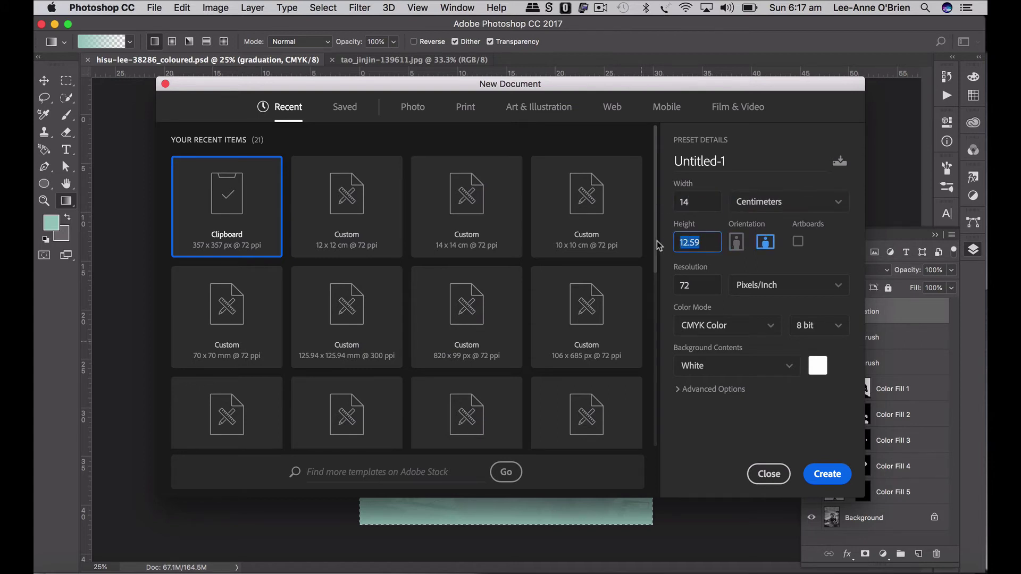
text(14)
Step: Set the new document to Grayscale at 300 pixels per inch and create it
click(745, 330)
click(730, 370)
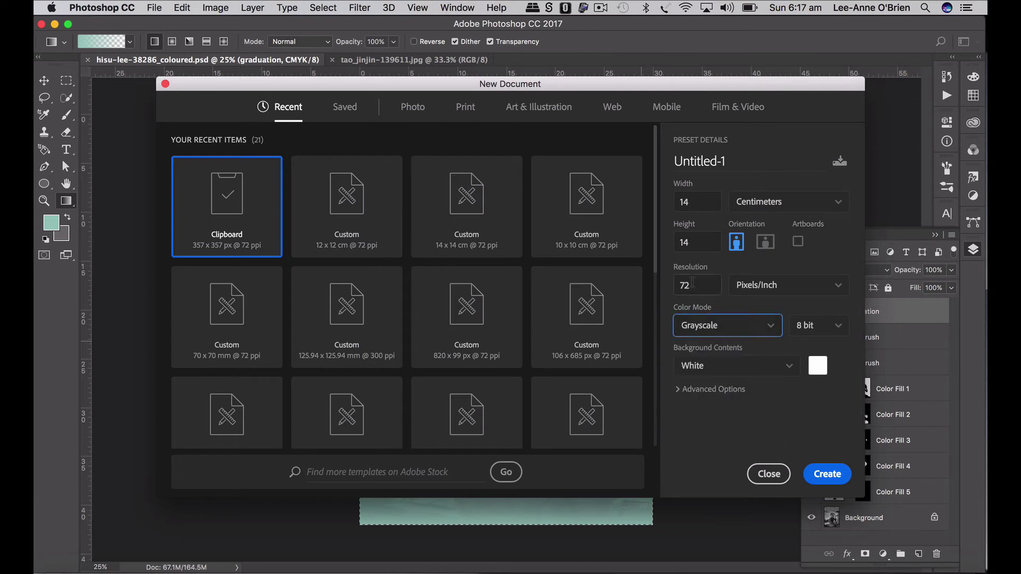
click(674, 284)
text(300)
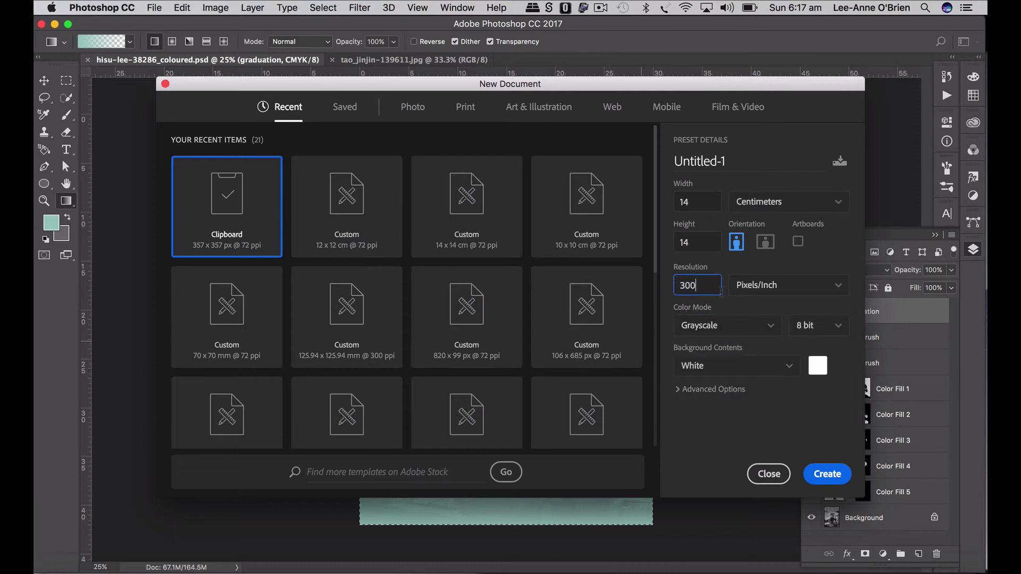
click(827, 472)
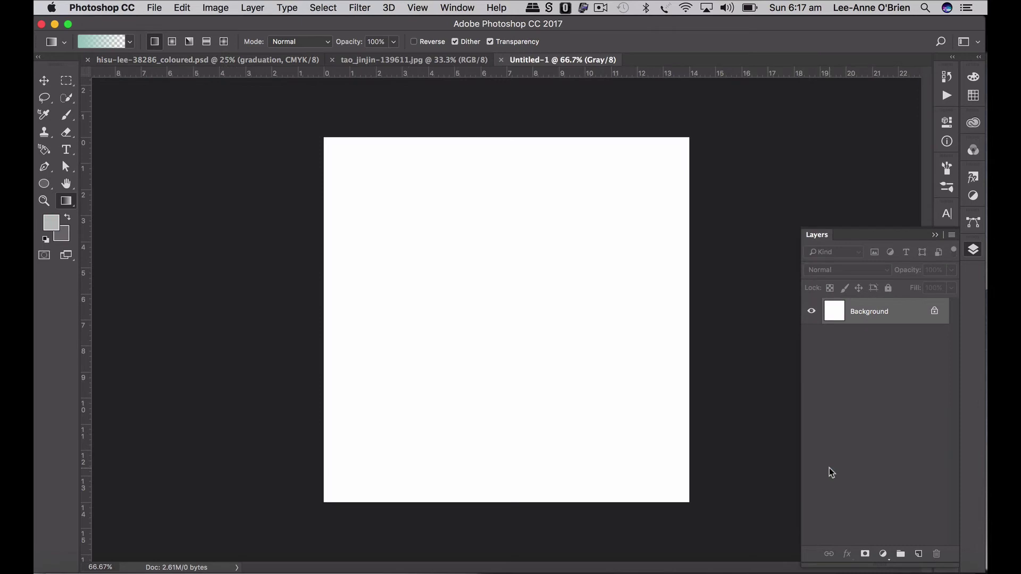
Step: Paste the copied logo as pixels and convert its layer to a Smart Object
key(super+v)
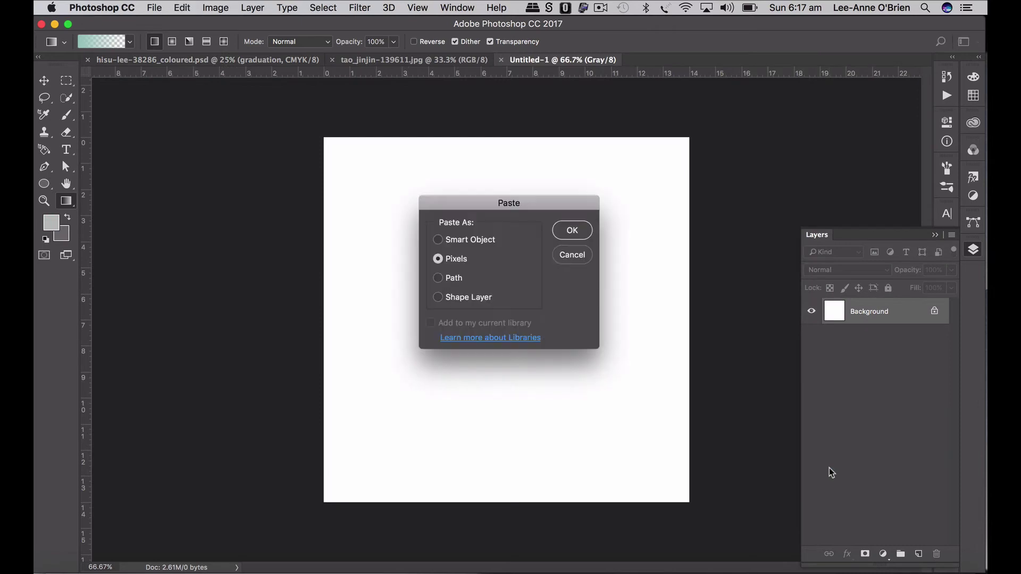
click(565, 236)
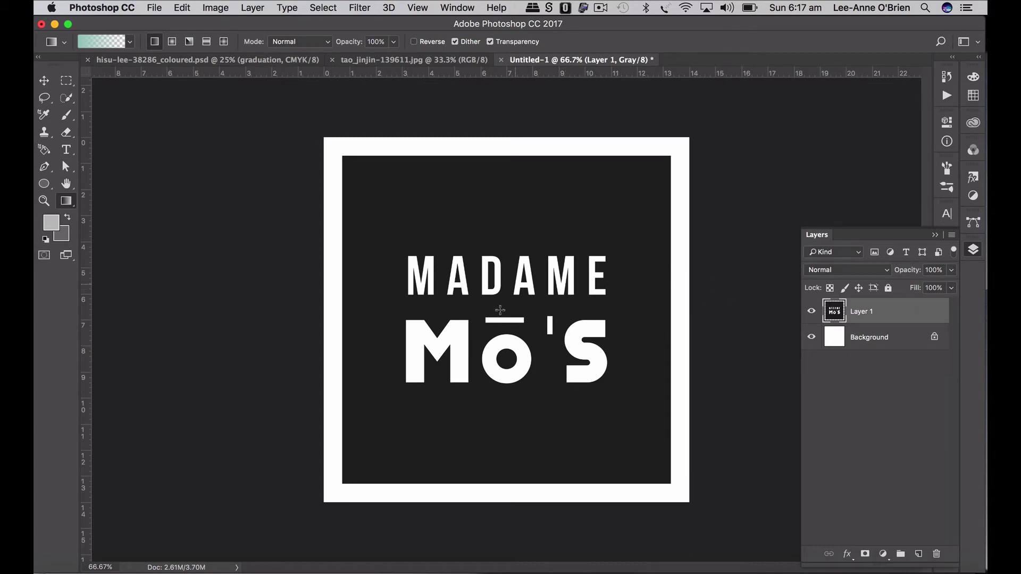
click(951, 236)
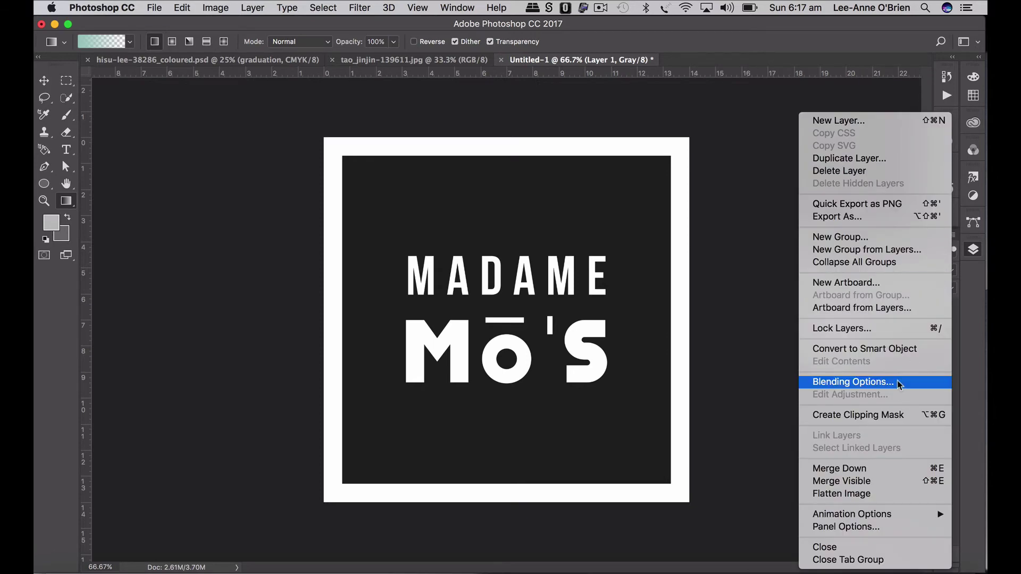
click(893, 349)
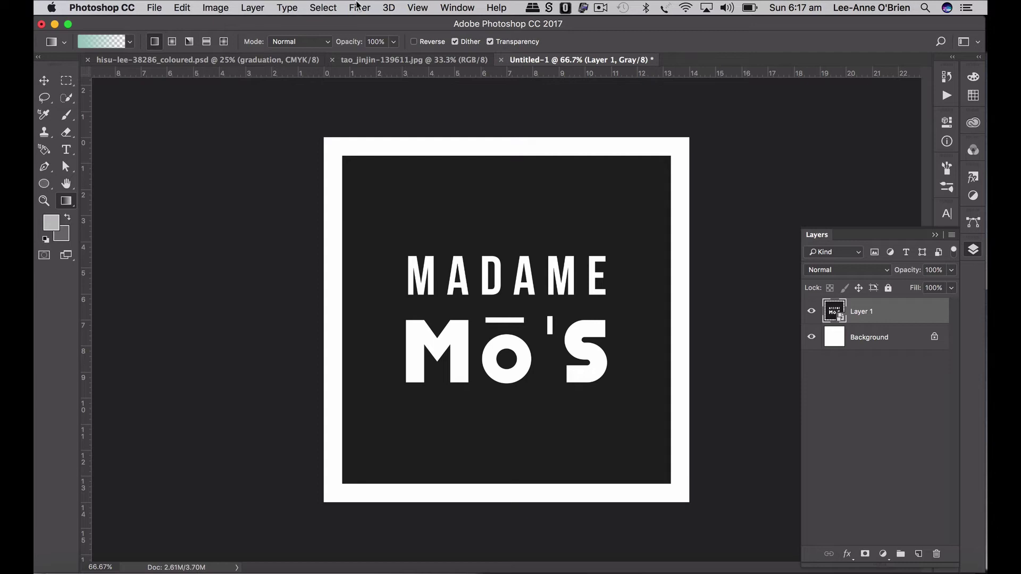
Step: Apply a Median noise filter to the logo layer with a radius slightly below 13 pixels to round the corners
click(358, 7)
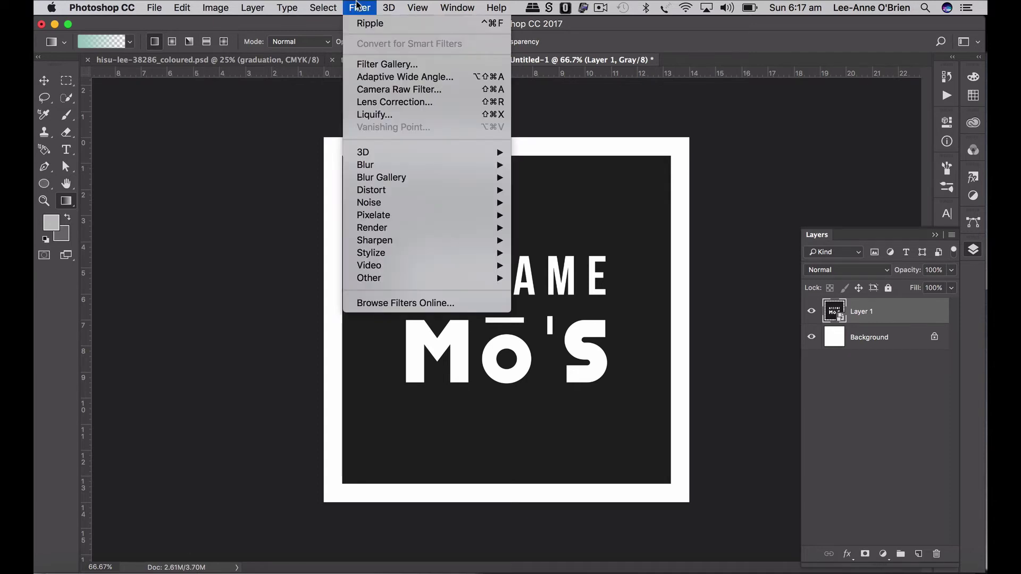
mouse_move(392, 204)
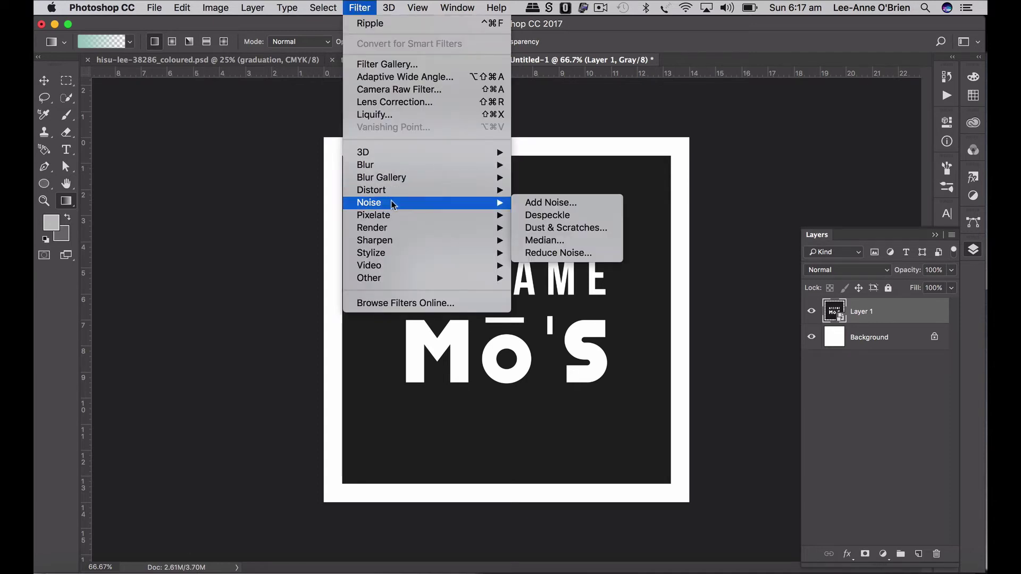
click(542, 241)
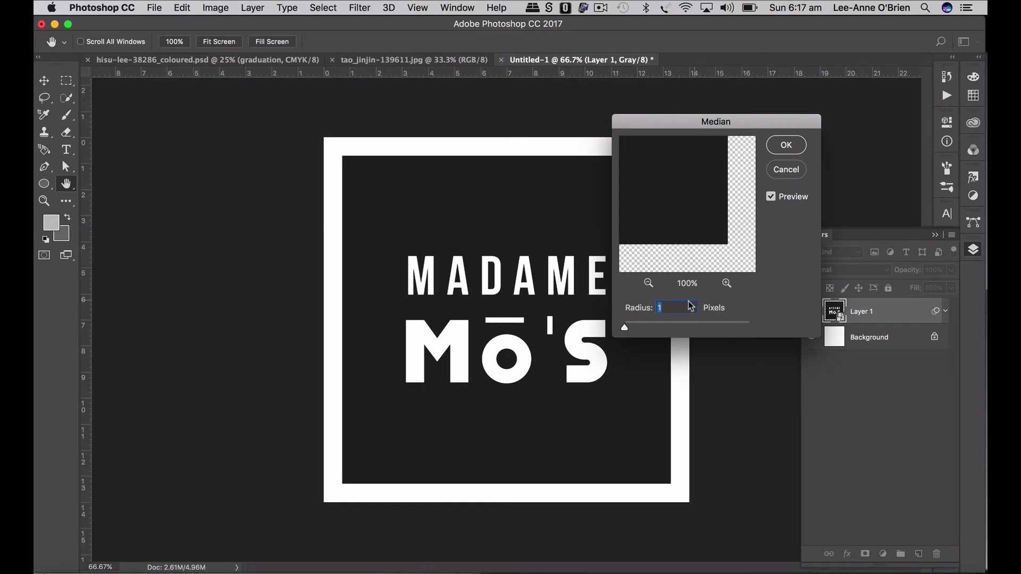
drag(627, 326, 634, 327)
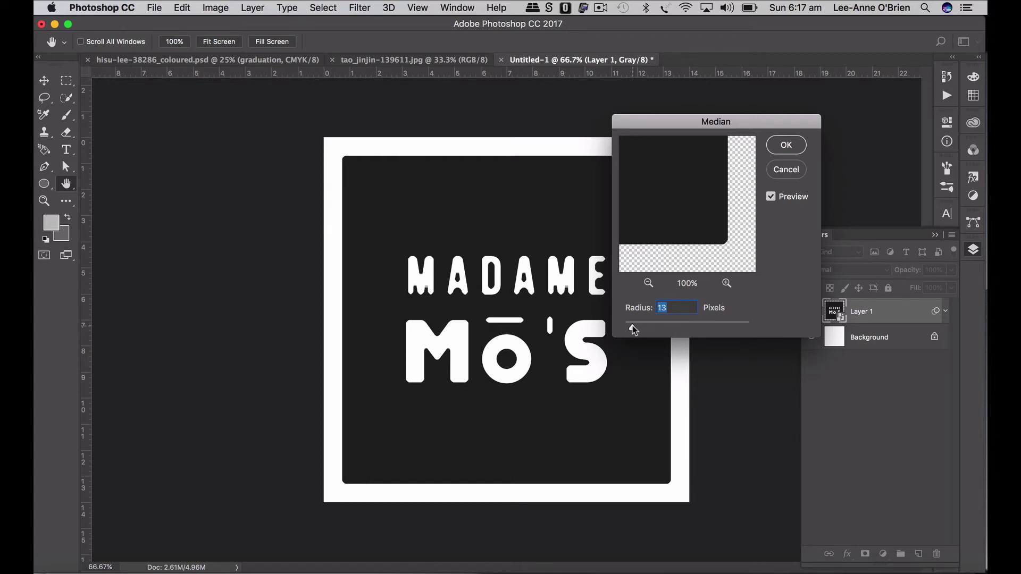
drag(632, 325, 630, 327)
drag(630, 325, 630, 325)
click(786, 145)
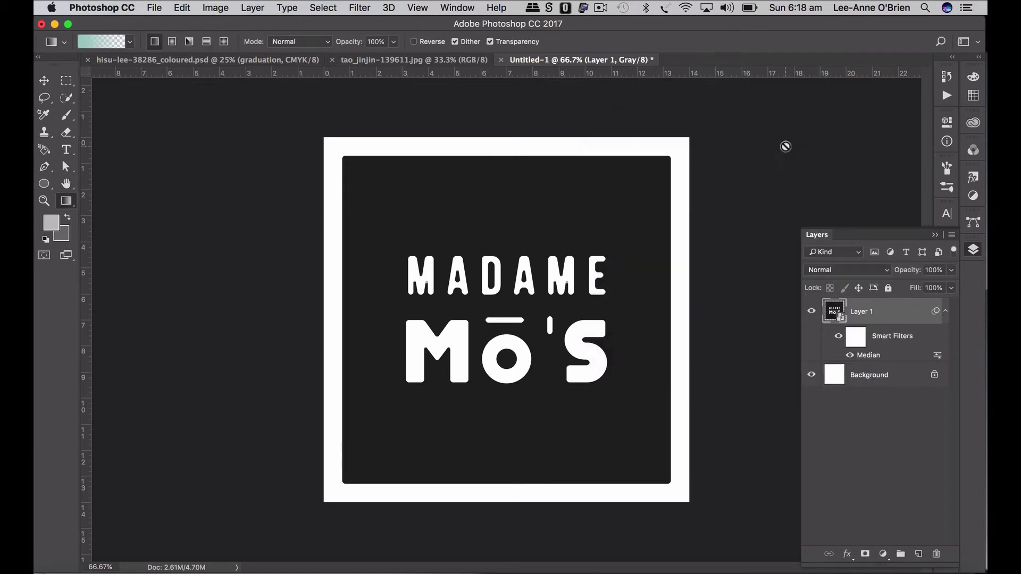
Step: Start a Medium Ripple distortion on the logo layer with an amount of 90%, and check the letter S in its preview
click(364, 6)
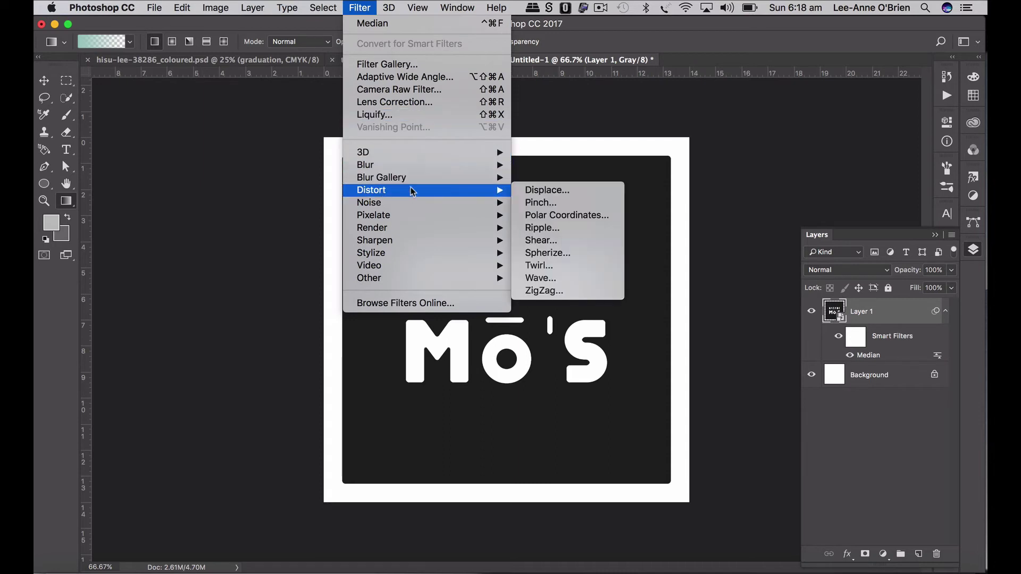
mouse_move(494, 202)
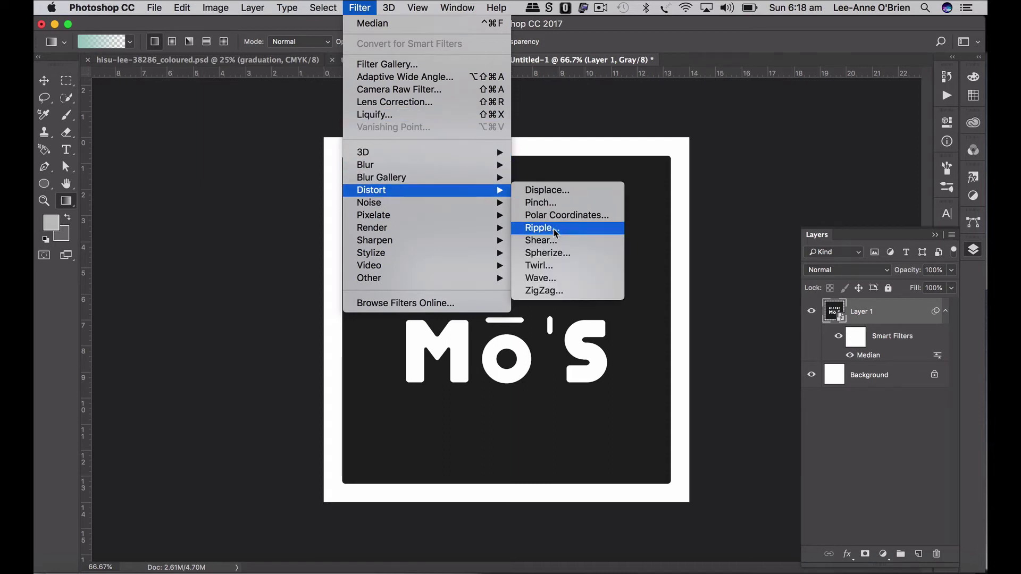
click(555, 233)
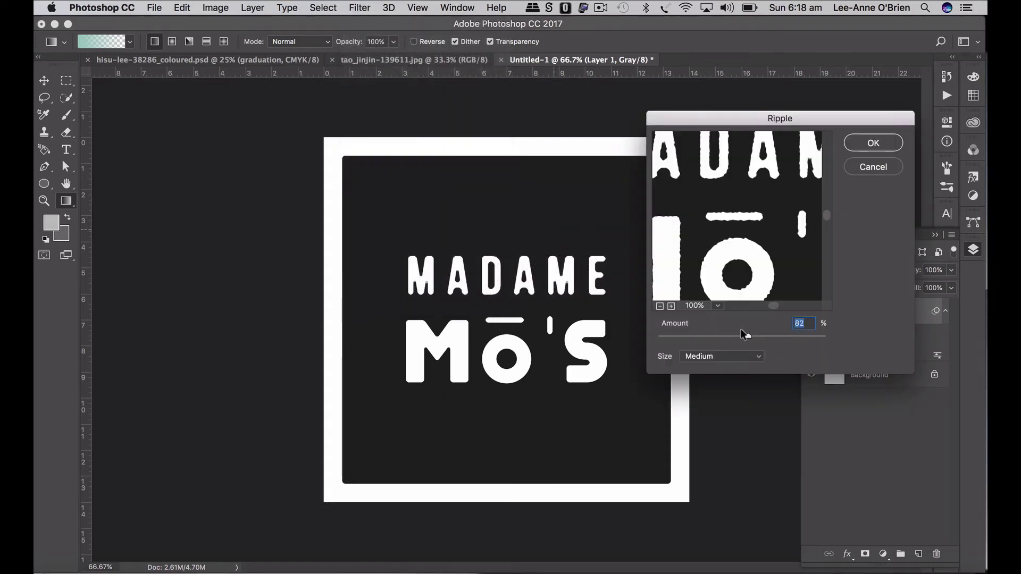
drag(749, 335, 749, 335)
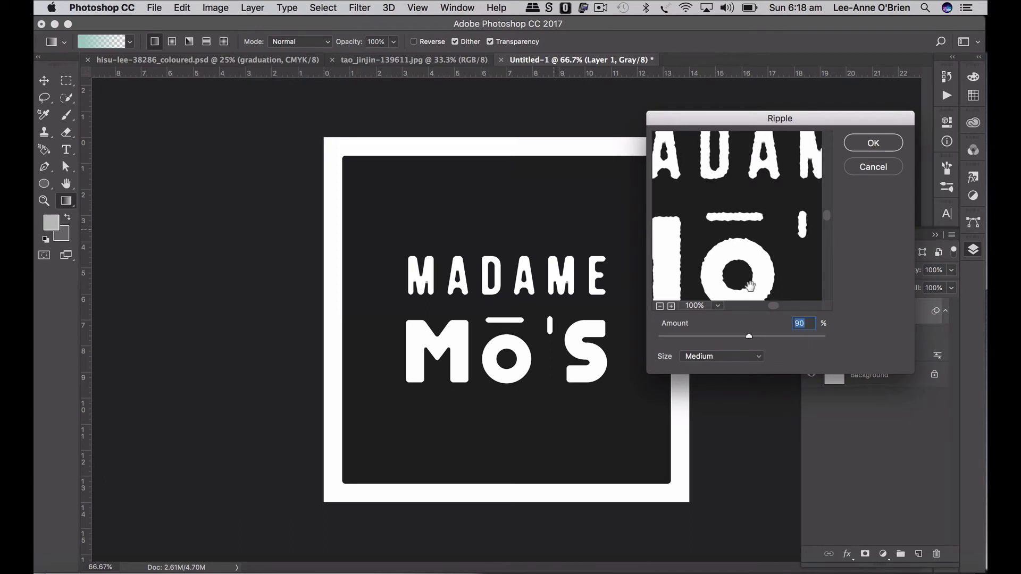
drag(750, 279, 666, 234)
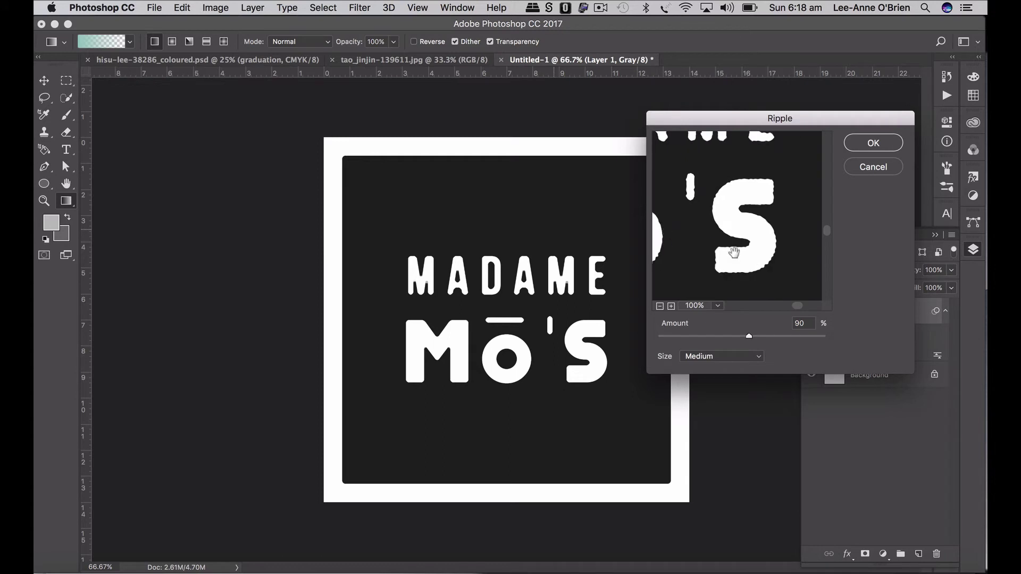
drag(734, 251, 674, 219)
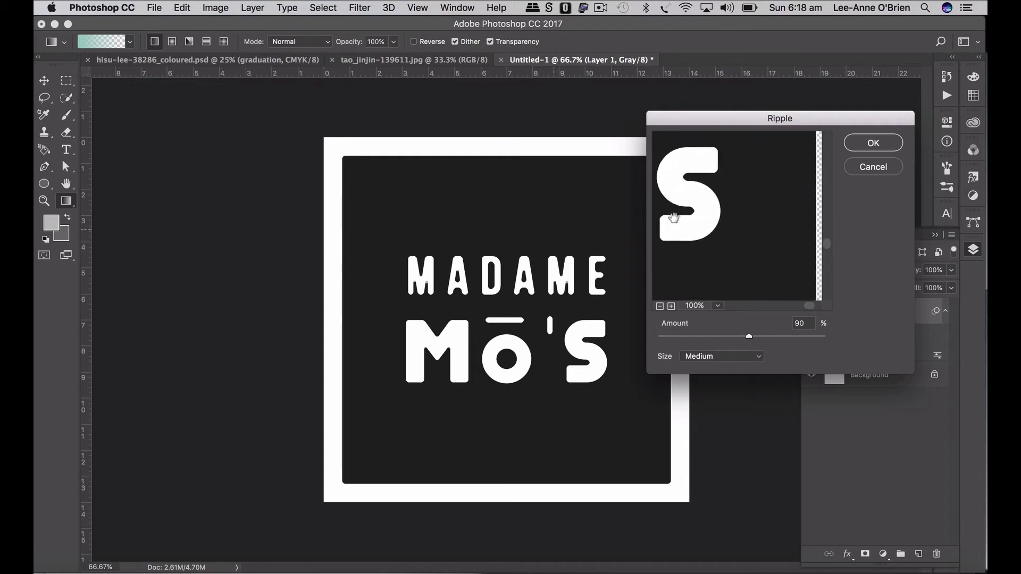
Step: Try the Large ripple size with the amount reduced to 16%, and return to Medium size
click(709, 355)
click(710, 367)
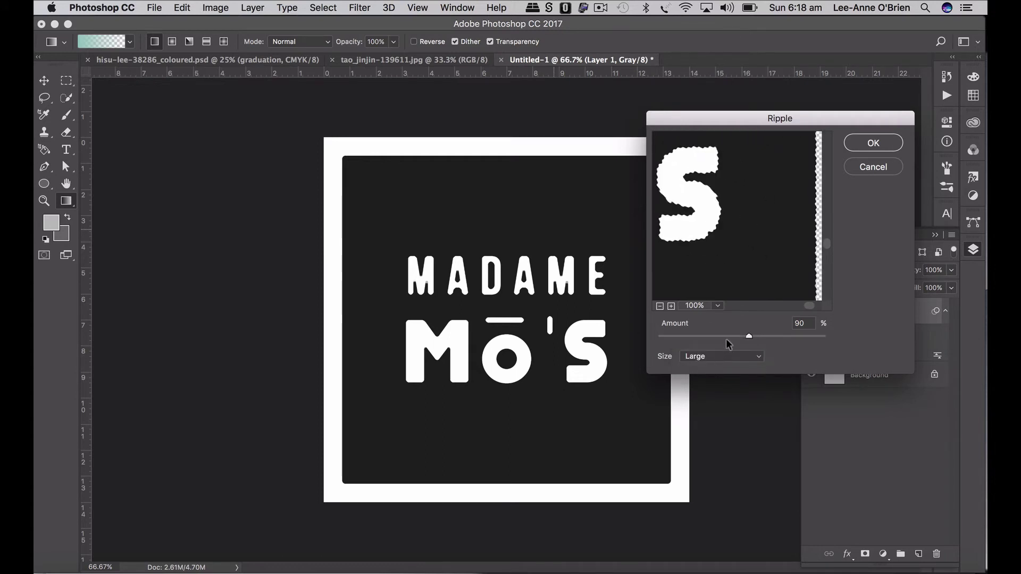
drag(743, 339, 739, 338)
click(729, 357)
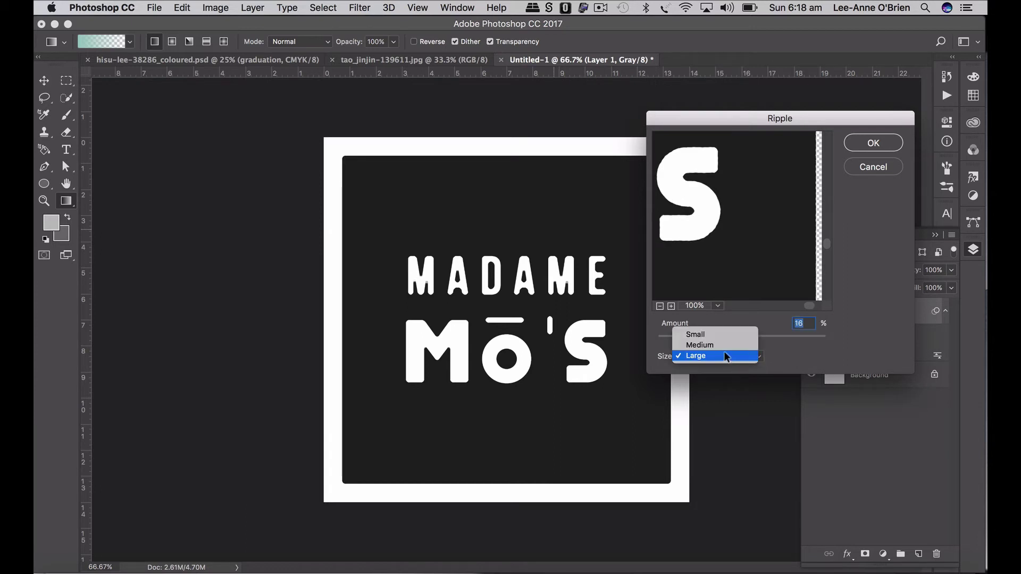
click(722, 348)
Step: Raise the ripple amount to 147%, ease it back slightly, and apply the filter to the logo
drag(742, 337, 756, 341)
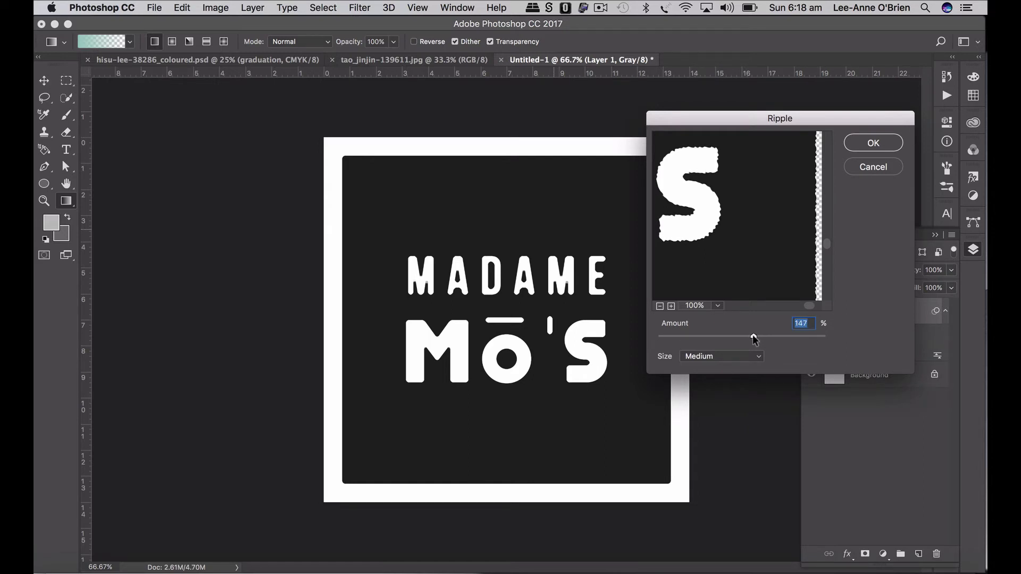
drag(752, 335, 750, 336)
click(865, 143)
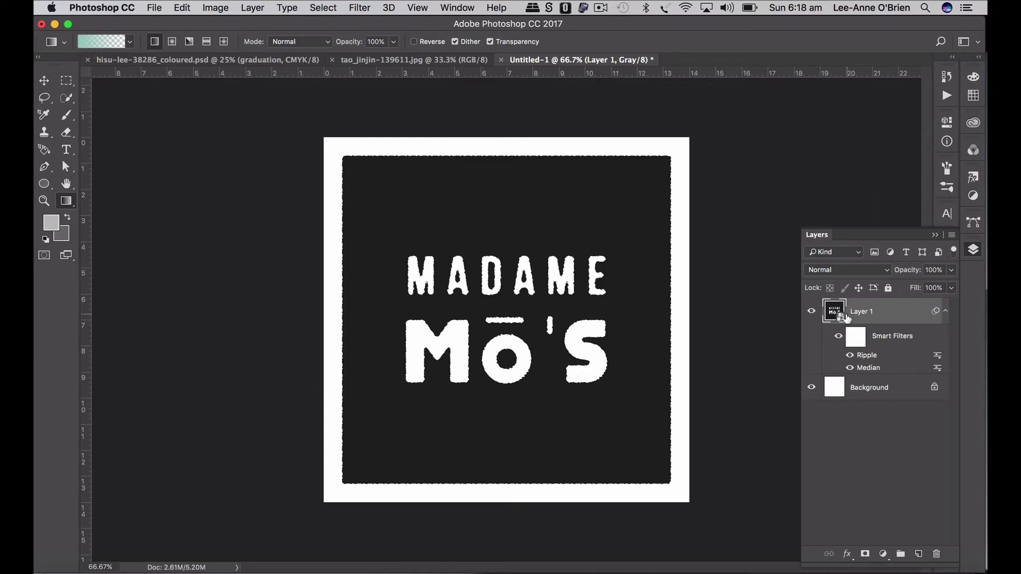
Step: Add a layer mask to the logo layer and stamp the 2000 px speckle brush across it in near-black (#0e0e0e)
click(865, 554)
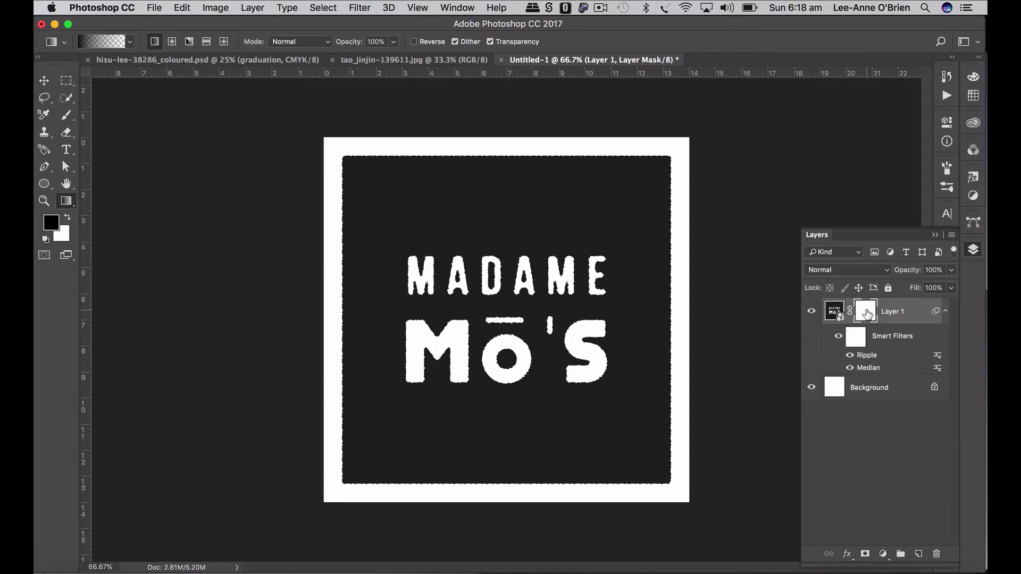
click(66, 115)
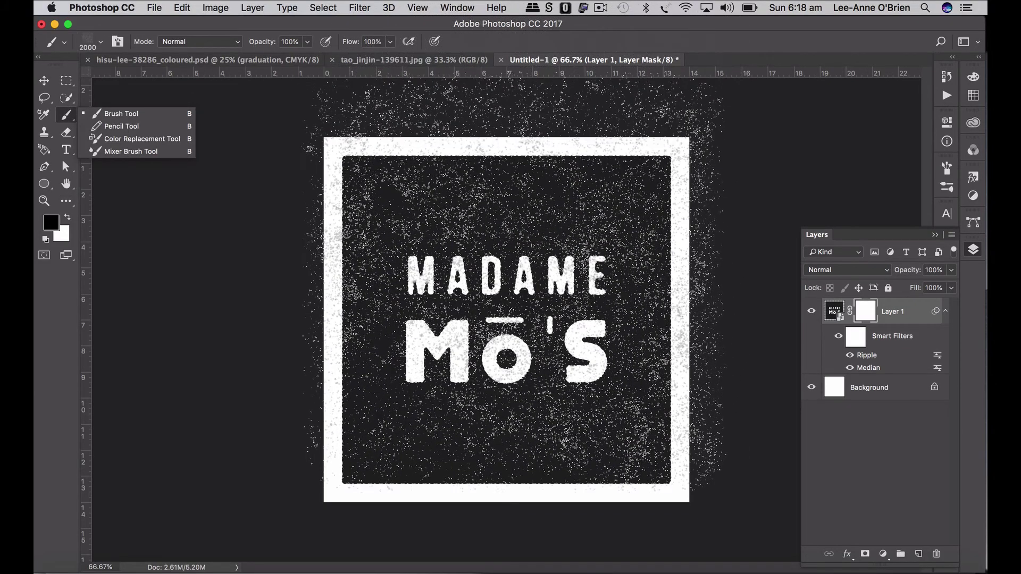
click(52, 225)
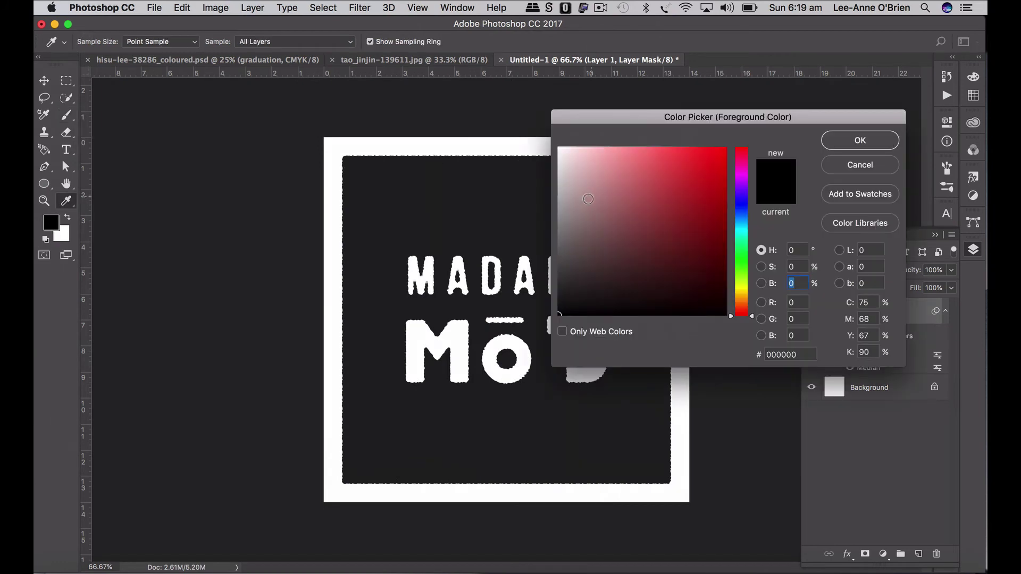
mouse_move(558, 209)
mouse_down()
mouse_move(589, 246)
mouse_move(558, 216)
mouse_move(558, 310)
mouse_up()
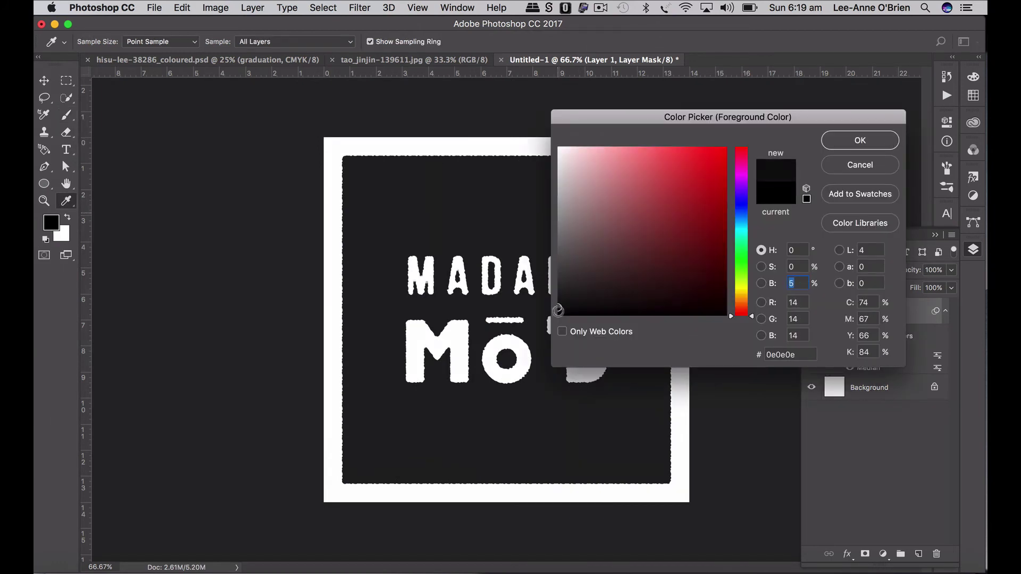
click(859, 140)
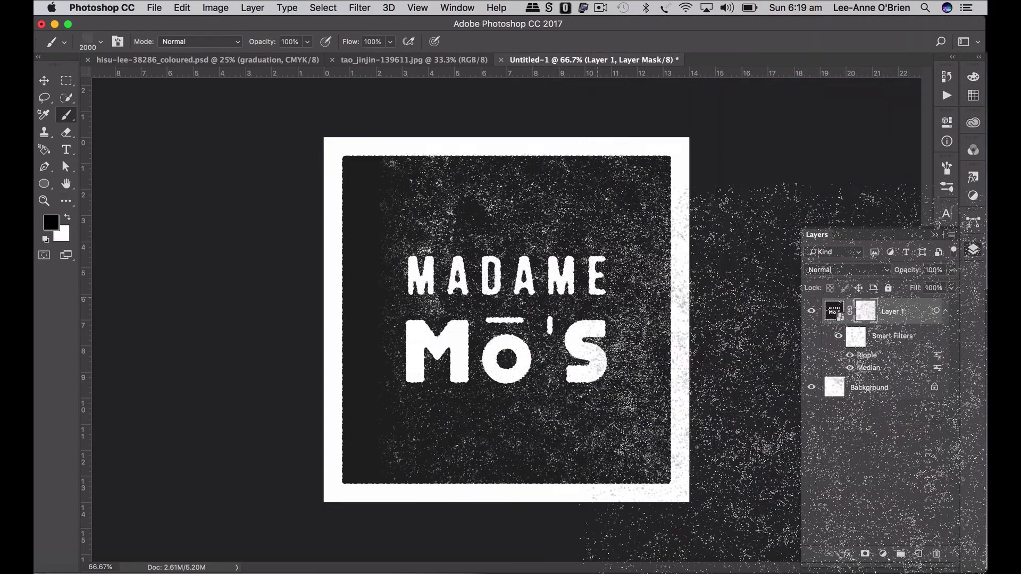
click(385, 315)
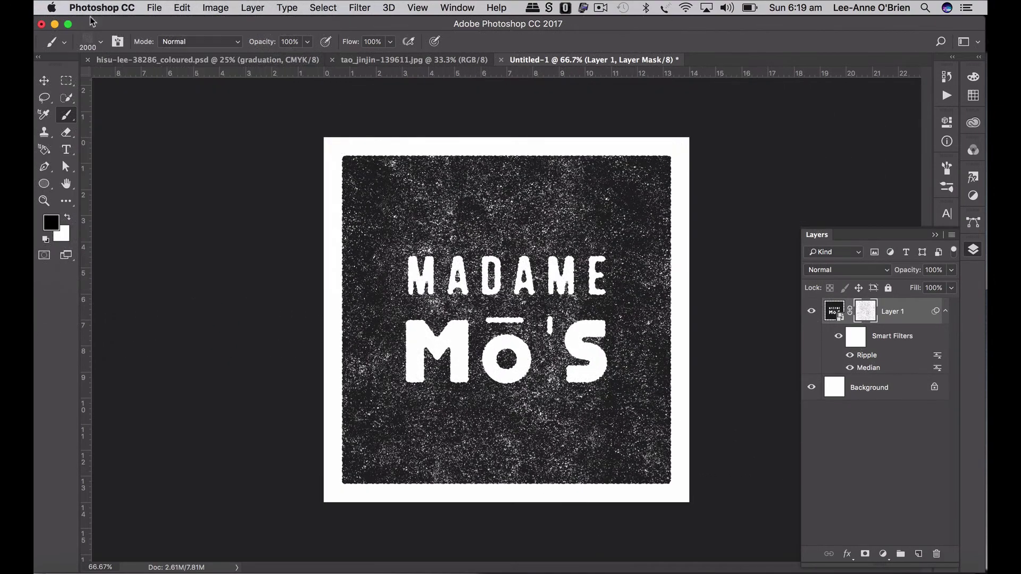
Step: Try the speckle brush at 412 px on the logo's layer mask above the word MADAME, and undo the stroke
click(100, 45)
drag(178, 86, 160, 84)
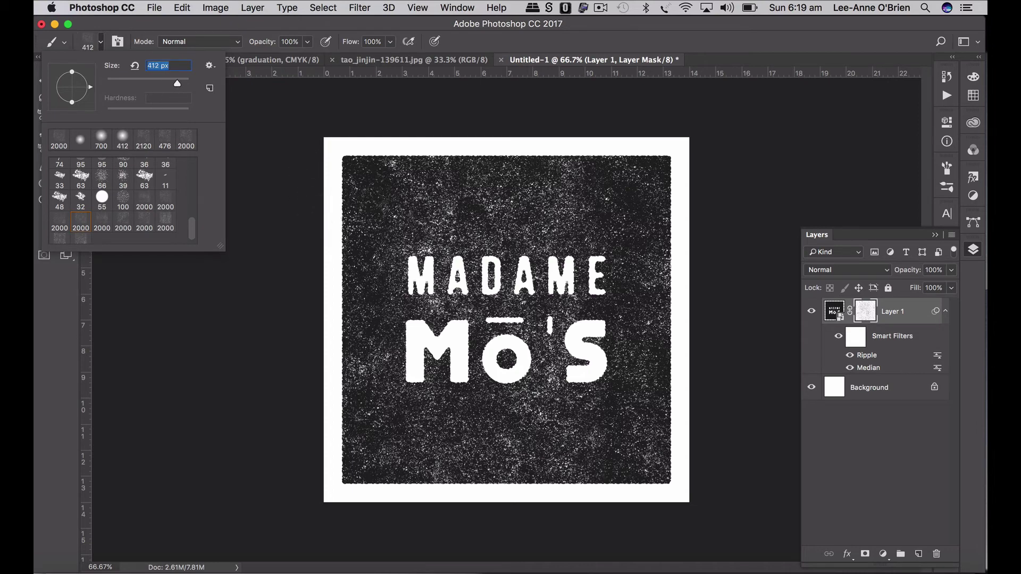
mouse_move(397, 219)
mouse_down()
mouse_move(418, 220)
mouse_move(402, 234)
mouse_move(400, 257)
mouse_up()
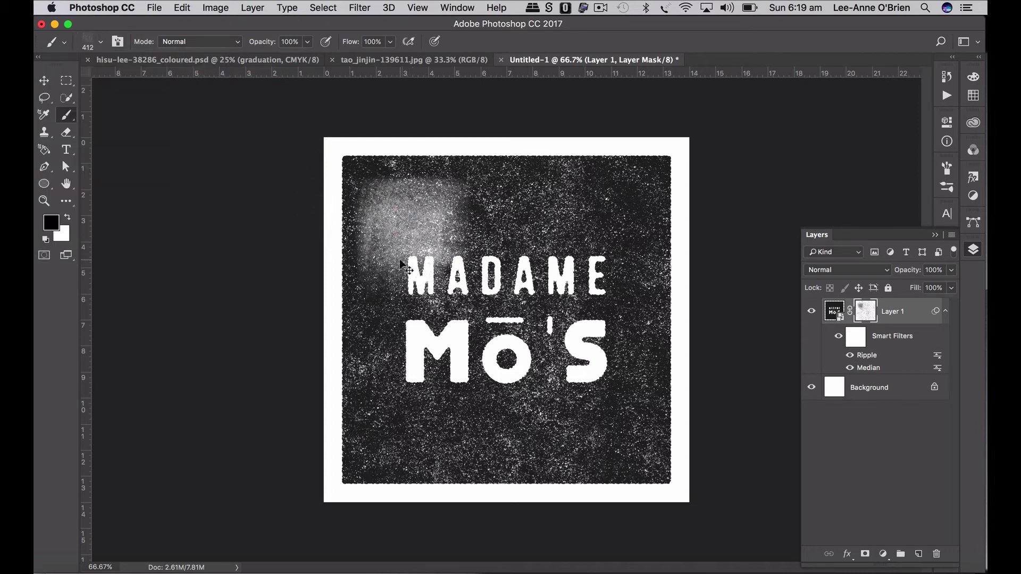
key(super+z)
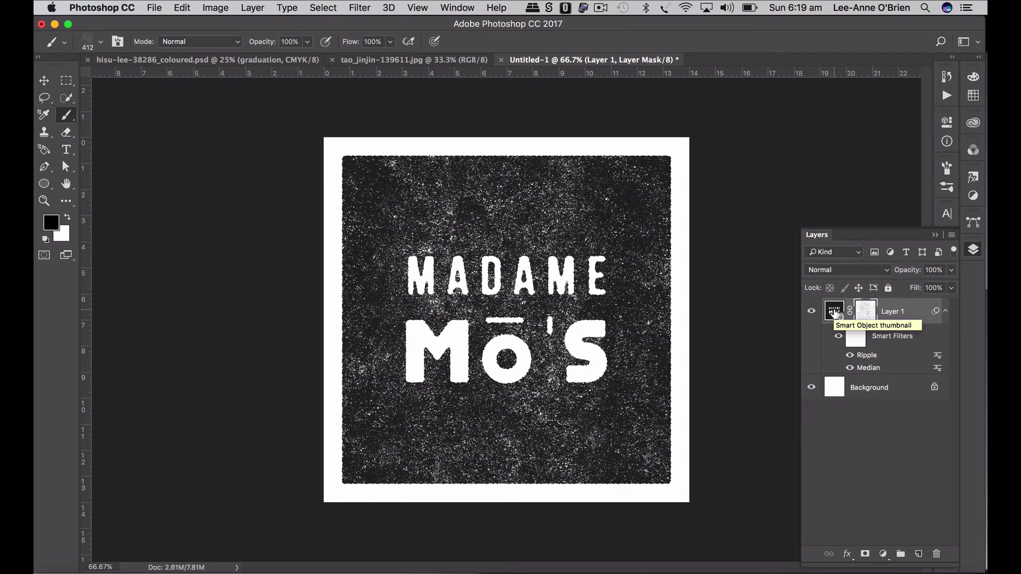
Step: Try duplicating the masked logo layer, select the duplicate's mask, and undo the duplication
click(836, 314)
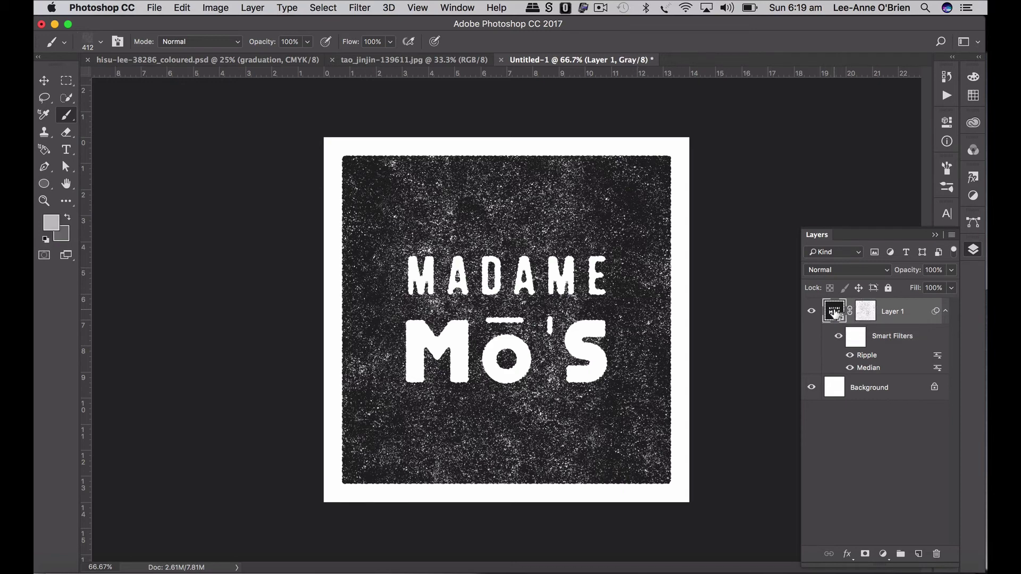
drag(835, 314, 920, 555)
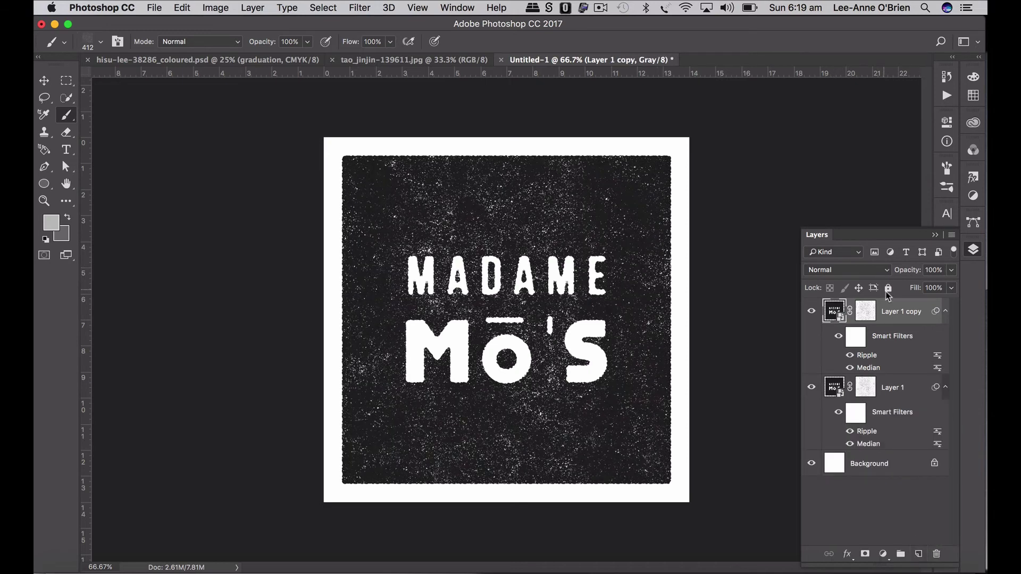
click(864, 314)
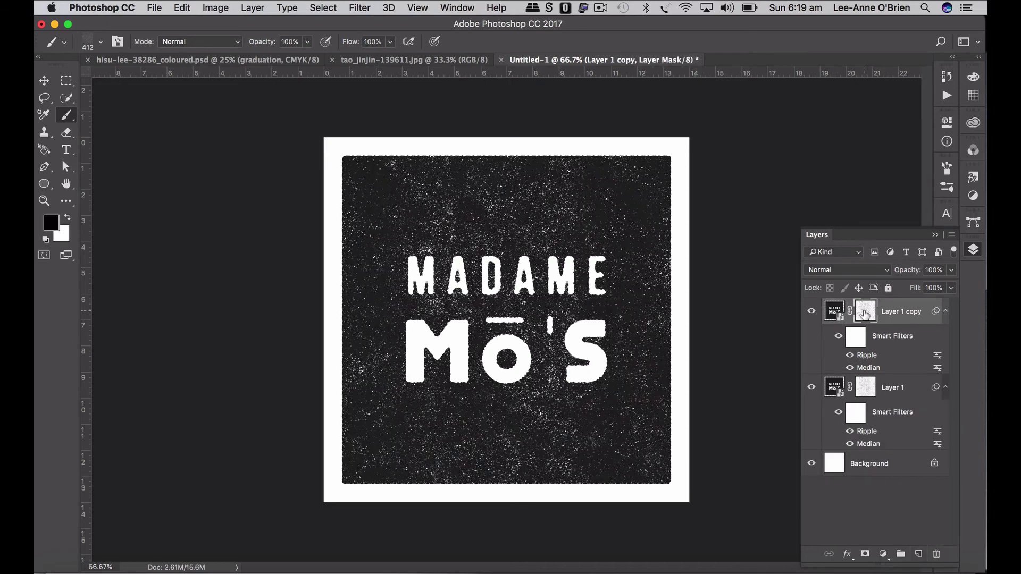
key(super+z)
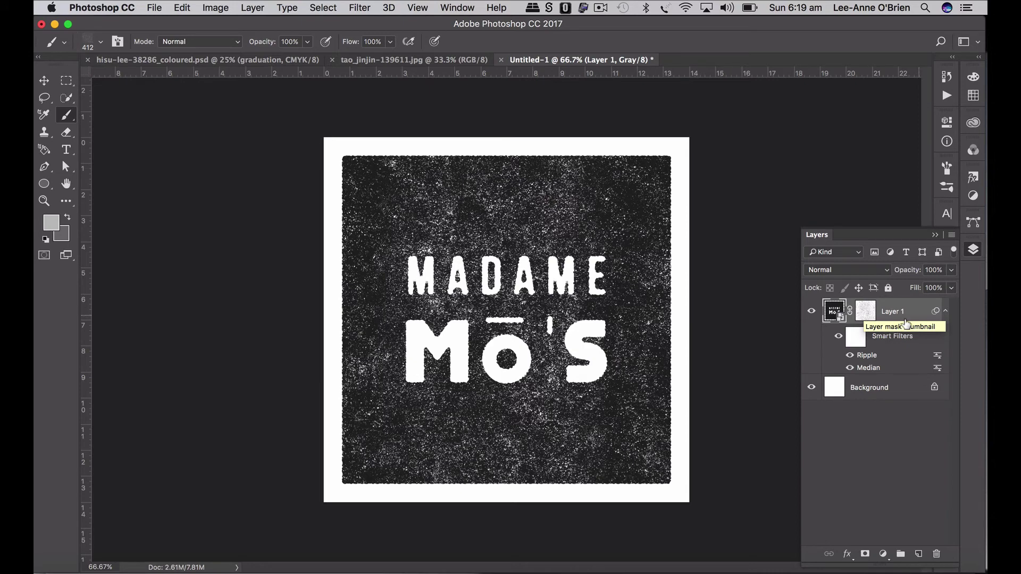
Step: Step back through the logo layer's recent edits and restore the layer with its speckled mask
click(866, 316)
key(super+z)
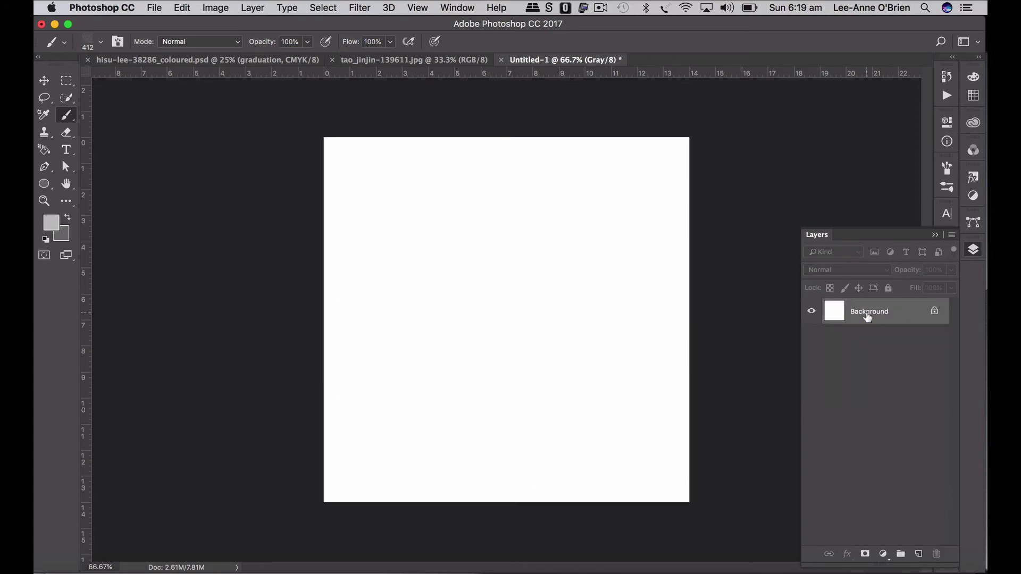
key(super+z)
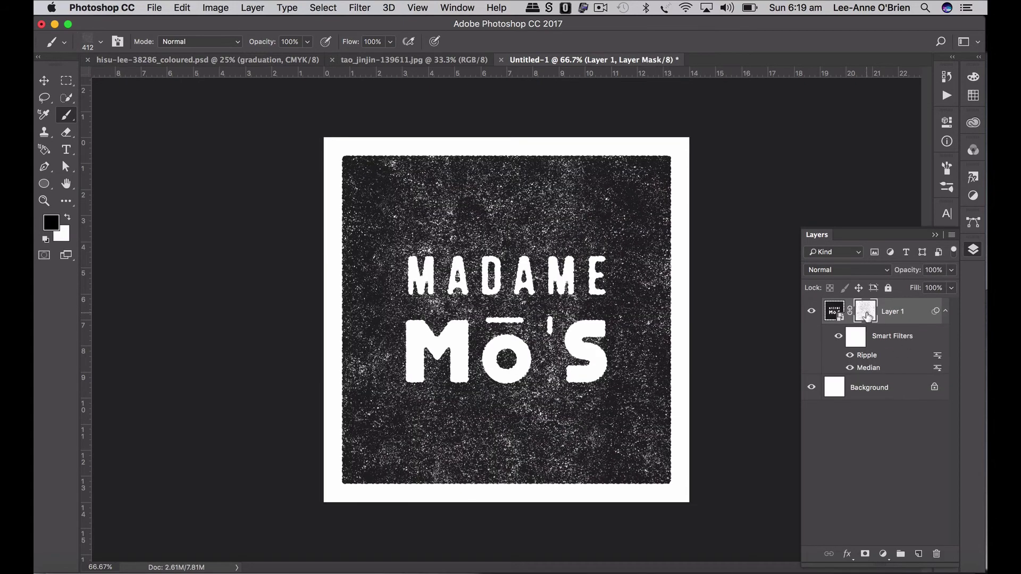
key(super+alt+z)
key(super+alt+z)
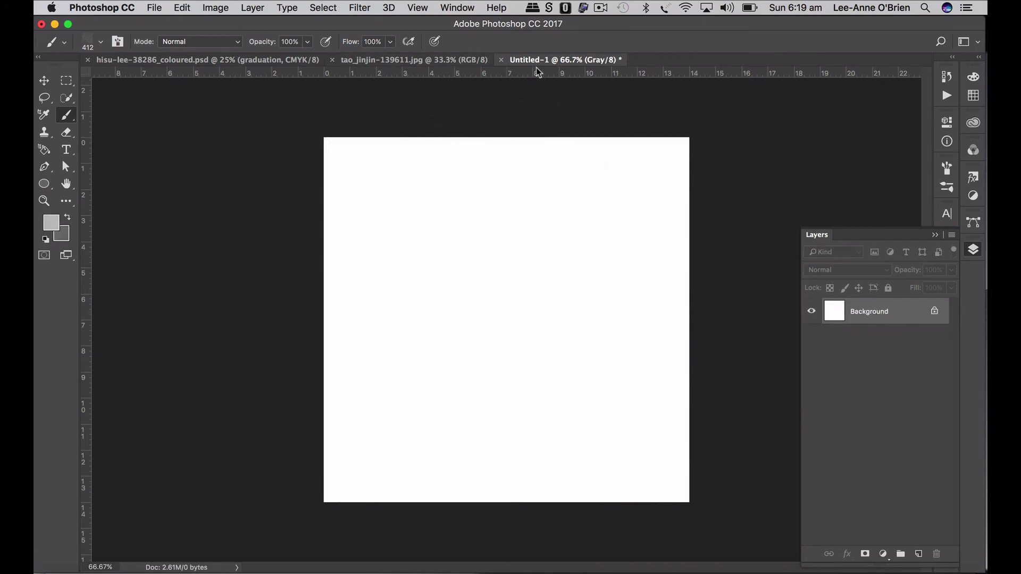
click(129, 8)
click(128, 8)
key(super+z)
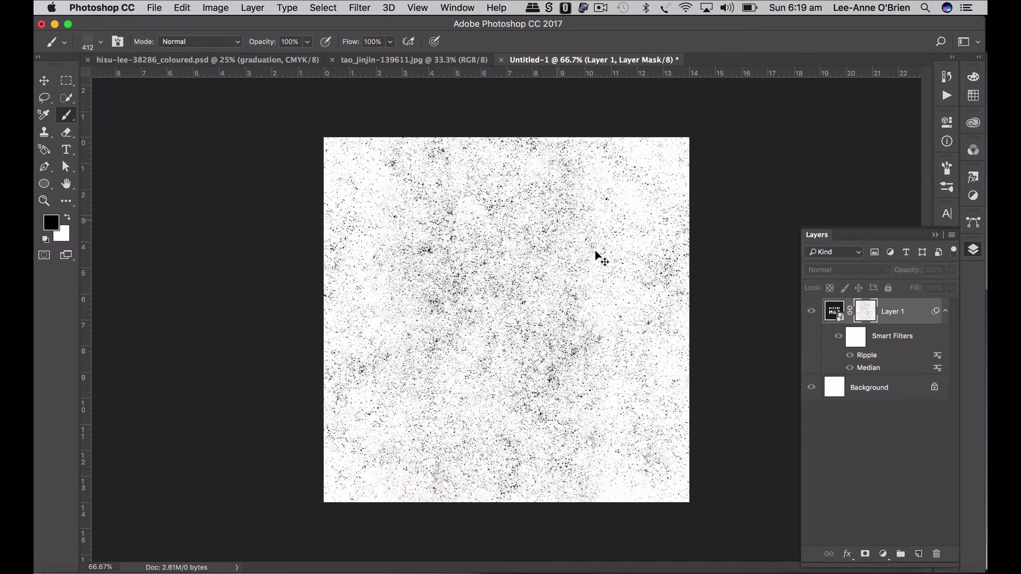
Step: Duplicate the masked logo layer and set the duplicate's fill to 0%
click(904, 314)
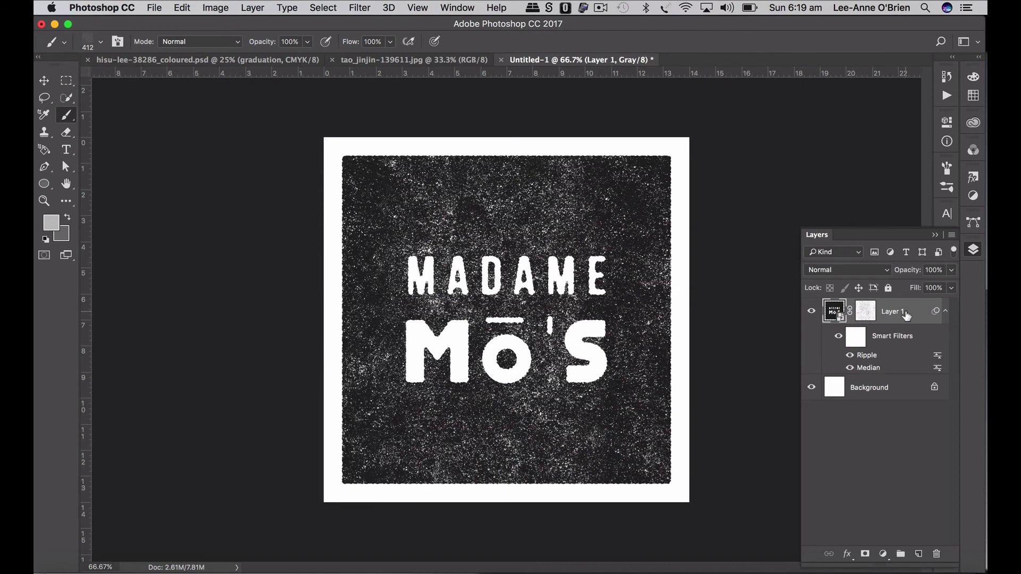
drag(906, 317, 918, 555)
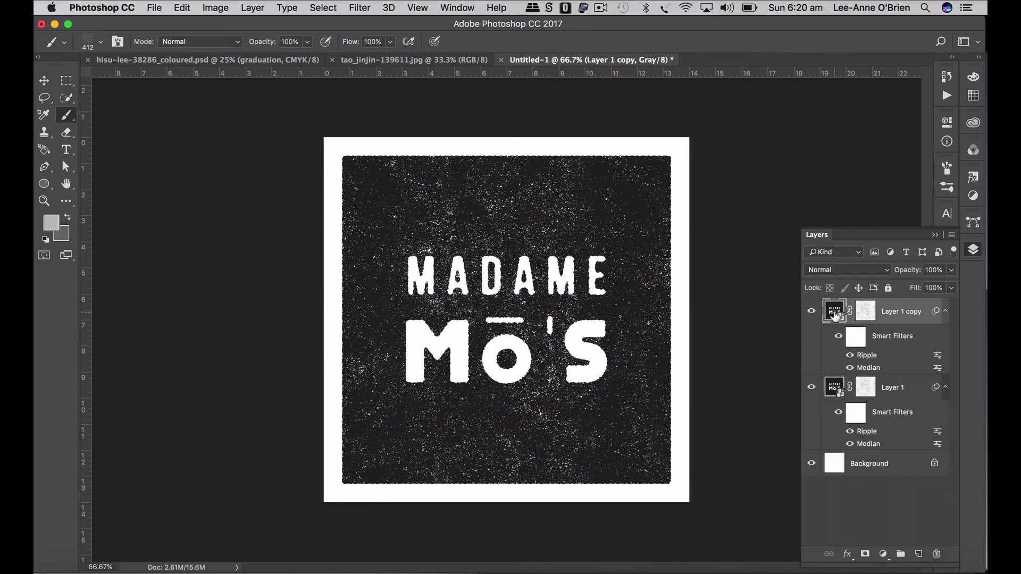
click(951, 288)
drag(949, 306, 886, 308)
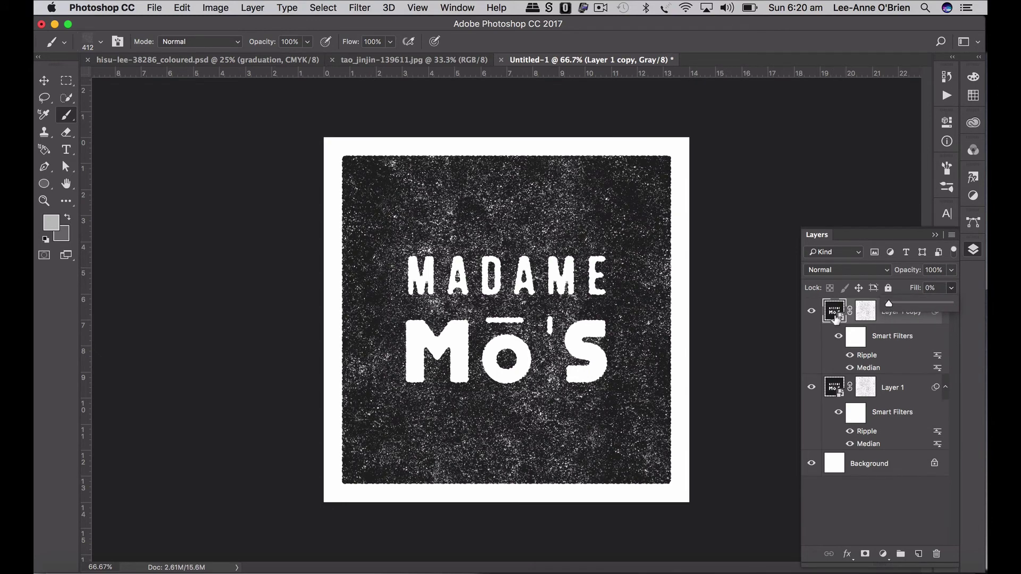
Step: Add a black Inner Glow to the duplicate logo layer with 100% opacity, 34% choke and 13 px size
click(847, 554)
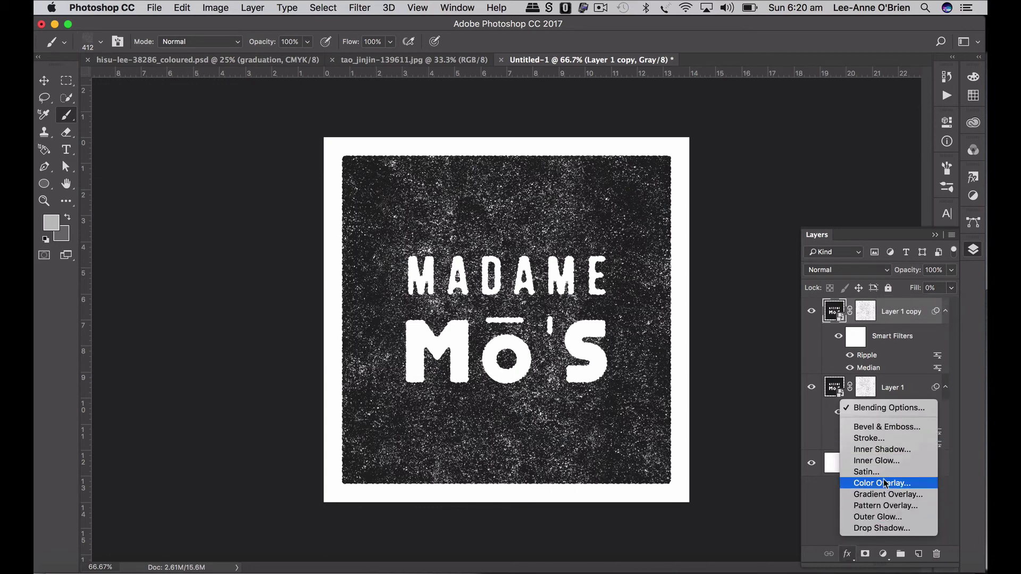
click(884, 461)
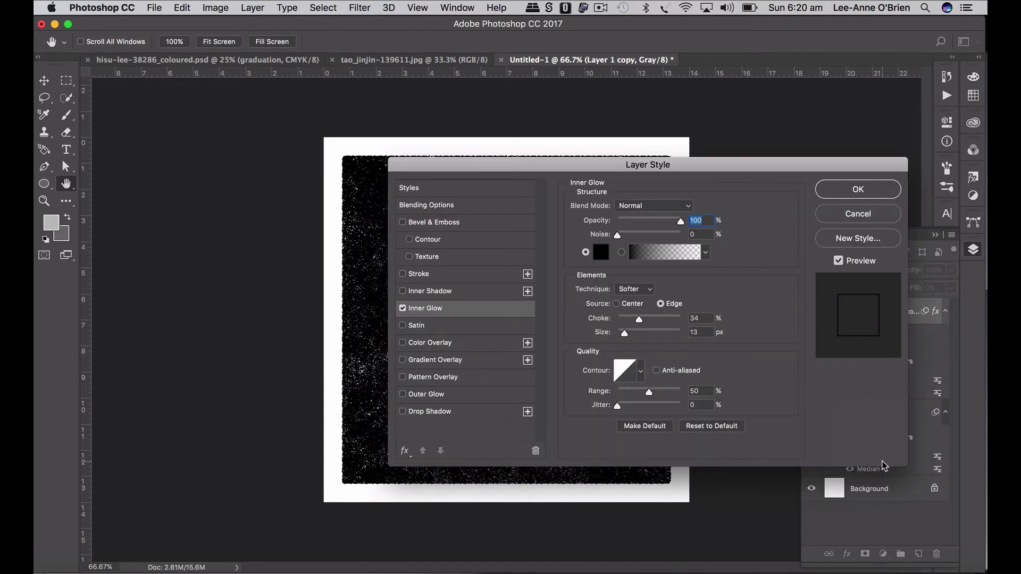
drag(538, 174, 514, 136)
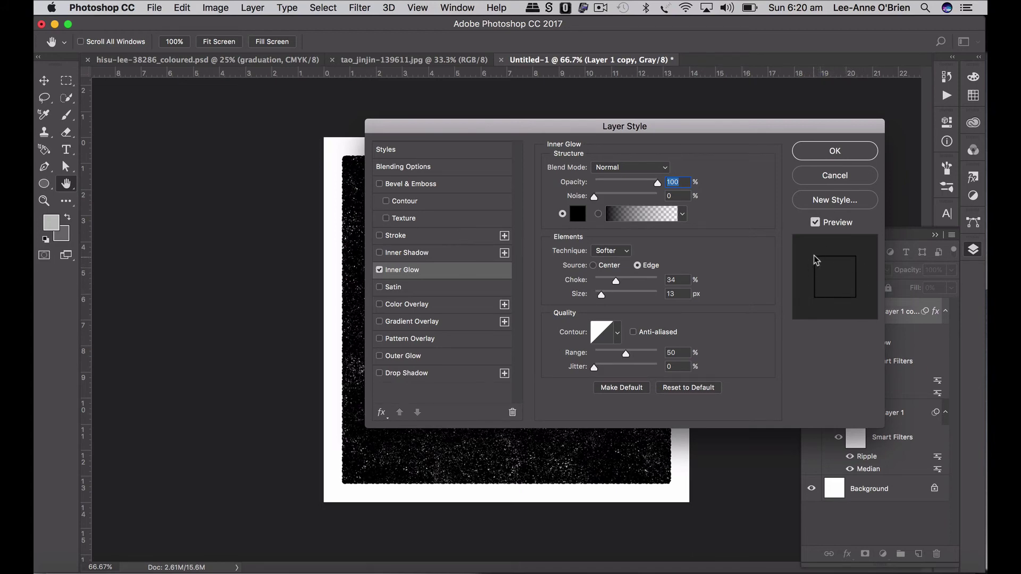
click(830, 151)
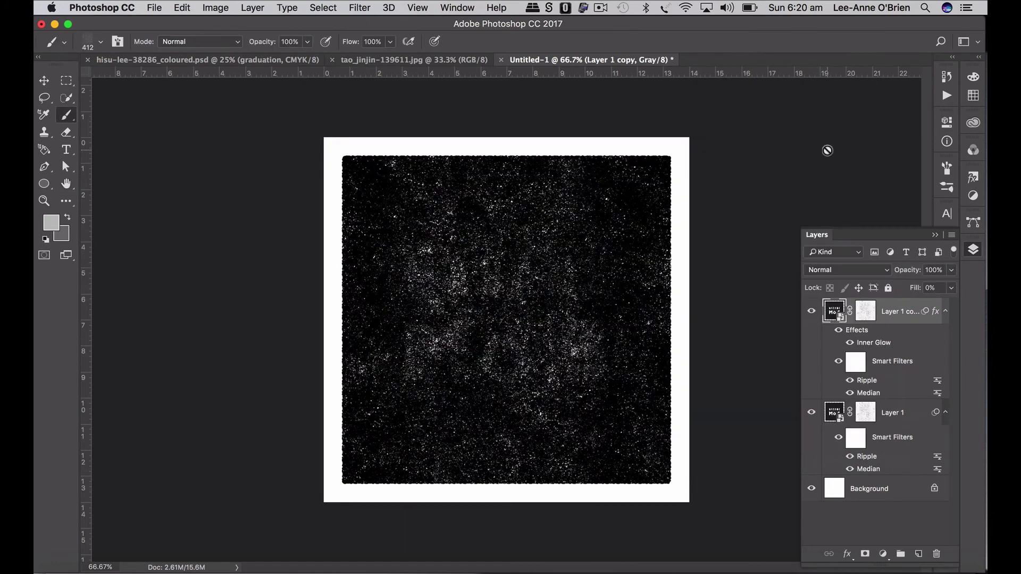
Step: Delete the layer mask from the duplicate logo layer
click(865, 318)
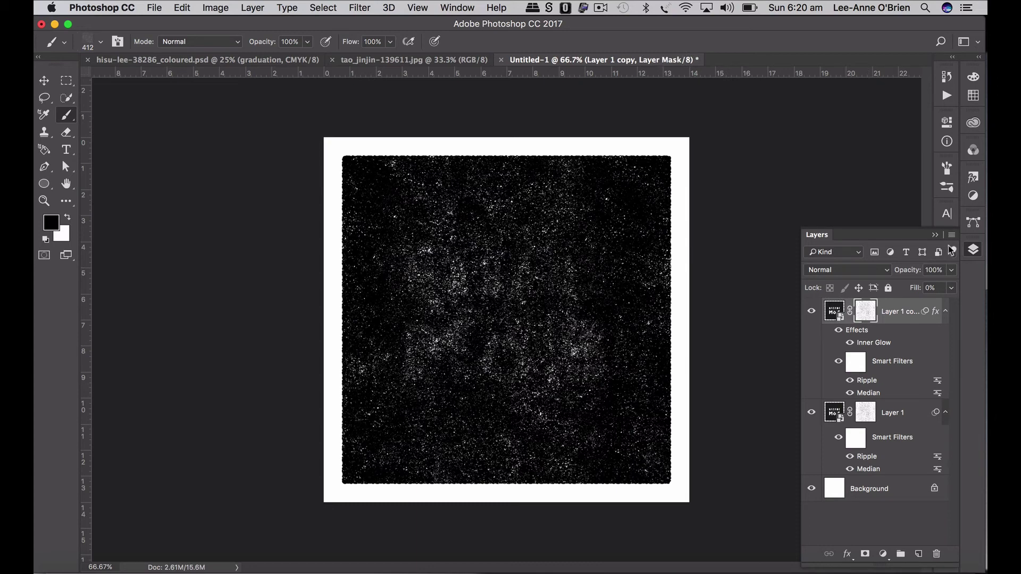
click(835, 312)
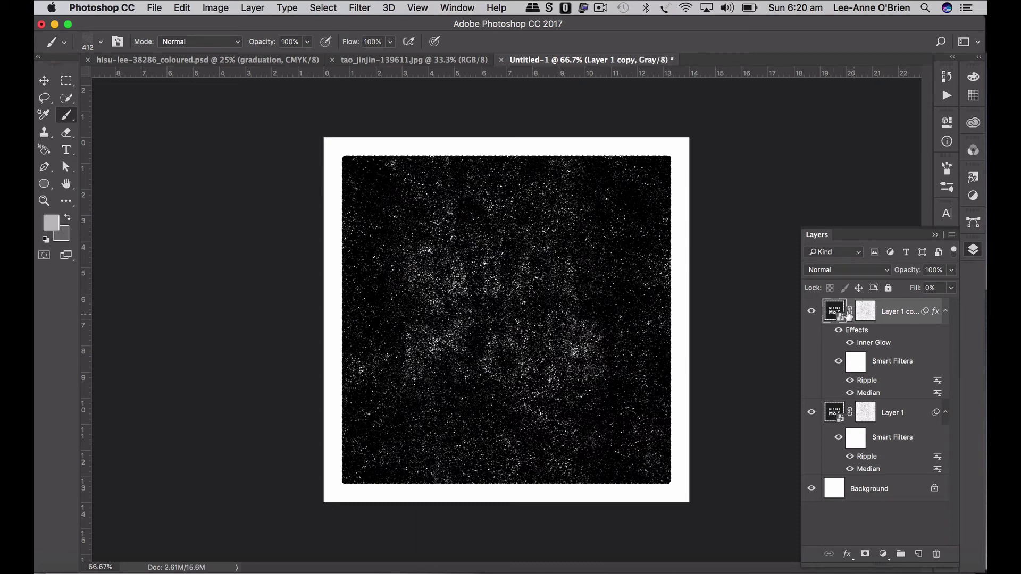
right_click(866, 314)
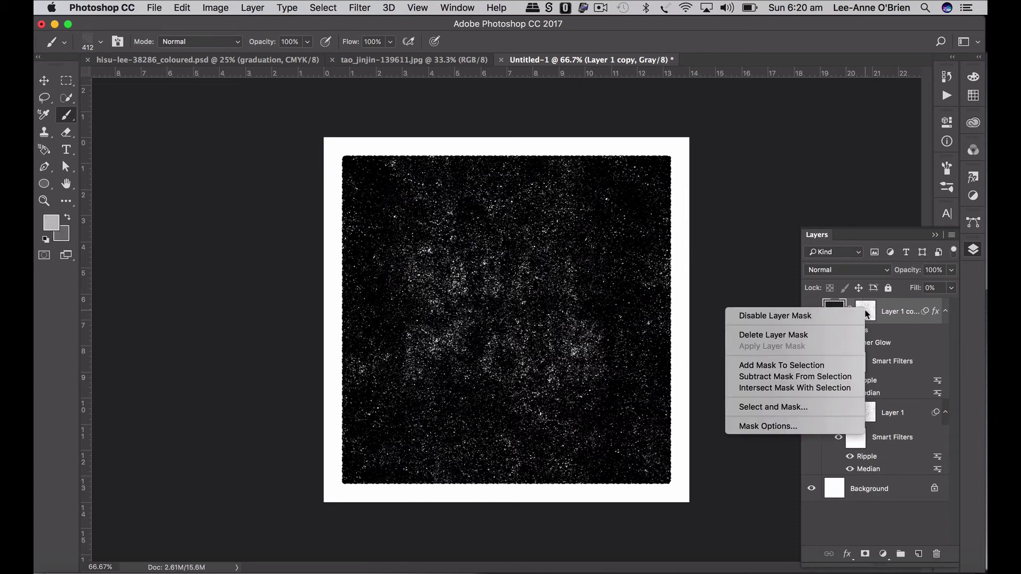
click(829, 335)
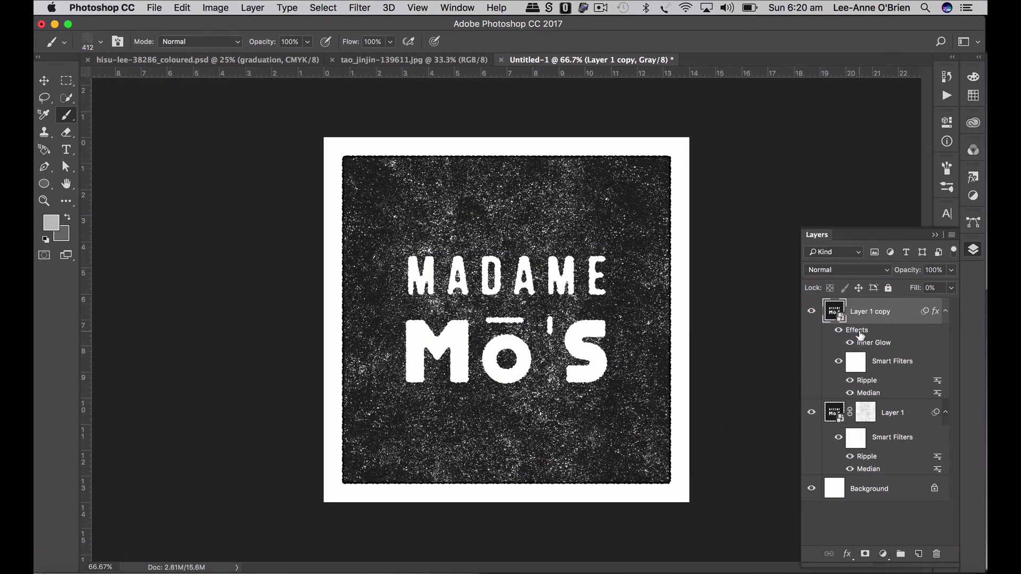
Step: Compare the logo with the duplicate layer hidden and shown, and set its Inner Glow choke to 42% and size to 21 px
click(812, 312)
click(811, 312)
click(812, 312)
click(812, 312)
double_click(867, 344)
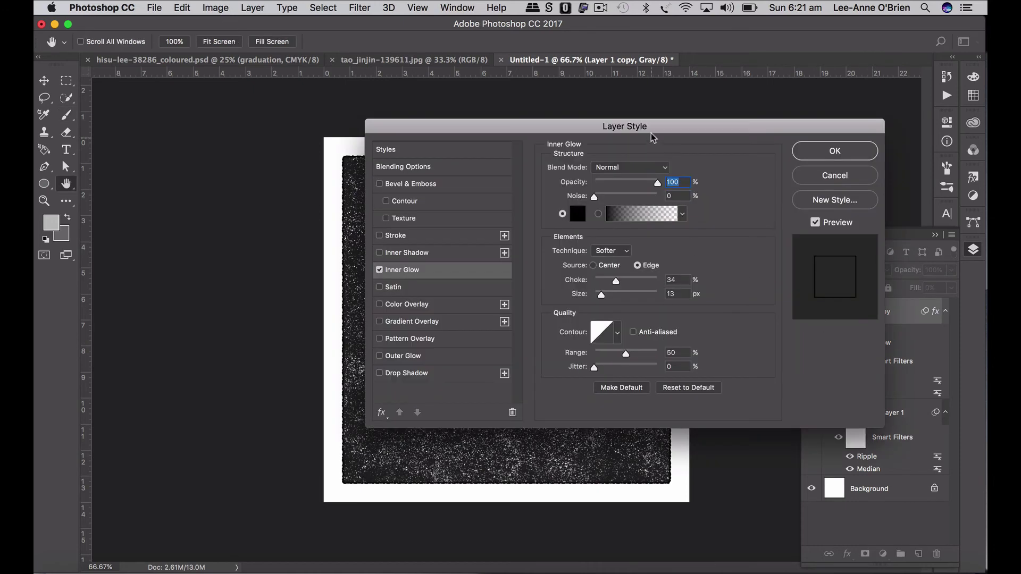
drag(659, 131, 811, 110)
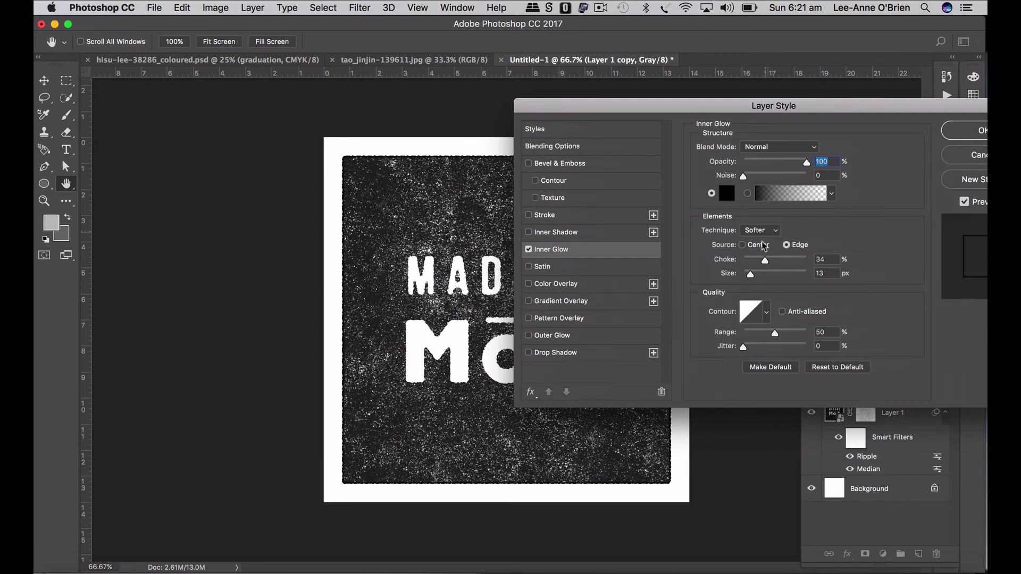
drag(765, 260, 755, 276)
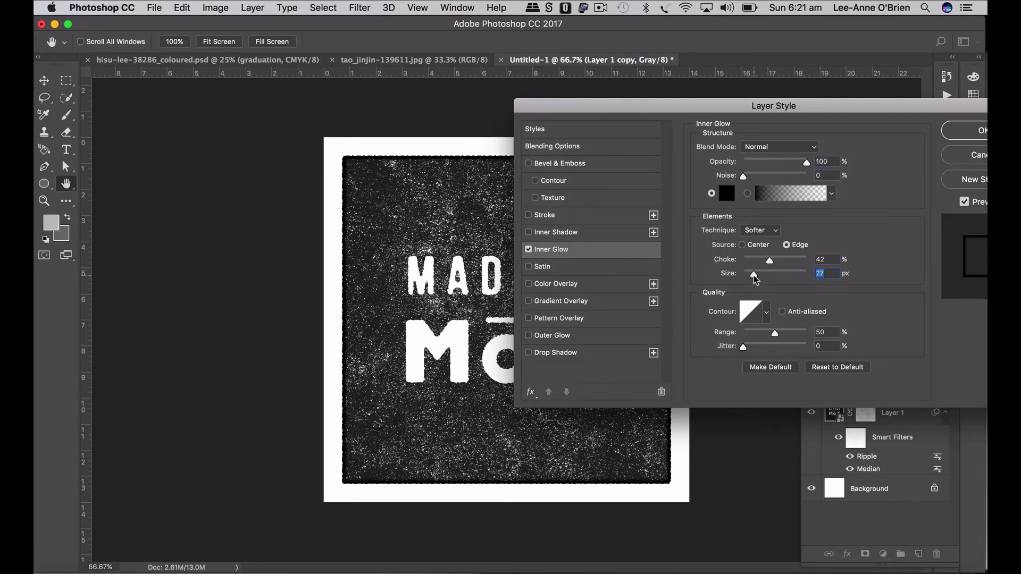
drag(753, 275, 751, 275)
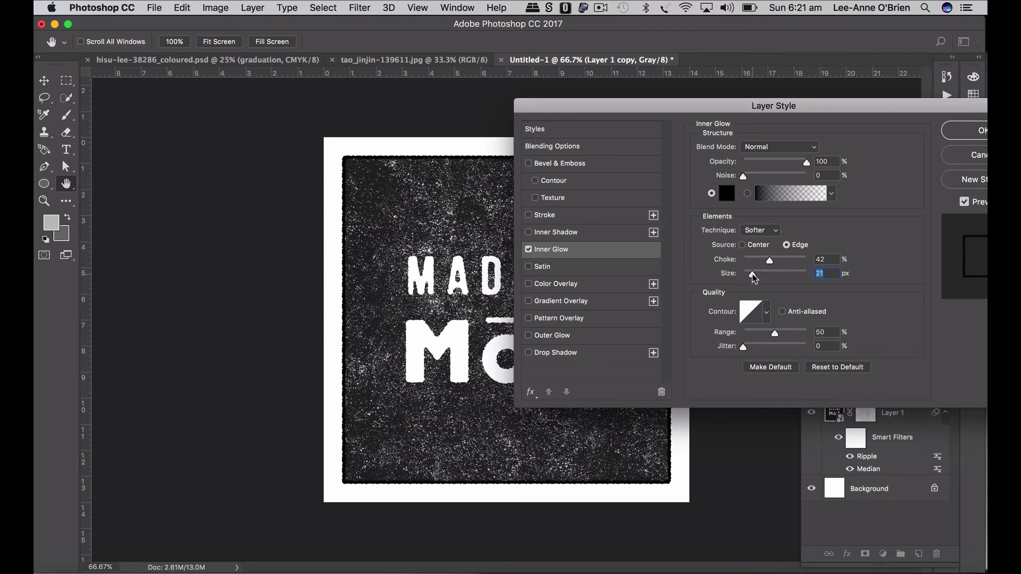
click(982, 132)
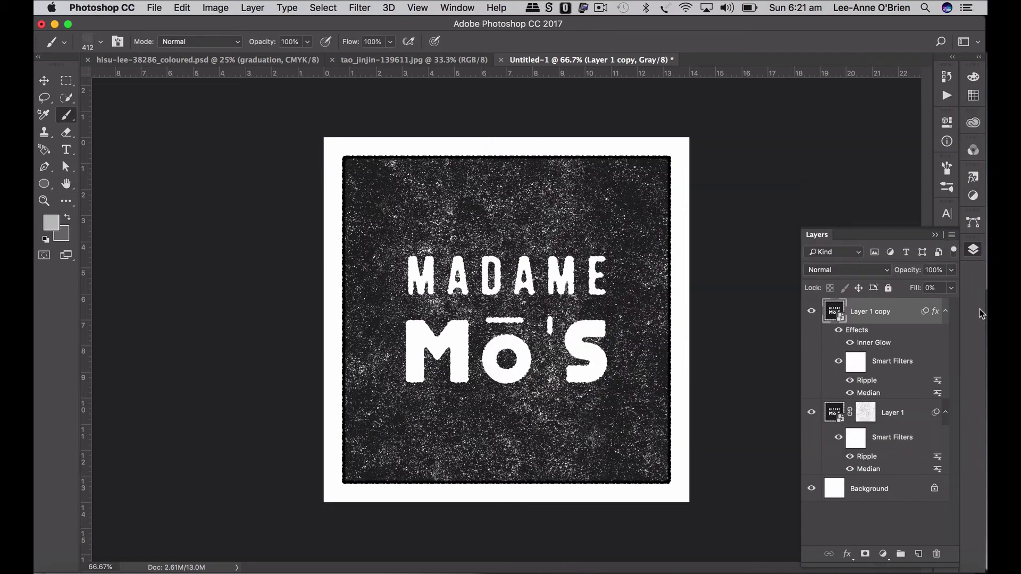
Step: Save the document in Photoshop format as Logo_texture in the Images folder
key(super+minus)
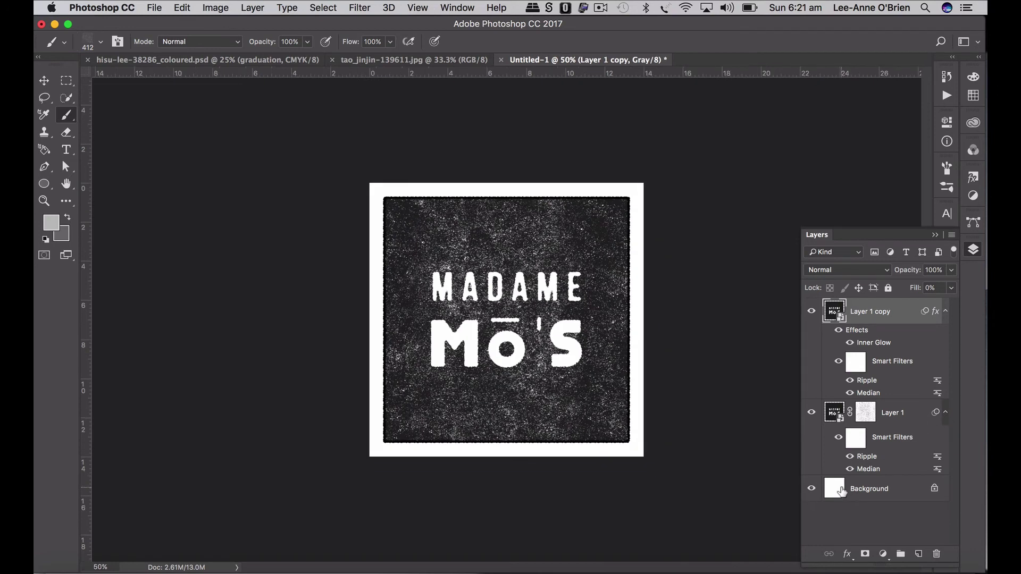
key(shift+super+s)
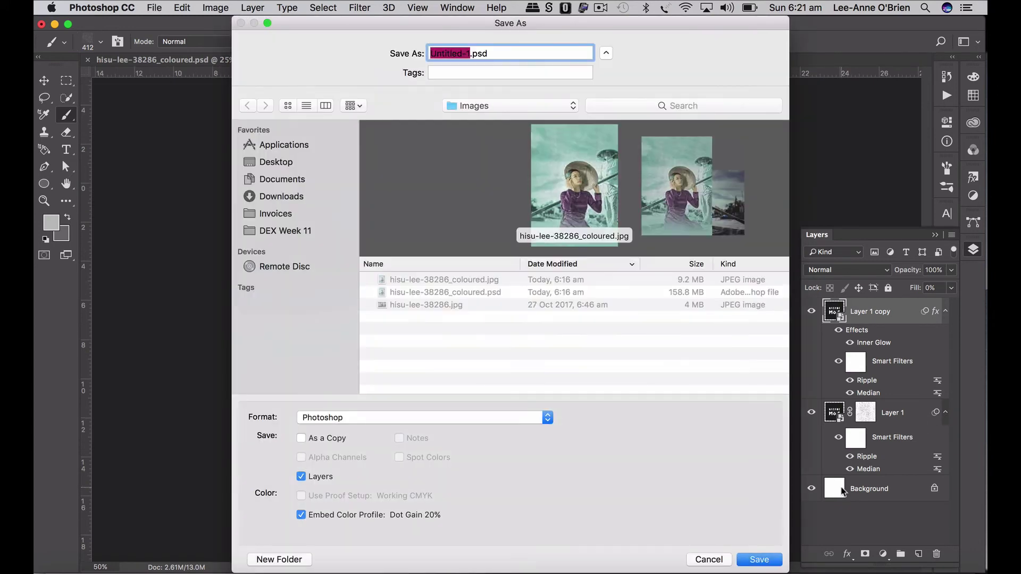
text(Logo_)
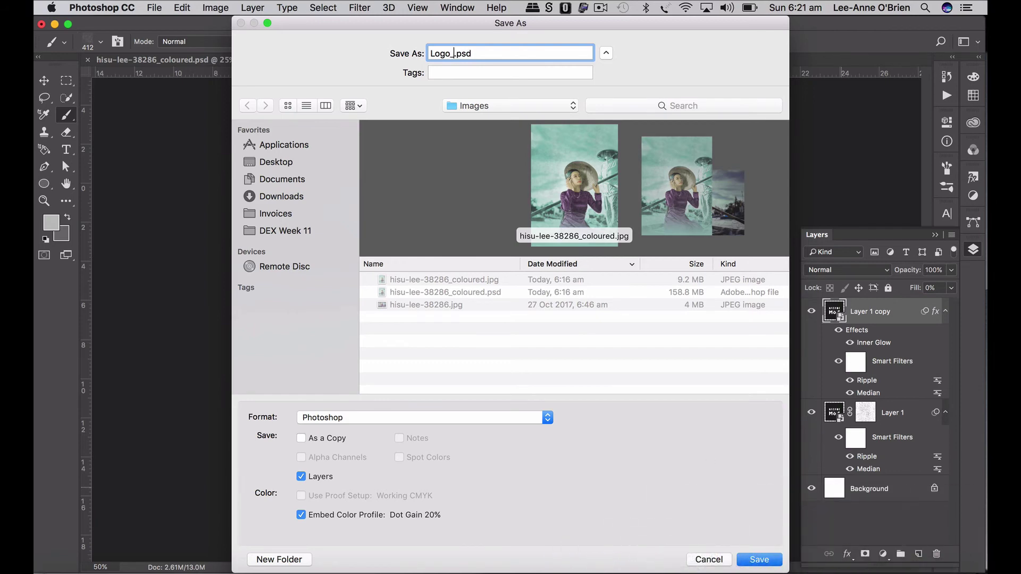
text( texture)
key(Return)
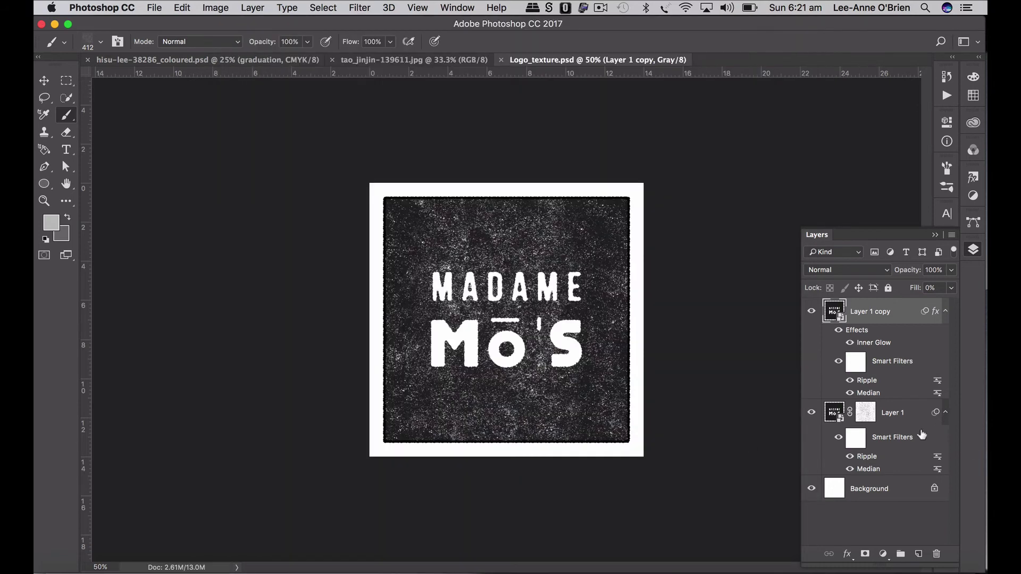
Step: Hide the white Background layer and delete it to leave the logo on transparency
click(811, 489)
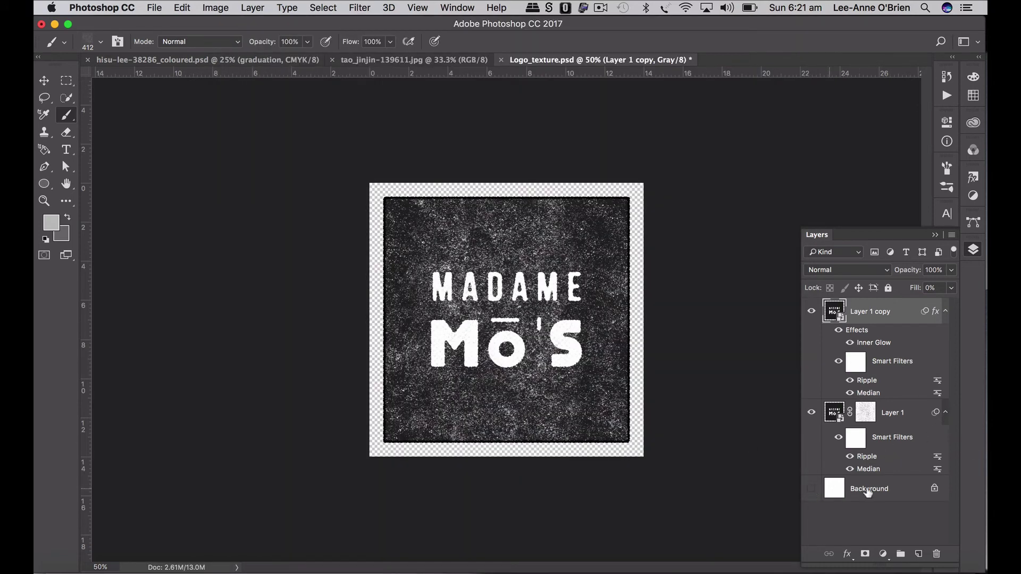
click(879, 491)
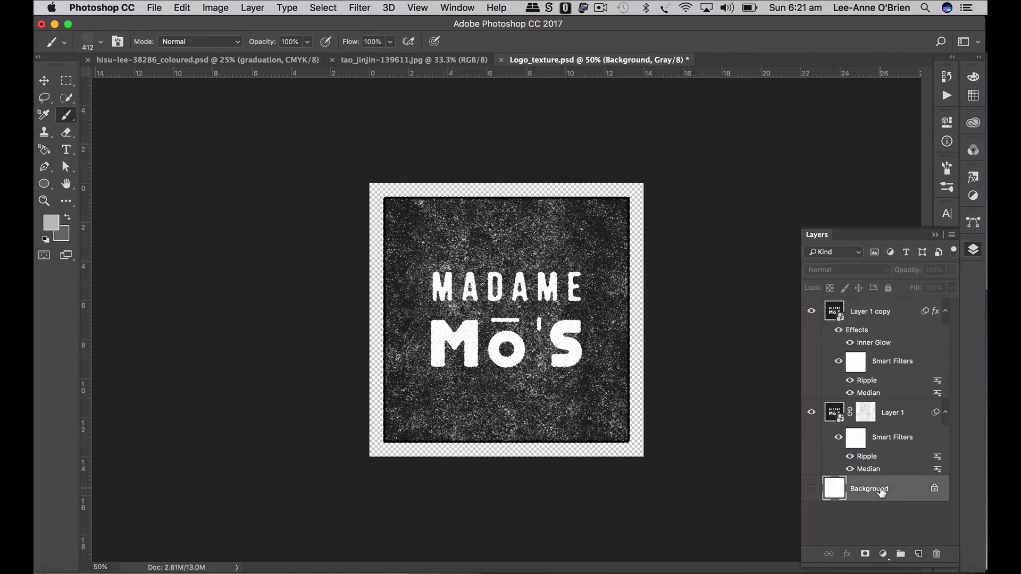
click(937, 555)
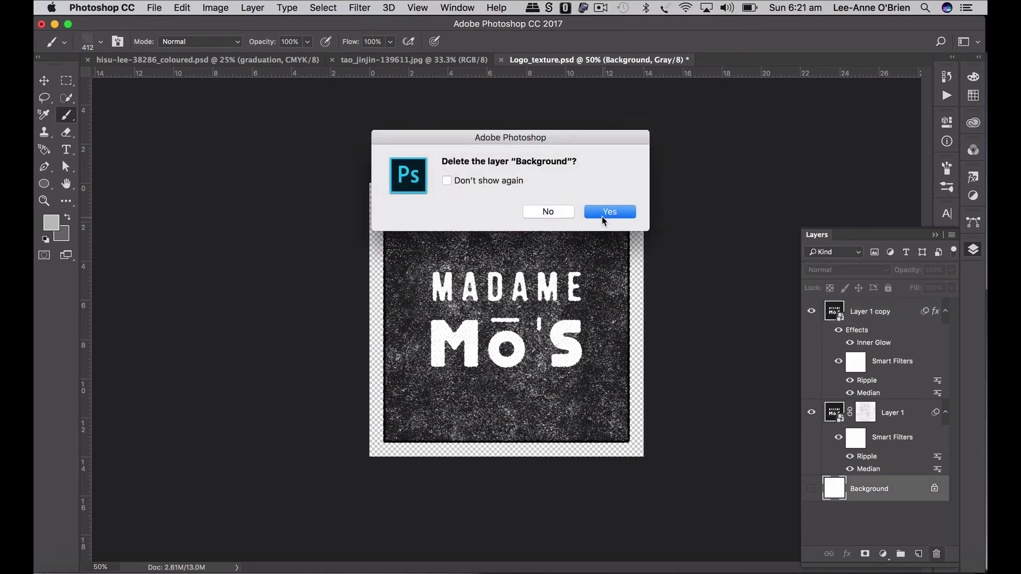
click(603, 215)
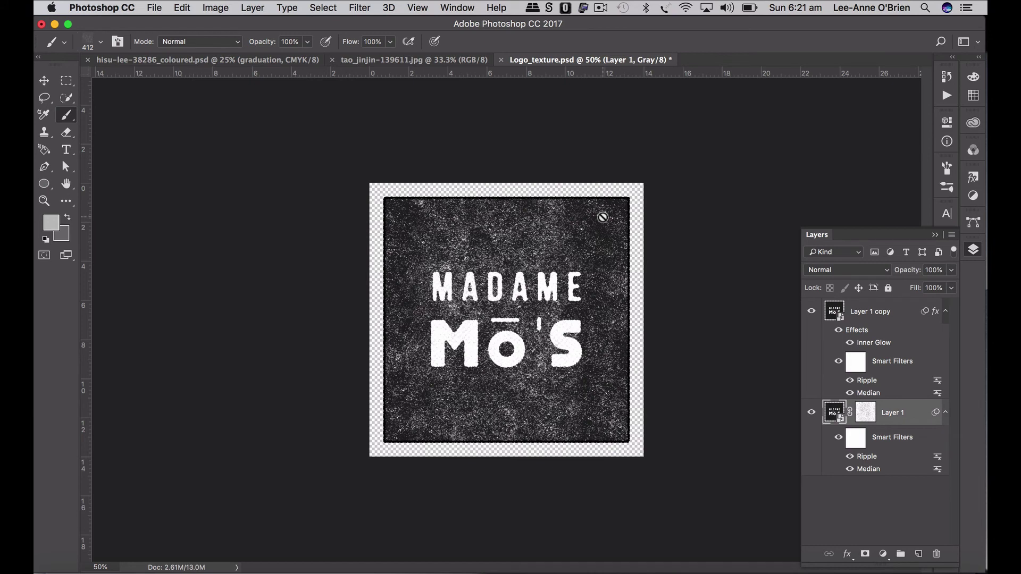
Step: Save the textured logo document and merge all its visible layers into one layer
key(super+s)
click(952, 236)
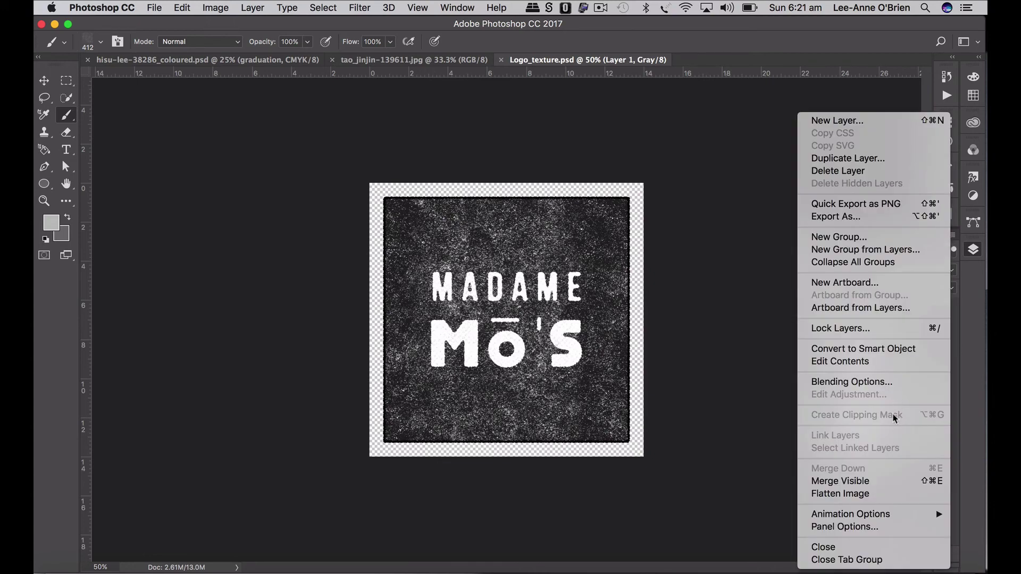
click(870, 481)
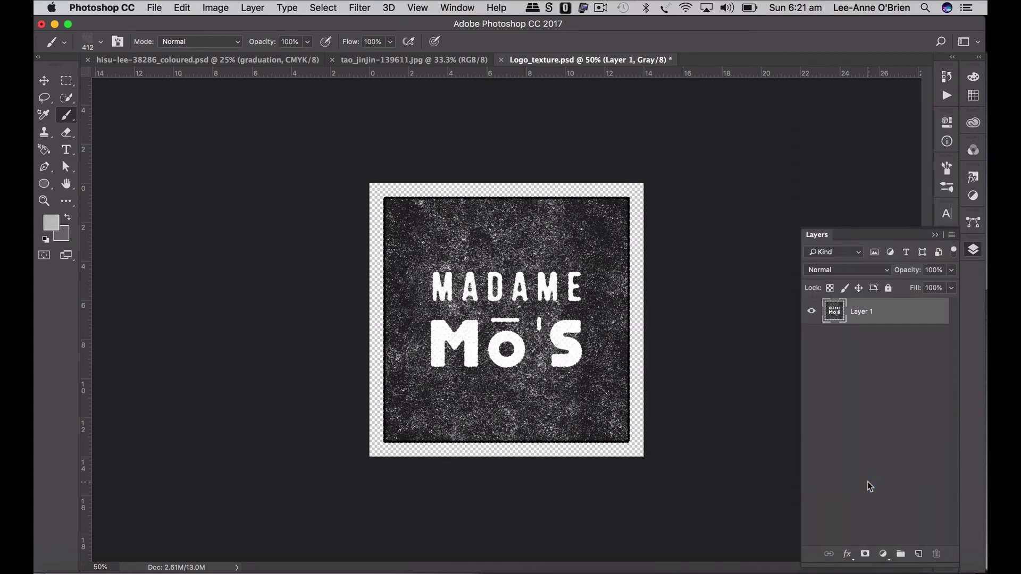
Step: Save the merged logo as a separate Photoshop file named Logo_texture_merged in the Images folder
key(super+shift+s)
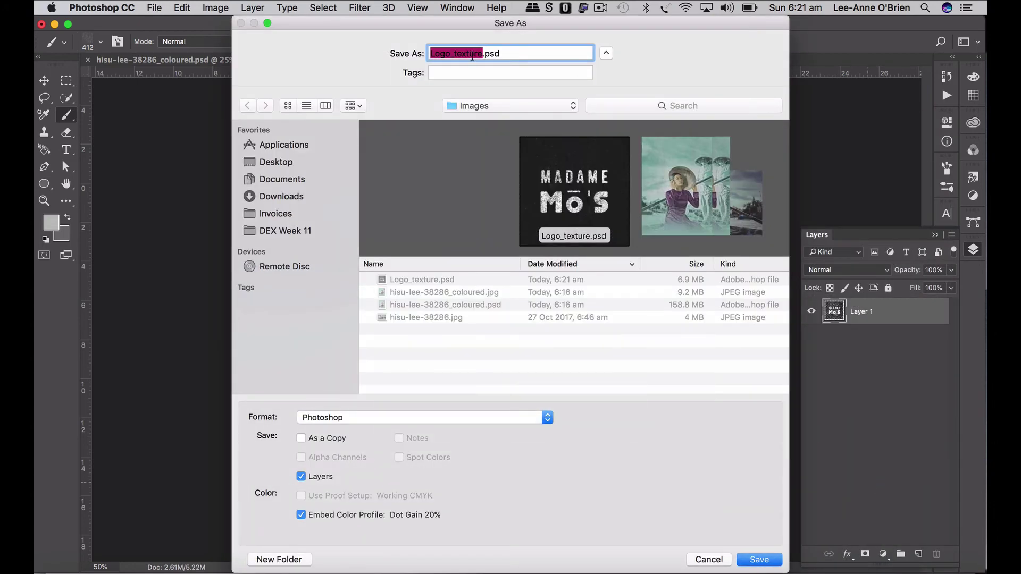
click(481, 53)
text(_merged)
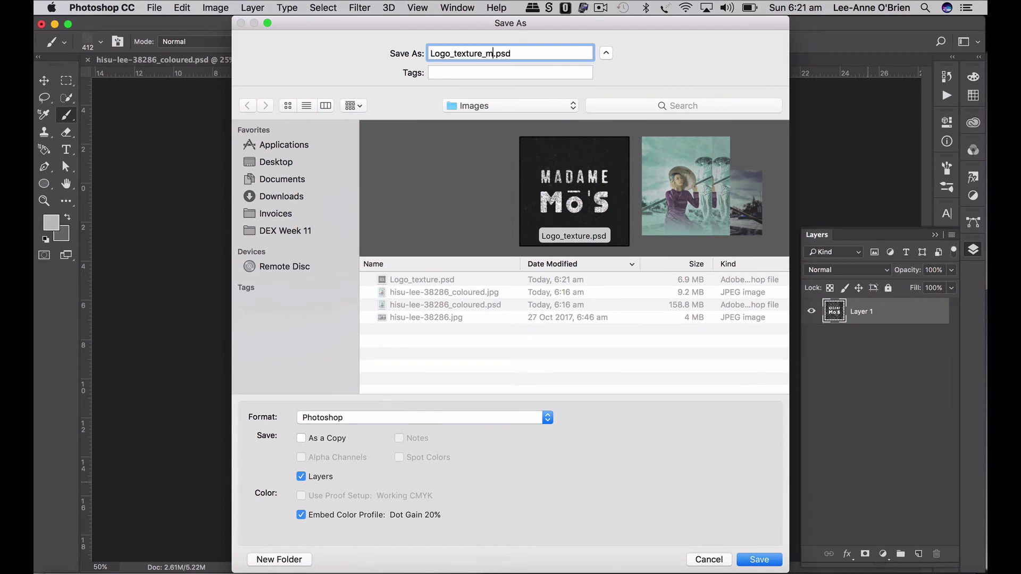
key(Return)
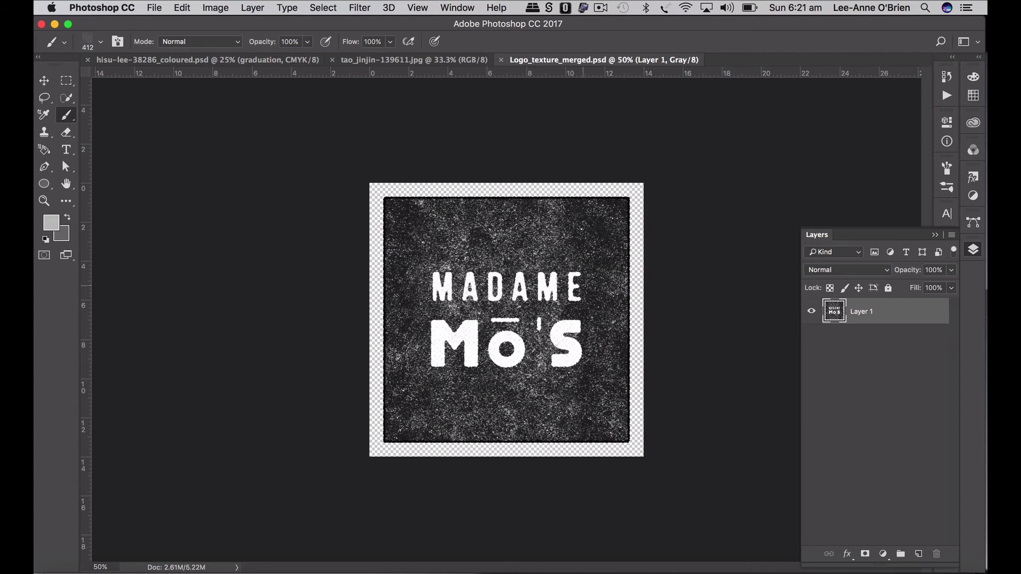
Step: Switch to Illustrator, select the whole circular Madame Mo's stamp in Logo_vector.ai, copy it and return to Photoshop
key(super+Tab)
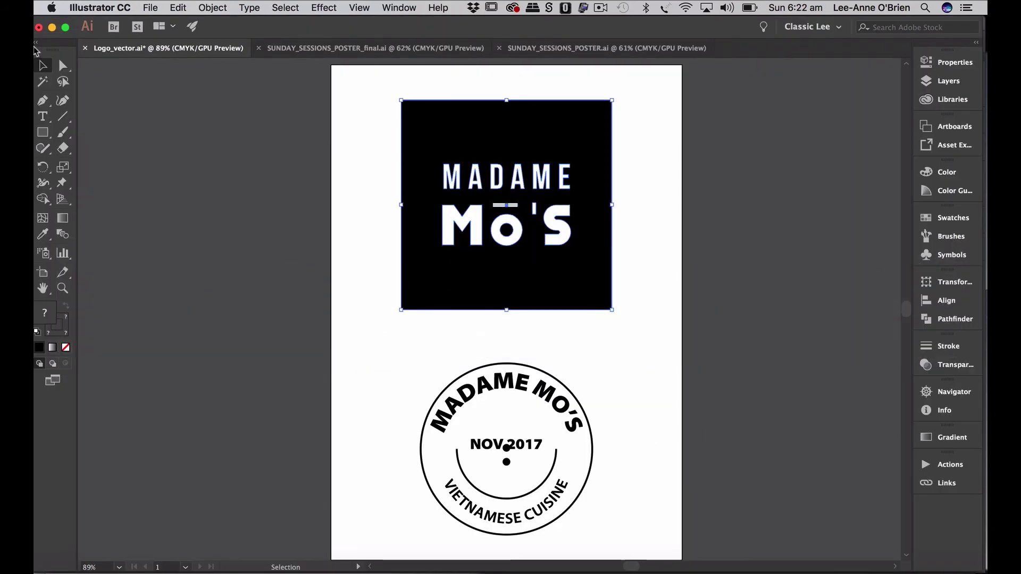
click(412, 366)
drag(629, 356, 408, 545)
key(super+Tab)
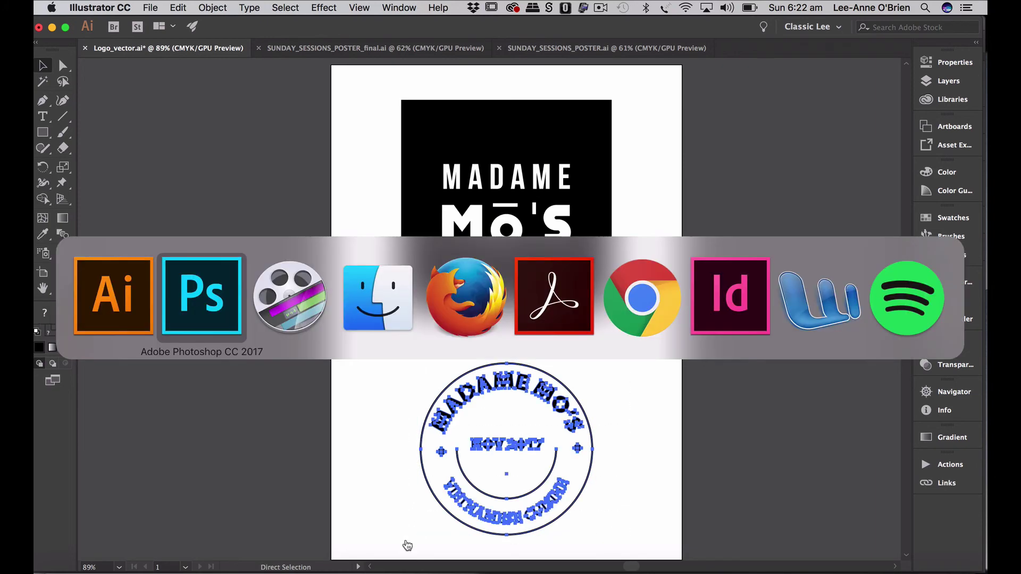
Step: Create a new 12 x 12 cm CMYK document at 72 pixels/inch with a white background
key(super+n)
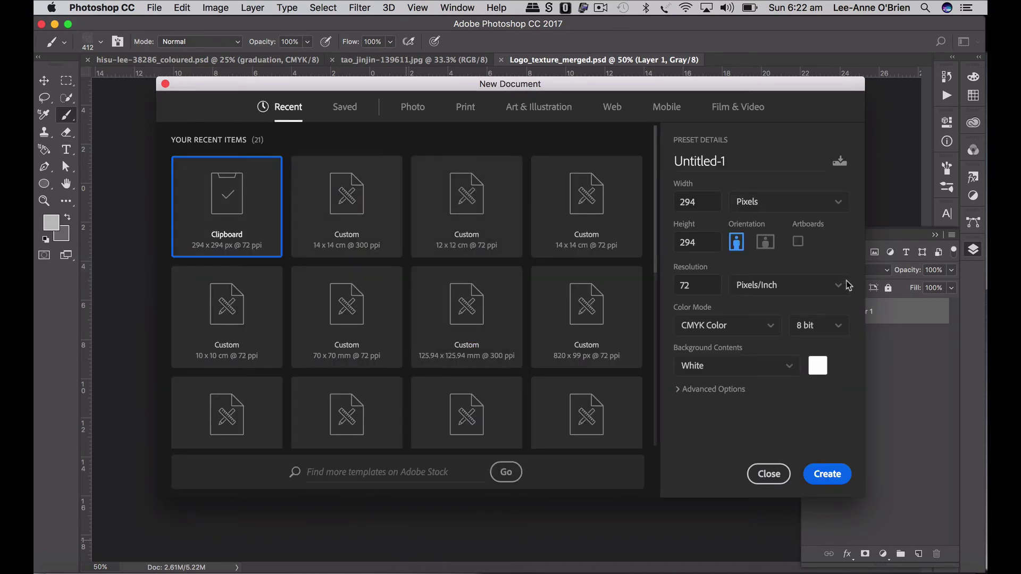
click(774, 204)
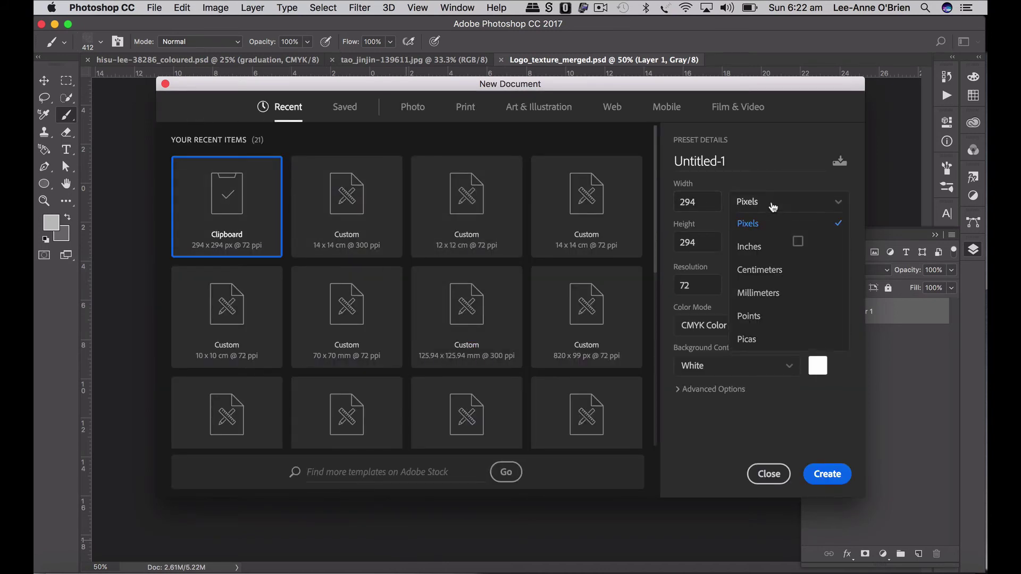
click(775, 271)
click(696, 202)
text(12)
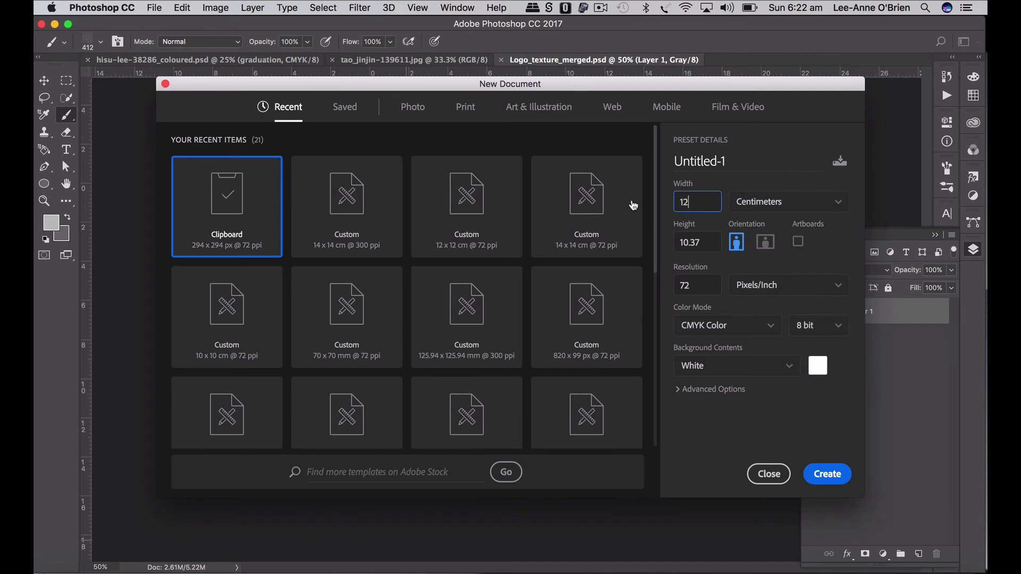
key(Tab)
text(12)
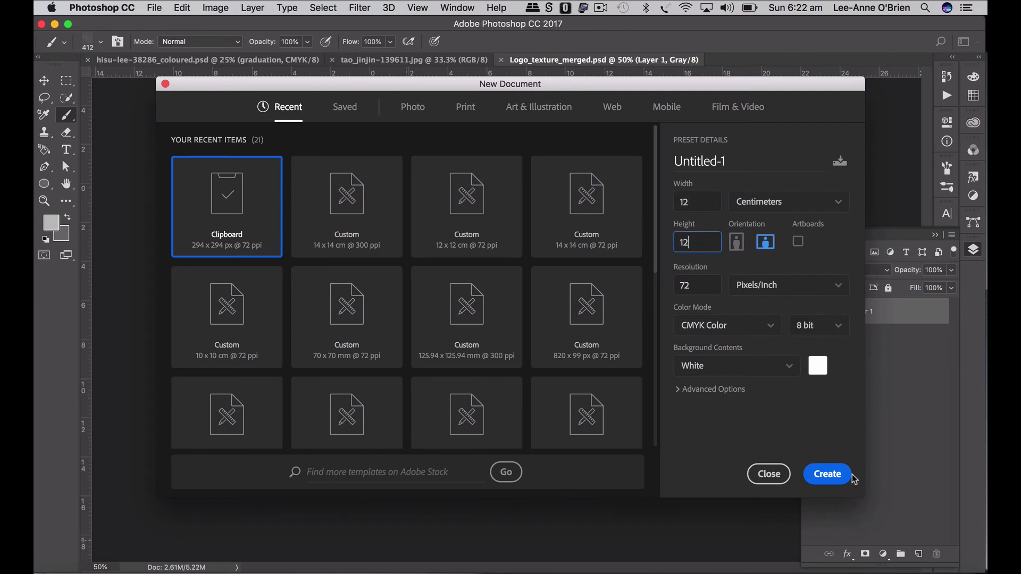
click(835, 474)
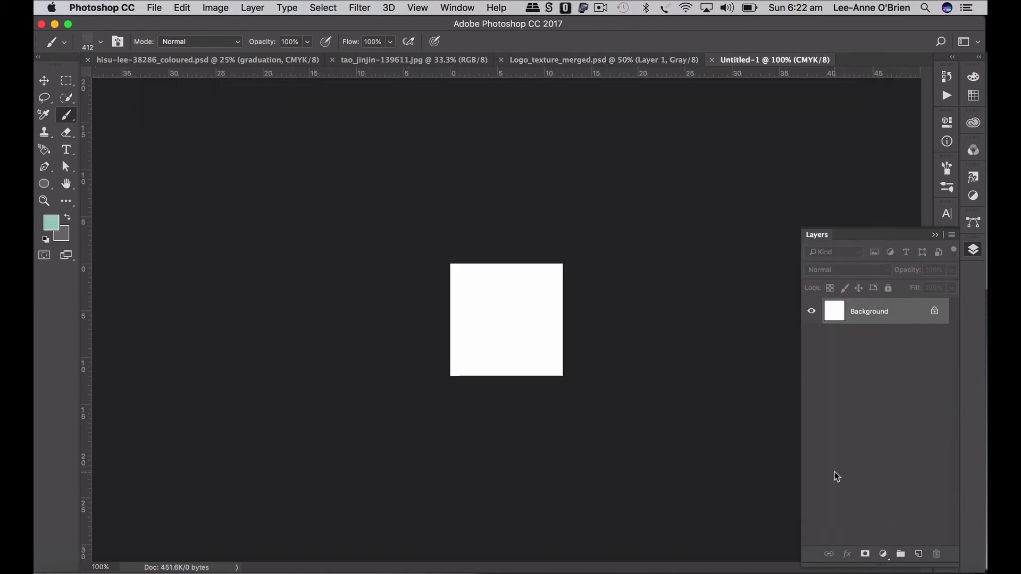
Step: Paste the circular stamp into the new document as pixels and commit its placement
key(super+plus)
key(super+plus)
key(super+v)
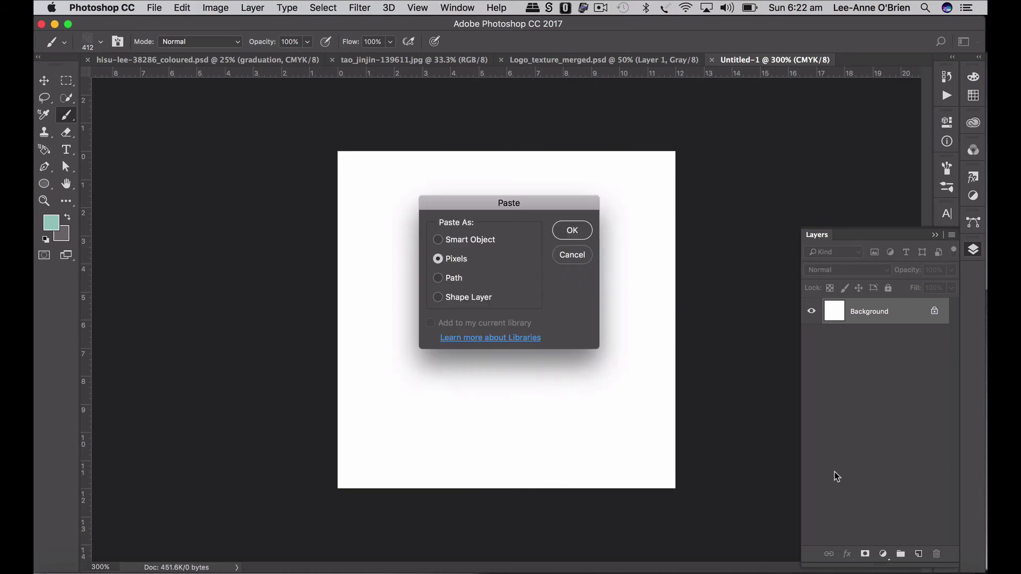
key(Return)
key(Return)
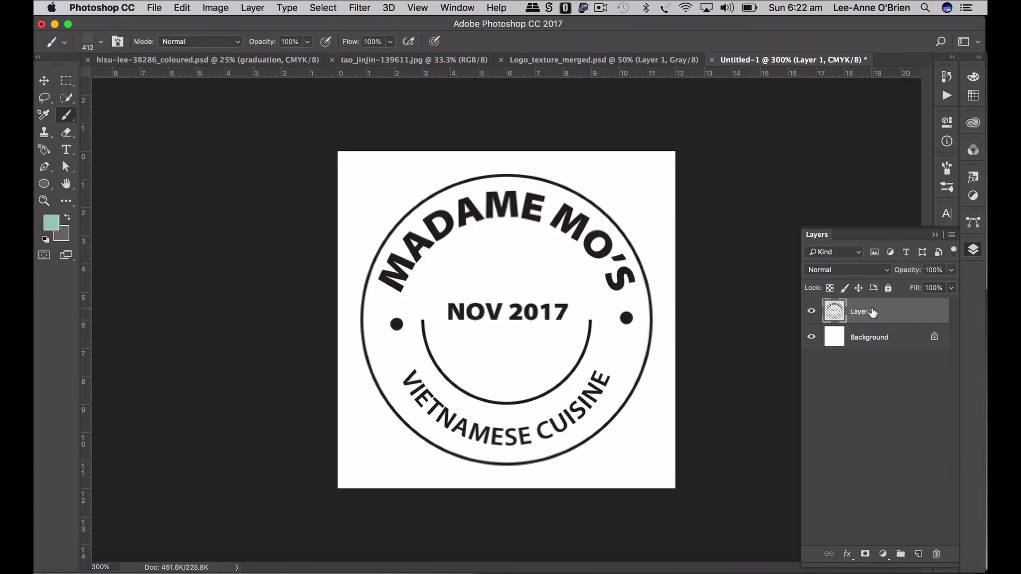
Step: Try the Median noise filter with a 1-pixel radius directly on the stamp layer, and undo it
click(360, 7)
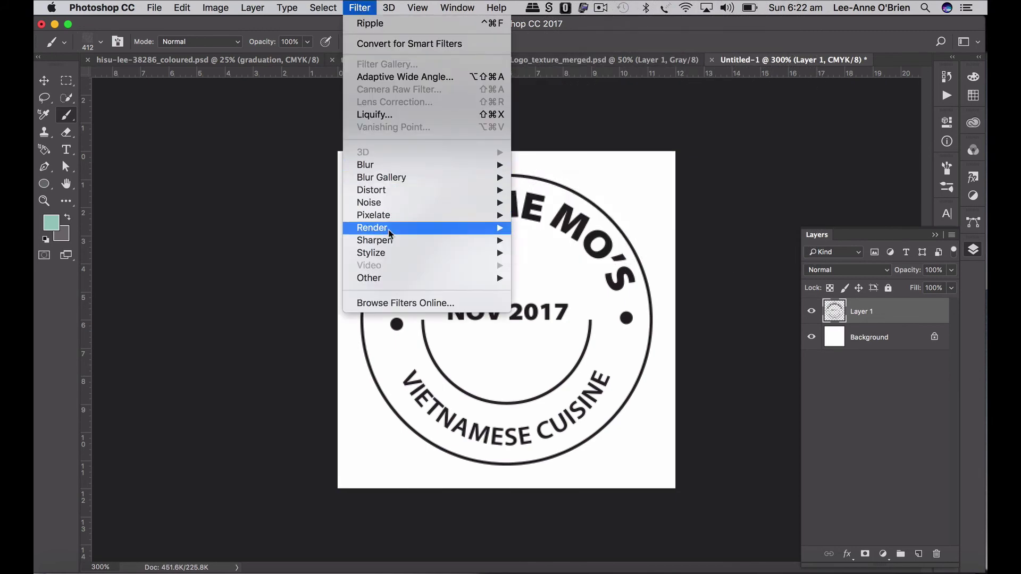
mouse_move(489, 207)
click(544, 239)
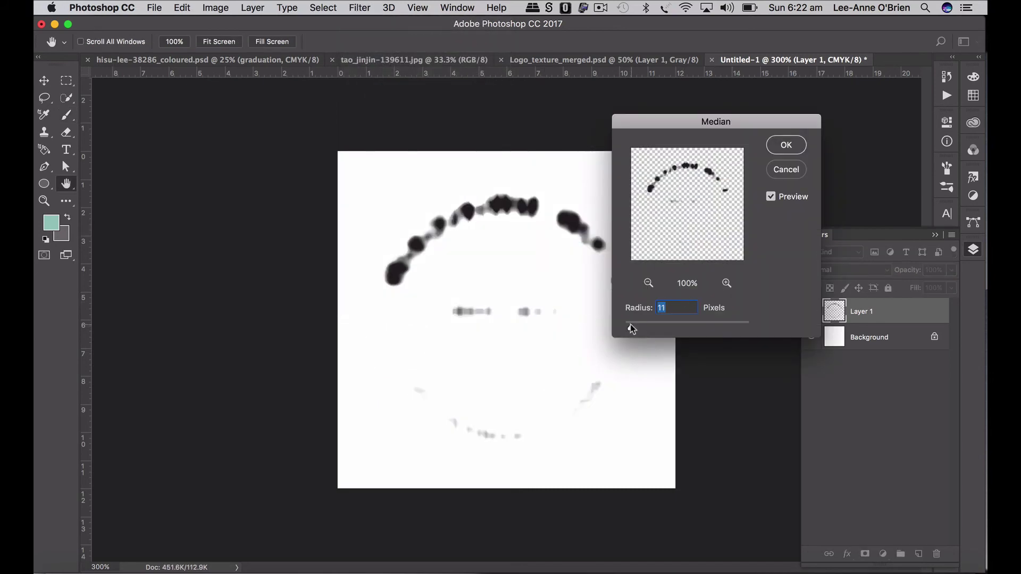
drag(628, 325, 625, 324)
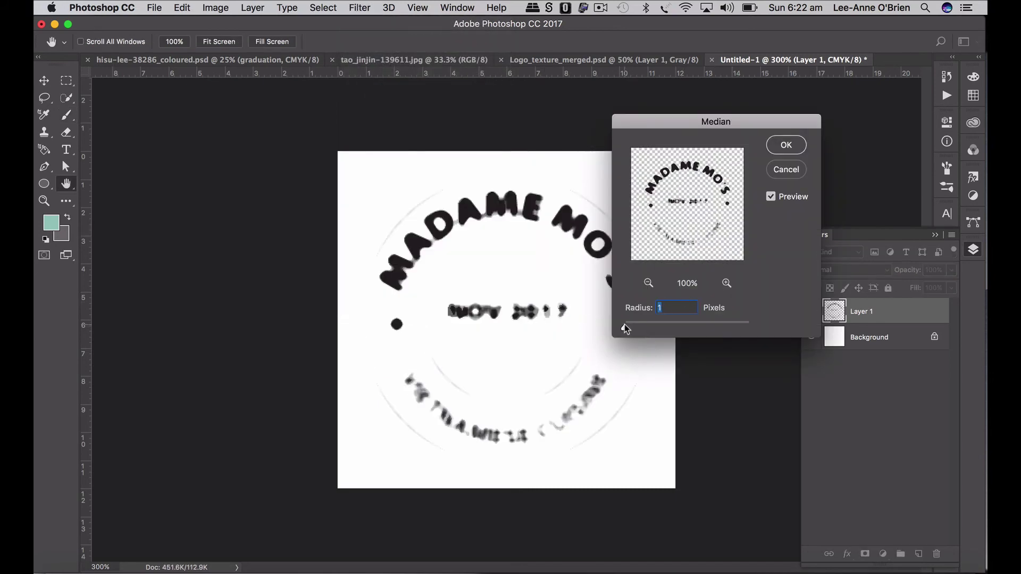
click(786, 145)
key(b)
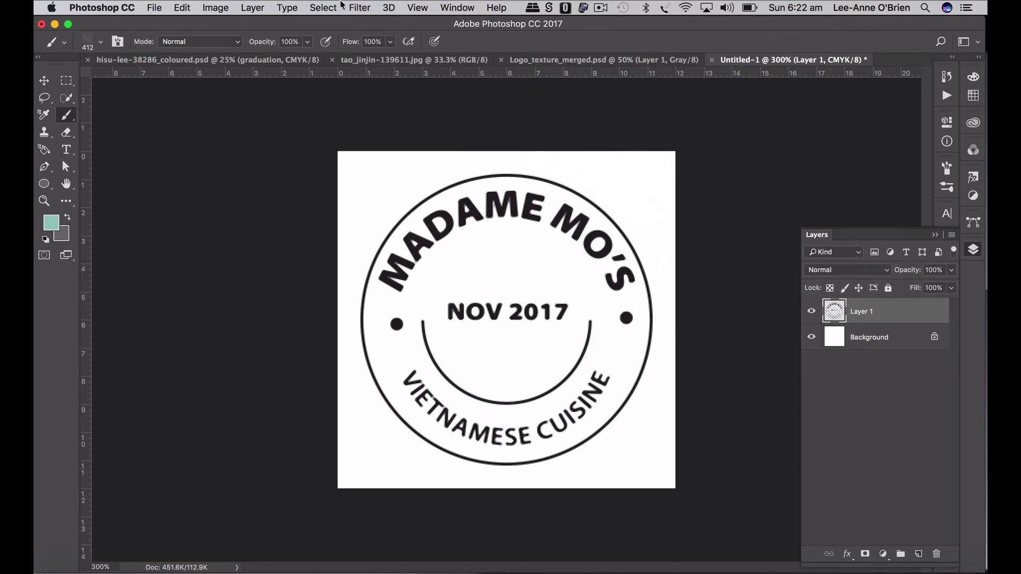
click(357, 8)
click(356, 6)
key(super+z)
Step: Convert the stamp layer to a smart object and apply the Median filter with a 1-pixel radius
click(952, 235)
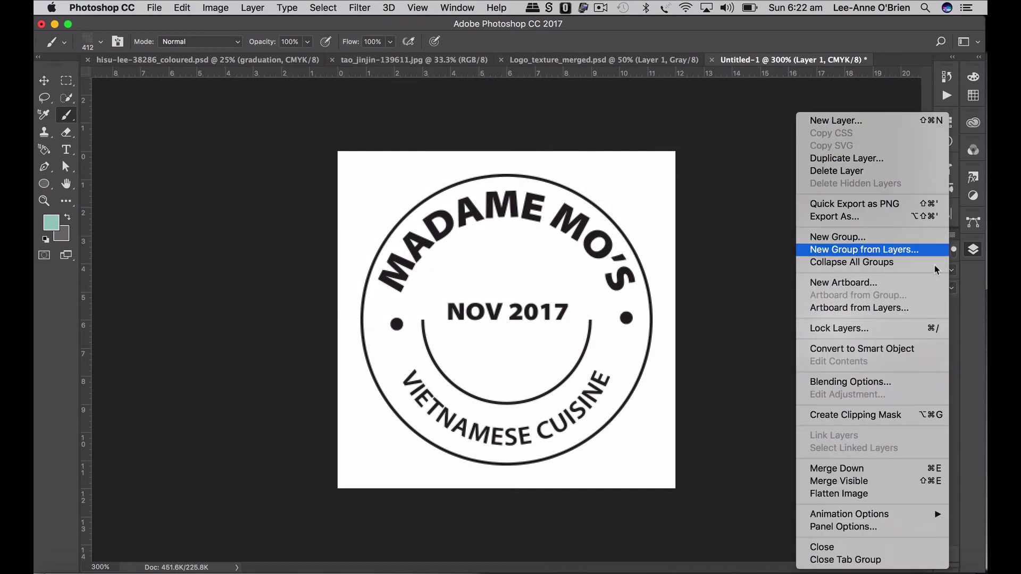
click(904, 353)
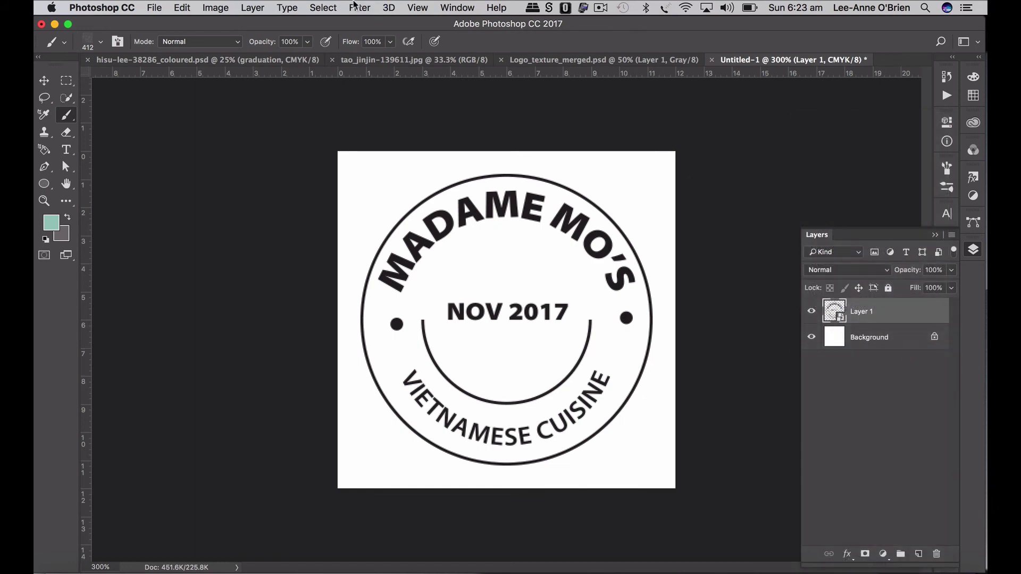
click(355, 6)
click(365, 24)
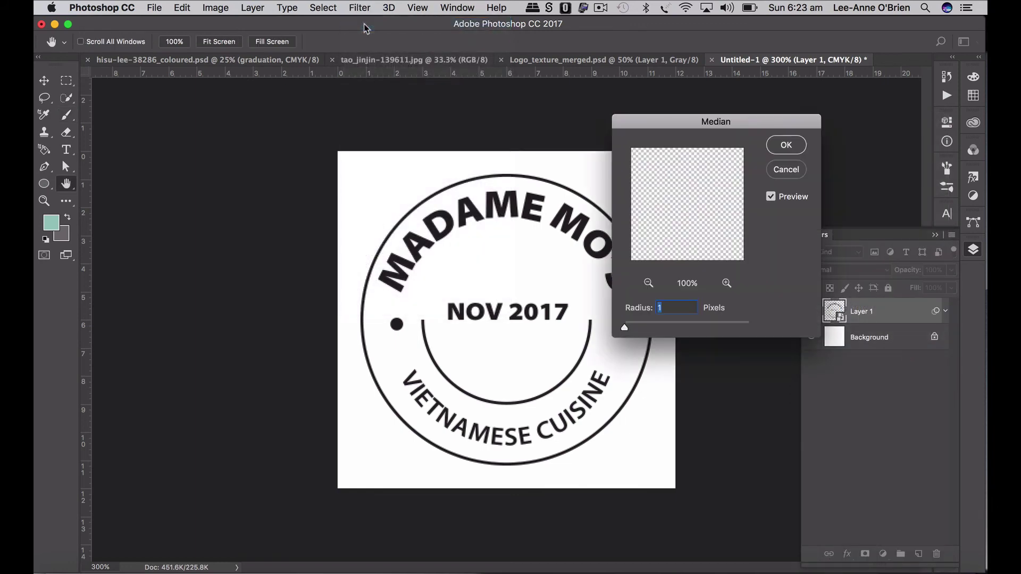
click(781, 145)
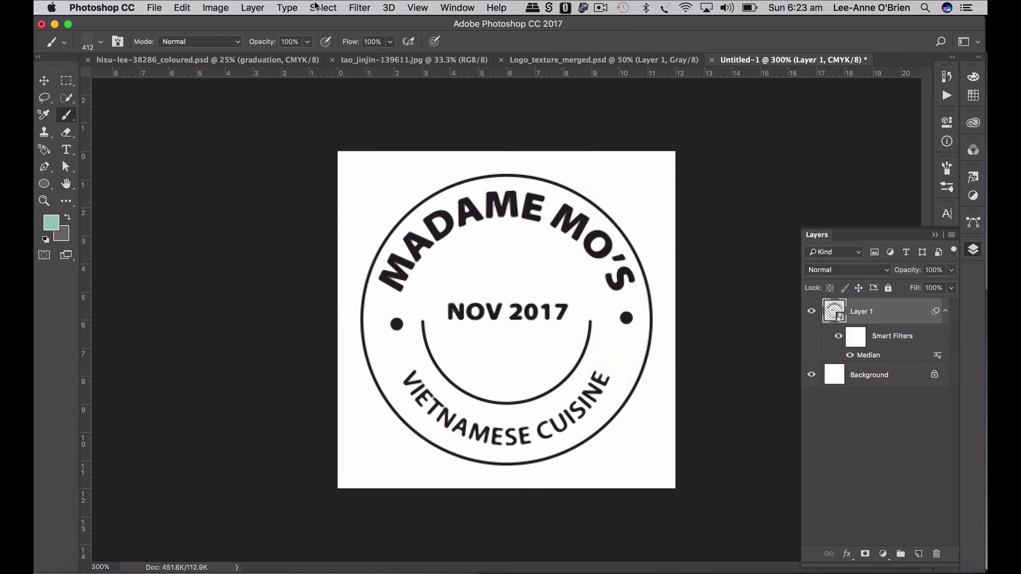
Step: Apply the Ripple distort filter to the stamp layer with an amount of -33% and Medium size
click(359, 7)
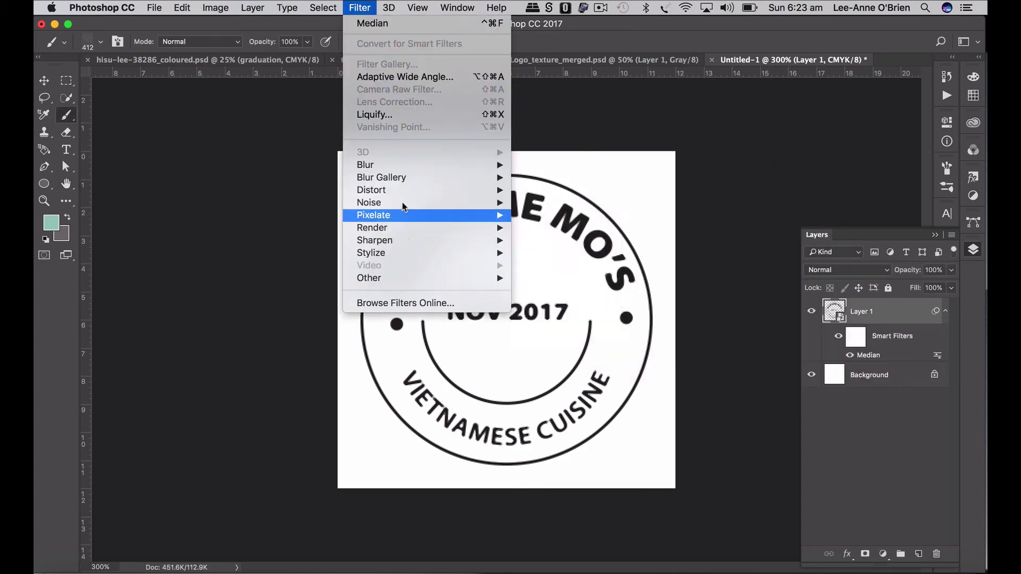
mouse_move(403, 193)
click(531, 229)
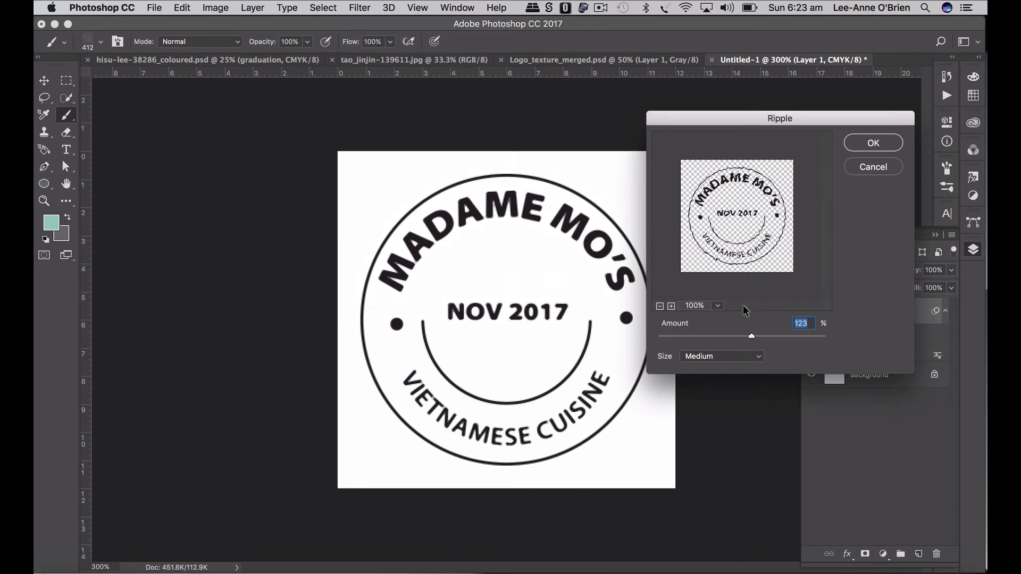
click(671, 306)
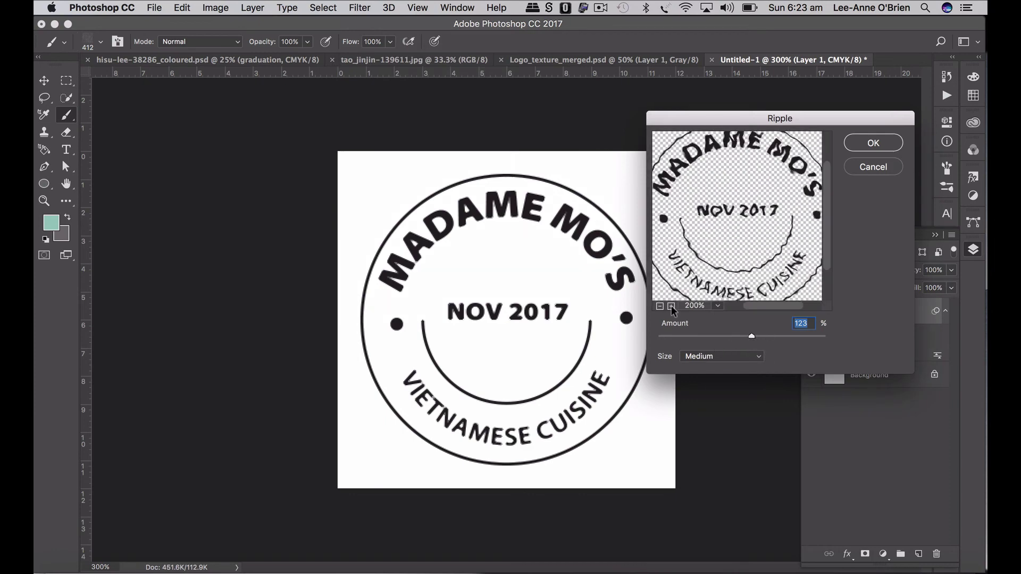
click(672, 307)
drag(745, 234, 711, 228)
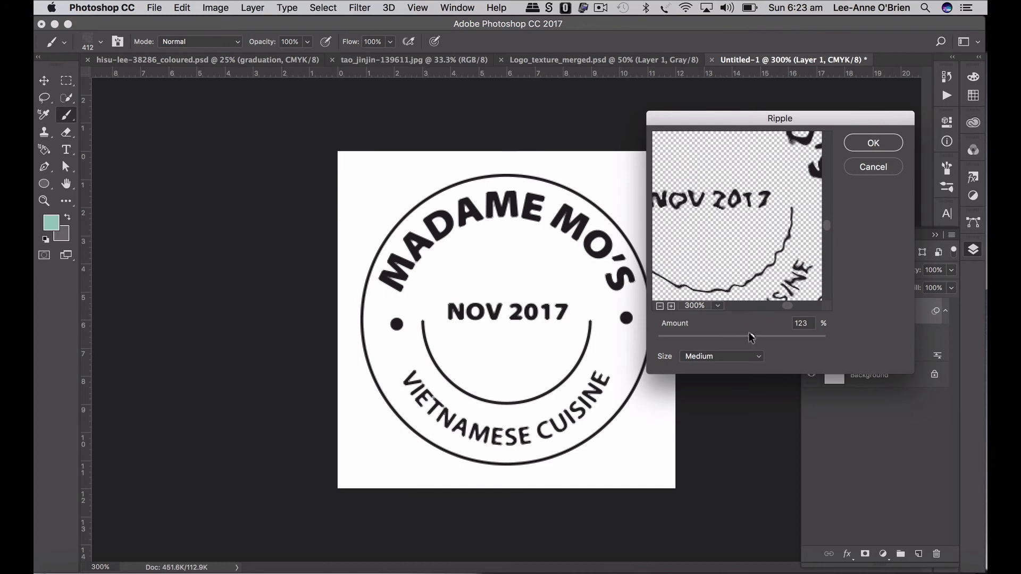
drag(750, 336, 740, 340)
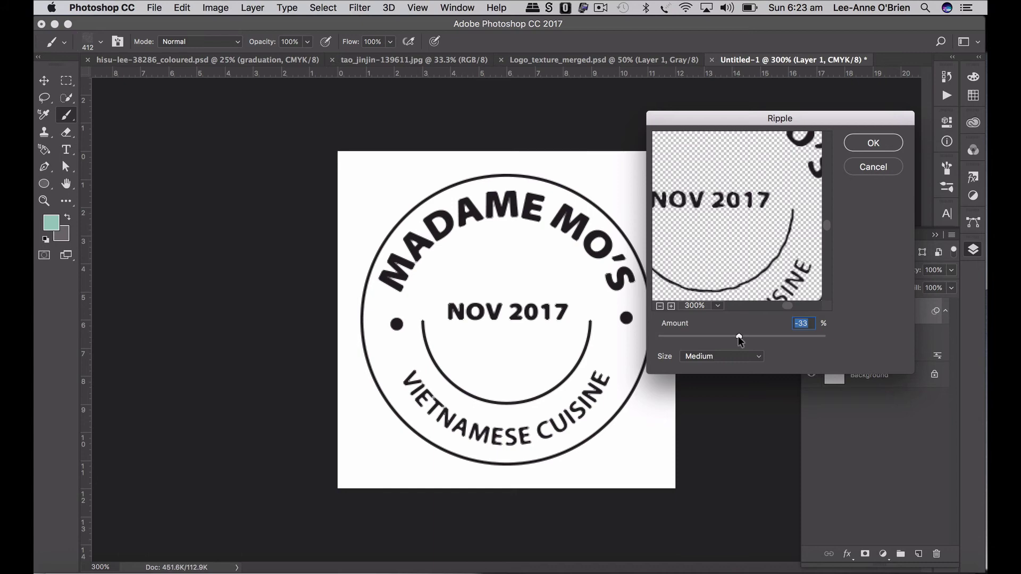
click(872, 143)
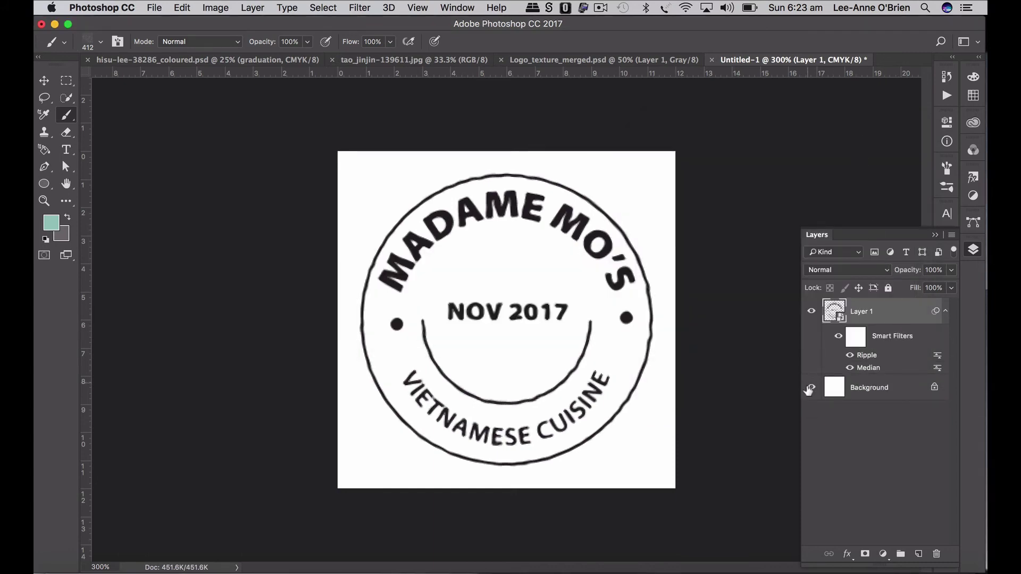
Step: Hide the white Background layer and delete it to leave the stamp on transparency
click(810, 389)
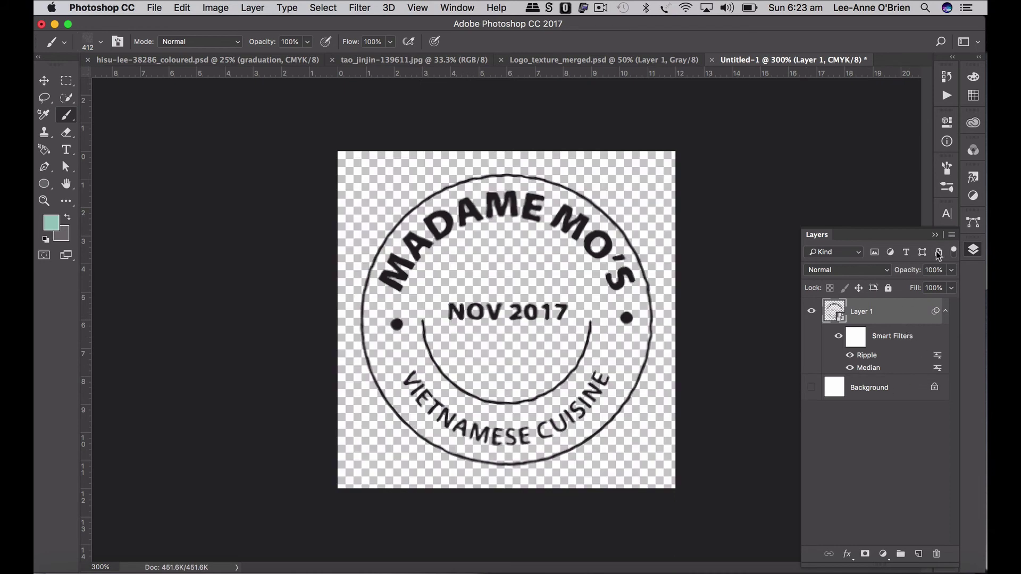
click(873, 390)
click(938, 556)
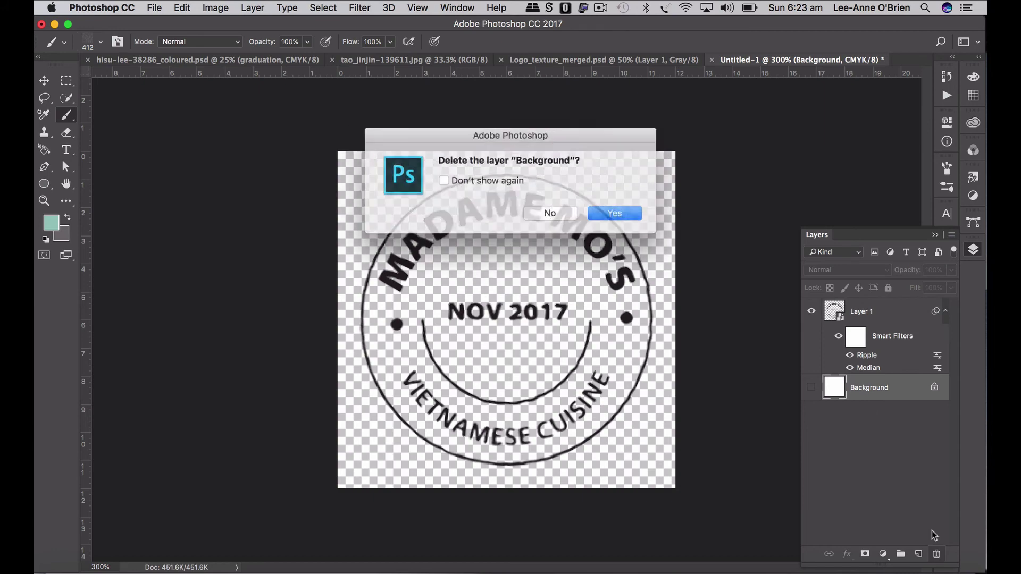
click(612, 213)
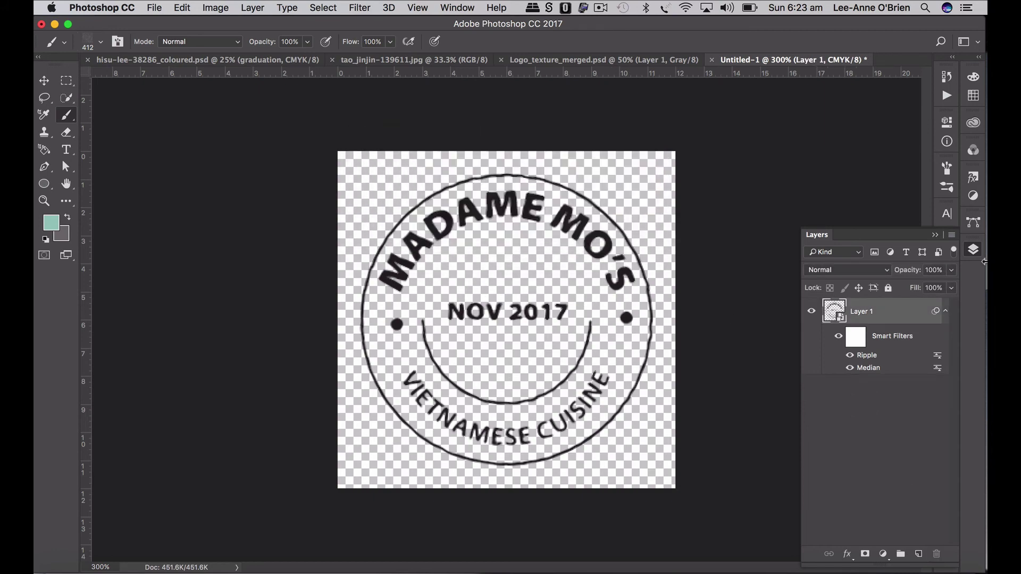
Step: Copy the whole stamp artwork and paste it into hisu-lee-38286_coloured.psd, directly above the dark brush layer
click(952, 236)
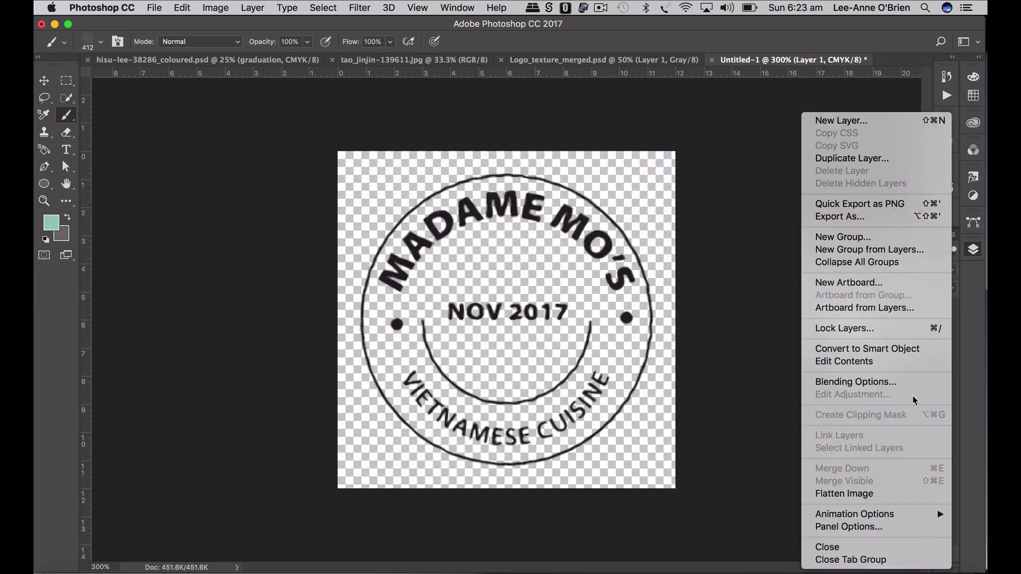
click(879, 101)
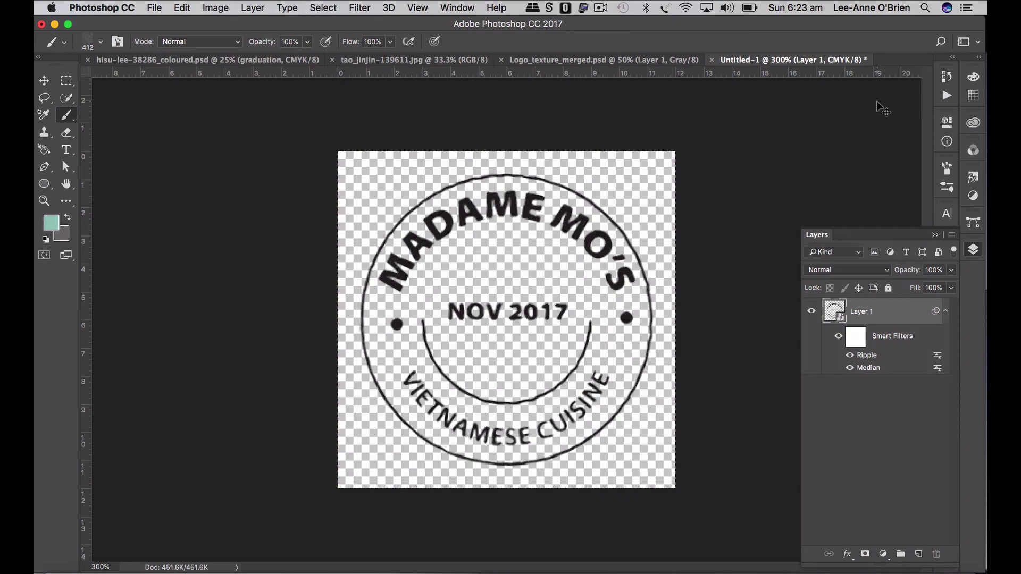
click(242, 63)
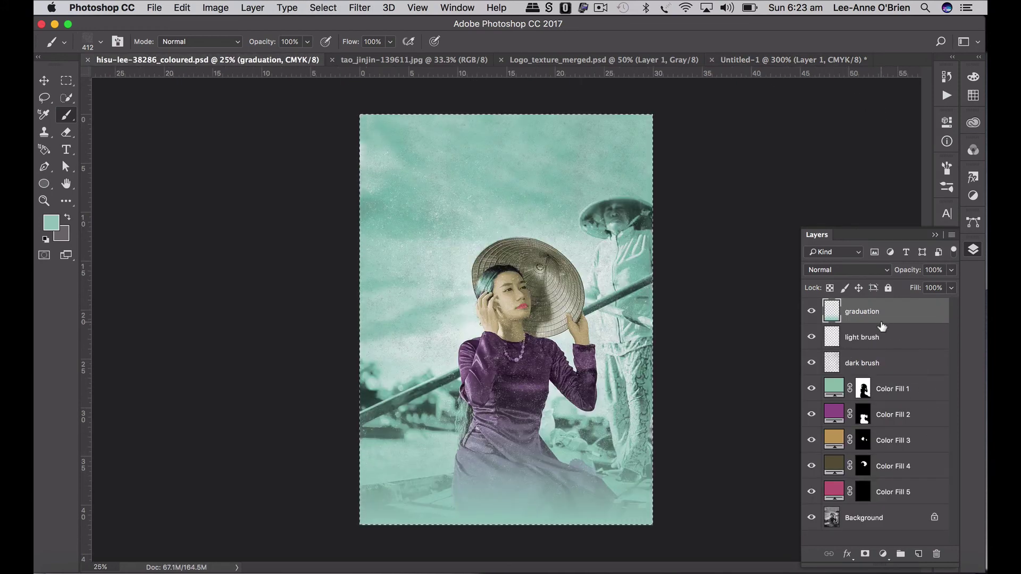
super+click(881, 322)
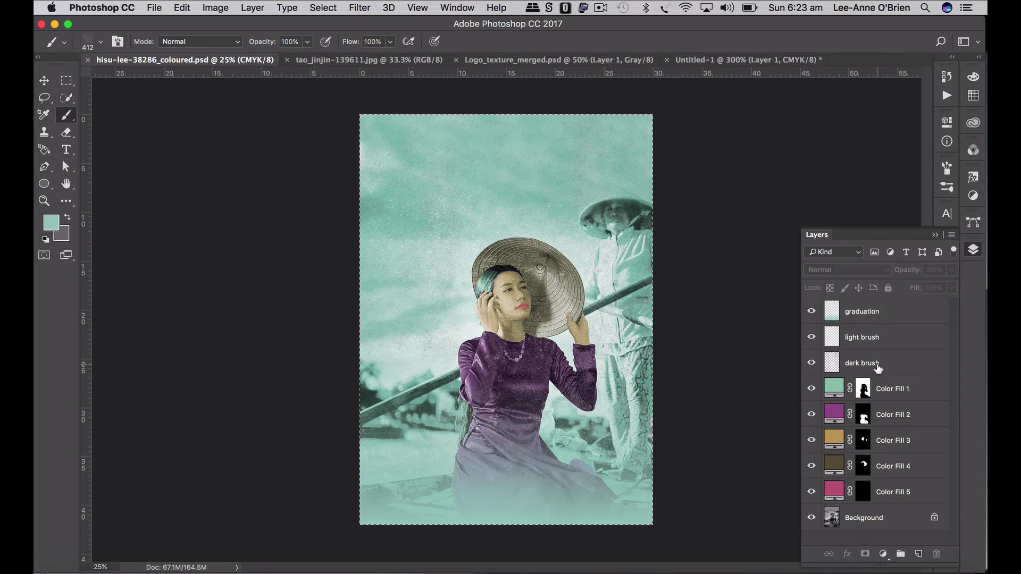
click(878, 368)
key(super+v)
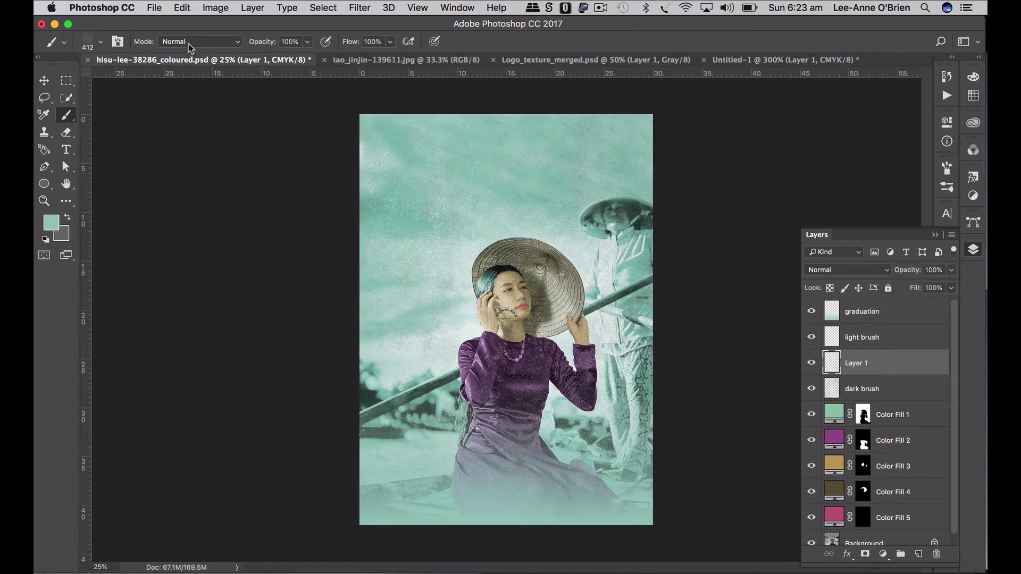
Step: Scale the pasted stamp up to nearly four times its size and set its blend mode to Color Burn
click(184, 8)
mouse_move(308, 301)
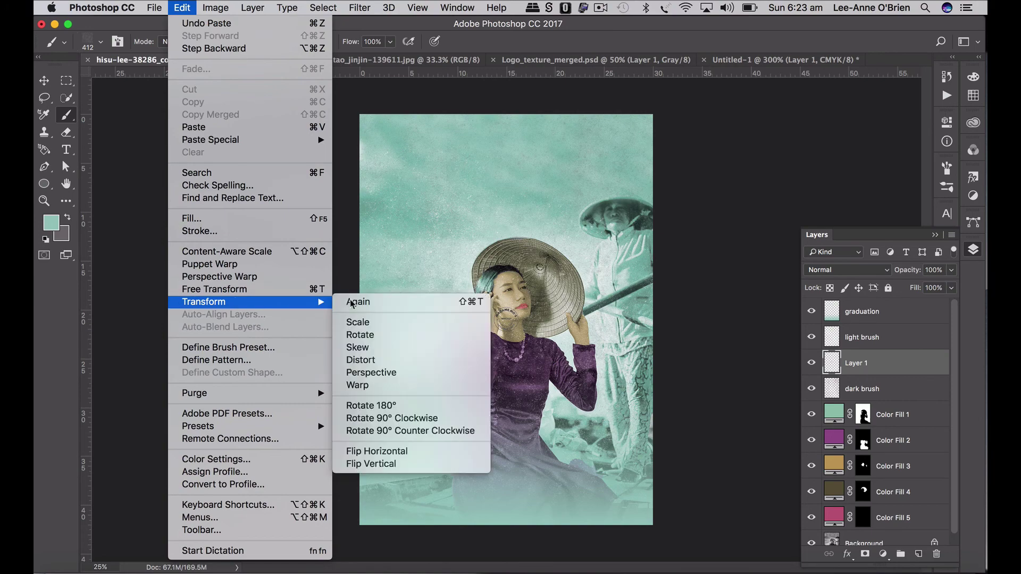
click(381, 322)
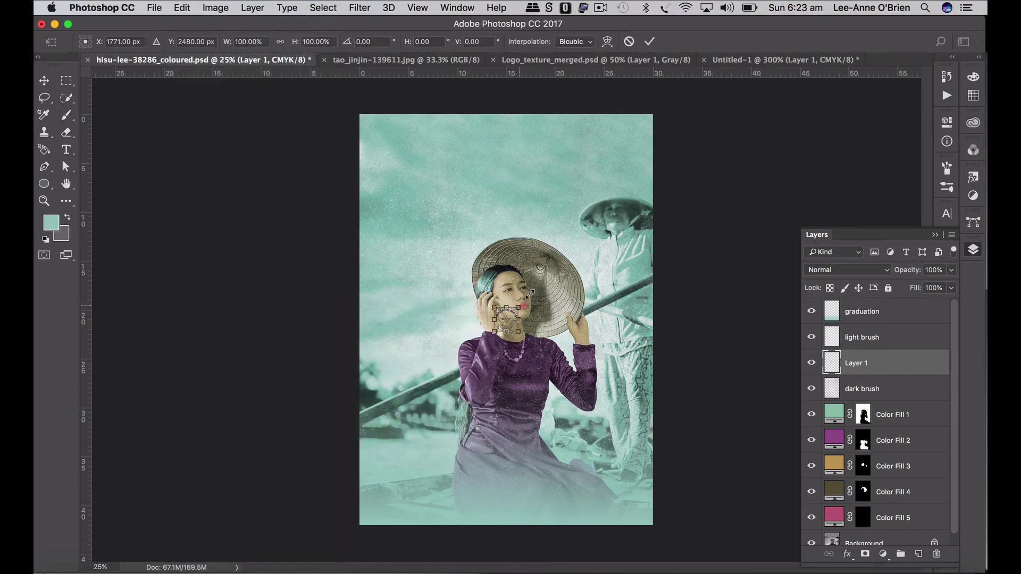
drag(518, 307, 551, 275)
key(Return)
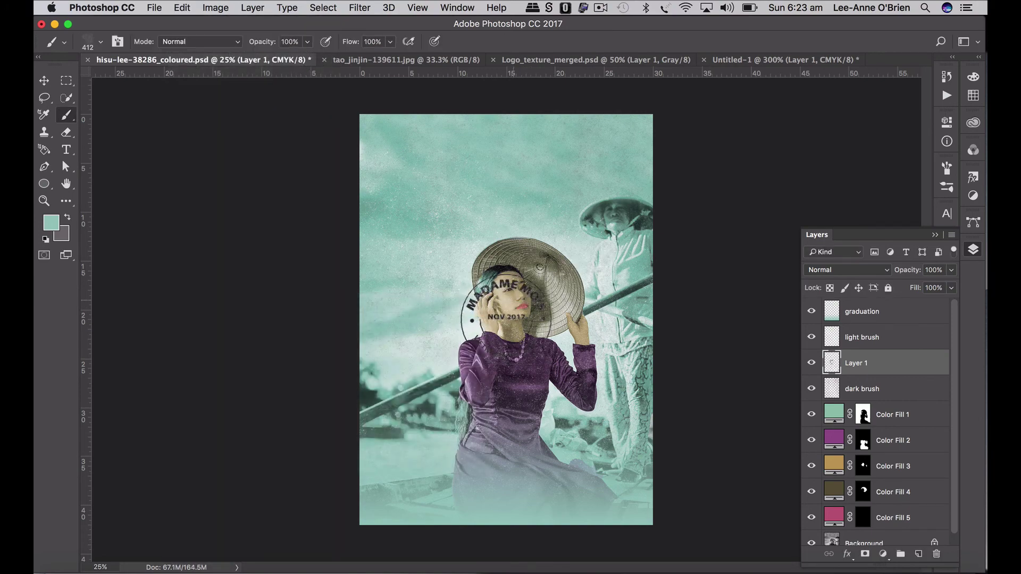
click(862, 270)
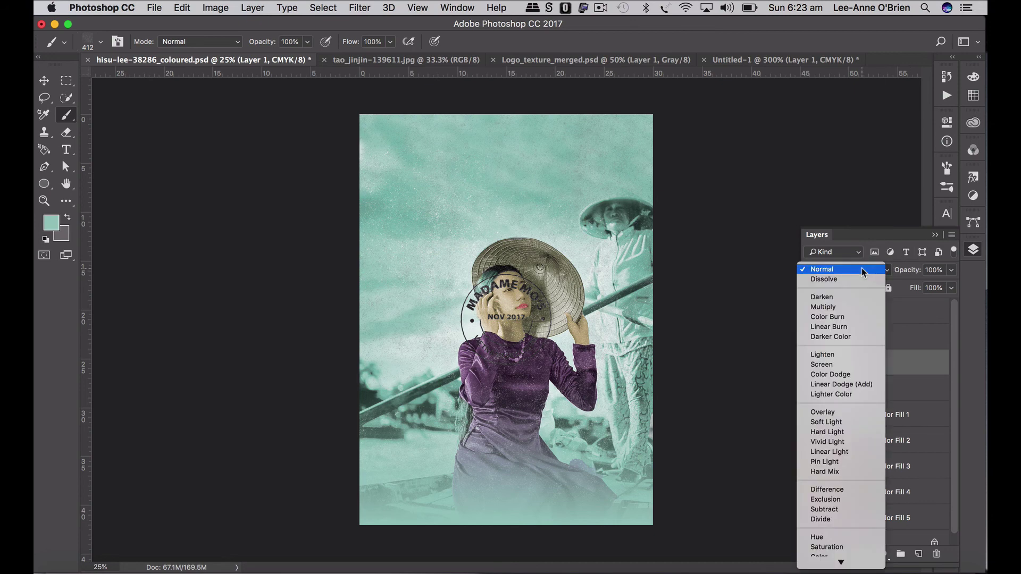
click(847, 318)
Step: Move the stamp to the photo's lower-left edge and place its layer above the graduation layer
key(v)
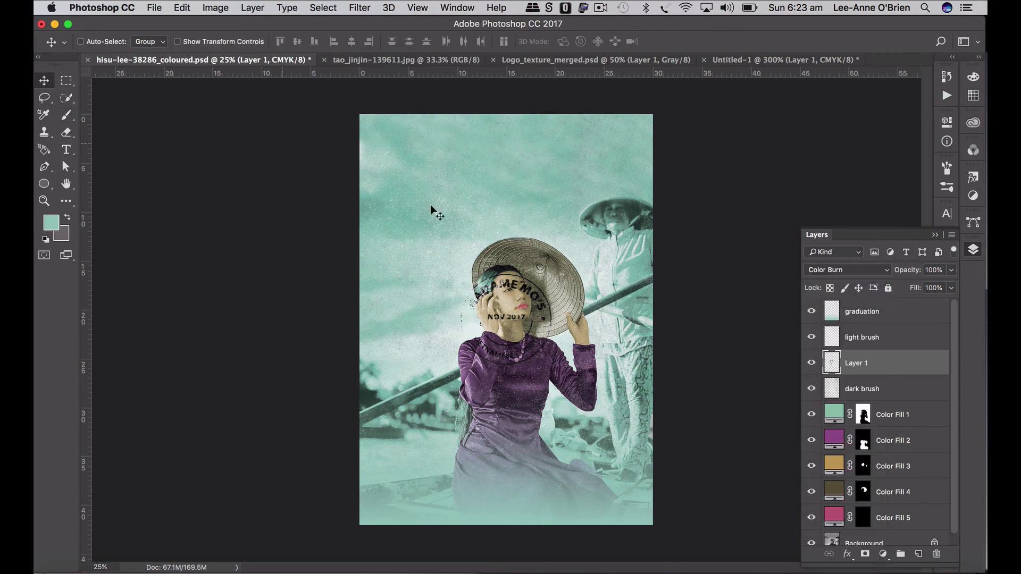
mouse_move(525, 297)
mouse_down()
mouse_move(438, 372)
mouse_move(409, 373)
mouse_up()
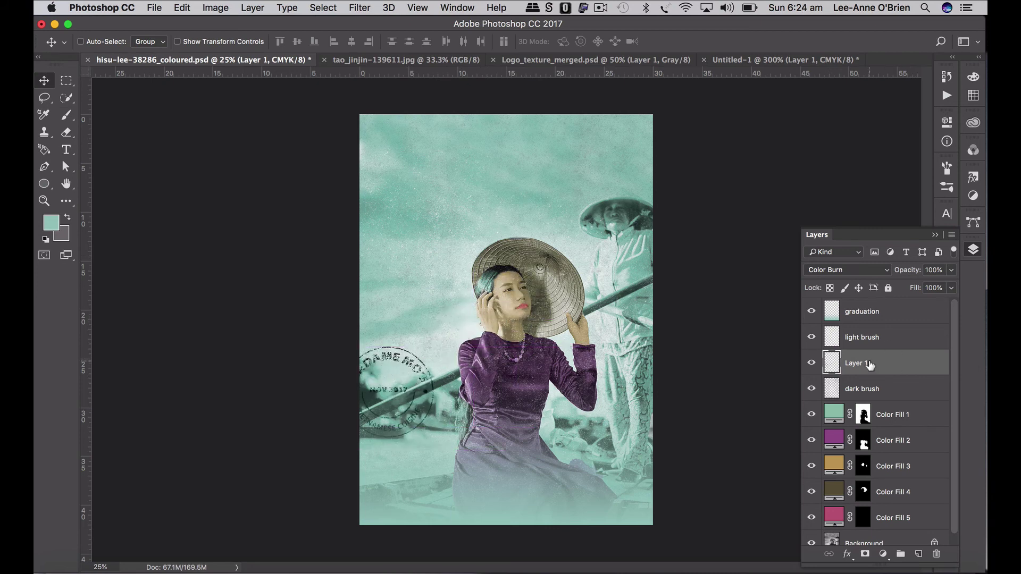
mouse_move(870, 366)
mouse_down()
mouse_move(892, 401)
mouse_move(883, 301)
mouse_up()
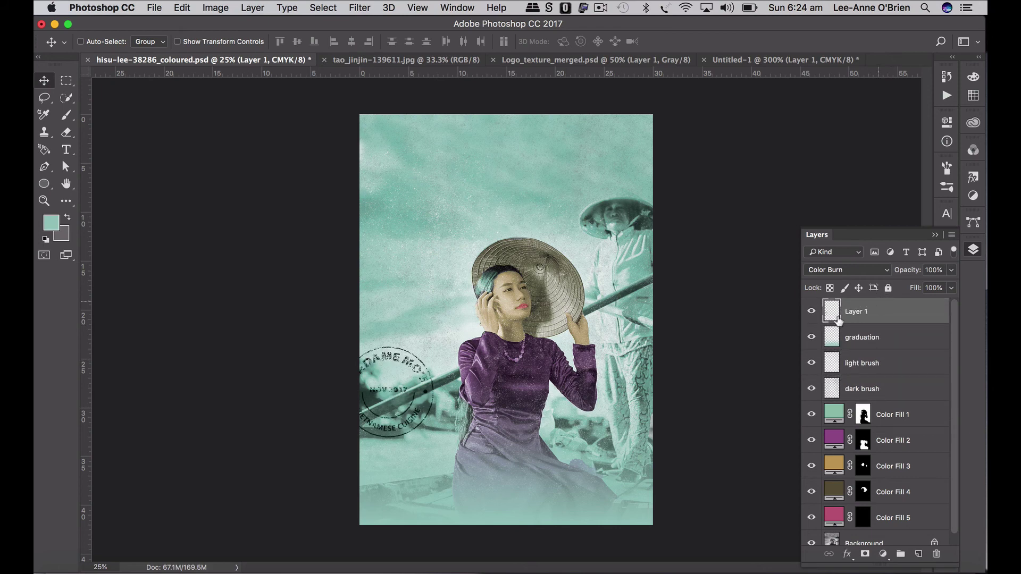
drag(423, 418, 420, 443)
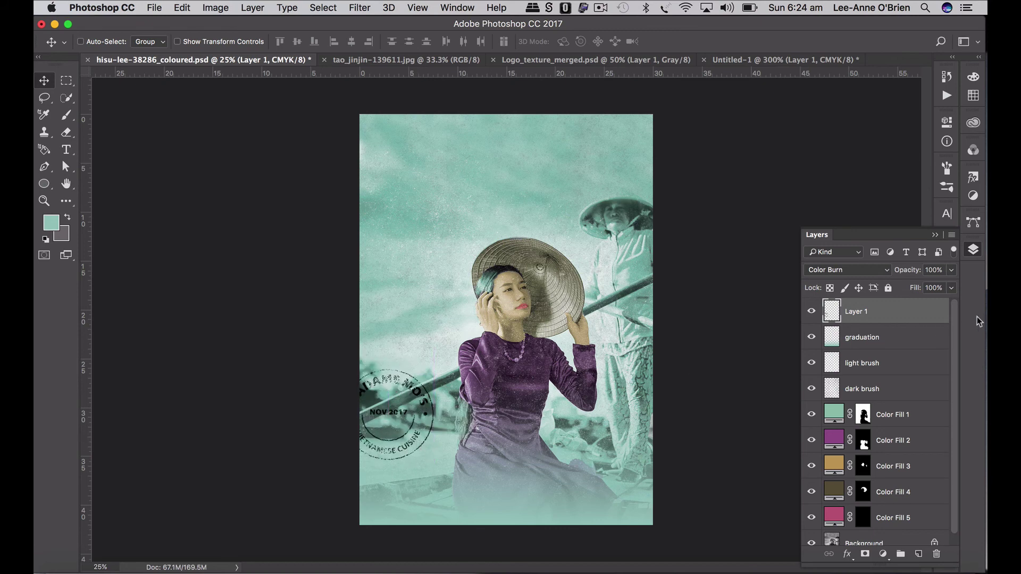
Step: Set the stamp layer's blend mode to Multiply and lower its opacity to 37%
click(951, 271)
drag(952, 286, 940, 288)
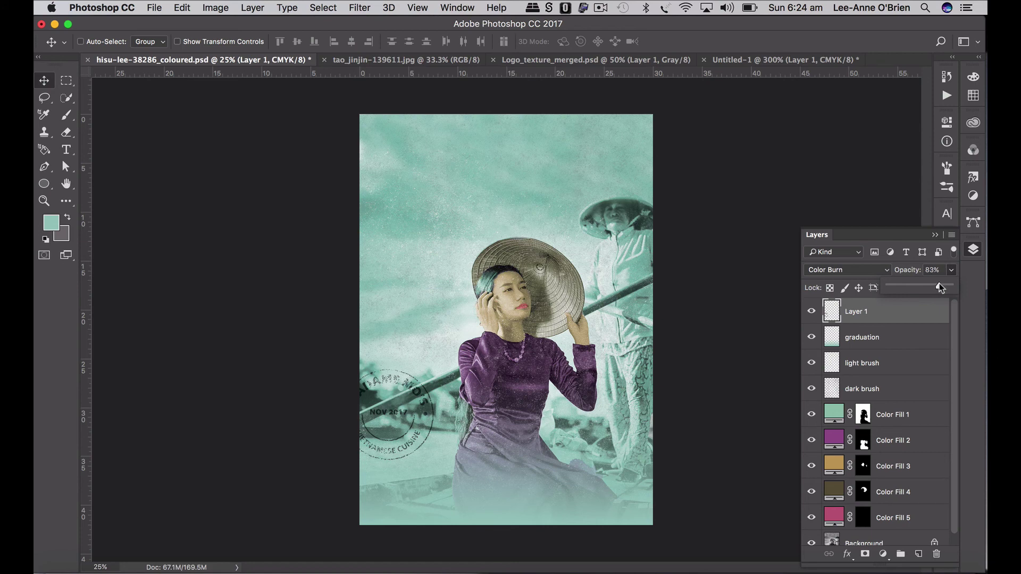
click(866, 269)
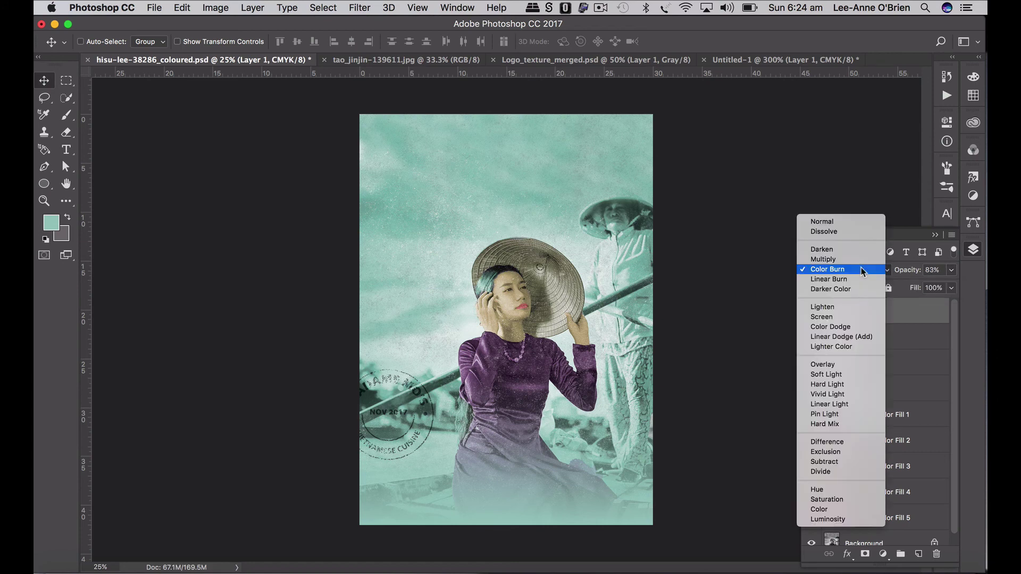
click(860, 259)
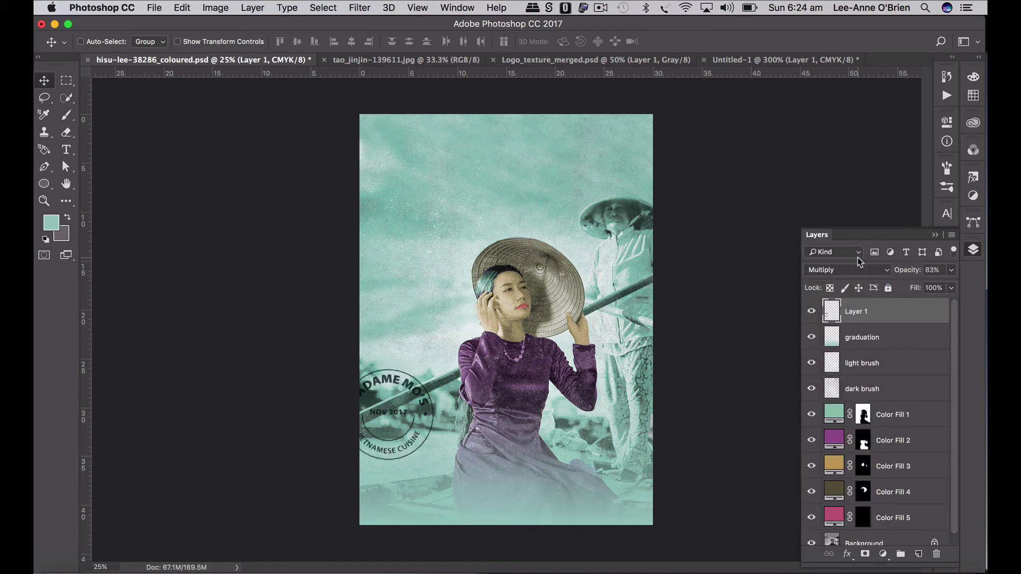
click(951, 270)
drag(942, 288, 911, 287)
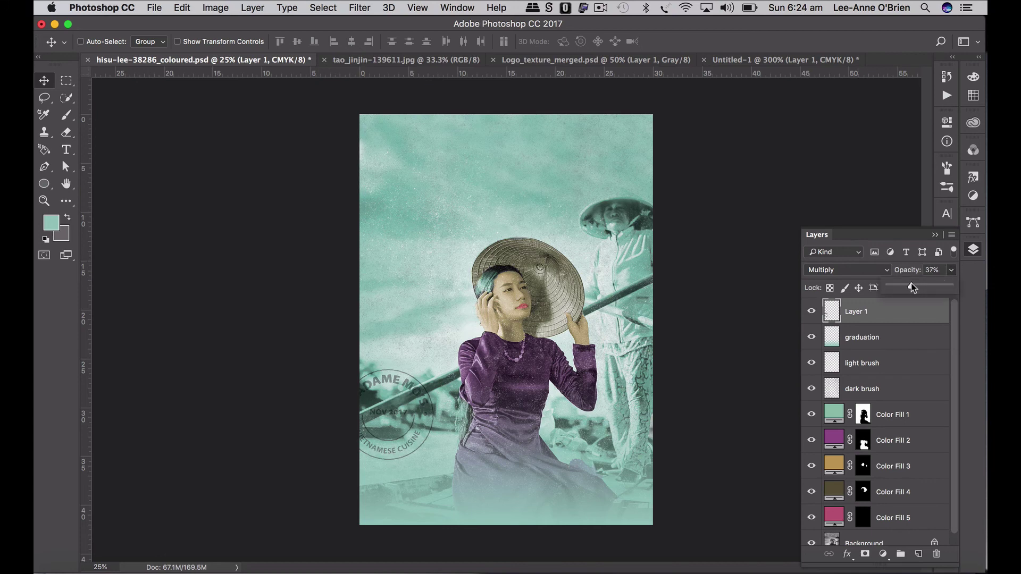
Step: Rotate the stamp clockwise by about 35 degrees and shift it slightly lower along the photo's left edge
click(187, 8)
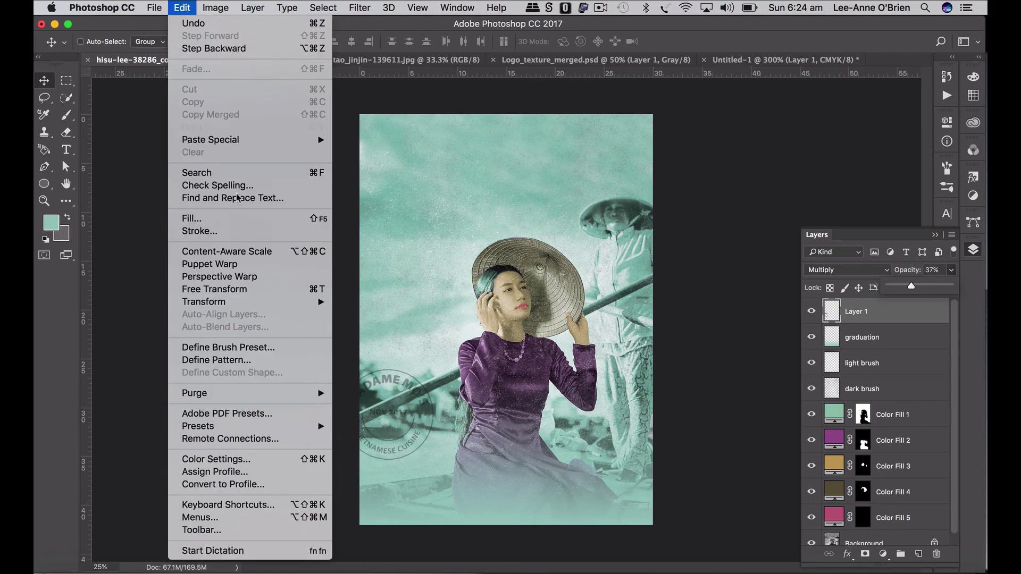
mouse_move(273, 306)
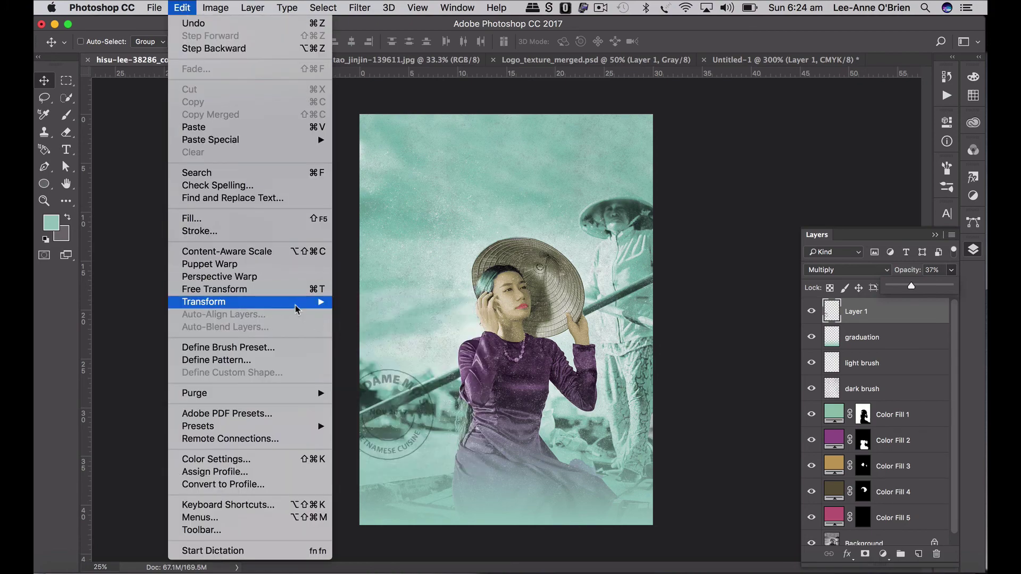
click(360, 335)
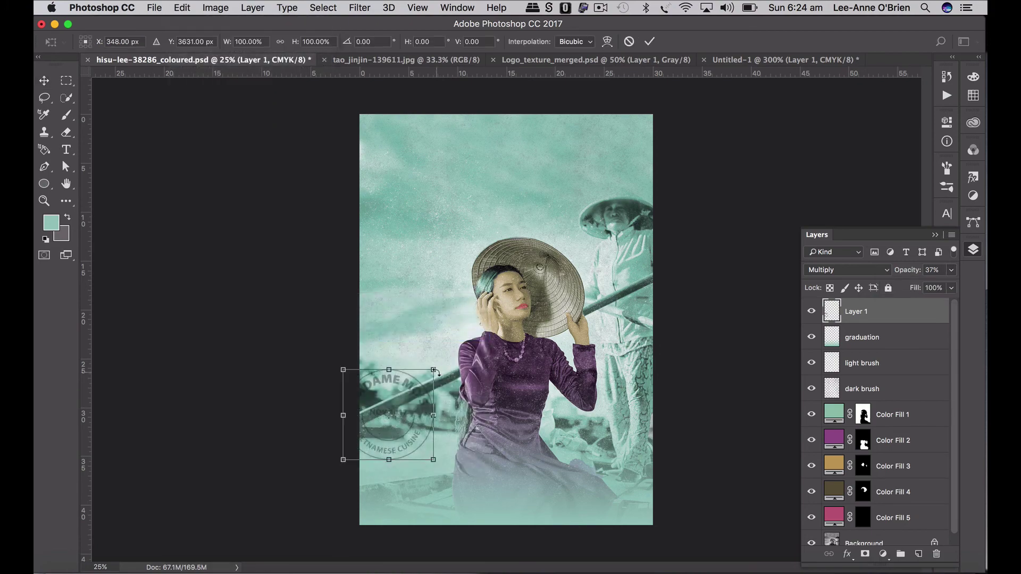
drag(439, 368, 427, 440)
key(Return)
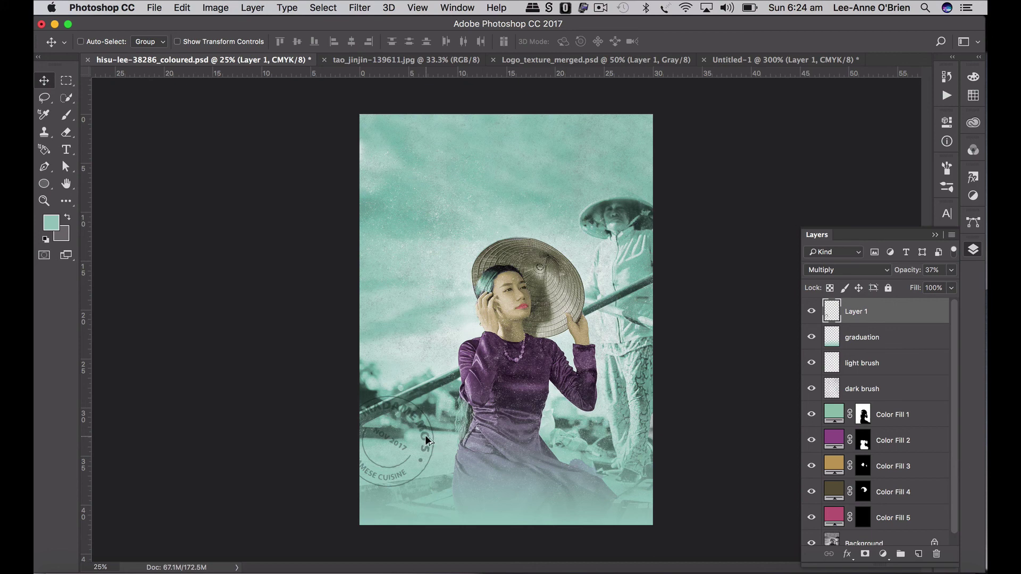
Step: Duplicate the stamp just above the original and scale the copy down to roughly three quarters of its size
drag(428, 436, 429, 394)
click(183, 7)
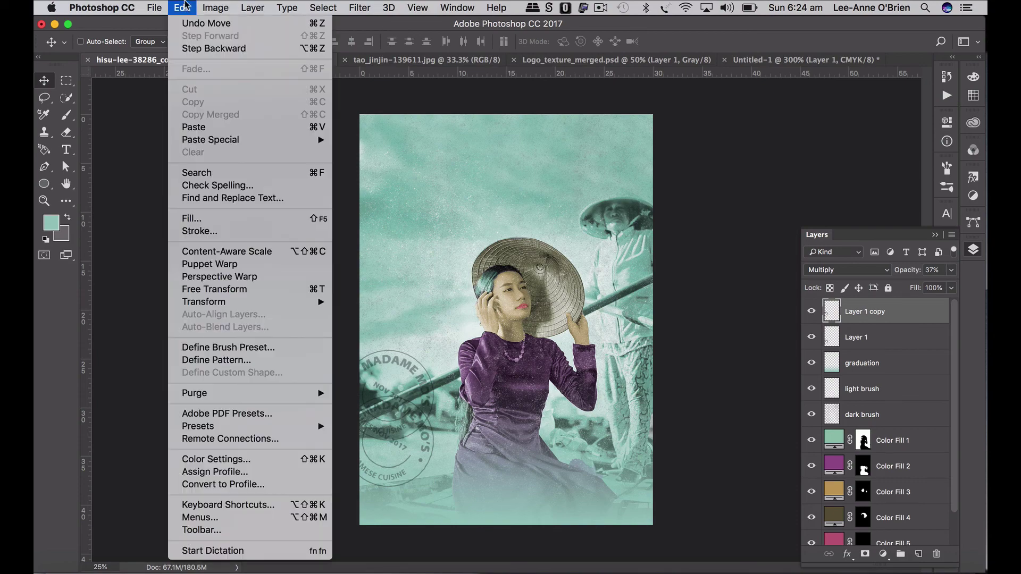
mouse_move(261, 303)
click(395, 322)
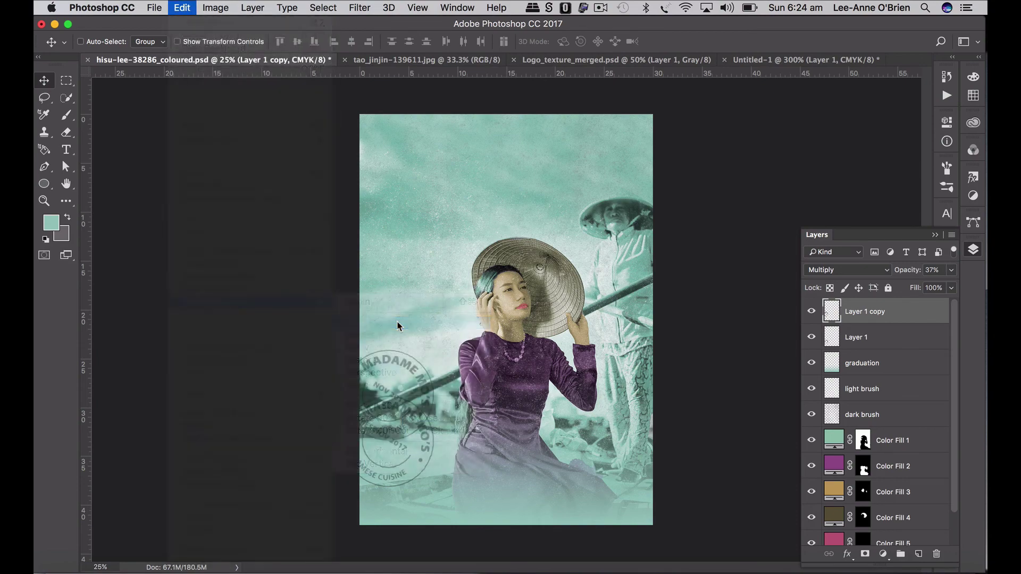
drag(432, 349, 407, 376)
key(Return)
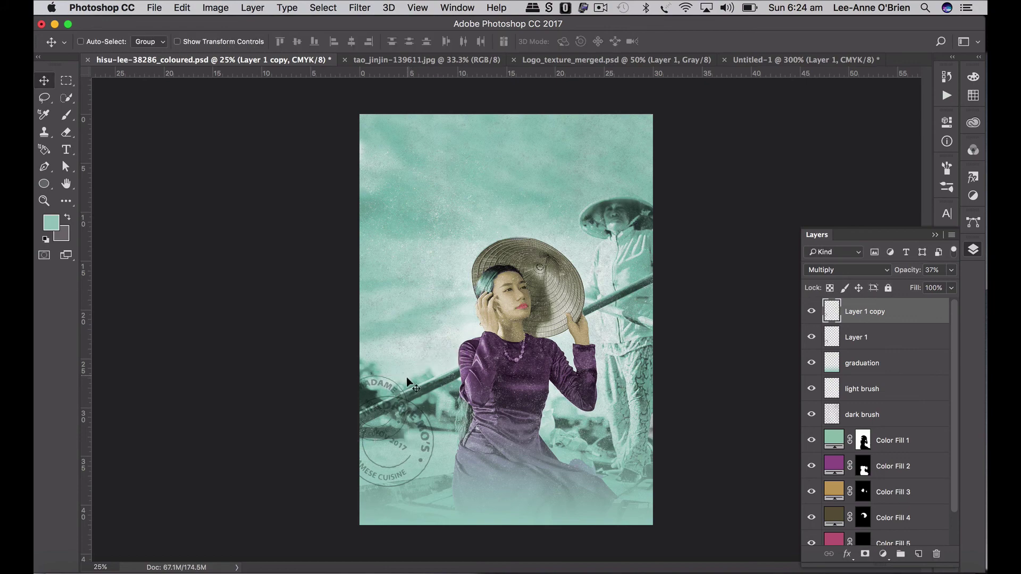
Step: Rotate the smaller stamp copy by -57.60° and move it slightly up so it overlaps the first stamp's upper edge
click(182, 7)
mouse_move(253, 306)
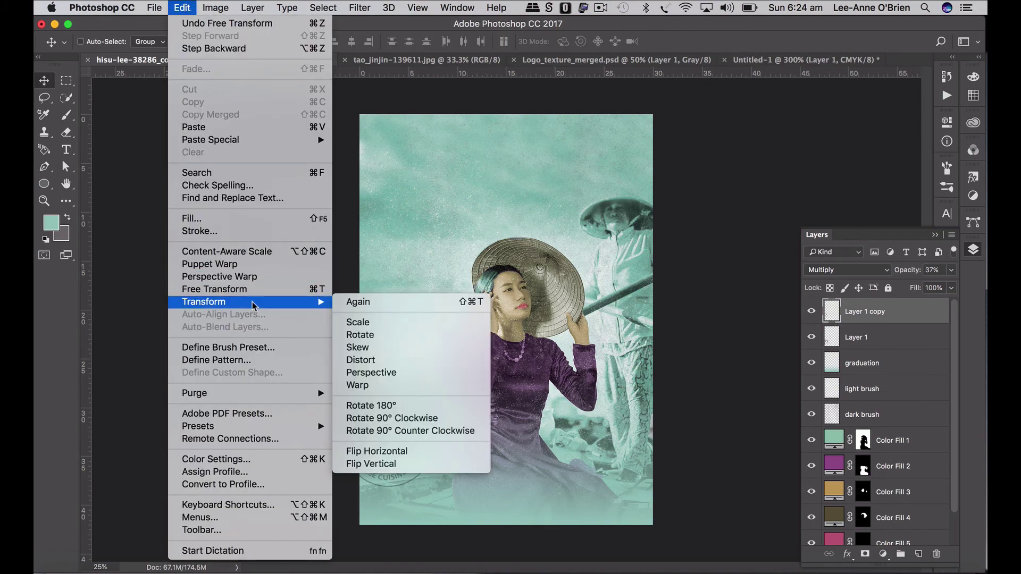
click(372, 335)
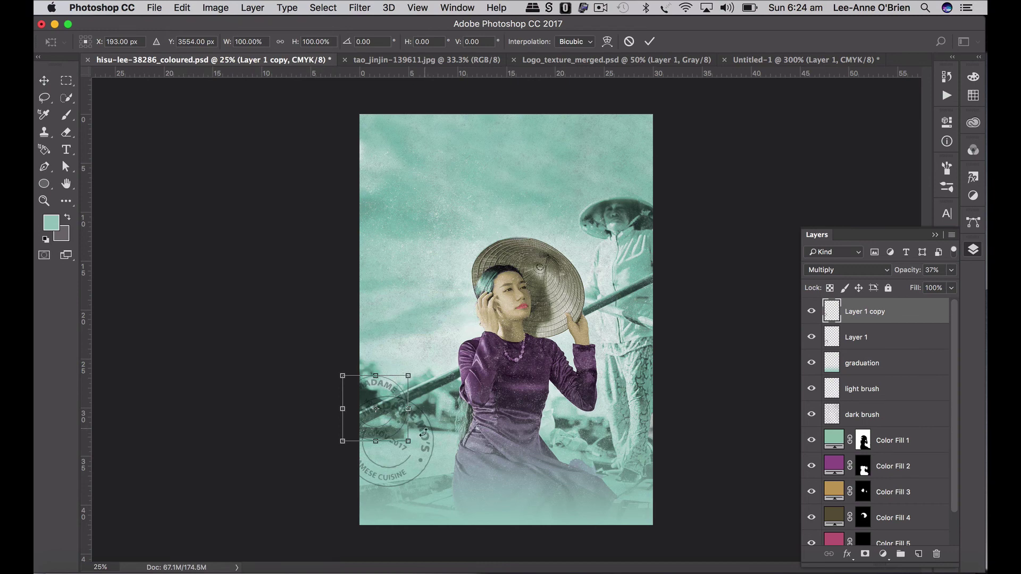
drag(422, 424, 436, 372)
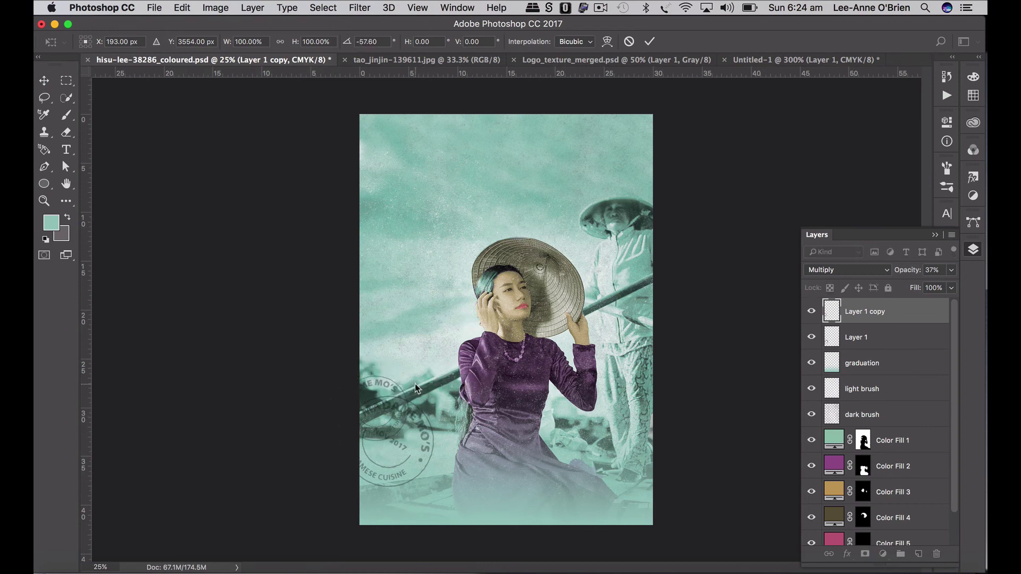
key(Return)
drag(404, 404, 403, 391)
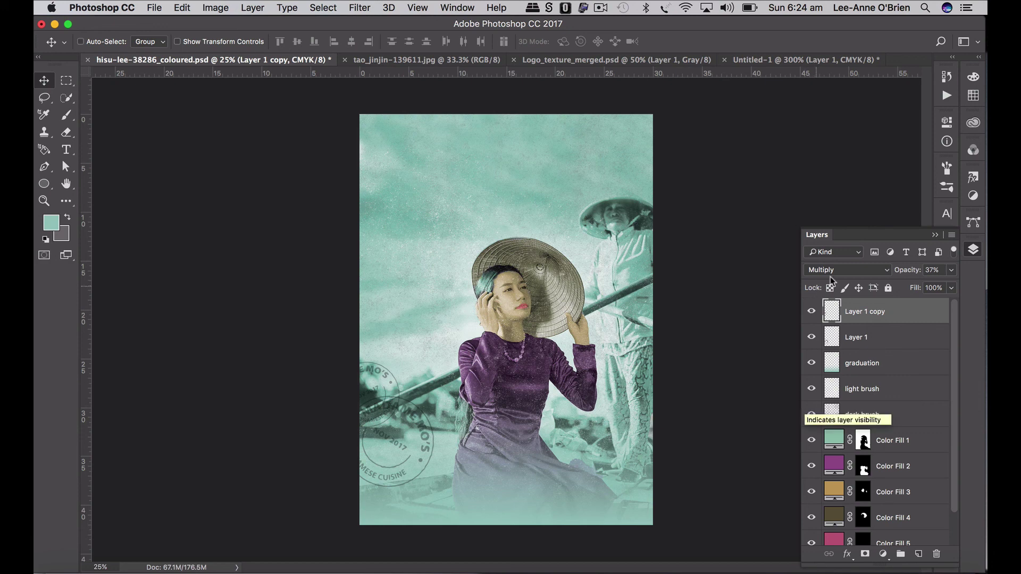
Step: Rename the original stamp layer "stamp 1" and its smaller copy "stamp 2"
double_click(862, 337)
text(stamp)
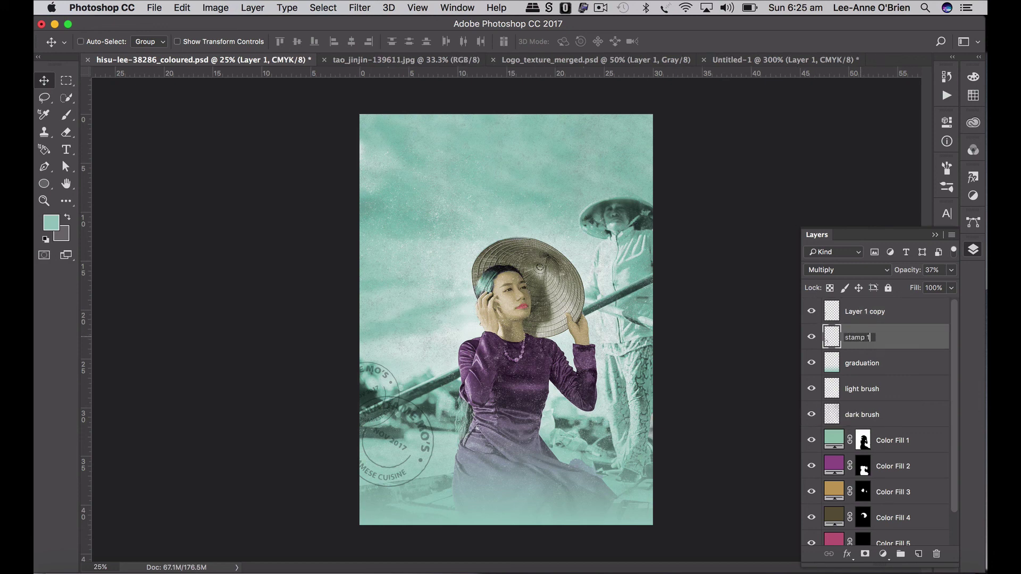
key(Return)
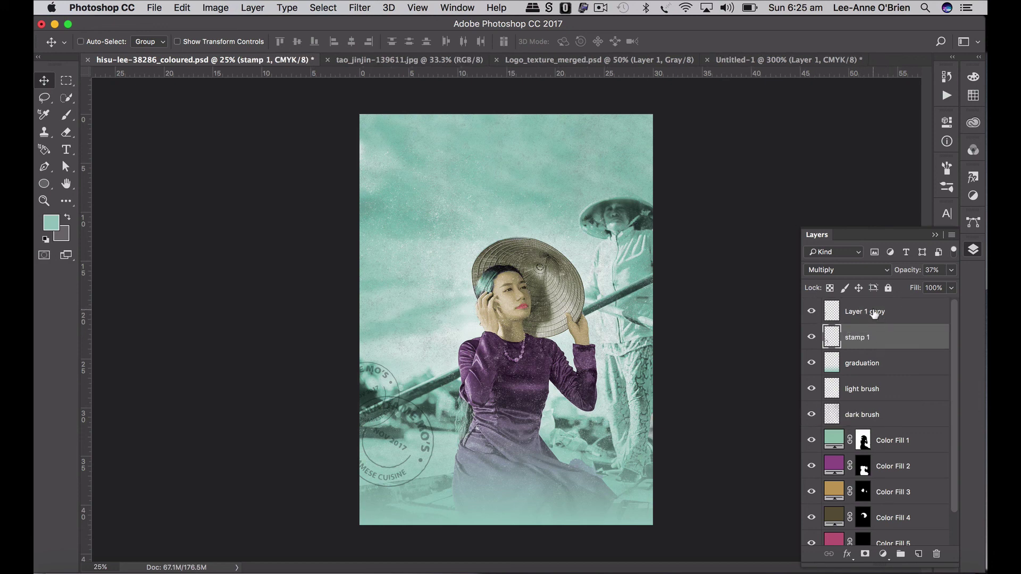
double_click(873, 312)
text(stamp 2)
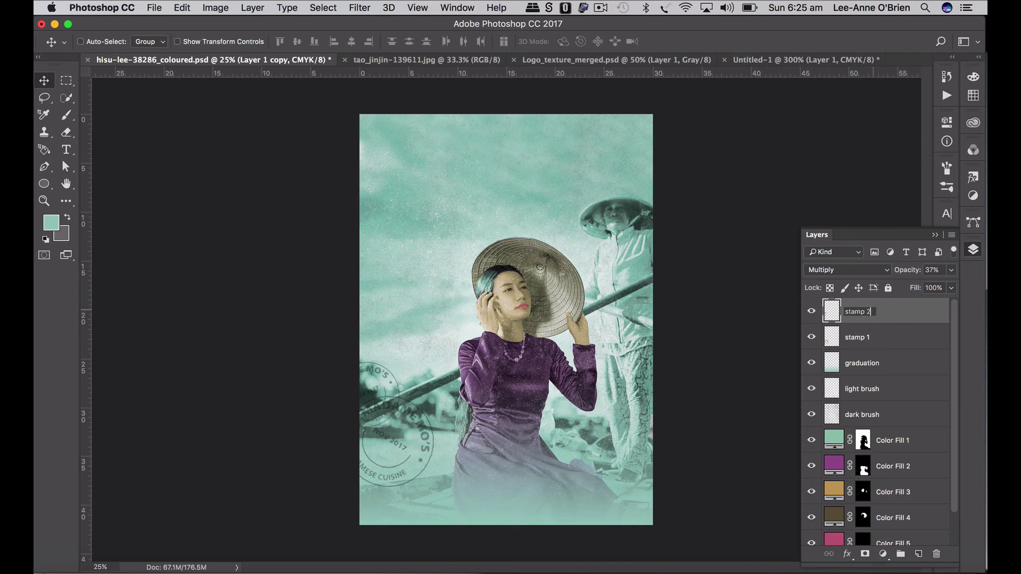
key(Return)
Step: Save the layered photo file and export a JPEG copy named hisu-lee-38286_coloured at quality 10, baseline standard, replacing the earlier JPEG
key(super+s)
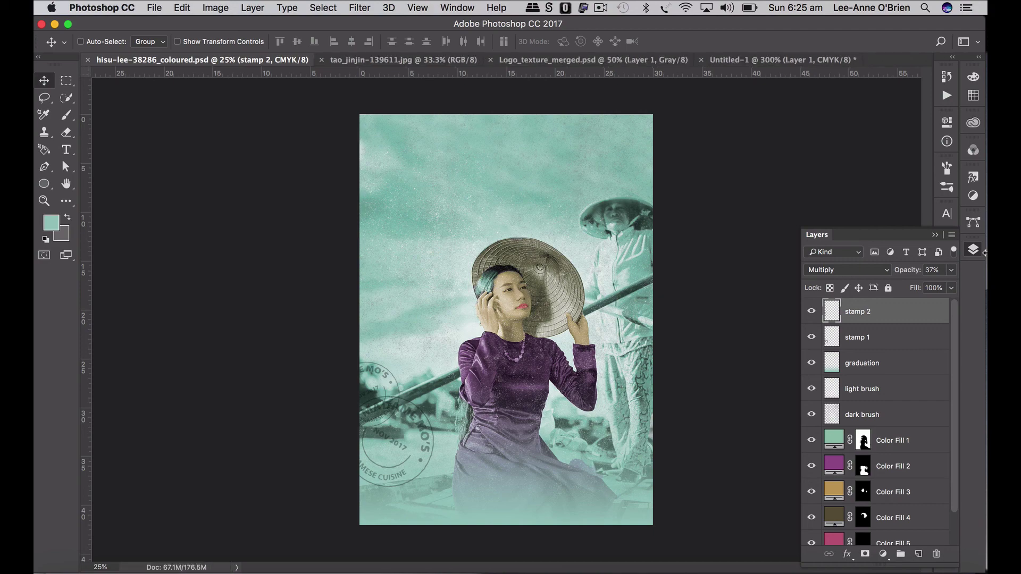
key(shift+super+s)
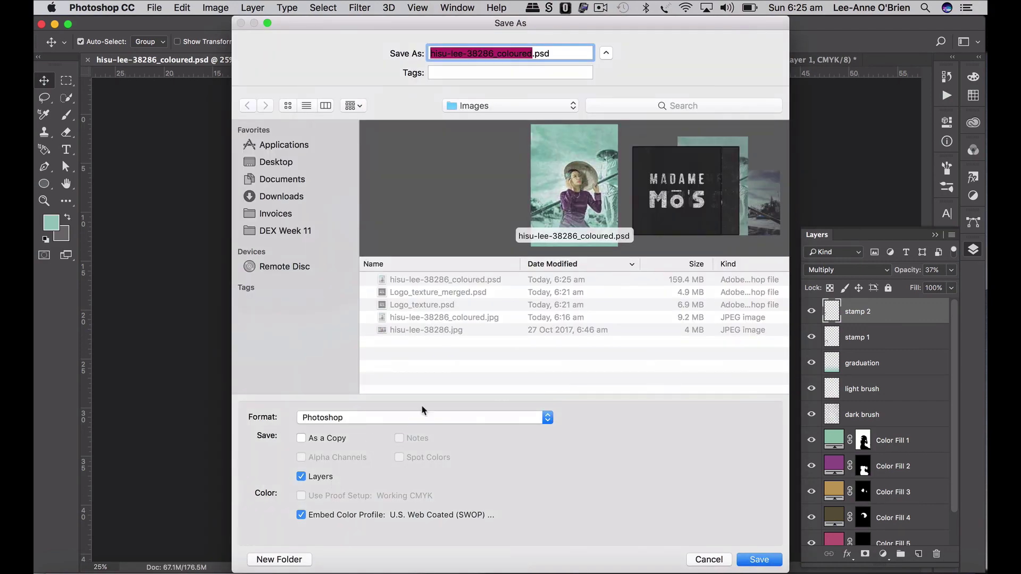
click(408, 421)
click(394, 452)
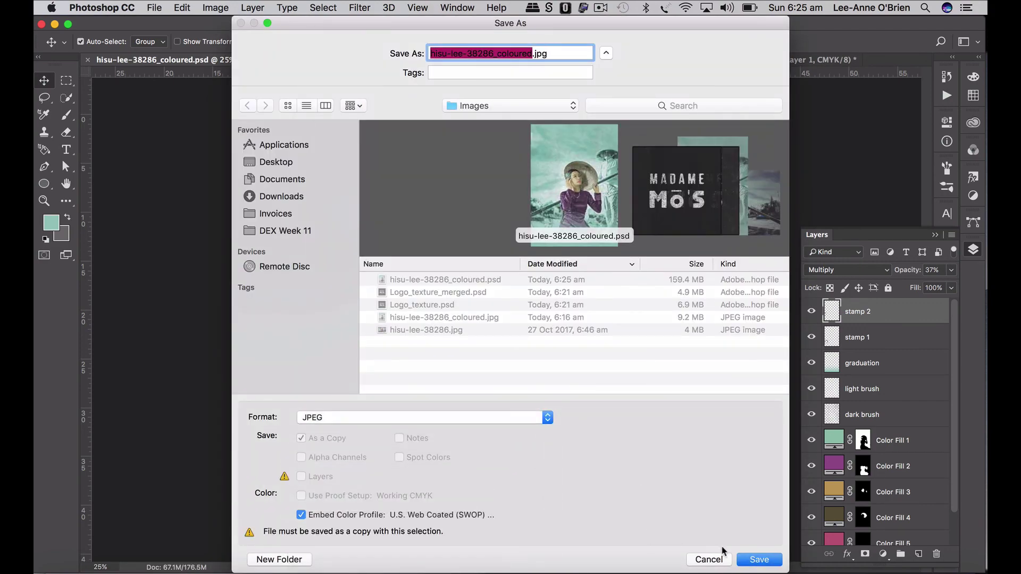
click(759, 560)
click(617, 109)
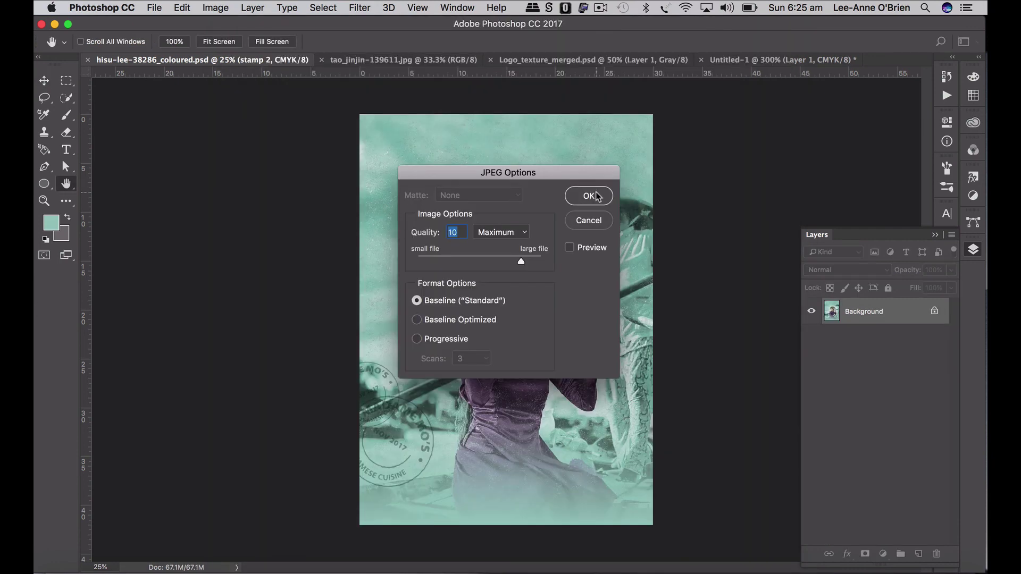
click(596, 198)
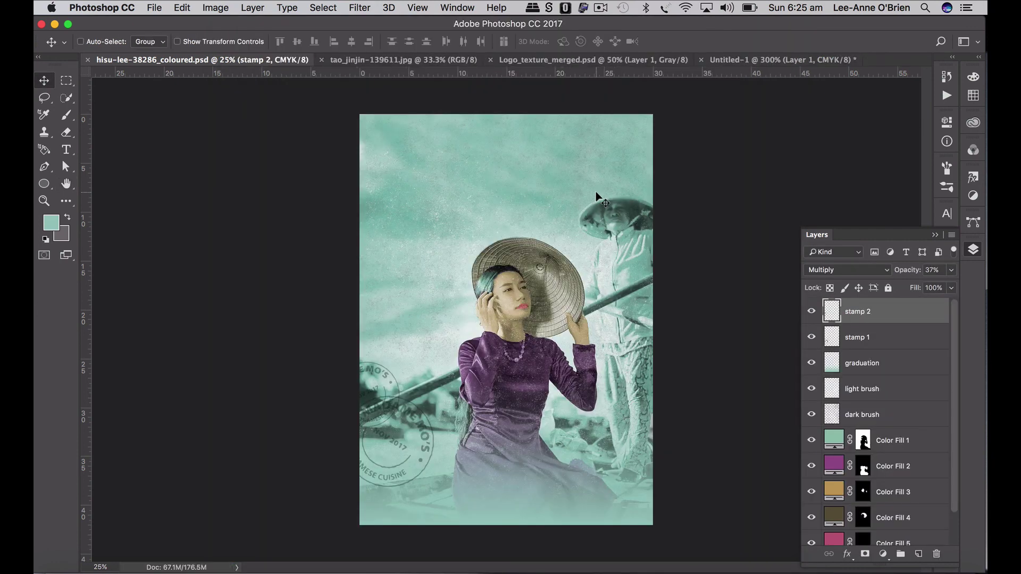
Step: Switch to SUNDAY_SESSIONS_POSTER_final.ai in Illustrator and examine its heading lines, lower event text and page border
key(super+Tab)
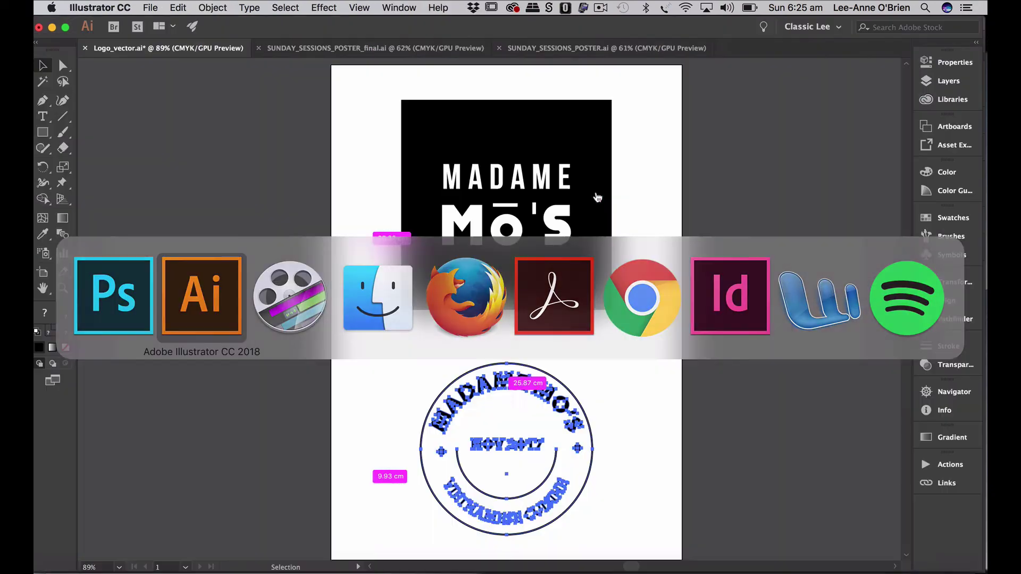
click(411, 49)
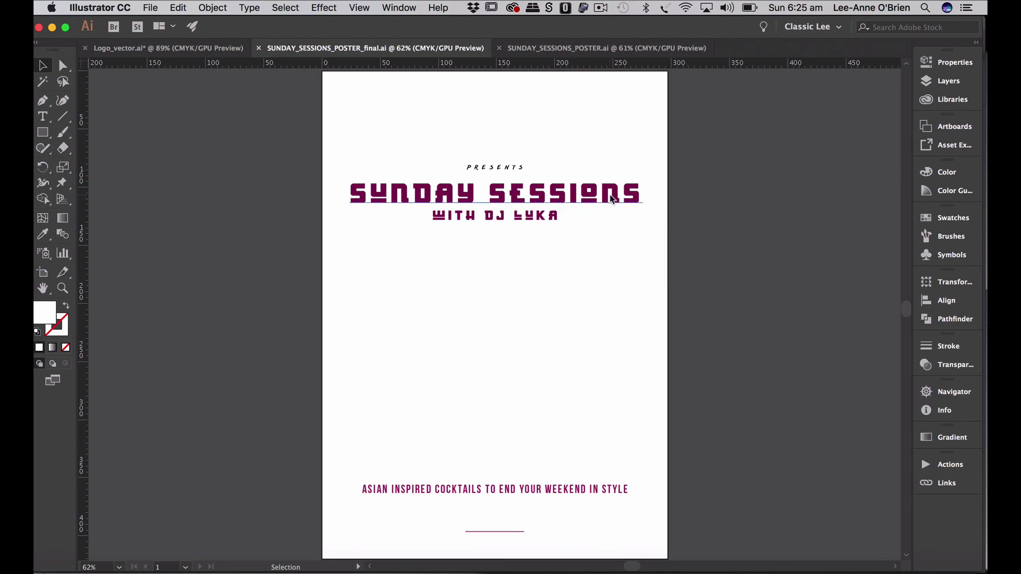
click(611, 198)
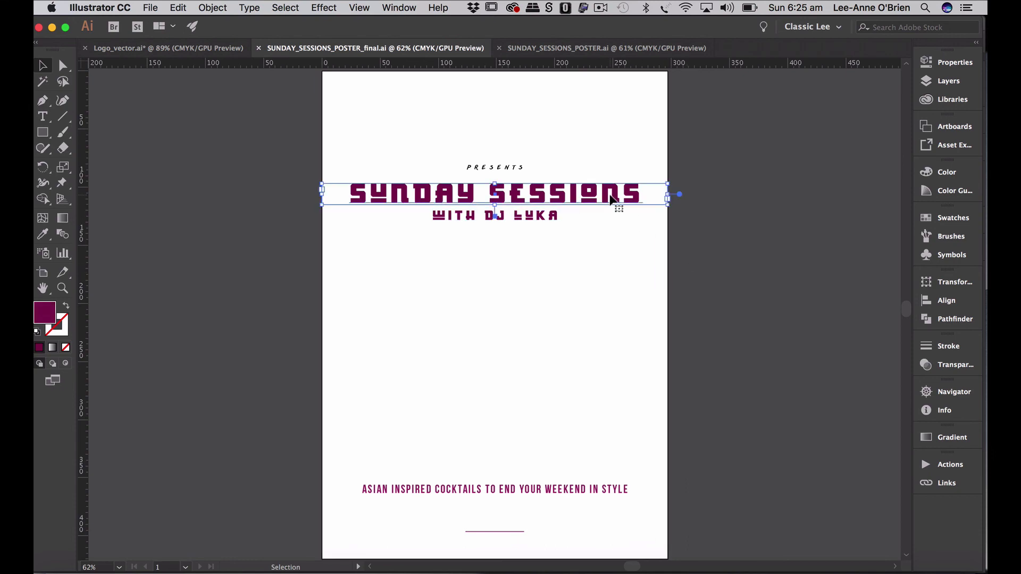
click(534, 218)
click(510, 170)
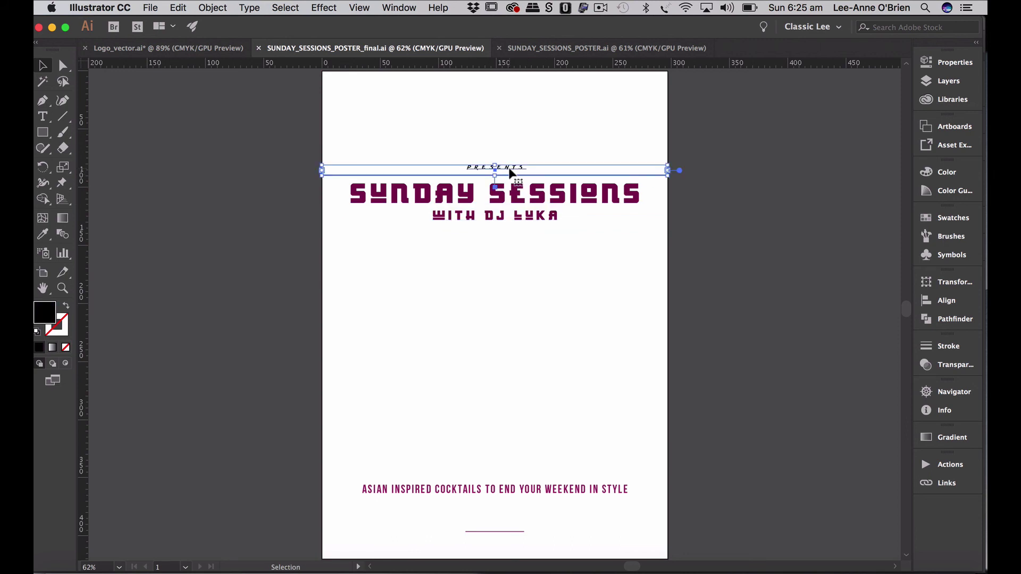
click(686, 200)
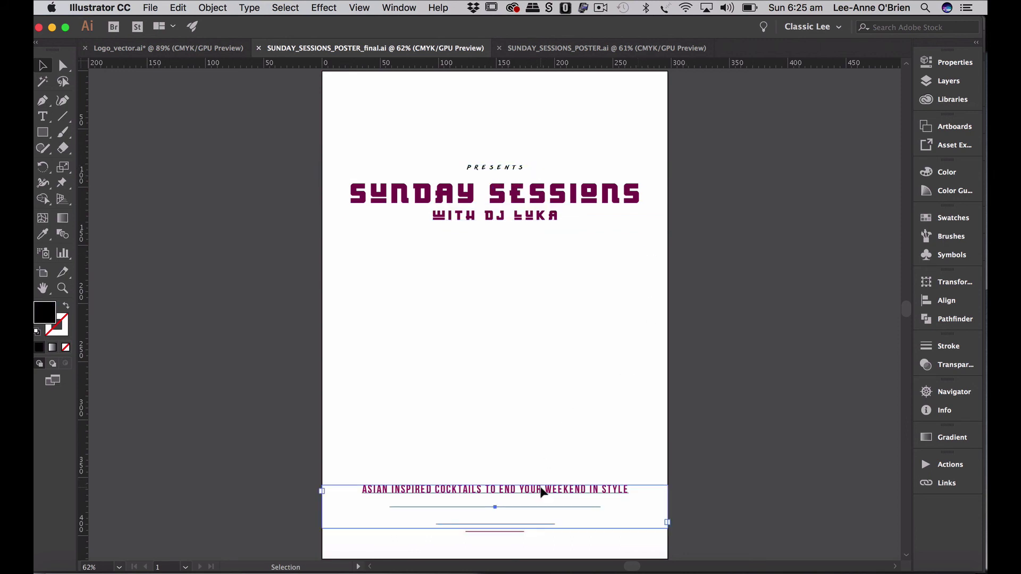
click(541, 488)
click(711, 474)
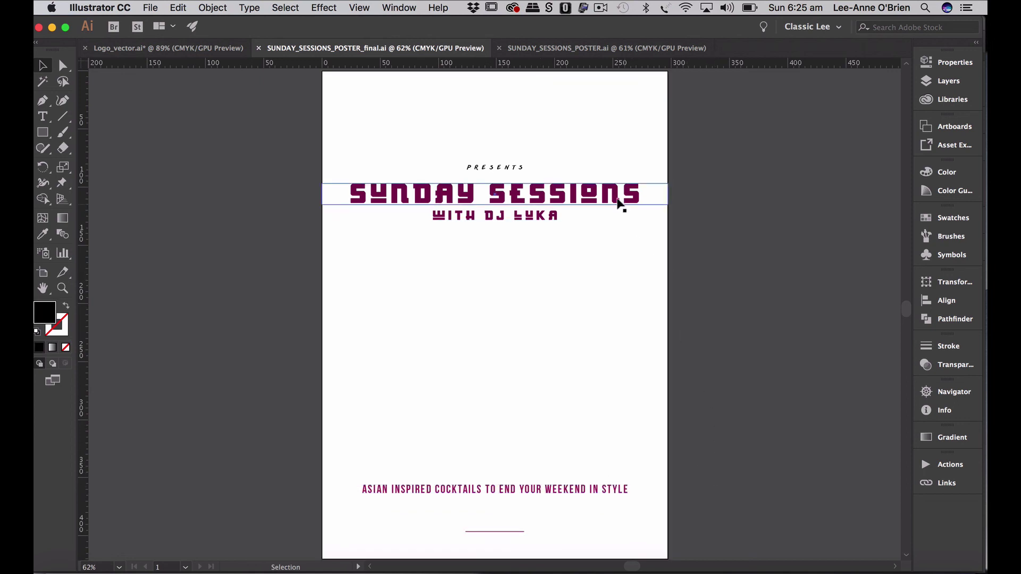
click(619, 203)
click(722, 227)
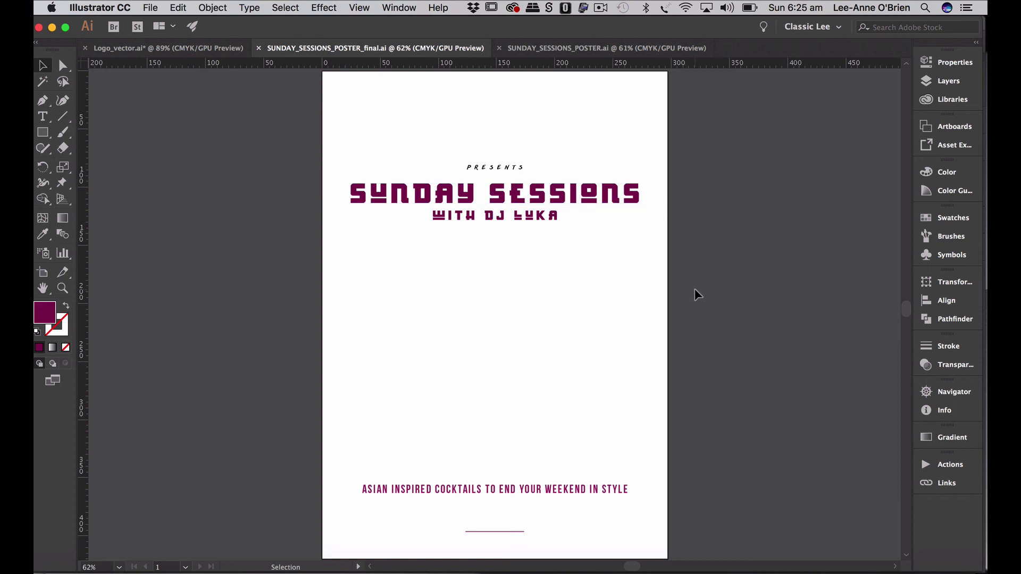
scroll(694, 291, up, 1)
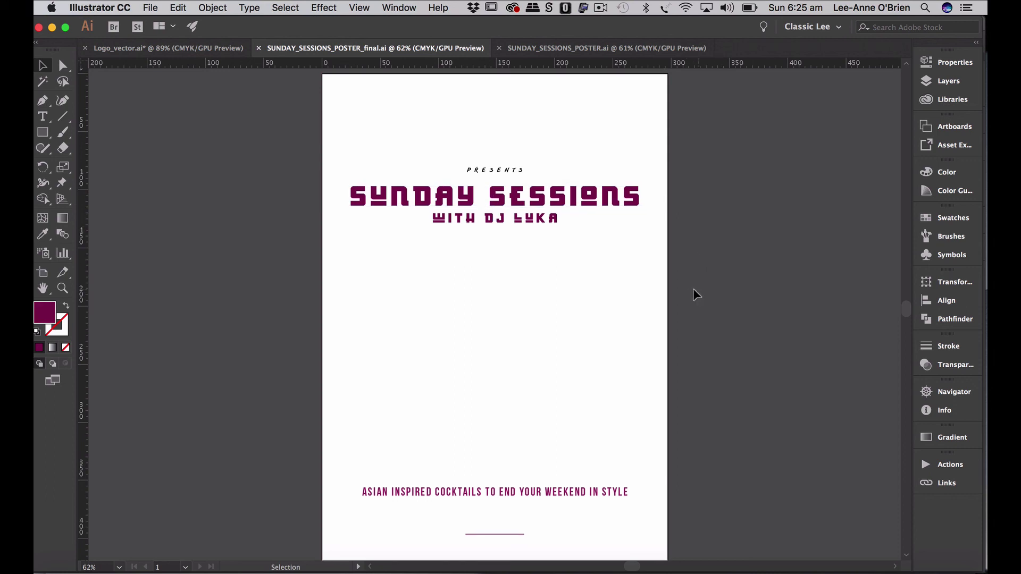
click(667, 244)
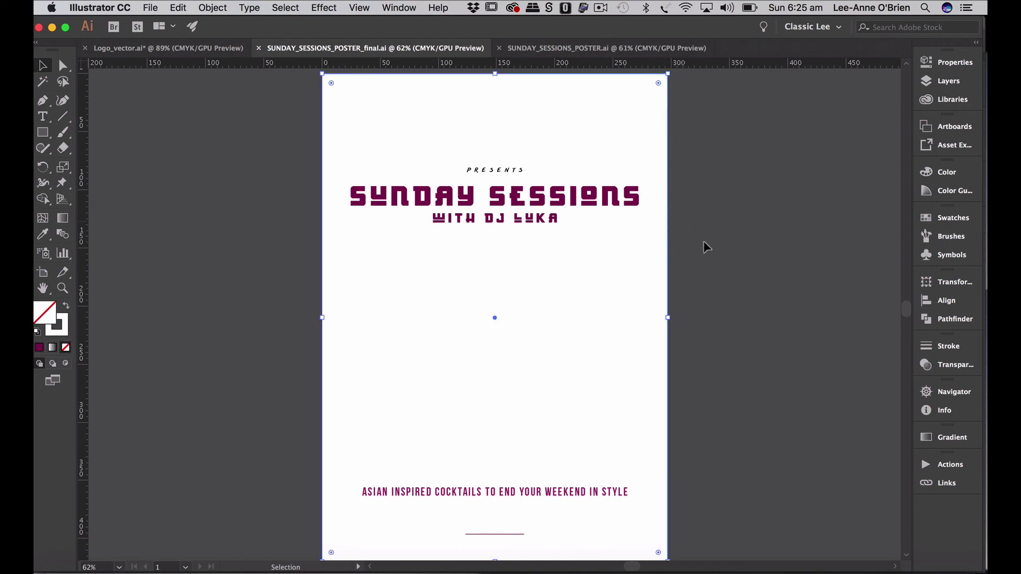
click(716, 262)
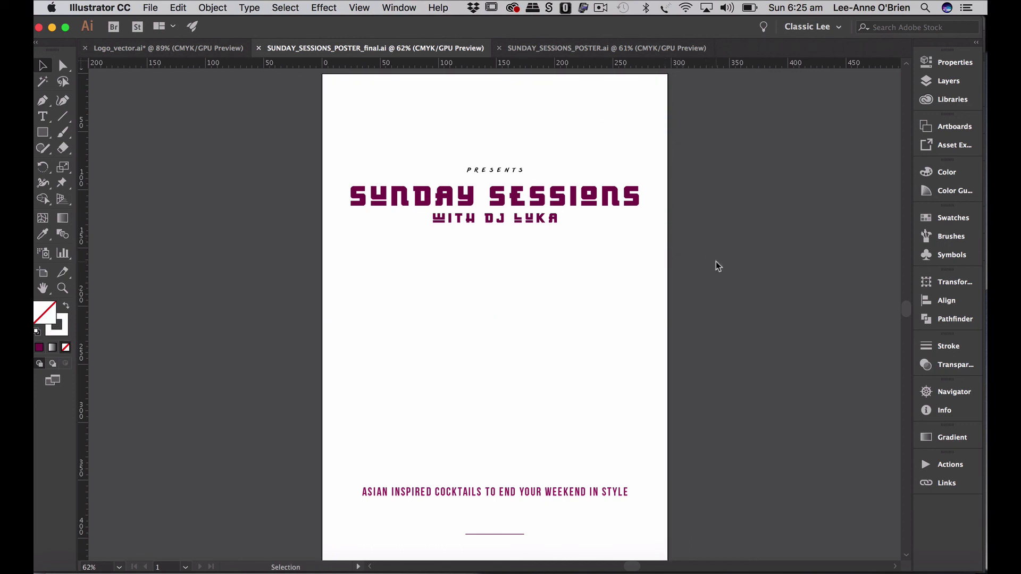
Step: Place hisu-lee-38286_coloured.jpg from the Final project's Images folder with its upper-left corner on the artboard's upper-left corner
key(super+shift+p)
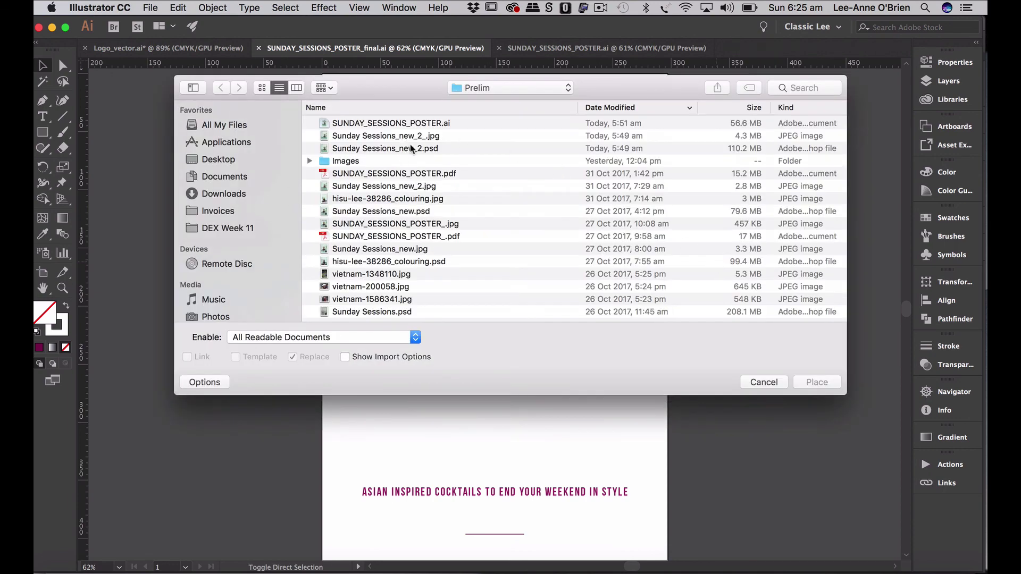
click(489, 87)
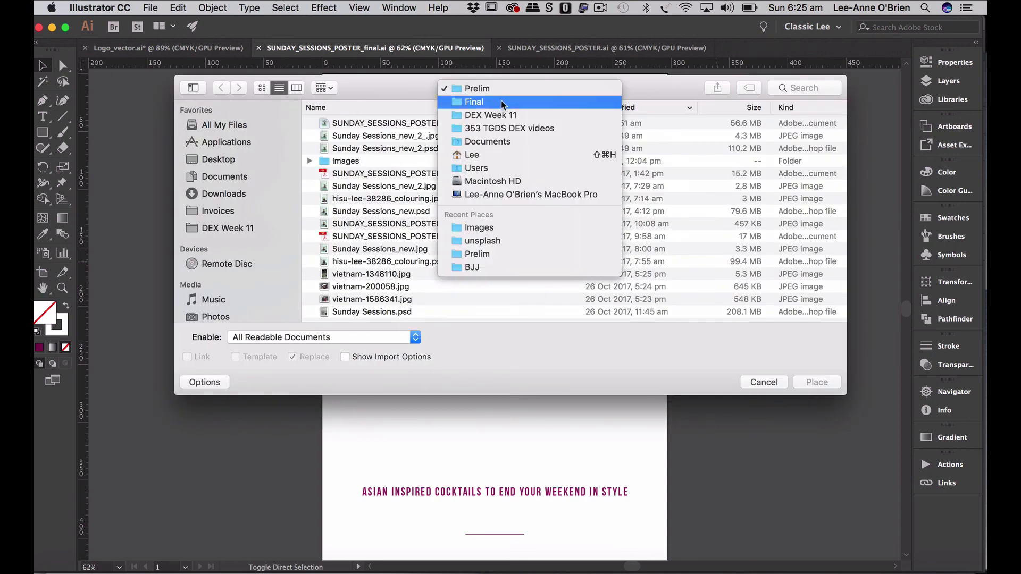
click(503, 102)
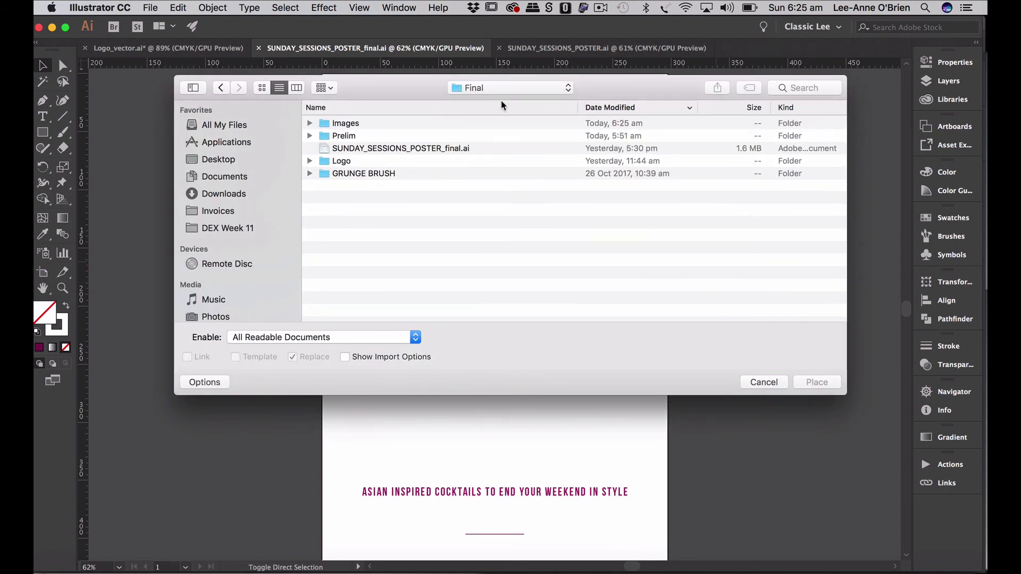
double_click(346, 123)
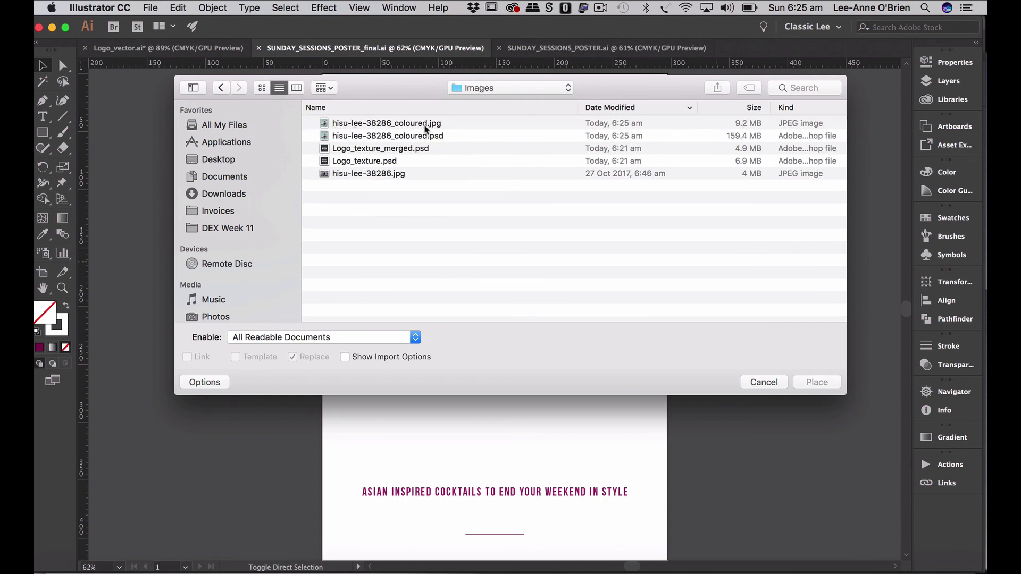
click(425, 126)
click(816, 387)
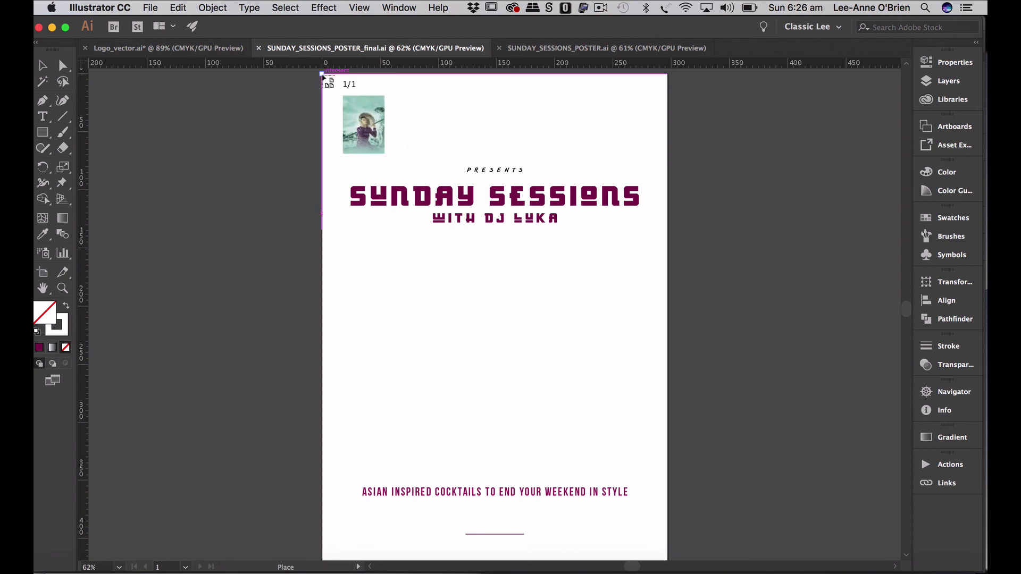
click(322, 75)
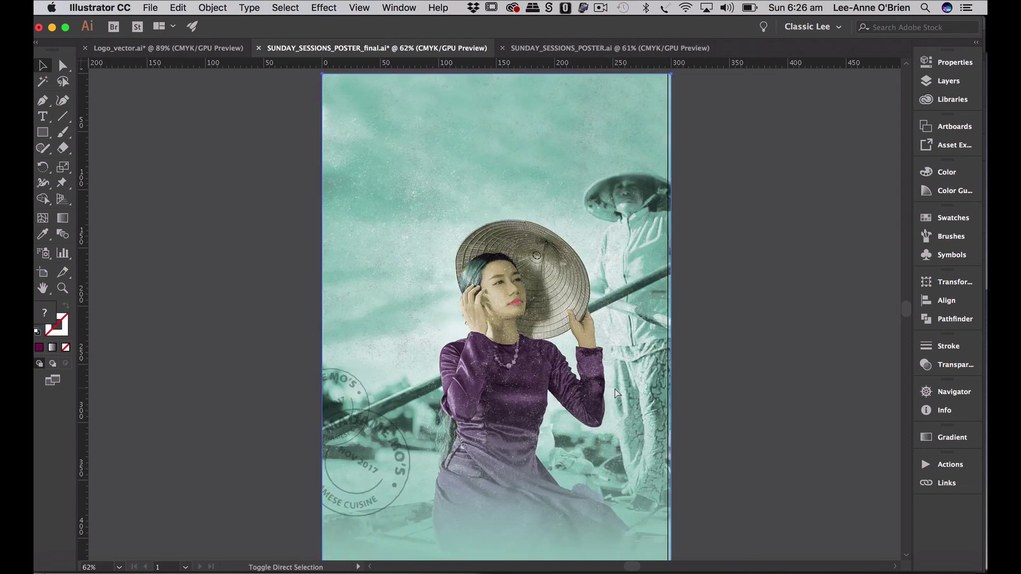
Step: Send the placed photo behind all poster elements and scale it down slightly to match the artboard's width
key(shift+super+bracketleft)
scroll(746, 454, down, 2)
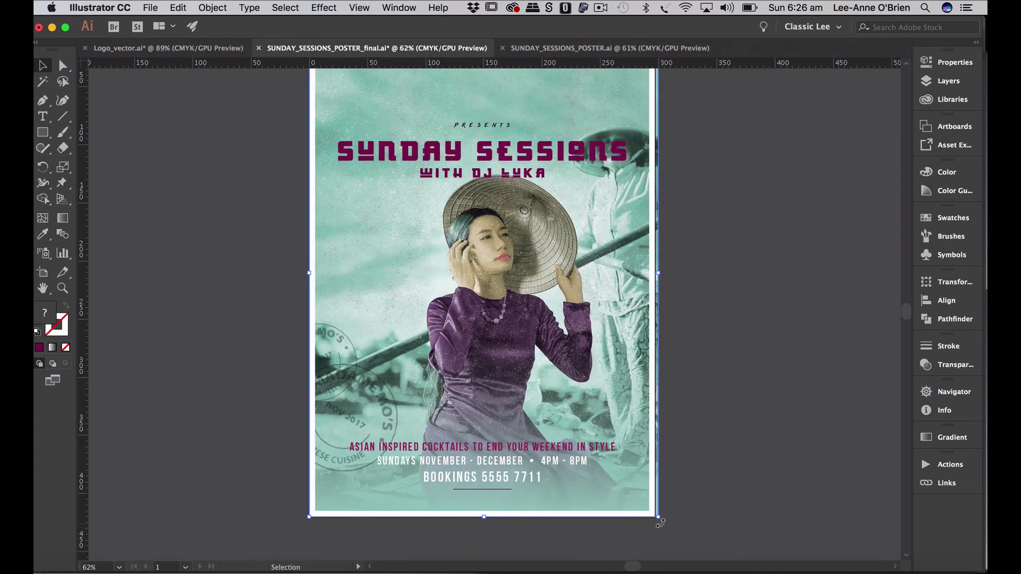
drag(660, 523, 654, 515)
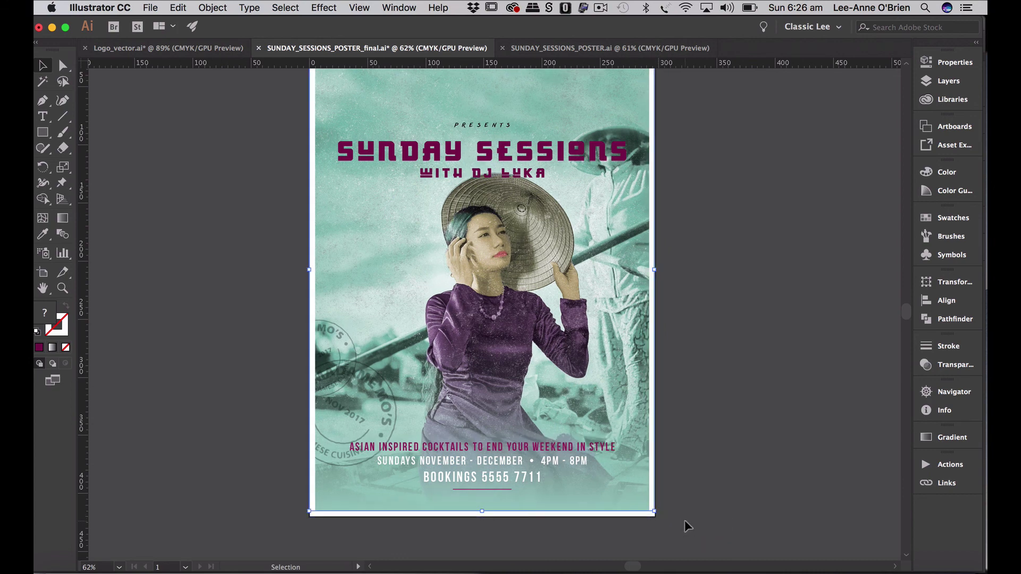
scroll(685, 525, up, 2)
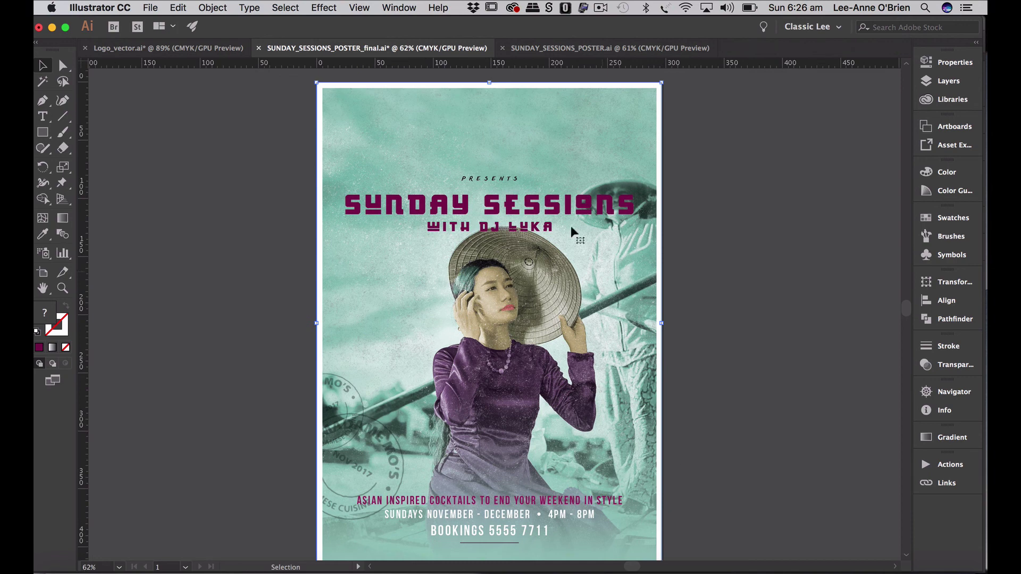
Step: Move the "Presents", "Sunday Sessions" and DJ lines together slightly up so they clear the woman's hat
click(546, 210)
shift+click(534, 229)
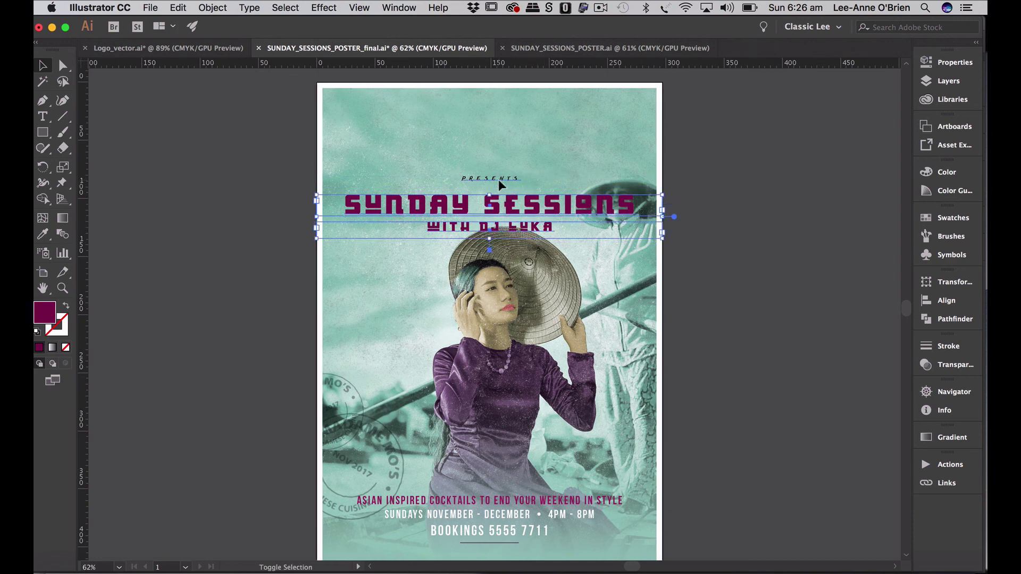
drag(498, 179, 500, 166)
click(735, 250)
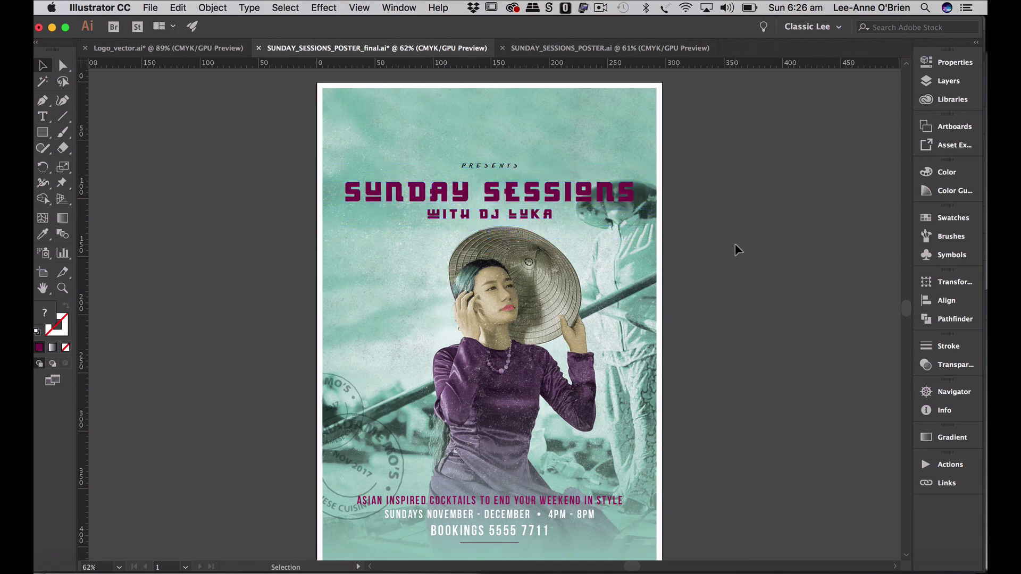
Step: Place Logo_texture_merged.psd from the Images folder over the upper part of the poster
scroll(582, 319, down, 2)
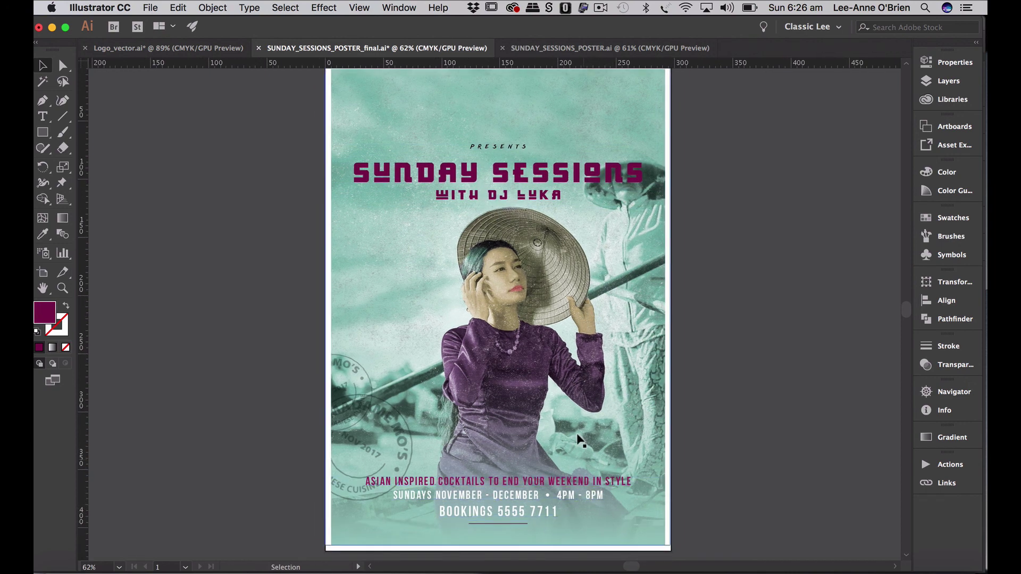
scroll(595, 437, up, 1)
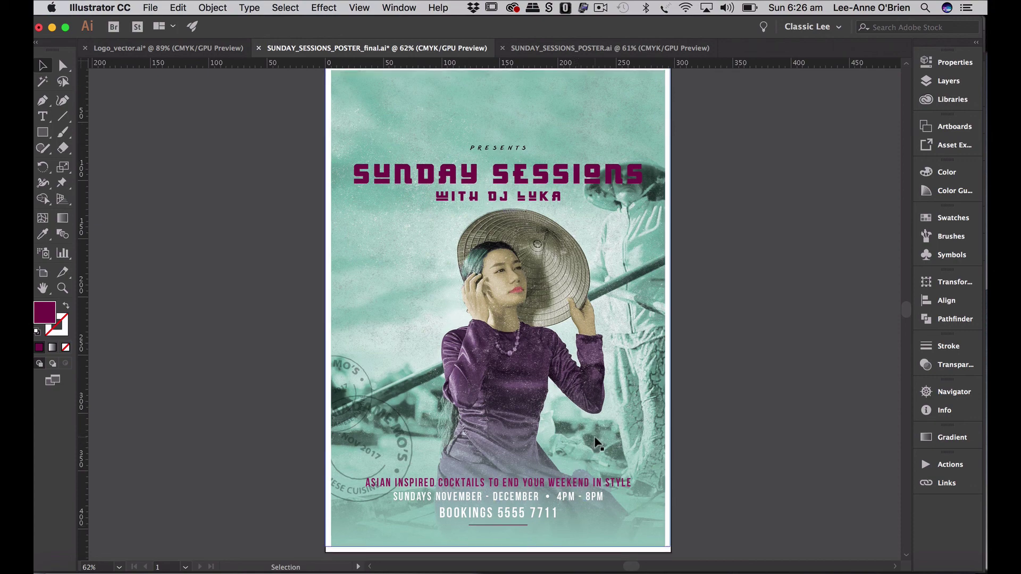
scroll(719, 426, up, 2)
key(super+shift+p)
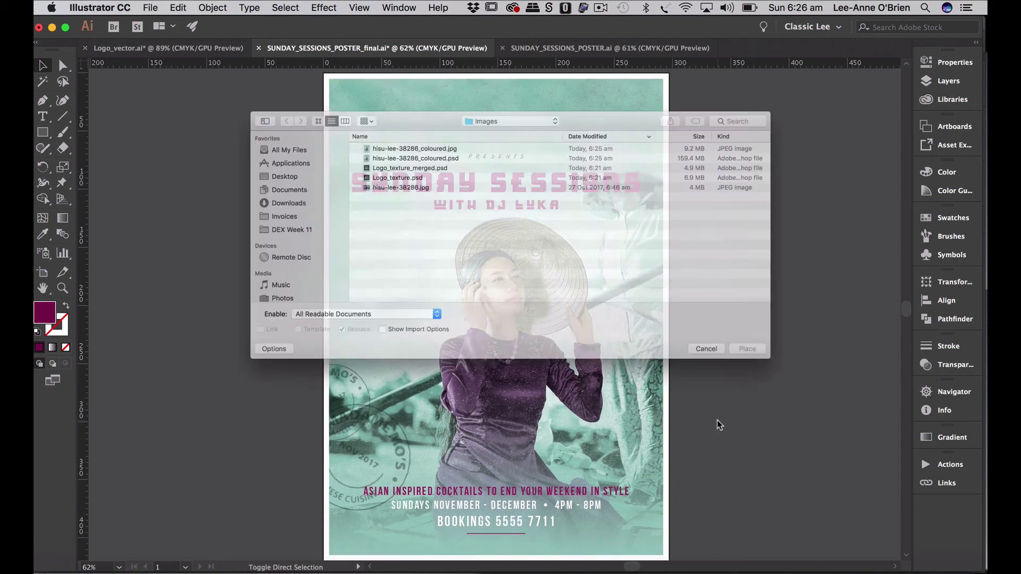
click(387, 154)
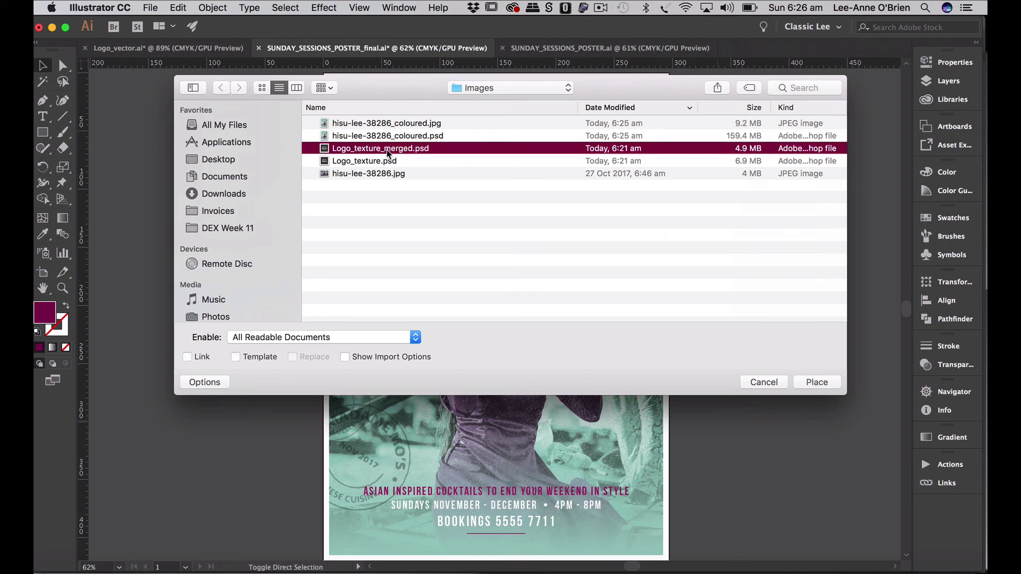
double_click(388, 153)
click(386, 114)
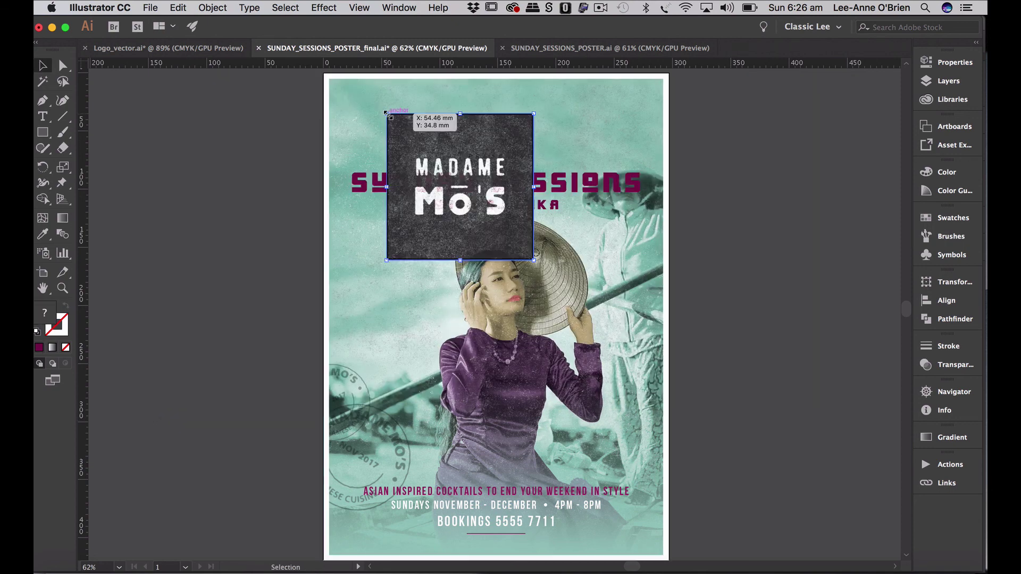
Step: Scale the Madame Mo's logo down to a little over half its size and move it directly above the "Sunday Sessions" heading
drag(533, 259, 466, 192)
click(720, 183)
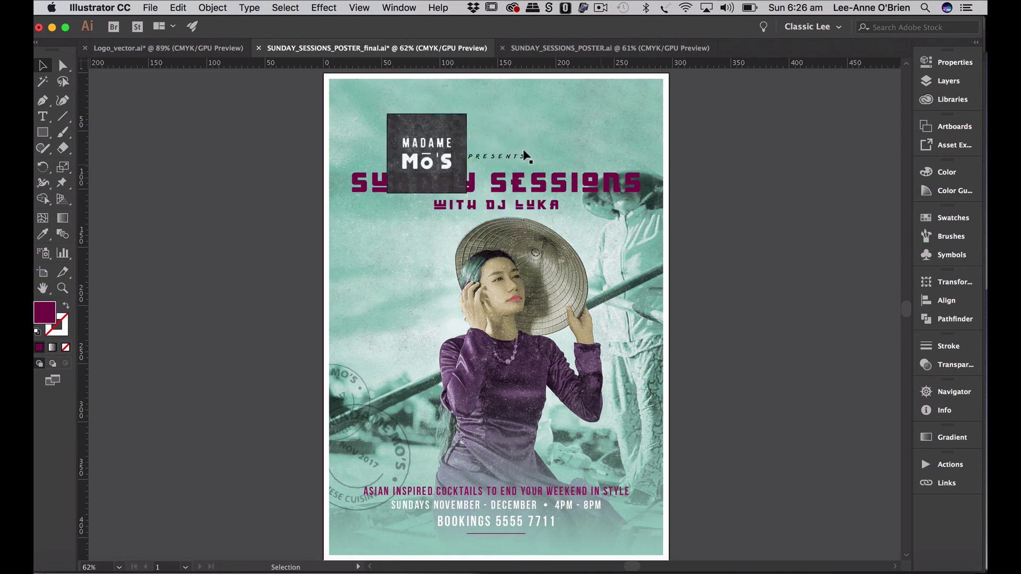
drag(441, 160, 500, 140)
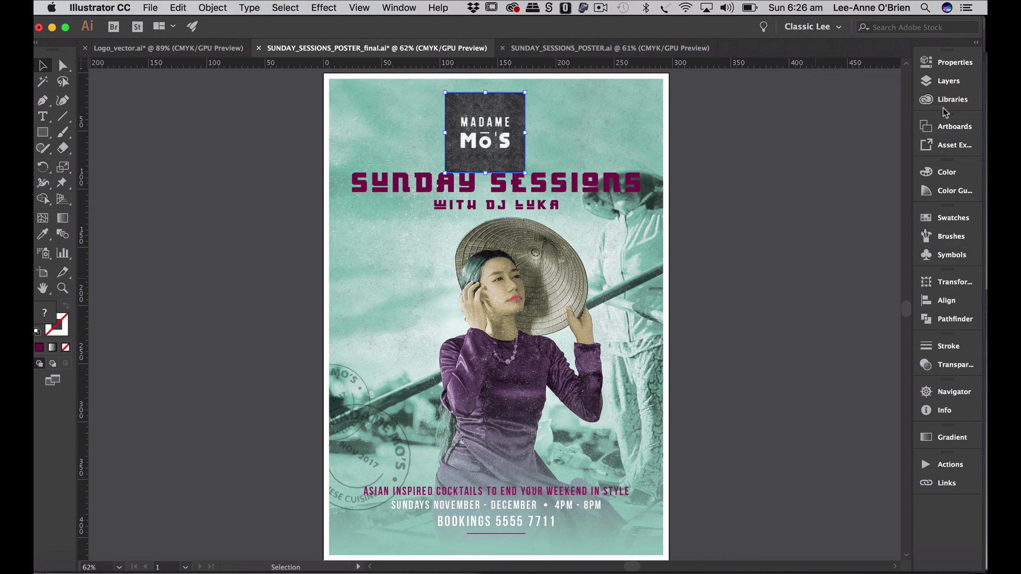
Step: Center the logo horizontally on the poster by aligning it to the artboard
click(942, 302)
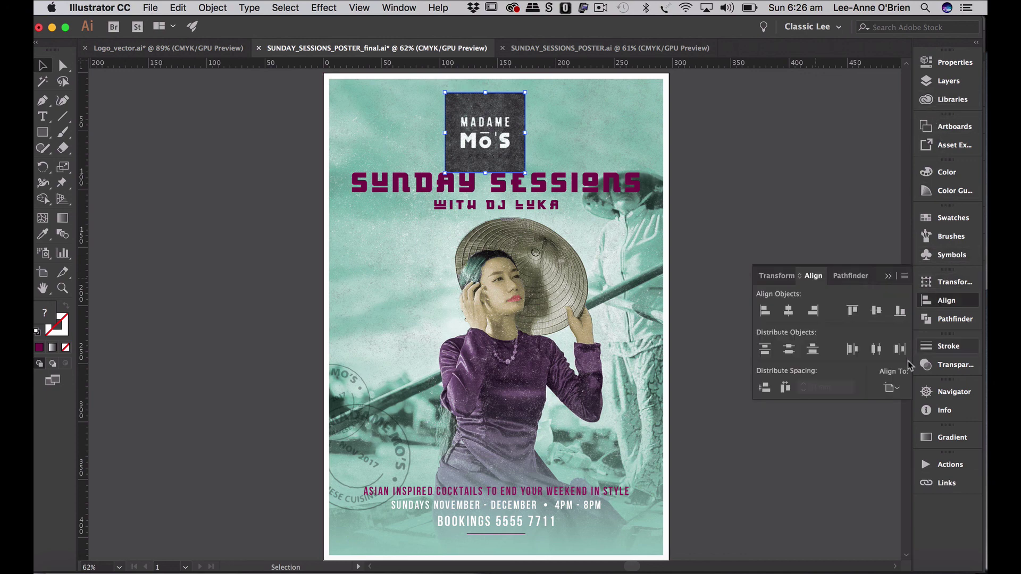
click(891, 388)
click(907, 437)
click(789, 311)
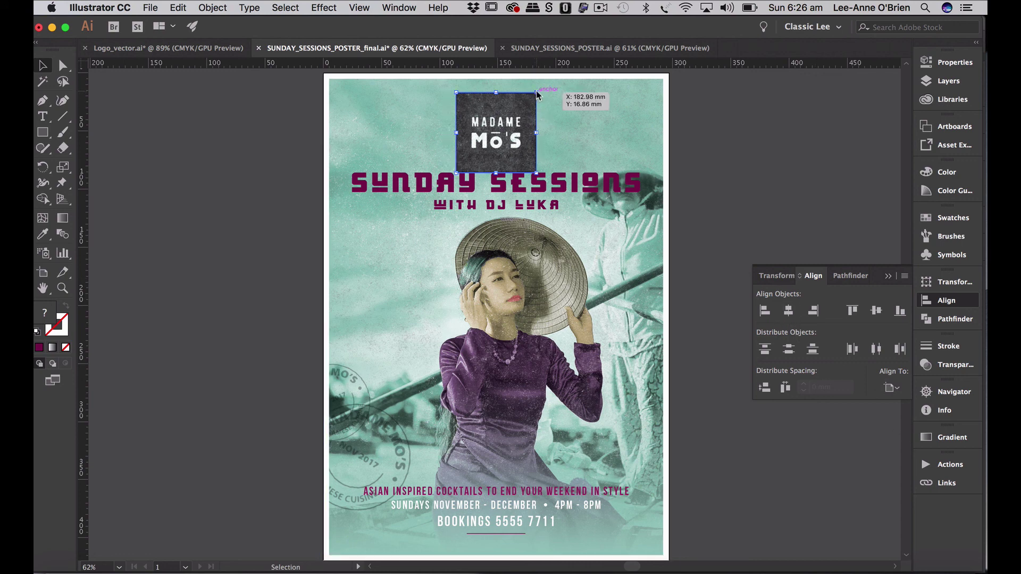
Step: Scale the Madame Mo's logo down around its centre to about 50 mm wide and move "Presents" slightly down, closer to the "Sunday Sessions" heading
drag(536, 93, 511, 109)
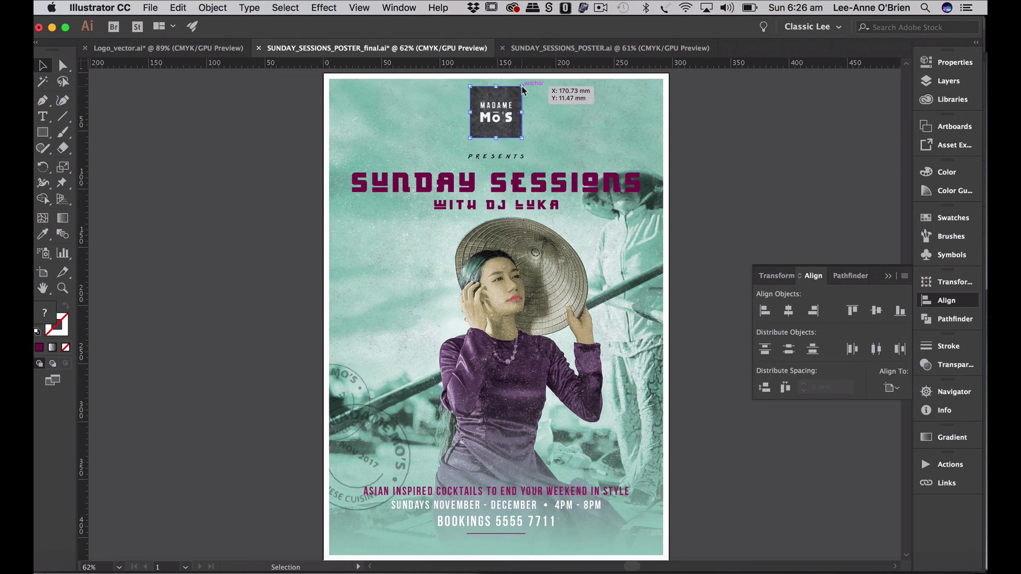
drag(522, 87, 525, 83)
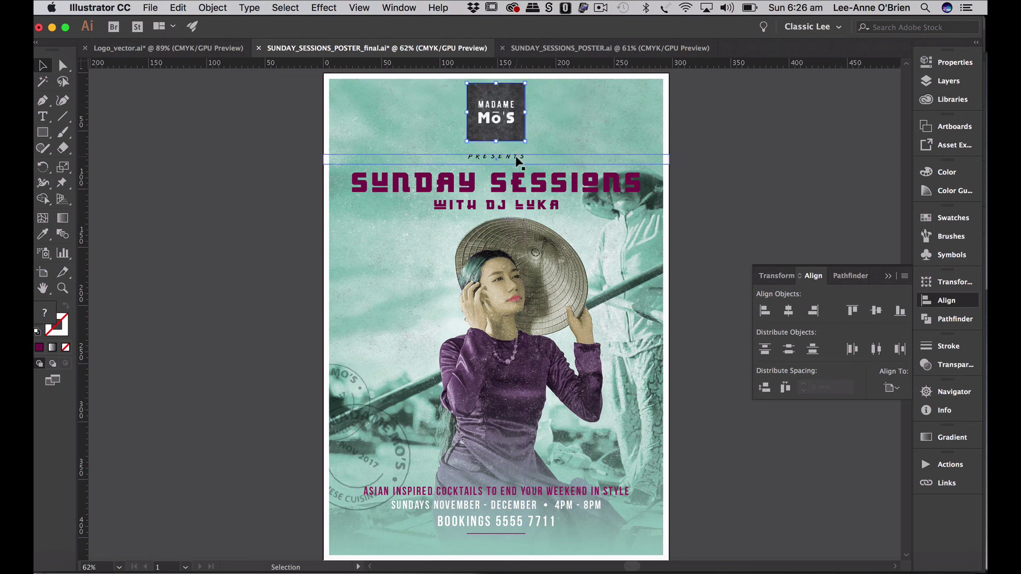
drag(517, 160, 517, 165)
Step: Move the Madame Mo's logo straight down so it sits just above "Presents" with a small gap, then deselect it
click(505, 111)
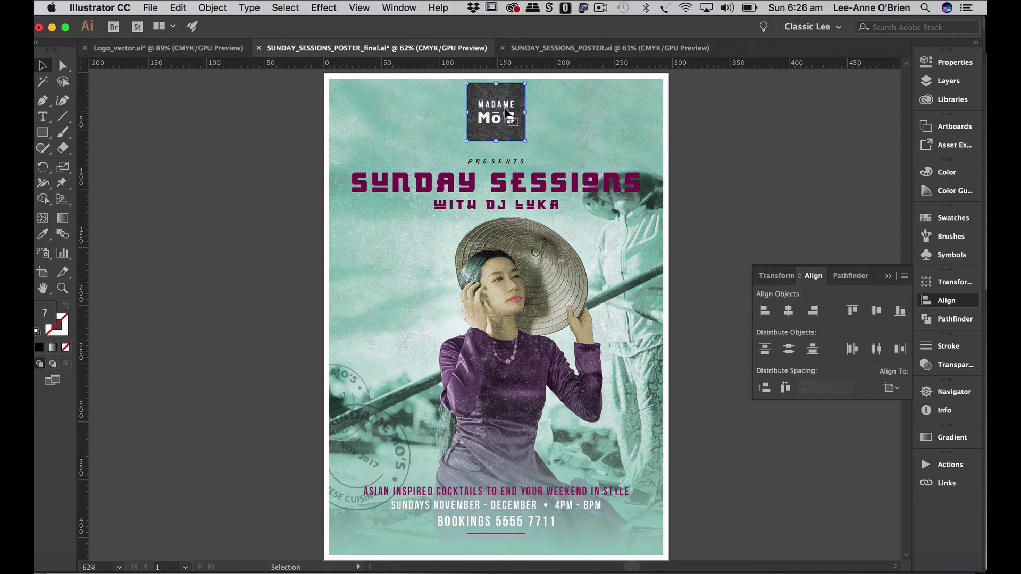
drag(504, 110, 504, 120)
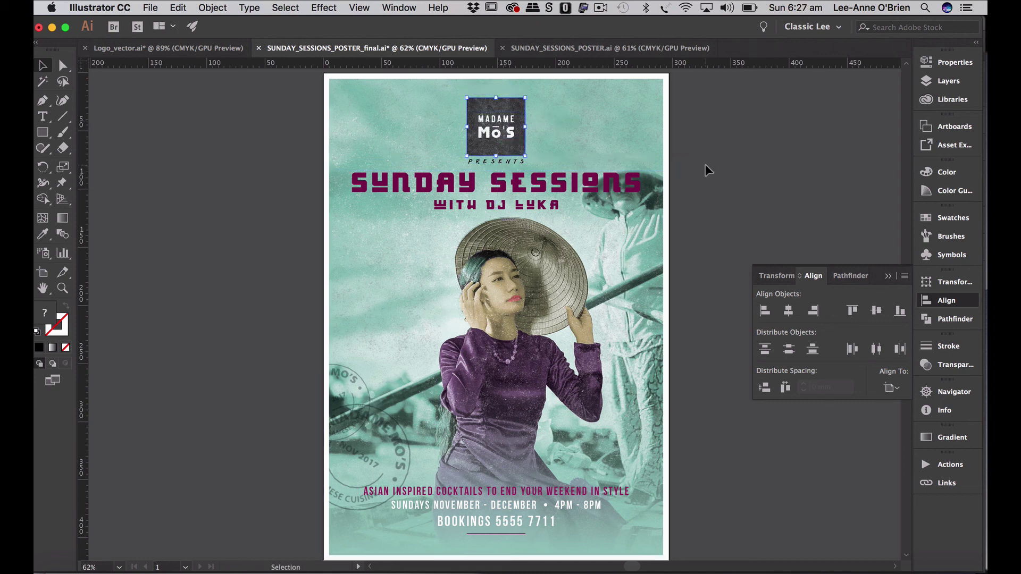
key(shift+Up)
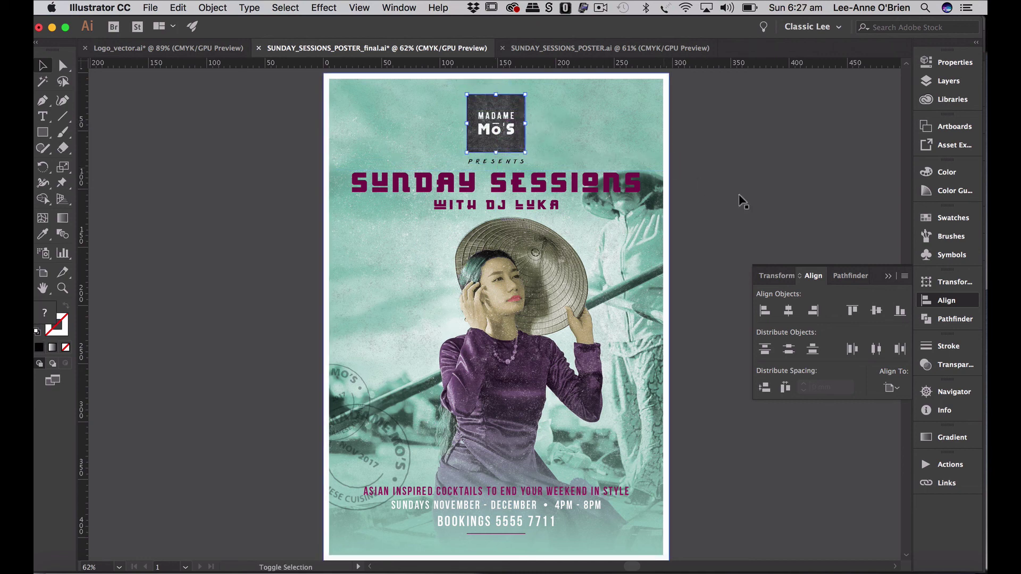
click(745, 202)
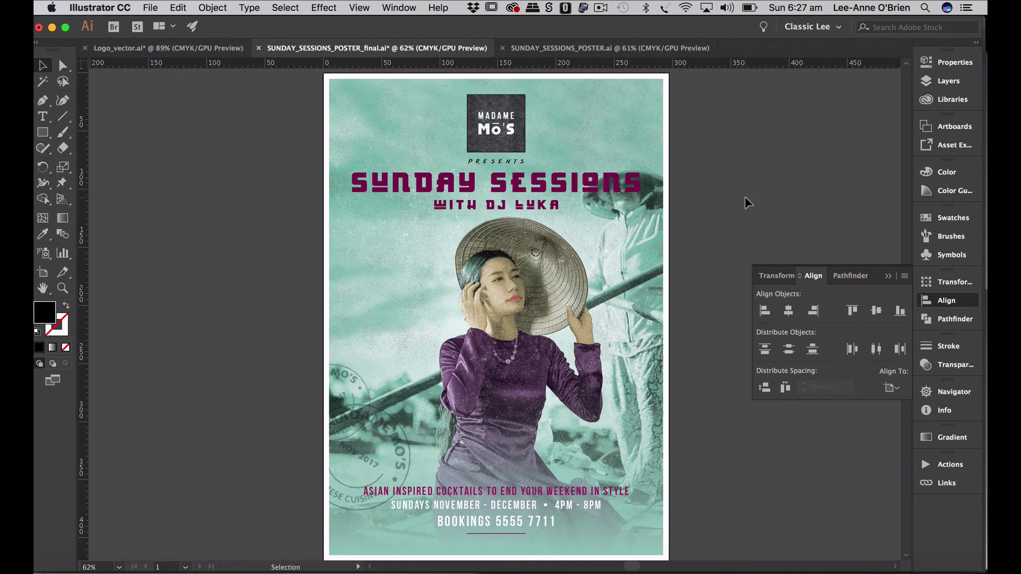